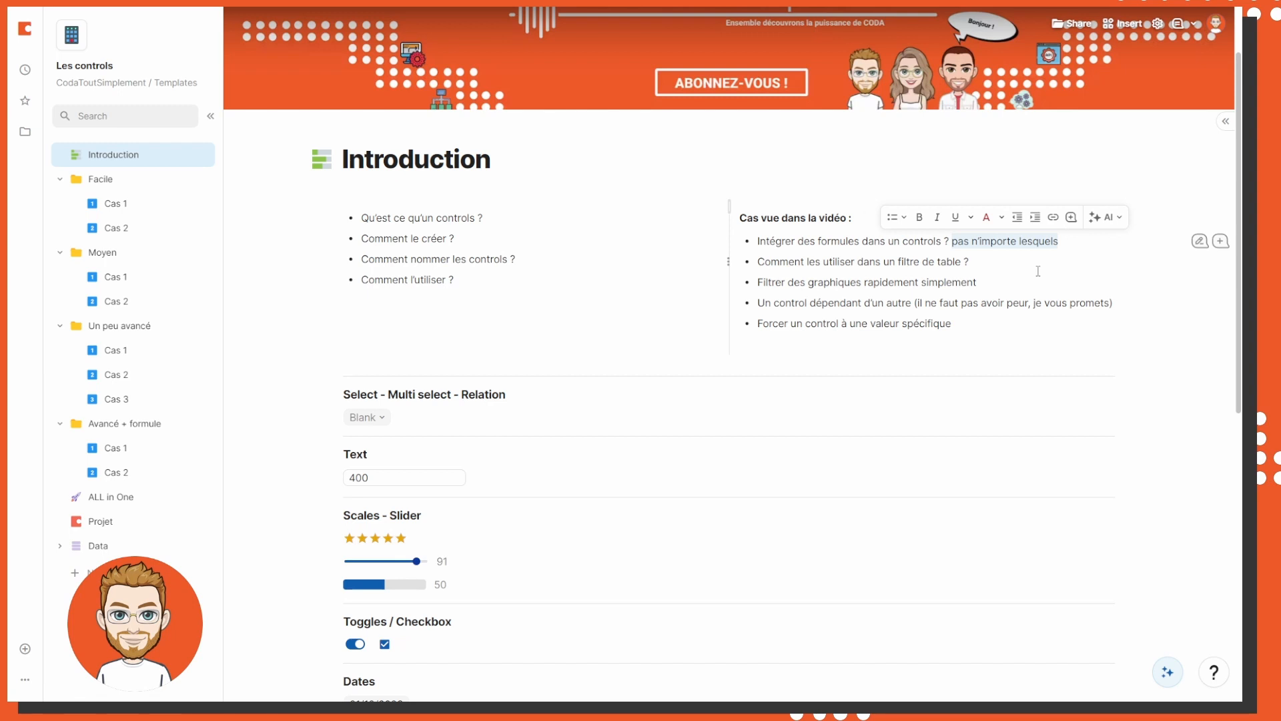
click(998, 279)
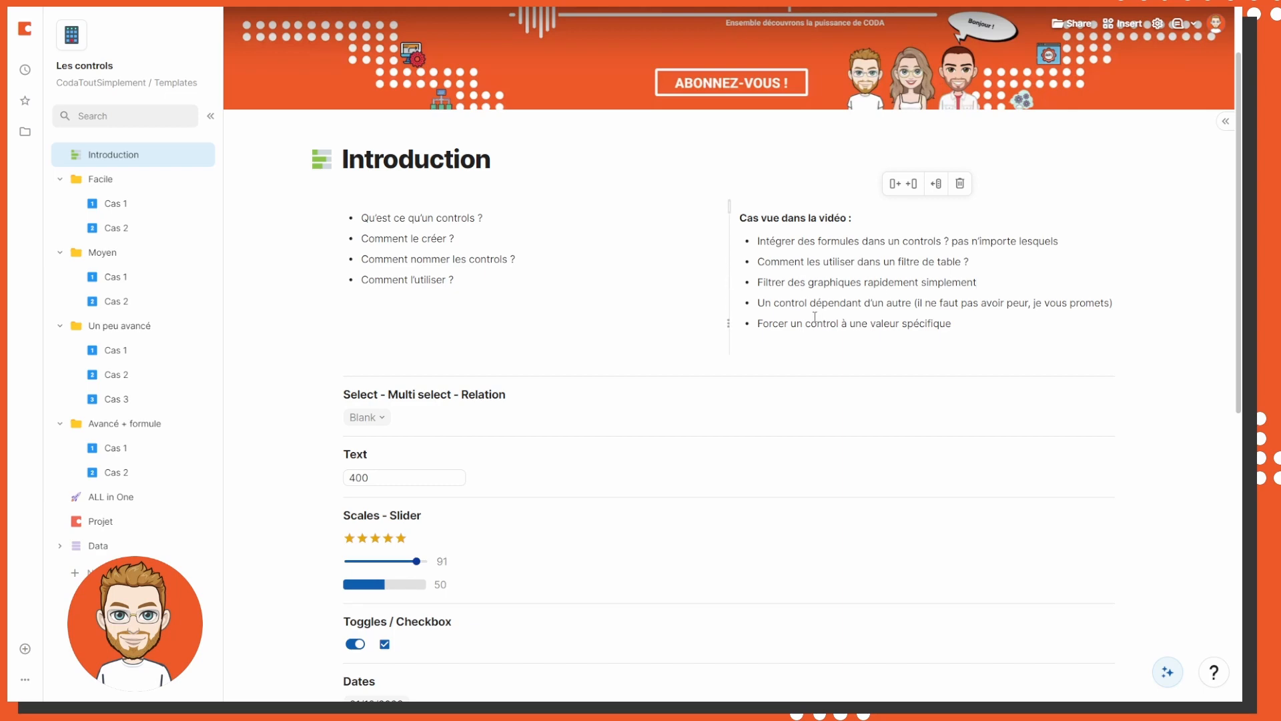
scroll(815, 317, down, 4)
scroll(621, 331, up, 4)
Look through the control types offered by the /controls command on the empty line under the introduction's bullet list
click(546, 338)
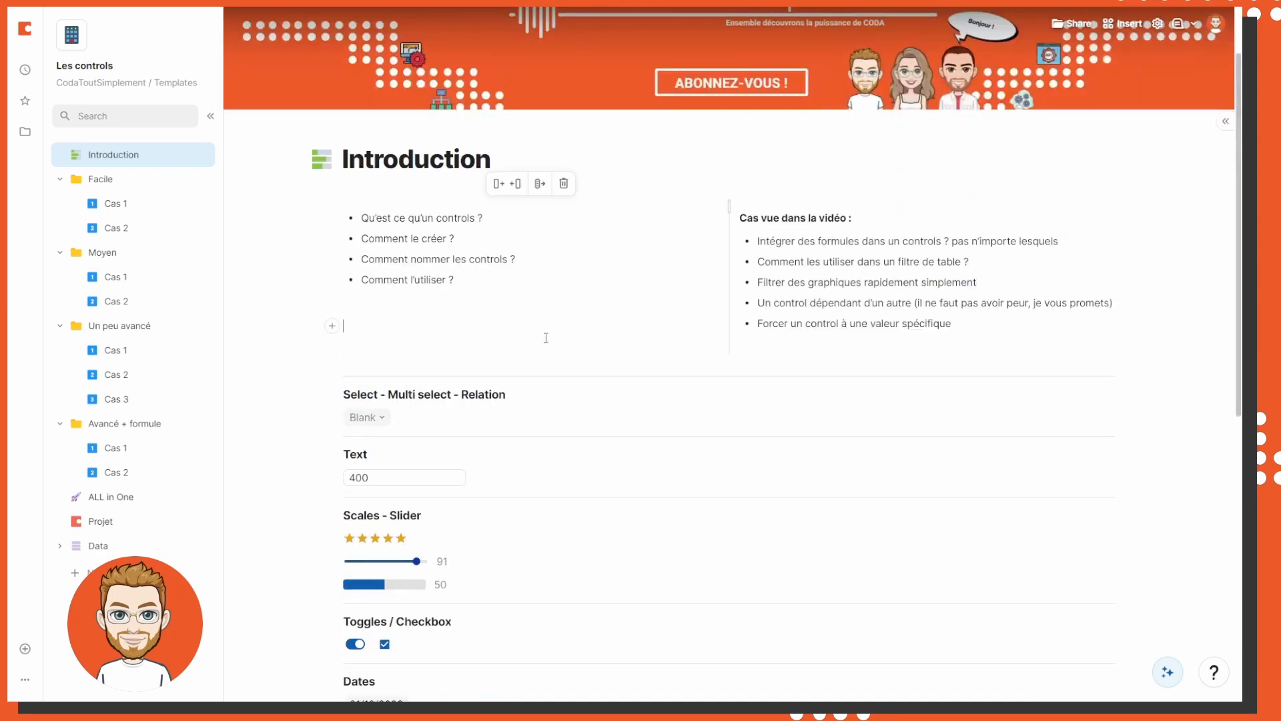
text(/controls)
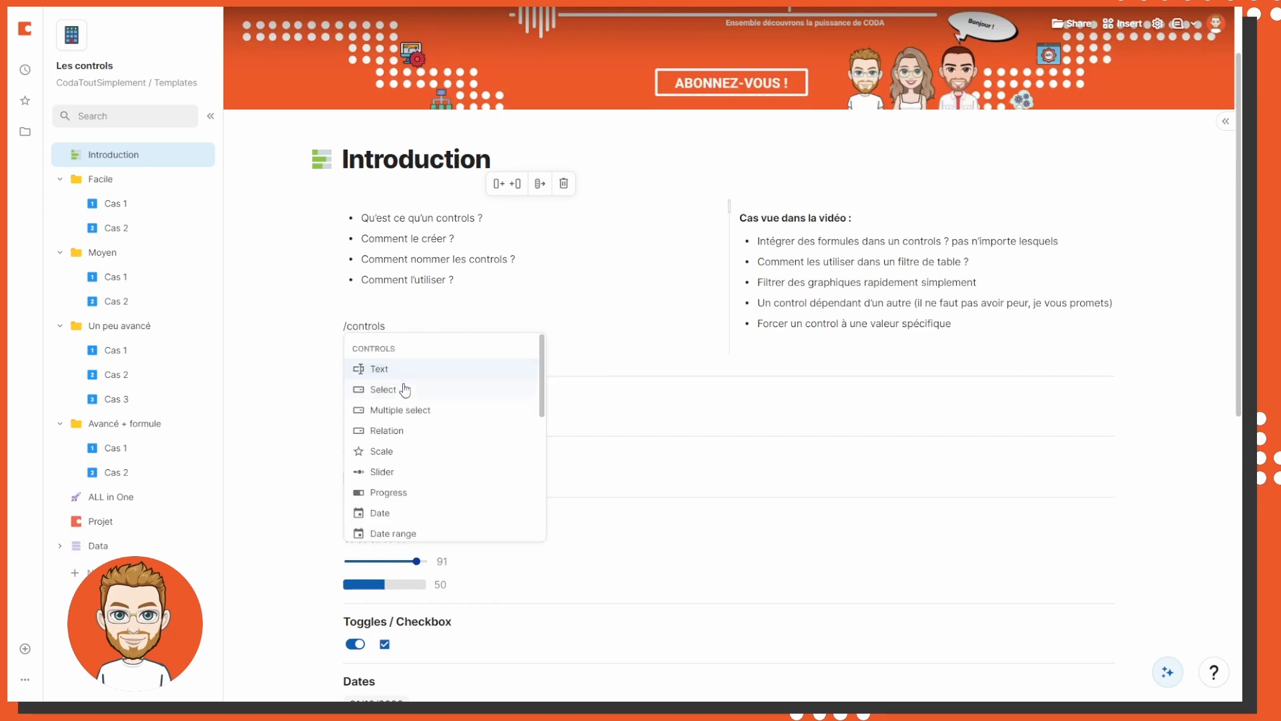
scroll(413, 475, down, 1)
scroll(413, 475, down, 1)
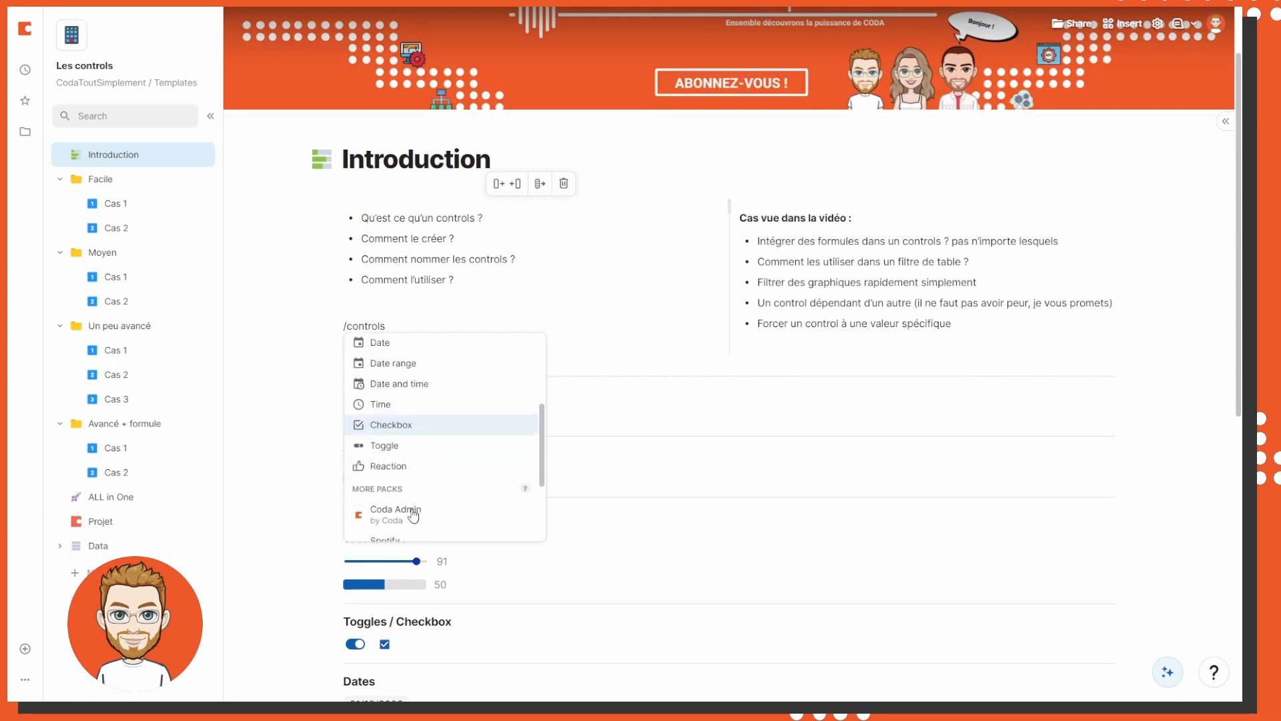
scroll(420, 494, up, 3)
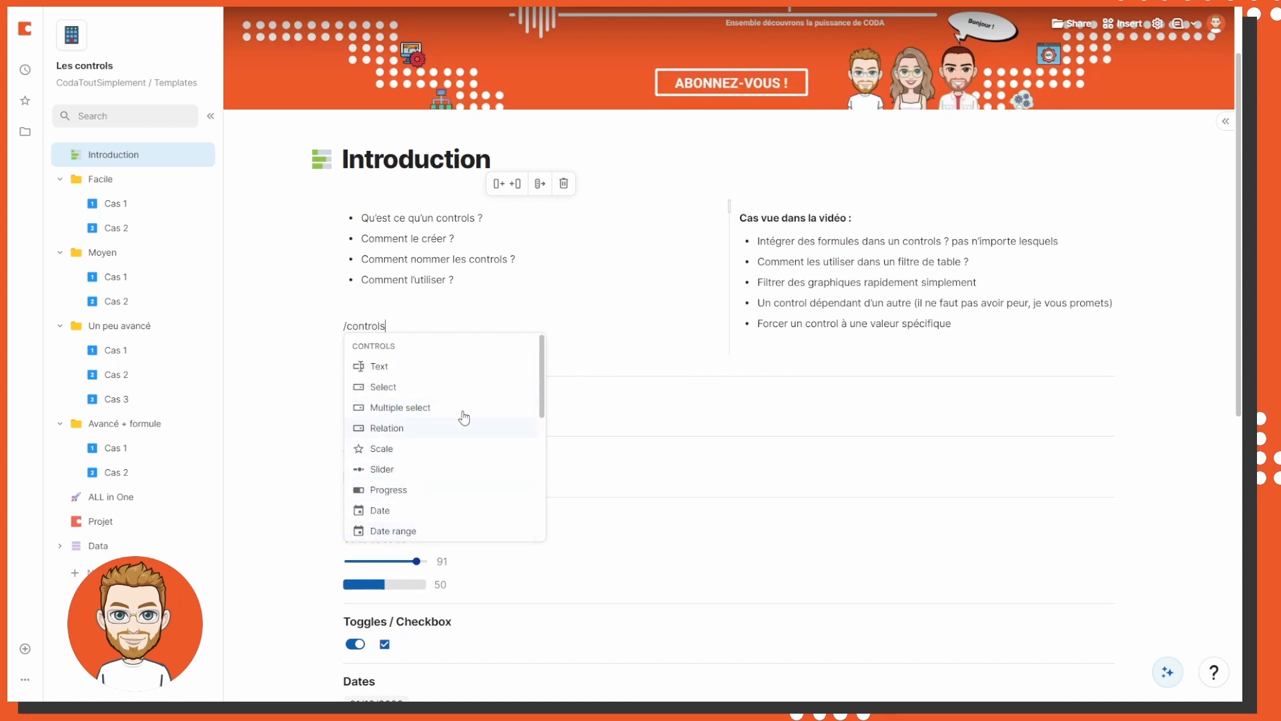
drag(458, 323, 409, 314)
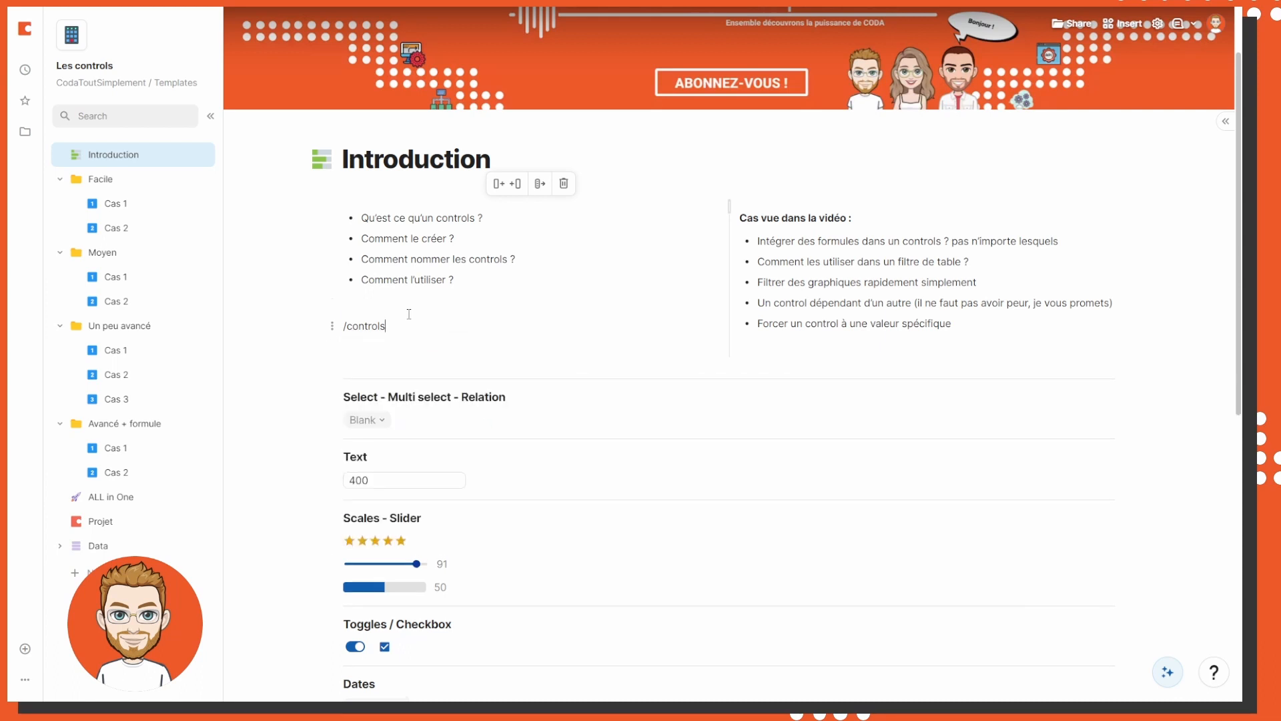
key(BackSpace)
Replace the text control's content with "trddd" and clear the control again
scroll(494, 372, down, 2)
click(472, 340)
click(407, 305)
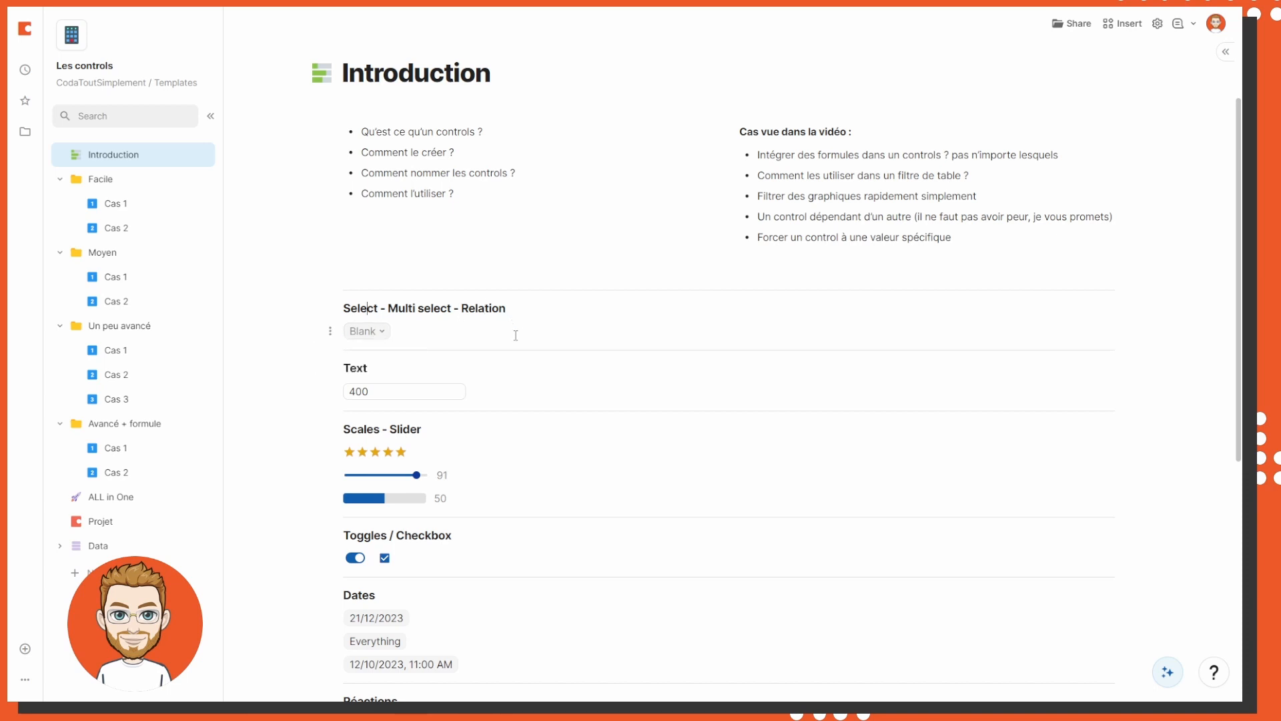
drag(467, 391, 339, 381)
text(20trddd)
click(492, 387)
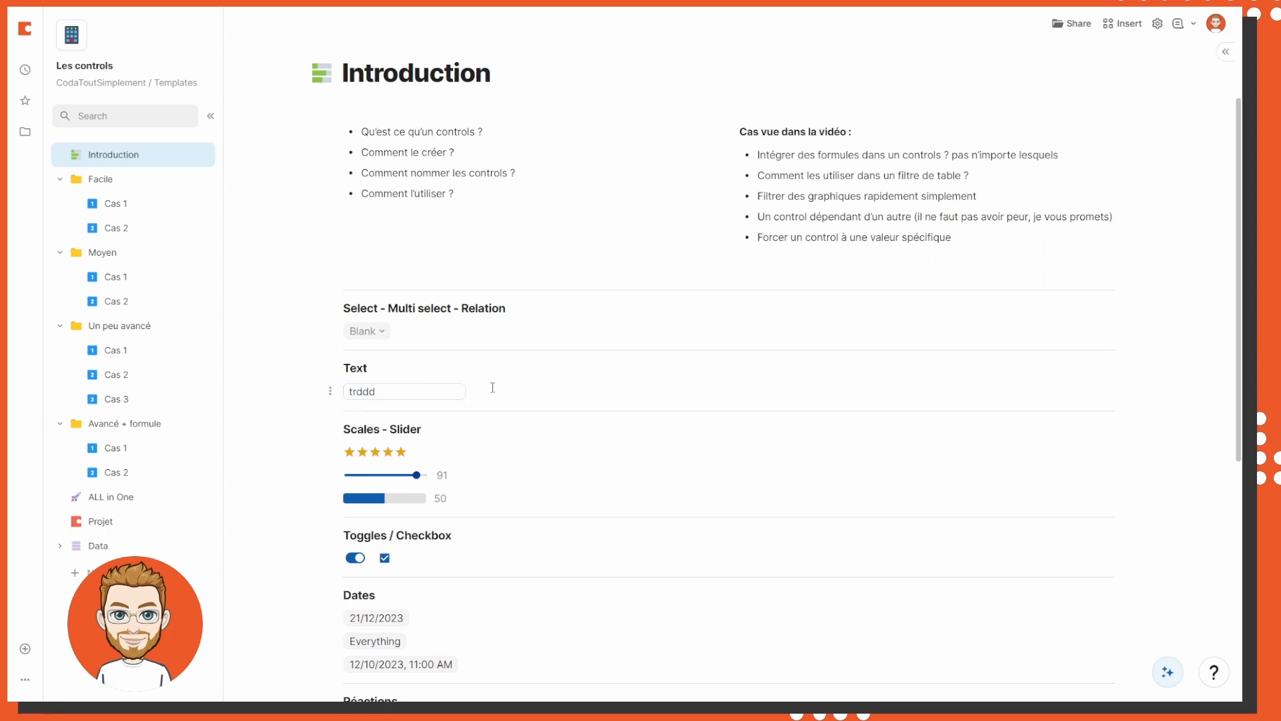
click(458, 393)
scroll(479, 441, down, 2)
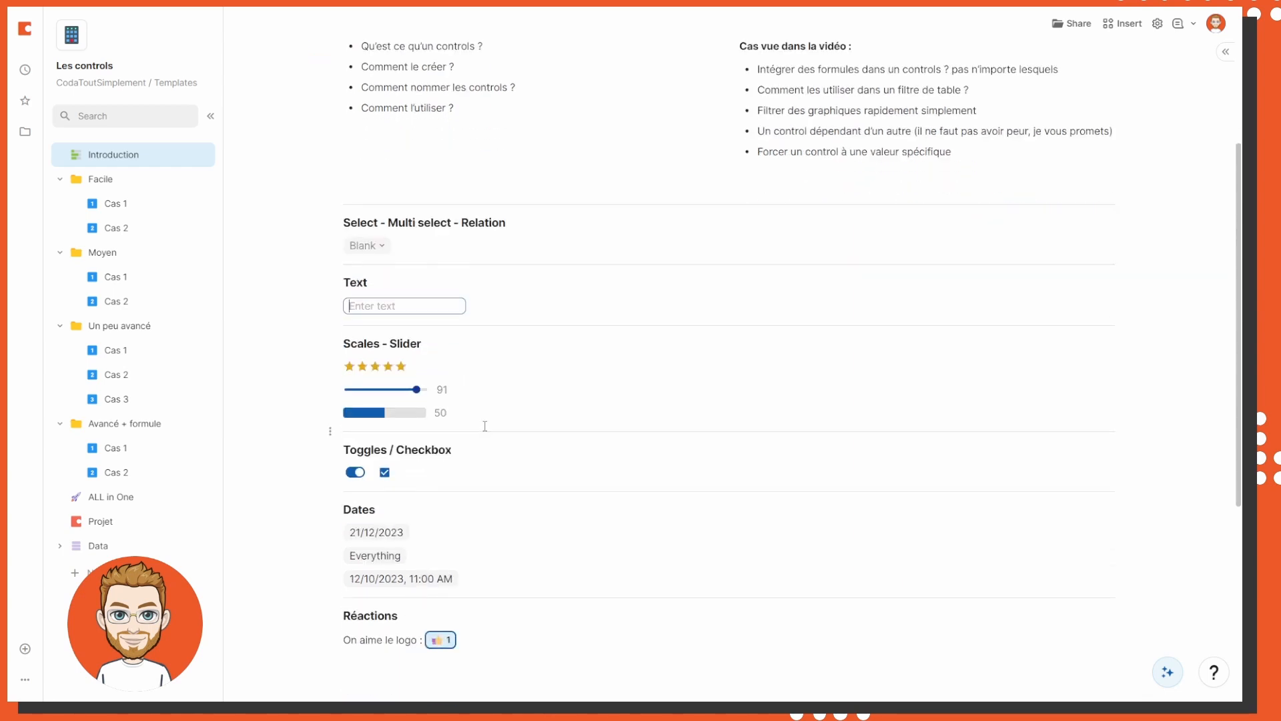
Set the slider to 64 and the progress bar to 34 in the Scales - Slider section
scroll(483, 404, down, 2)
click(471, 260)
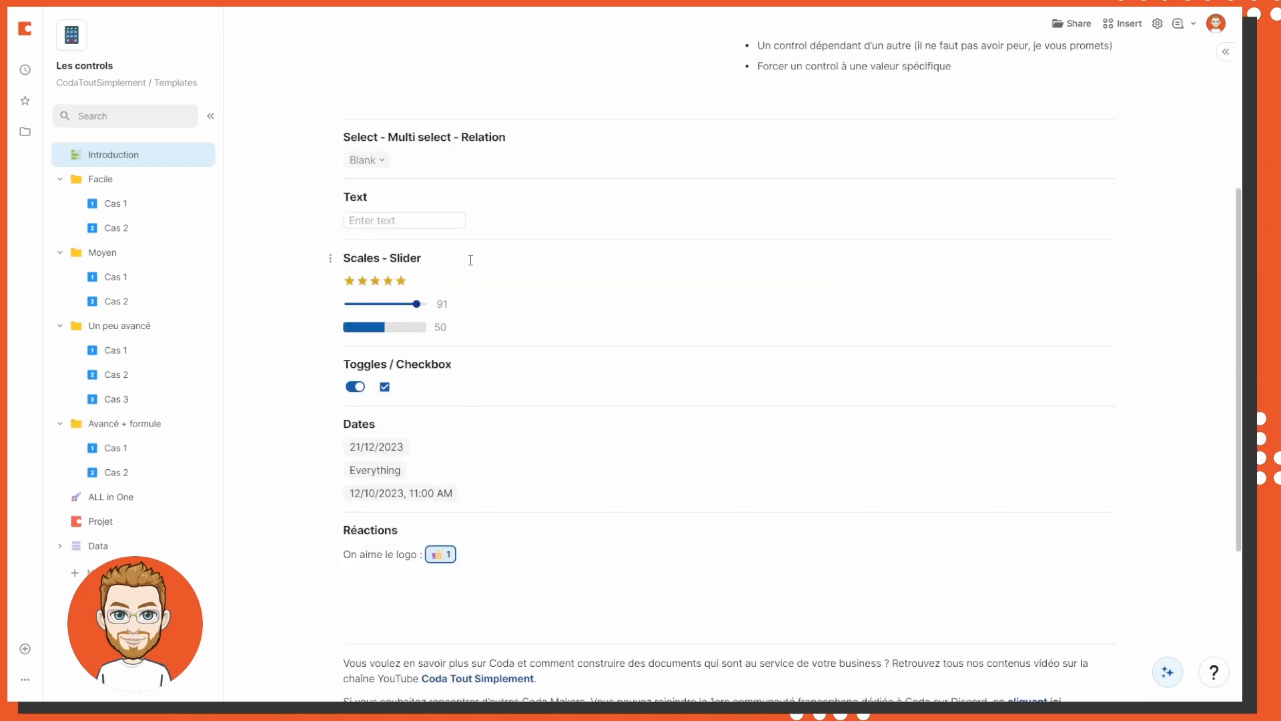
drag(385, 328, 397, 304)
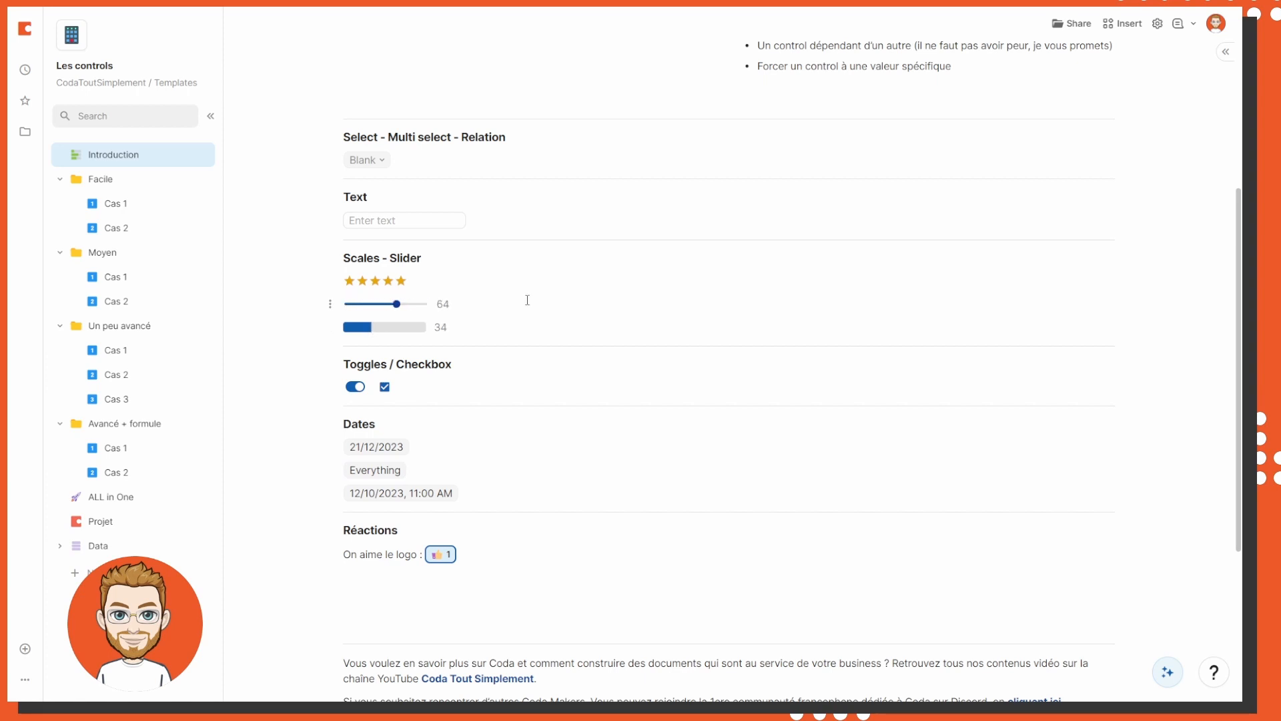
Try different ratings on the star scale and leave it at two stars
click(363, 281)
click(389, 281)
click(364, 284)
Switch off both the toggle and the checkbox in the Toggles / Checkbox section
scroll(459, 285, down, 2)
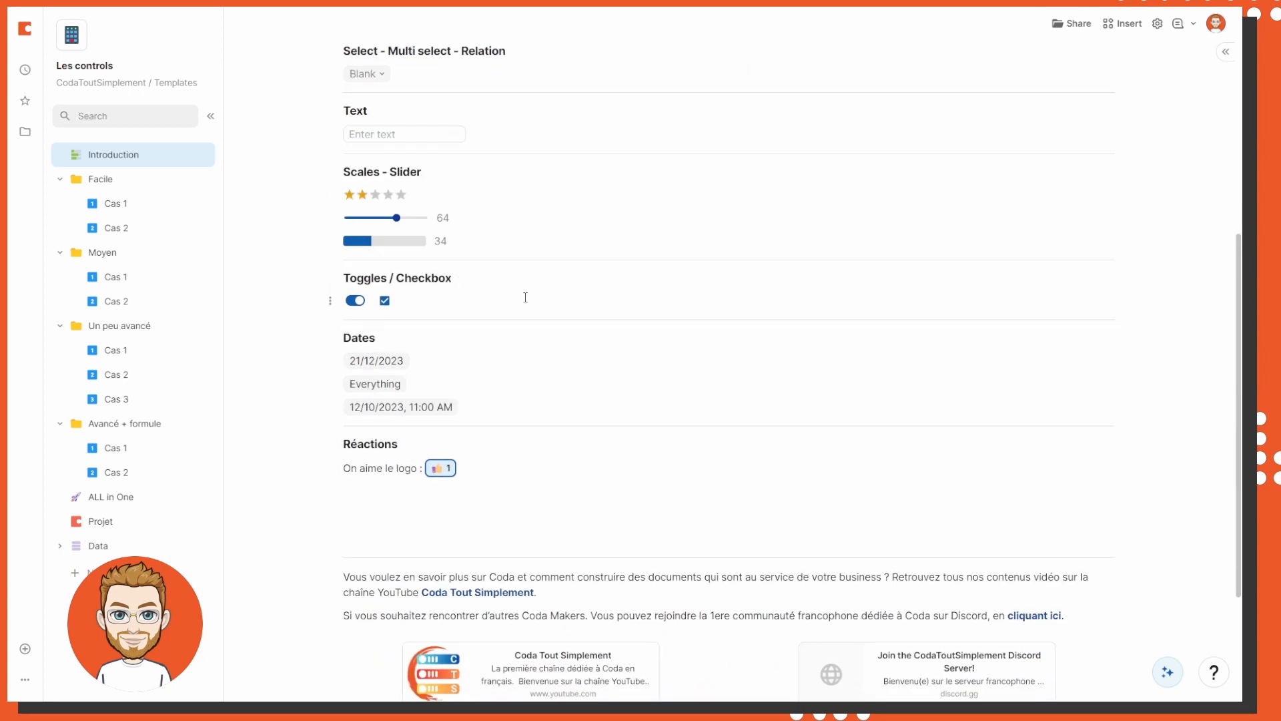
click(385, 301)
click(361, 303)
click(360, 303)
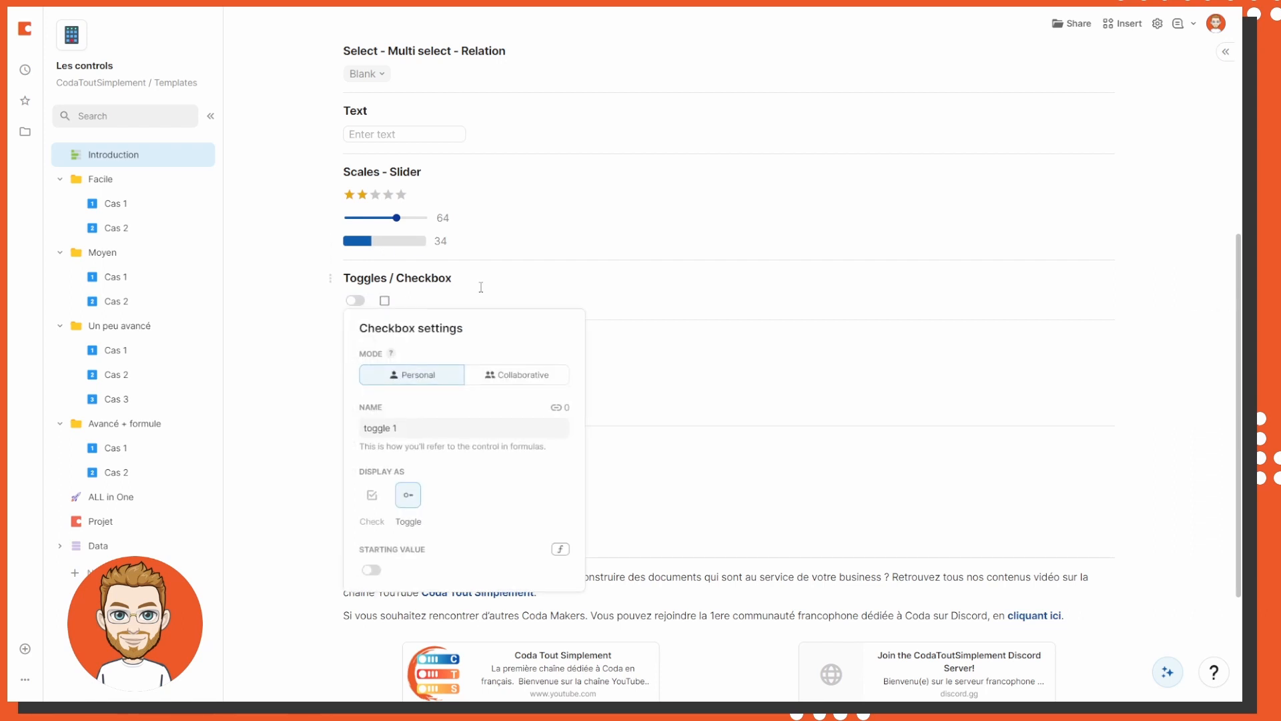
click(439, 279)
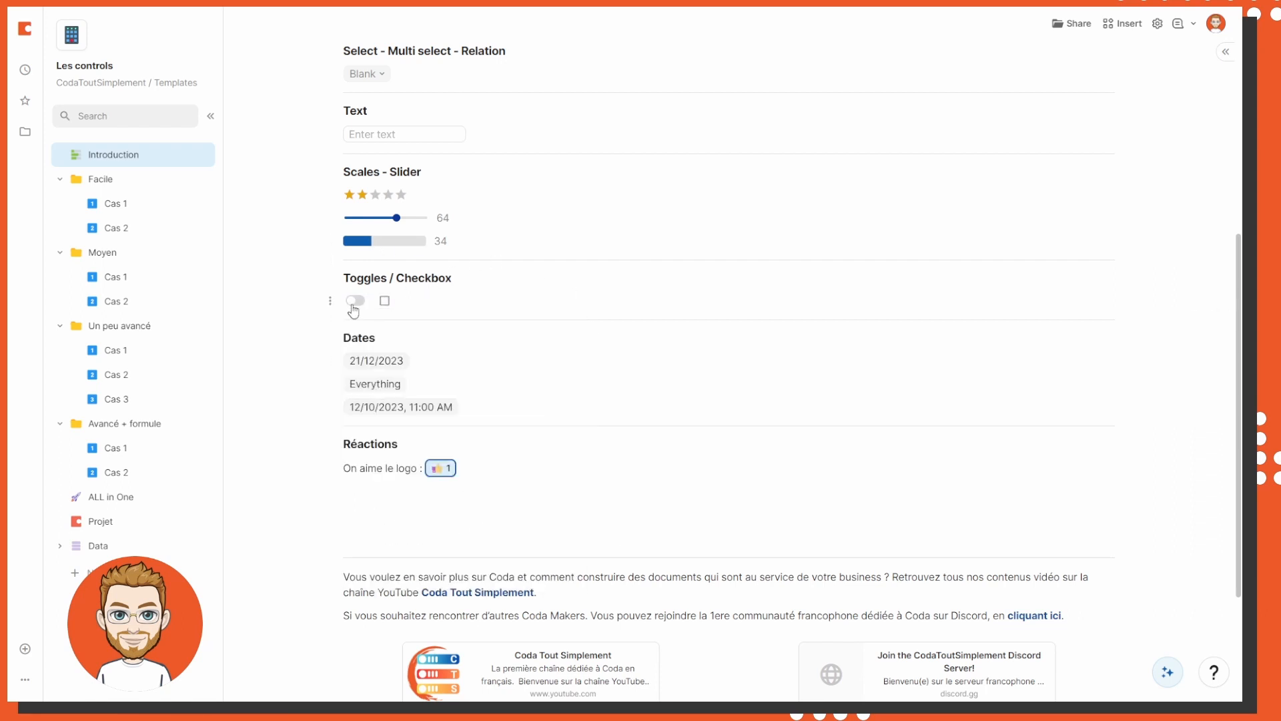
click(385, 301)
Set the date control in the Dates section to 15/12/2023
click(394, 364)
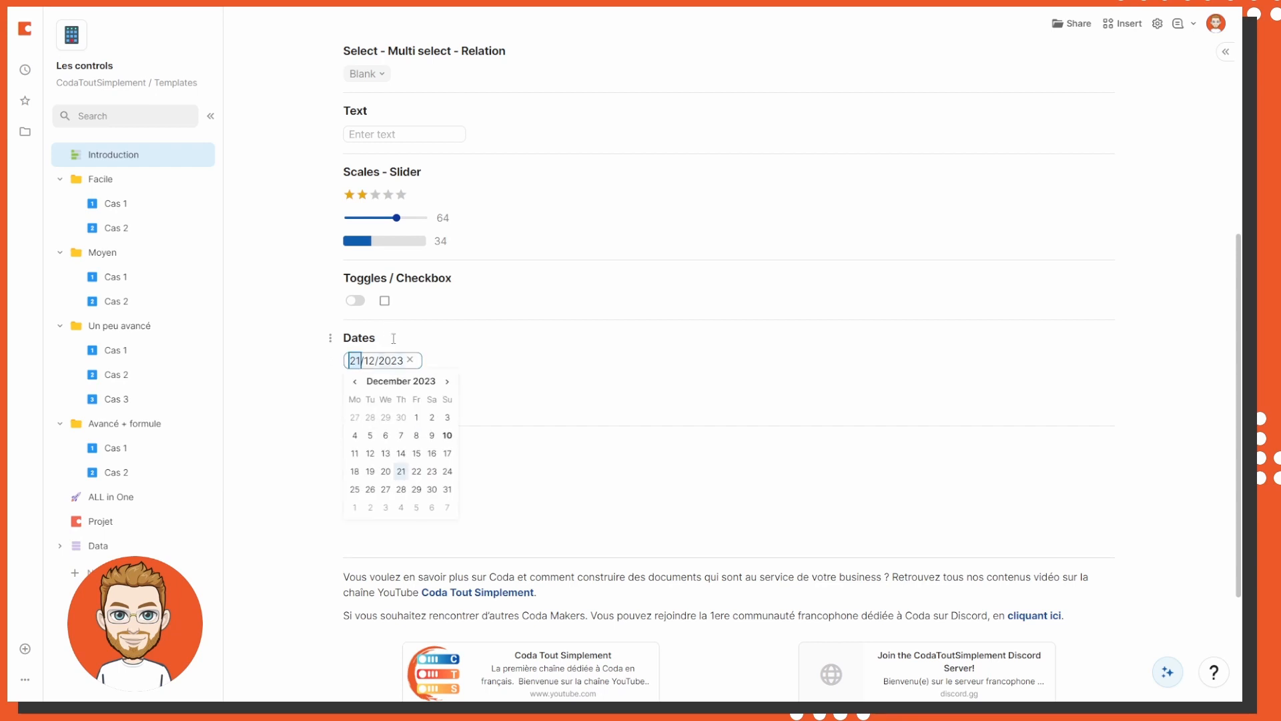
click(412, 463)
click(384, 384)
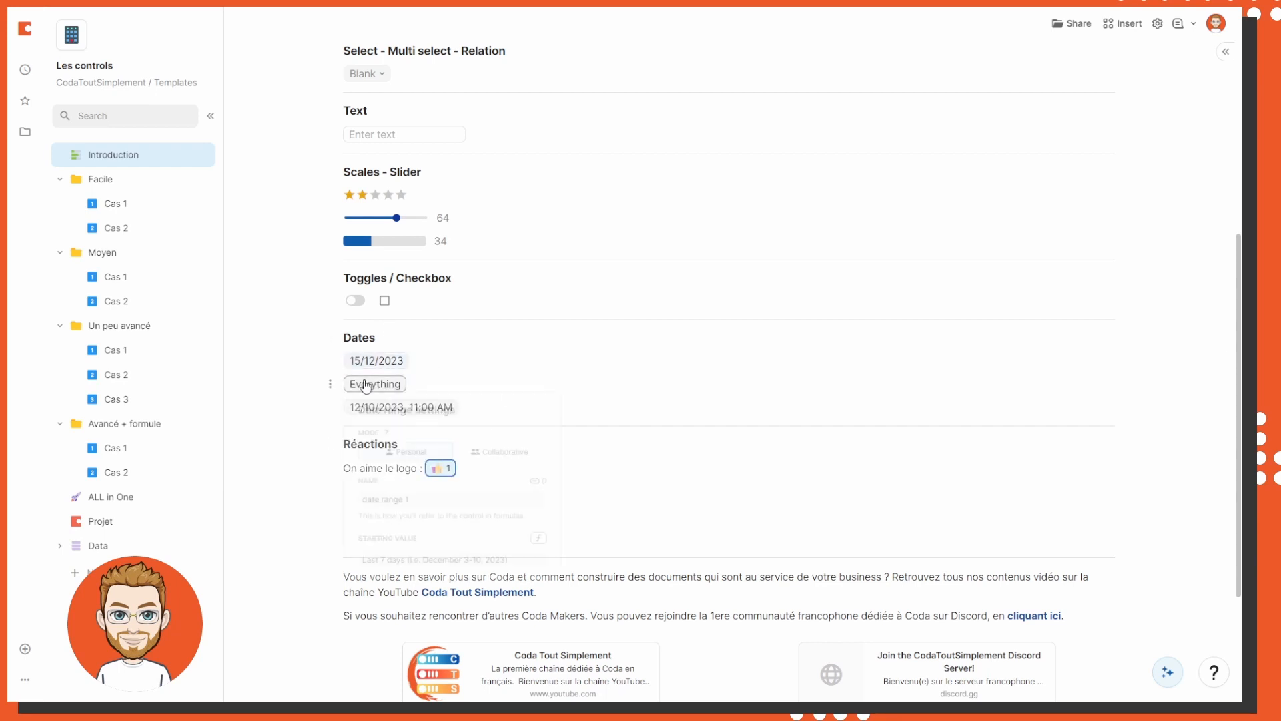
Review the Past, Present, Future and fixed date range options of the date range control, keeping it on Everything
click(400, 388)
mouse_move(406, 405)
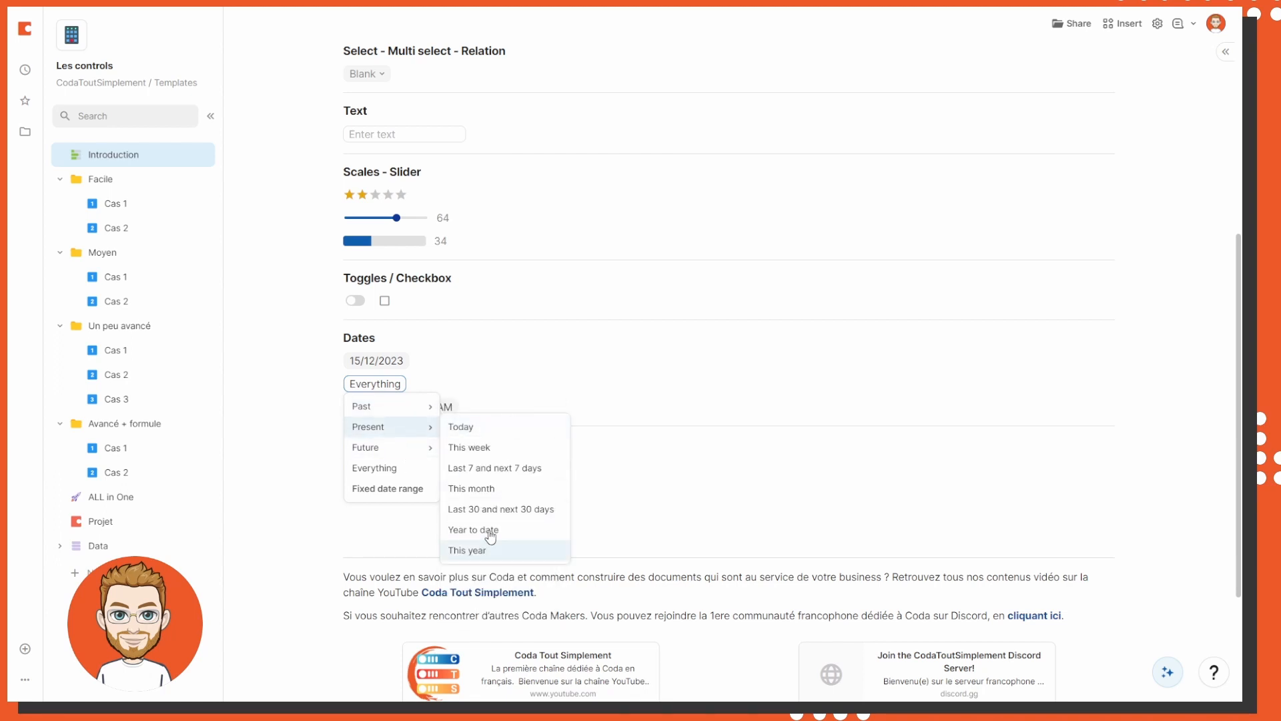
mouse_move(400, 447)
click(410, 489)
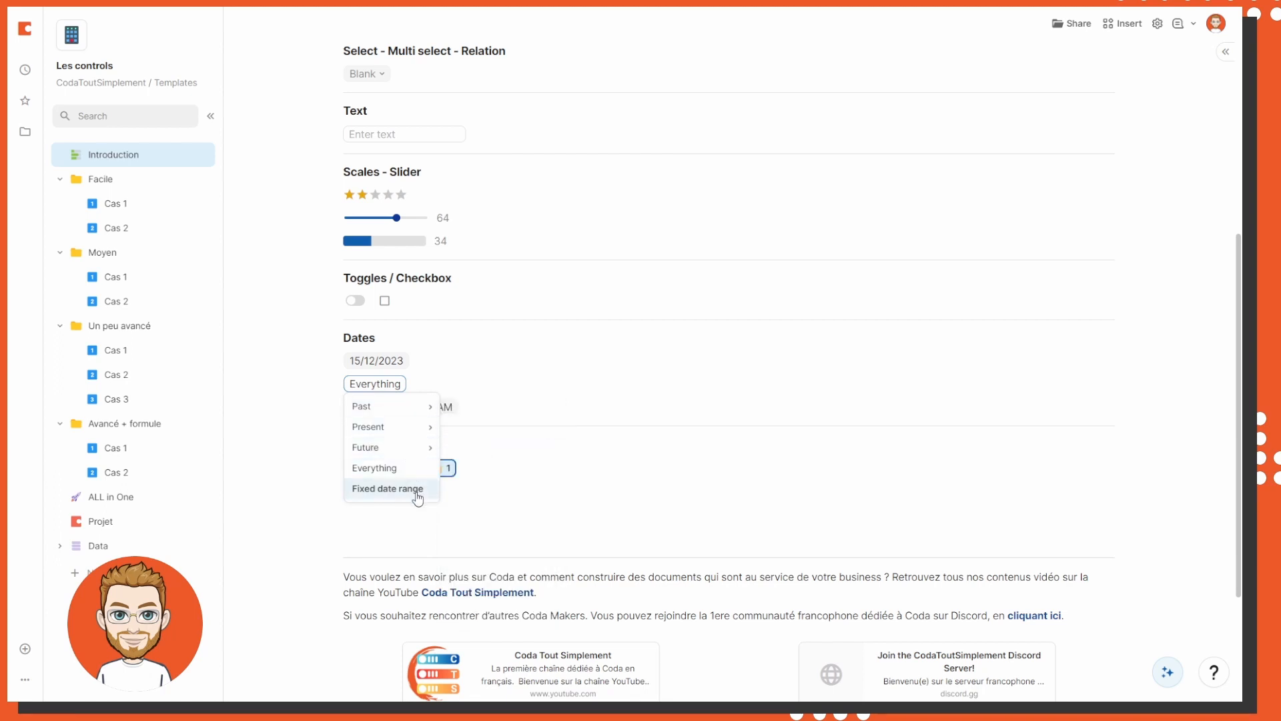
key(Escape)
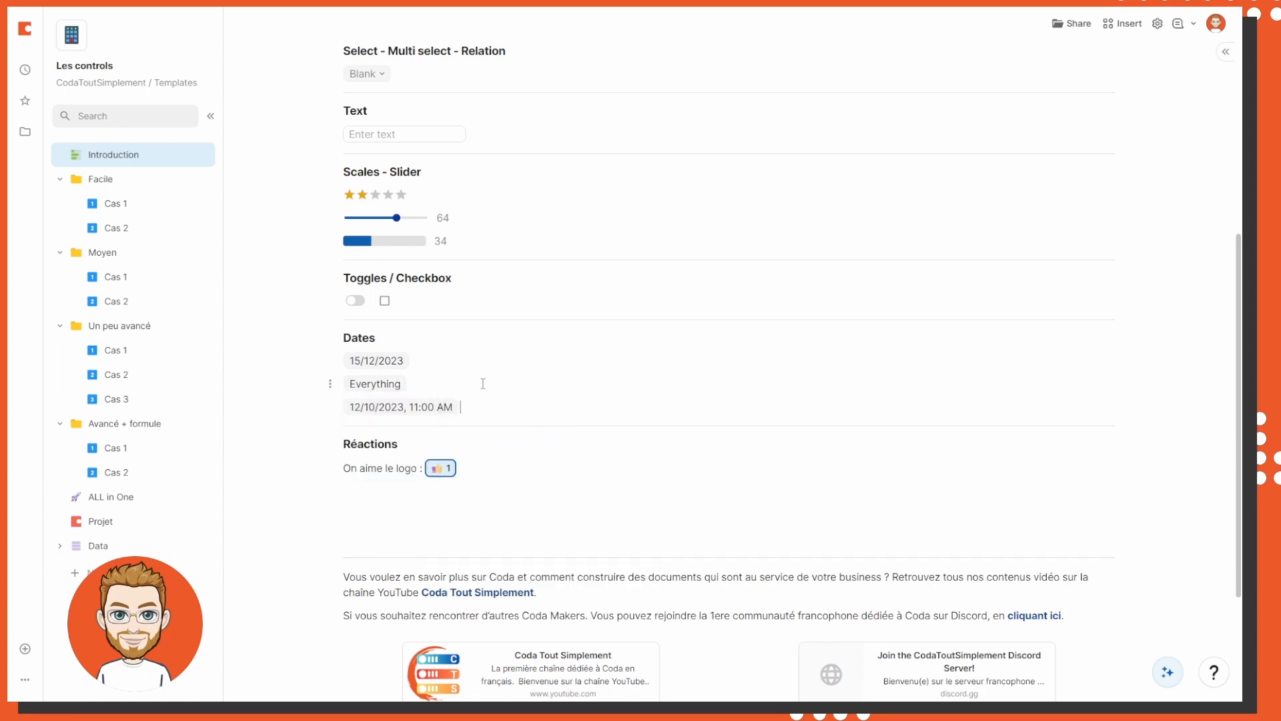
click(415, 405)
click(373, 413)
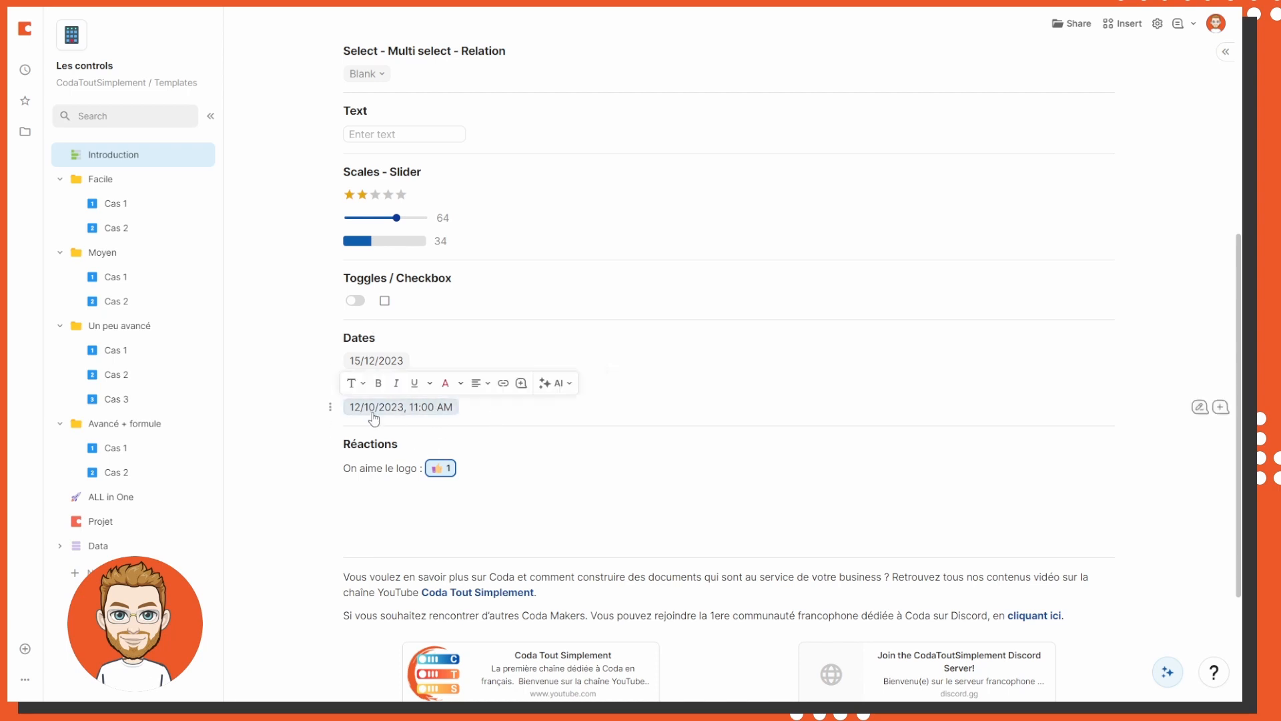
click(438, 358)
click(395, 385)
mouse_move(408, 448)
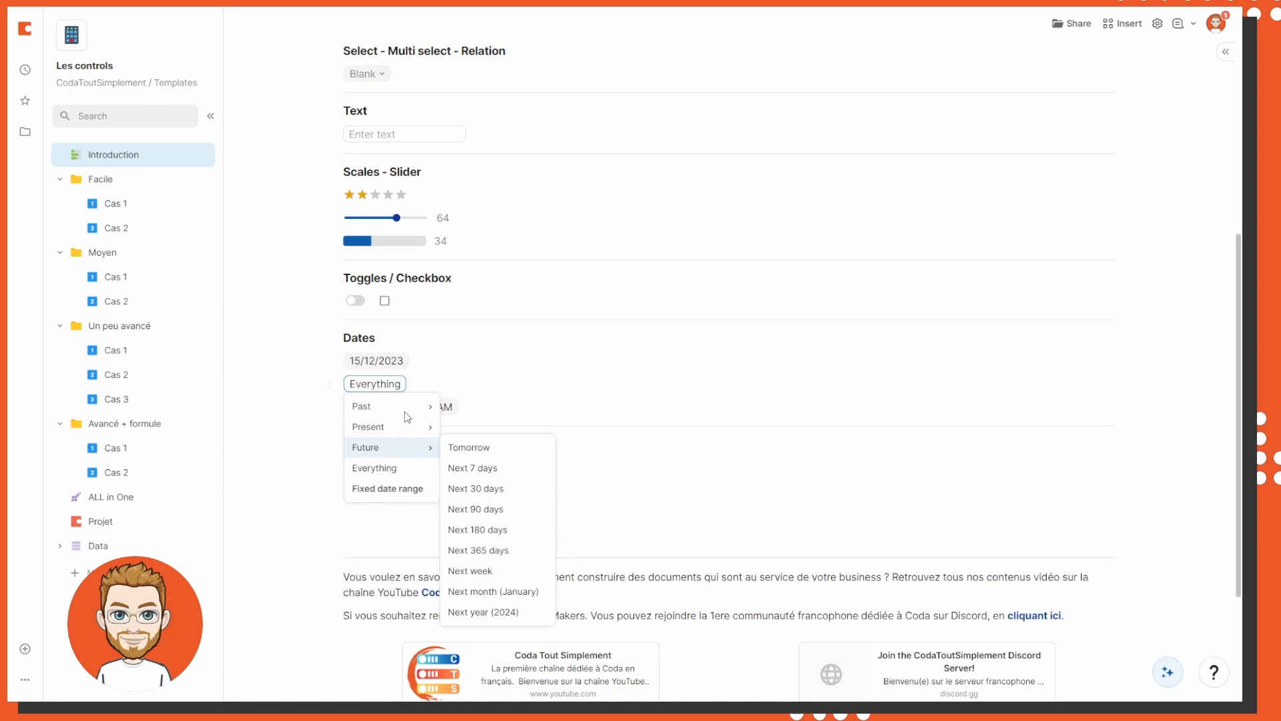
key(Escape)
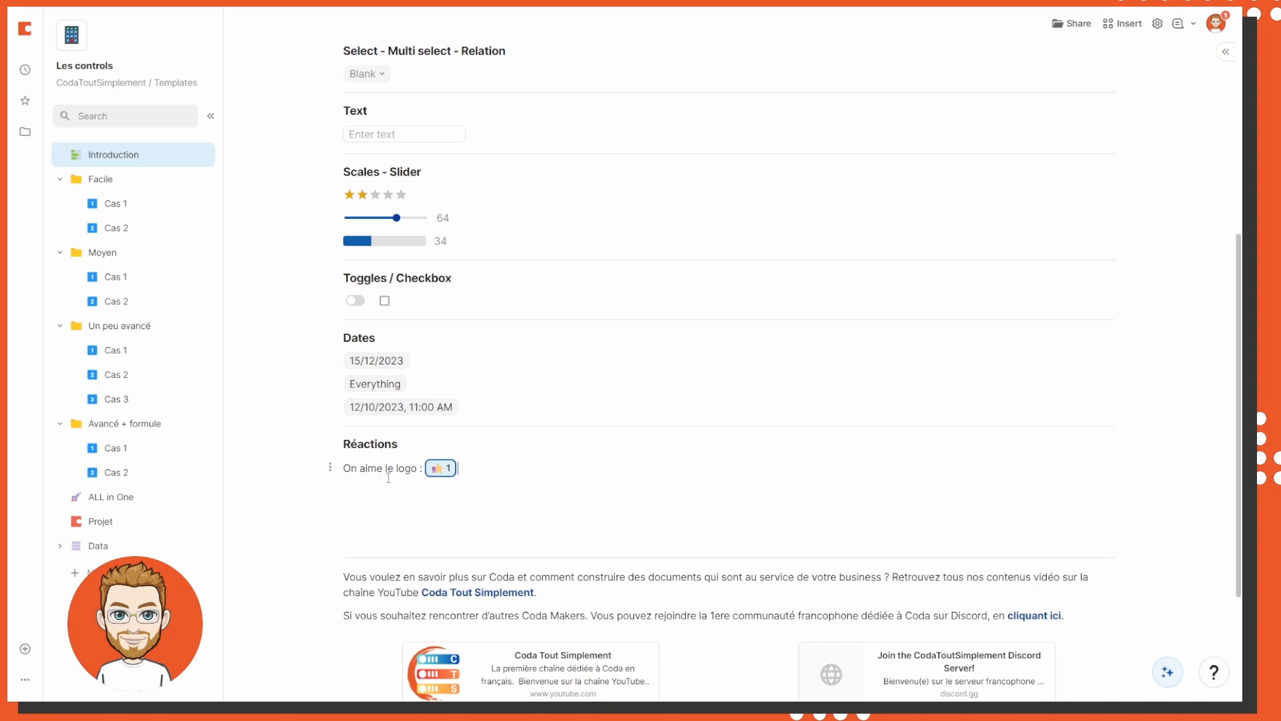
Toggle the thumbs-up reaction beside "On aime le logo" off and on again
click(449, 470)
click(436, 473)
Open the Cas 1 page in the Facile section
scroll(507, 414, up, 6)
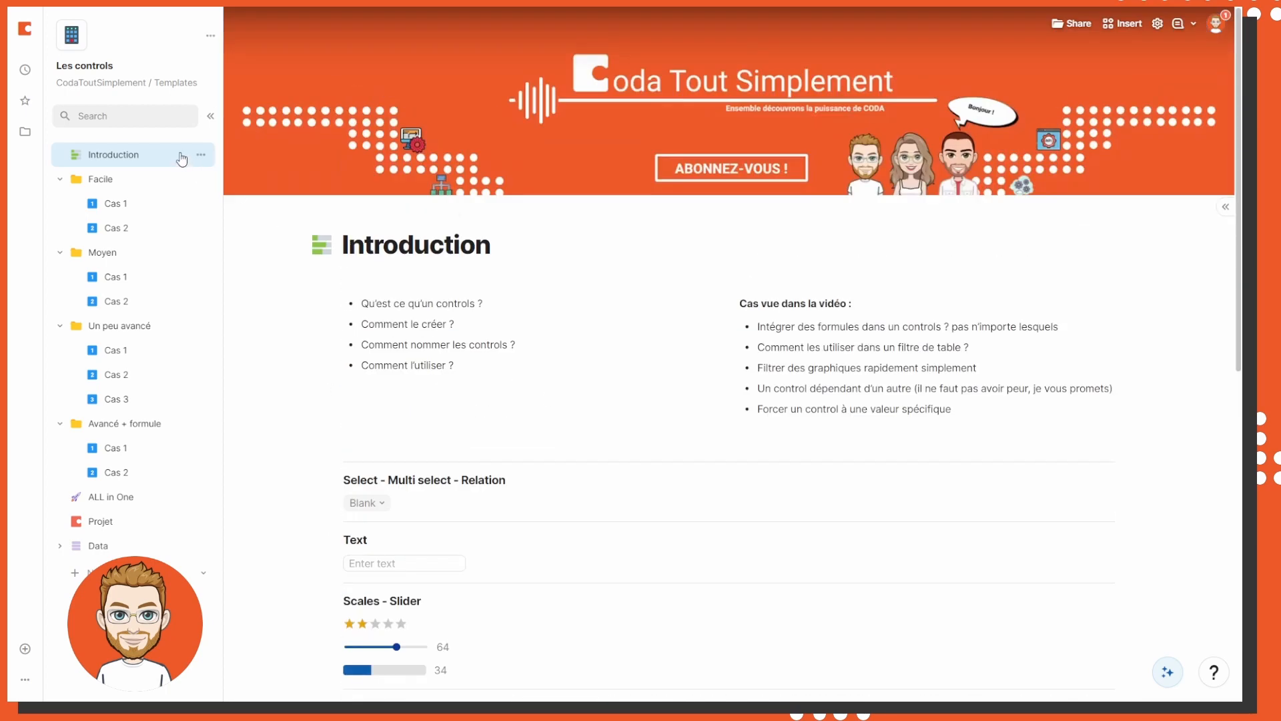
click(133, 179)
click(147, 203)
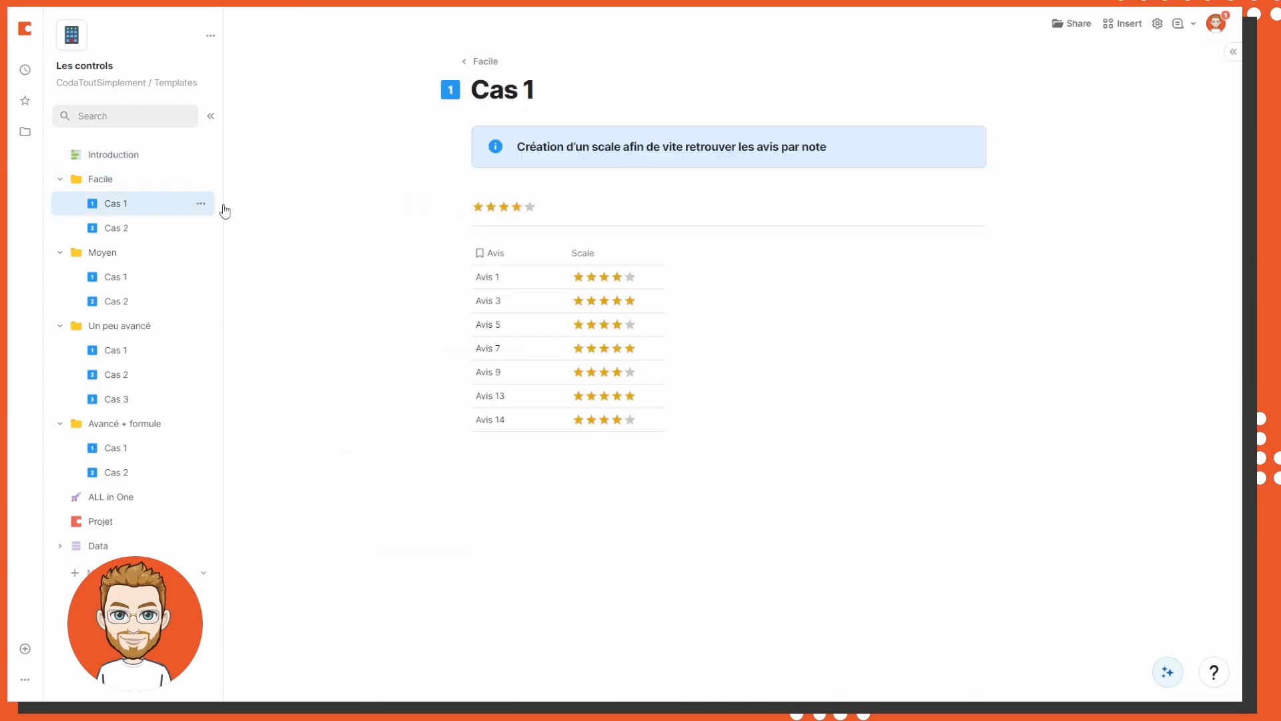
Try several ratings on the star scale that filters the Avis table, finishing on five stars
click(497, 210)
click(515, 212)
click(527, 211)
click(504, 210)
click(480, 210)
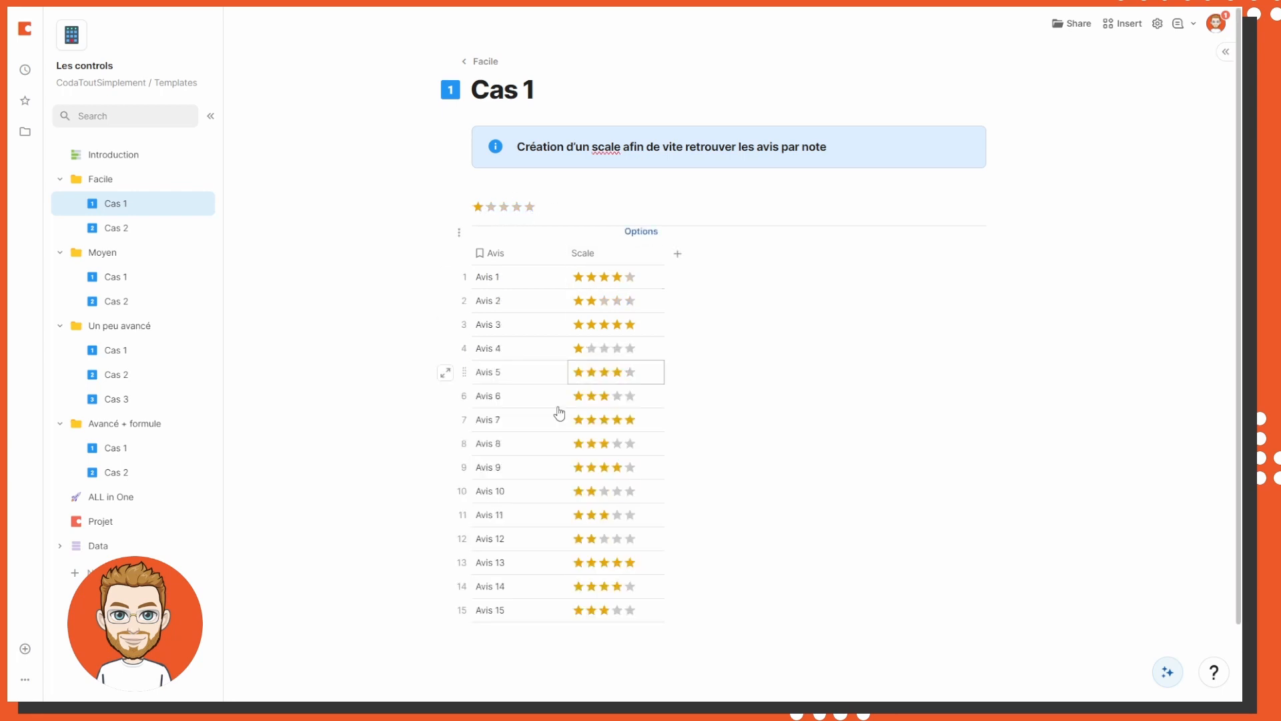
click(530, 207)
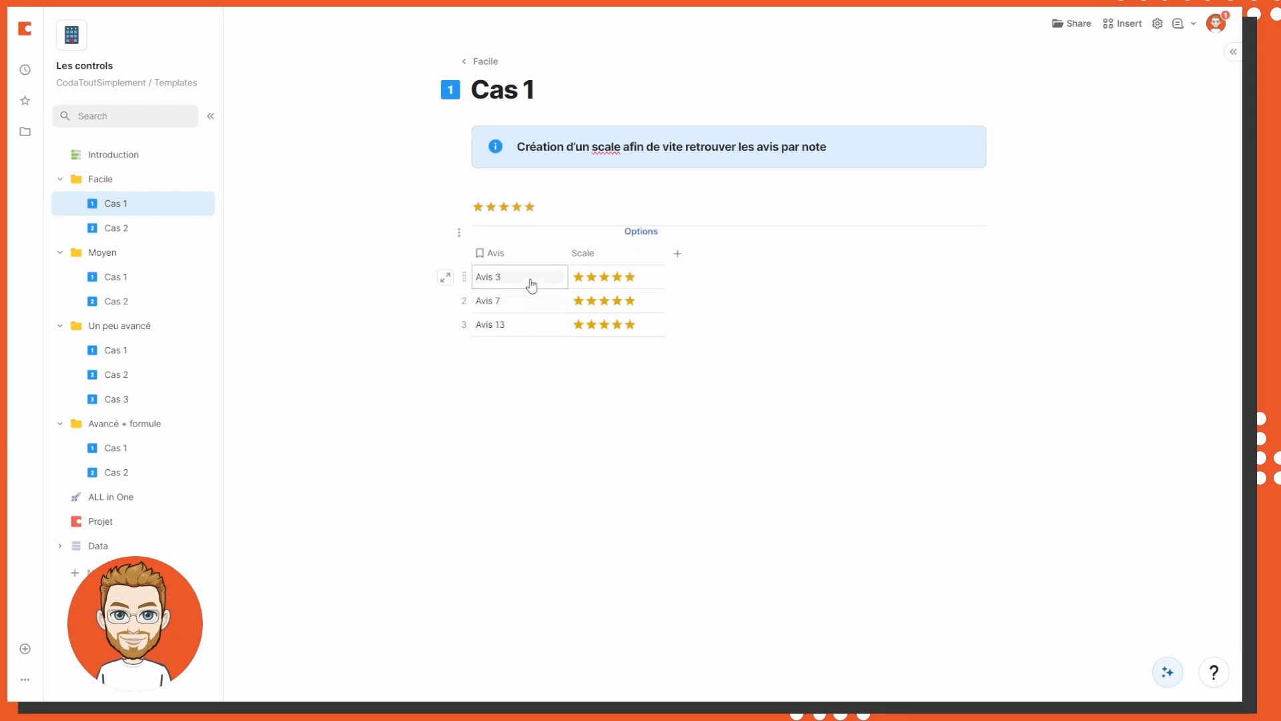
Delete the star scale control above the Avis table and open the table's filter on the Scale column
click(563, 204)
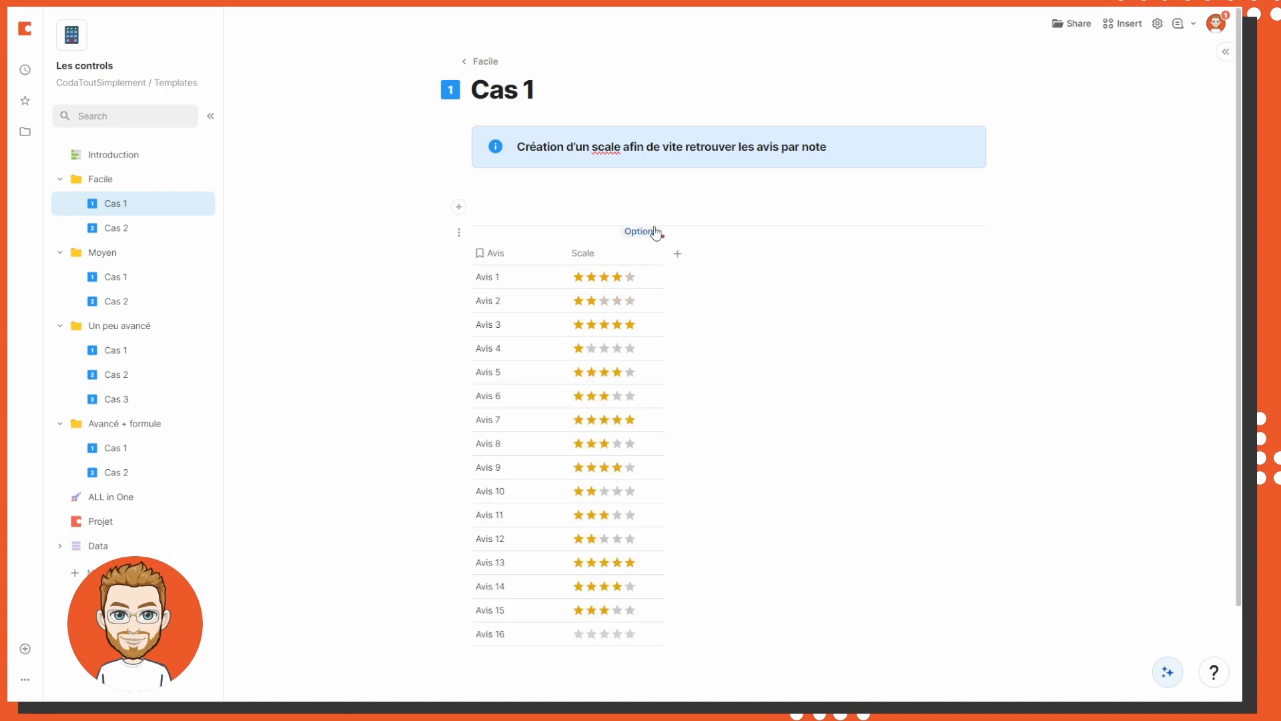
click(662, 237)
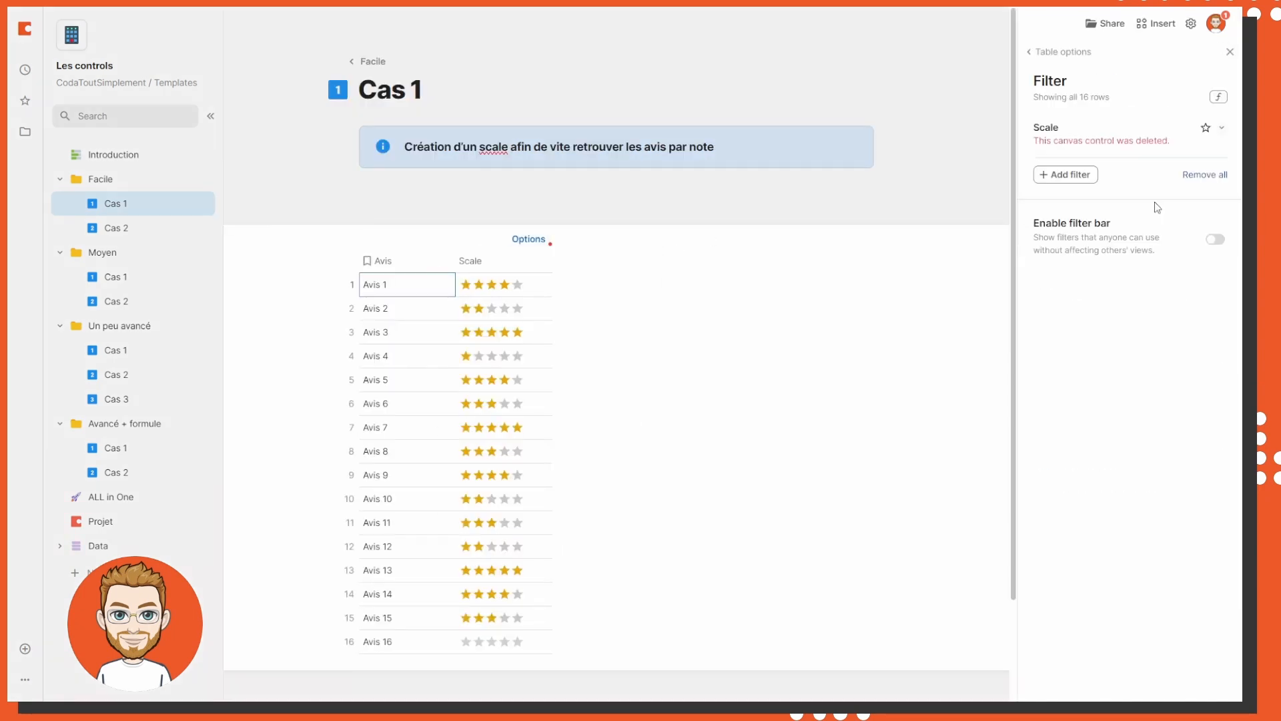
click(1205, 128)
Insert a new Scale control on the empty line above the Avis table
click(684, 205)
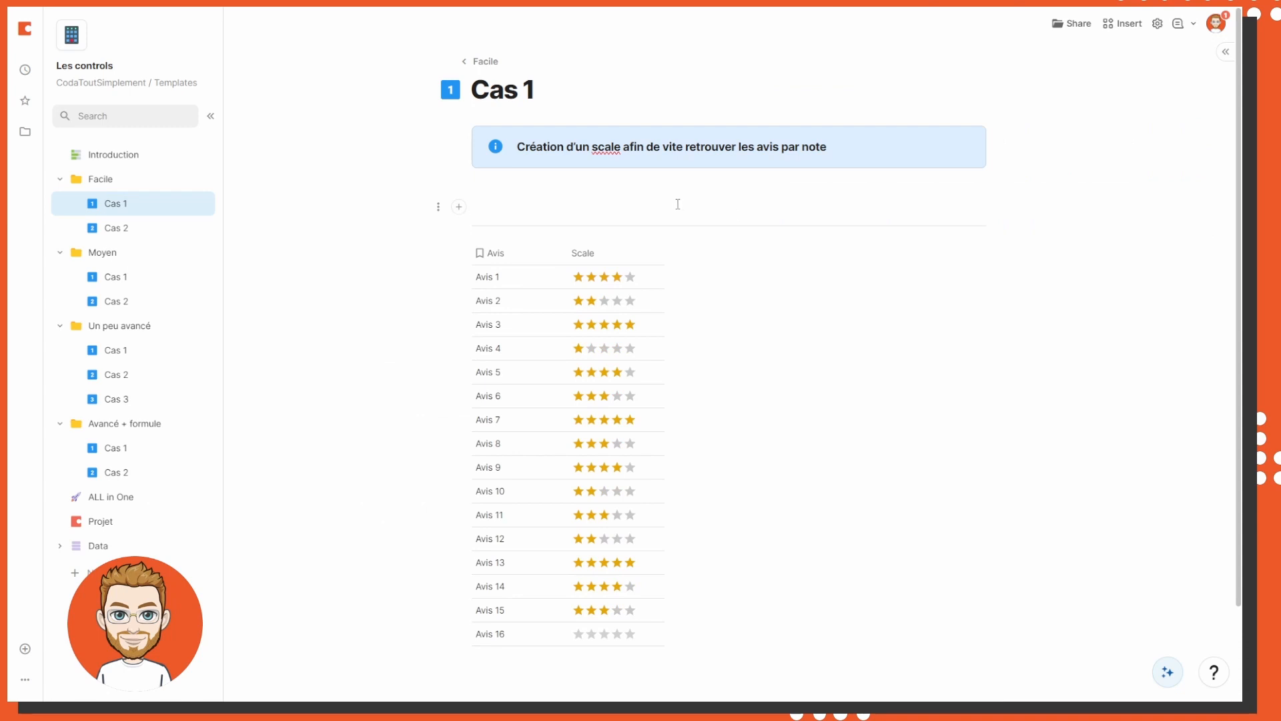
text(/sca)
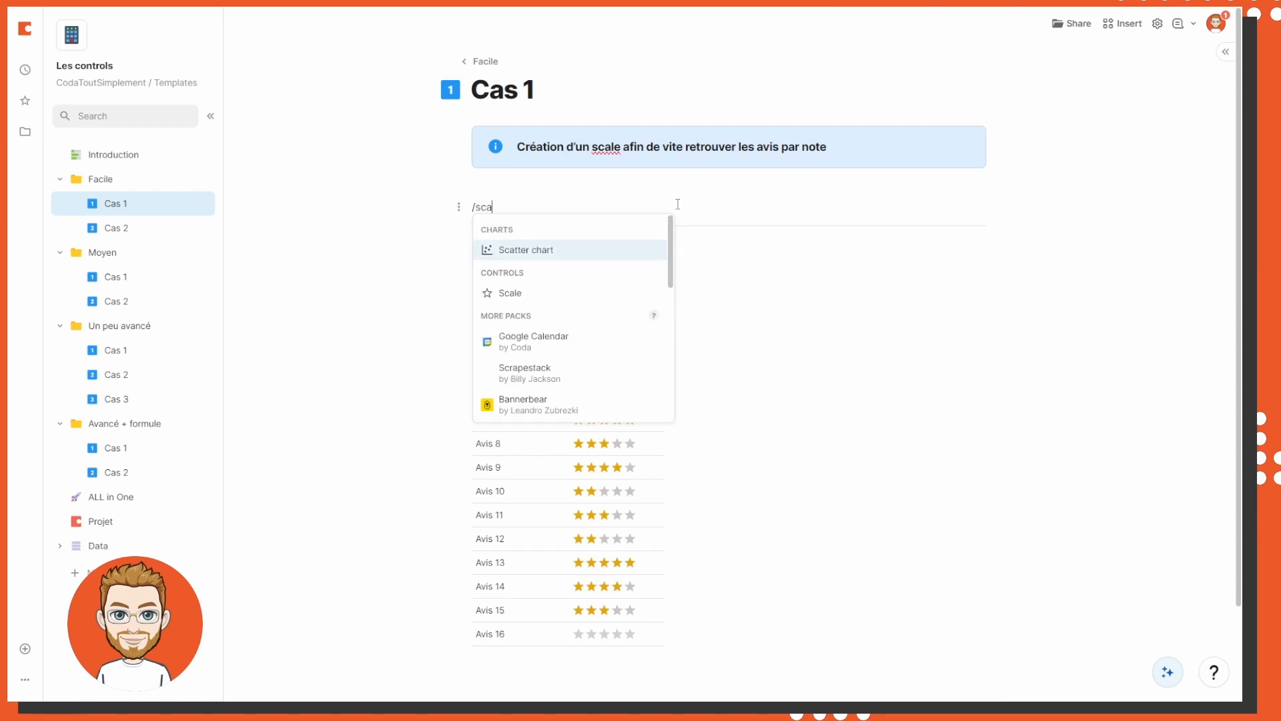
key(Down)
key(Return)
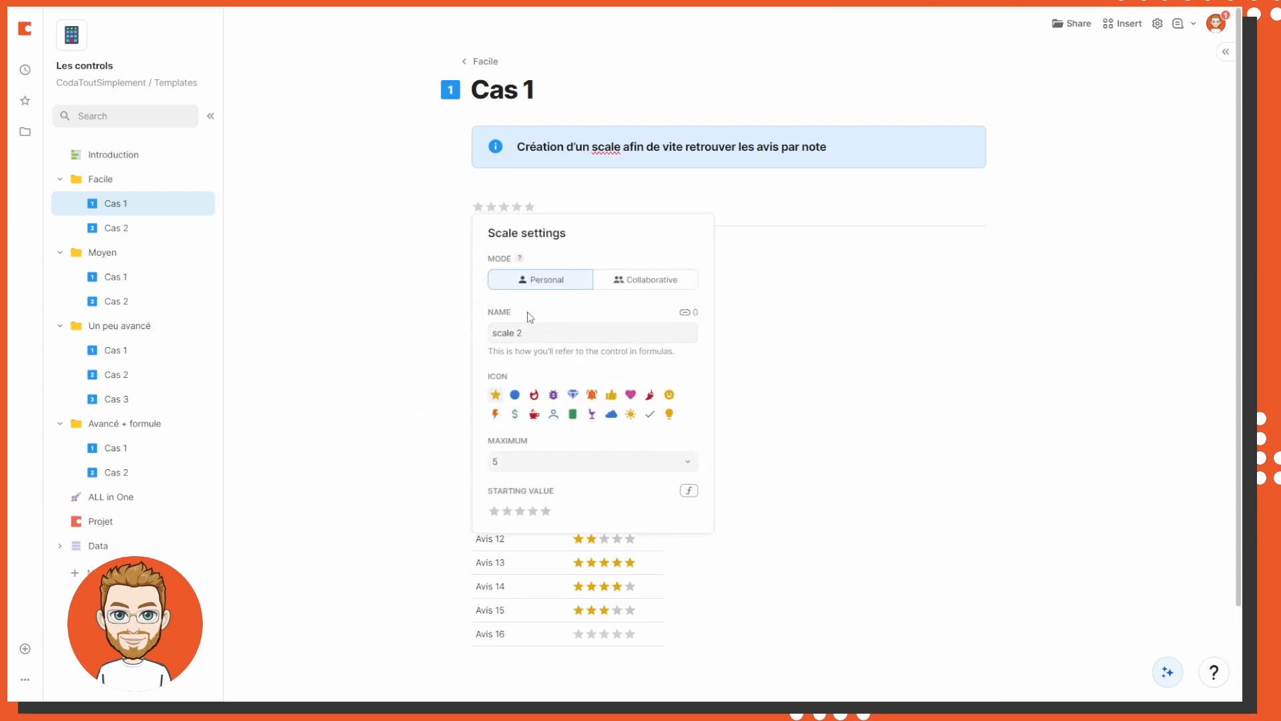
Alternate the new scale's mode between Personal and Collaborative, leaving it on Collaborative
click(601, 281)
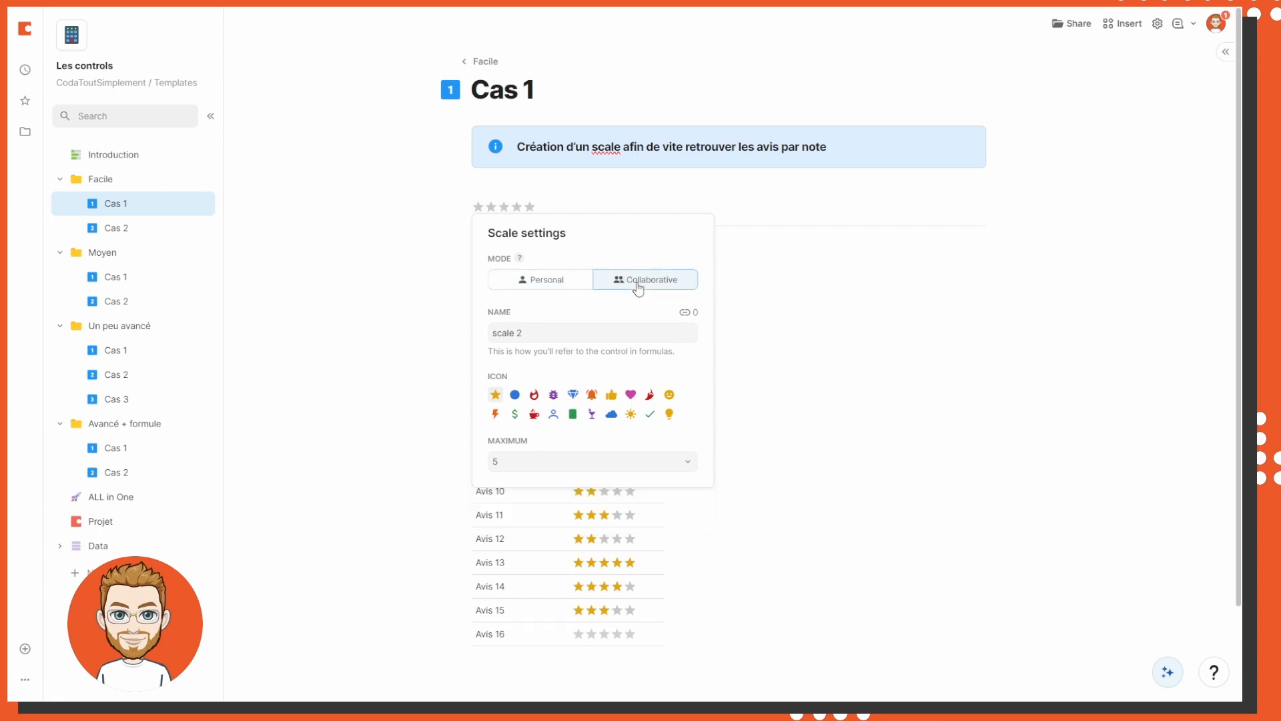
click(548, 286)
click(636, 286)
click(541, 285)
click(648, 286)
click(542, 293)
click(611, 283)
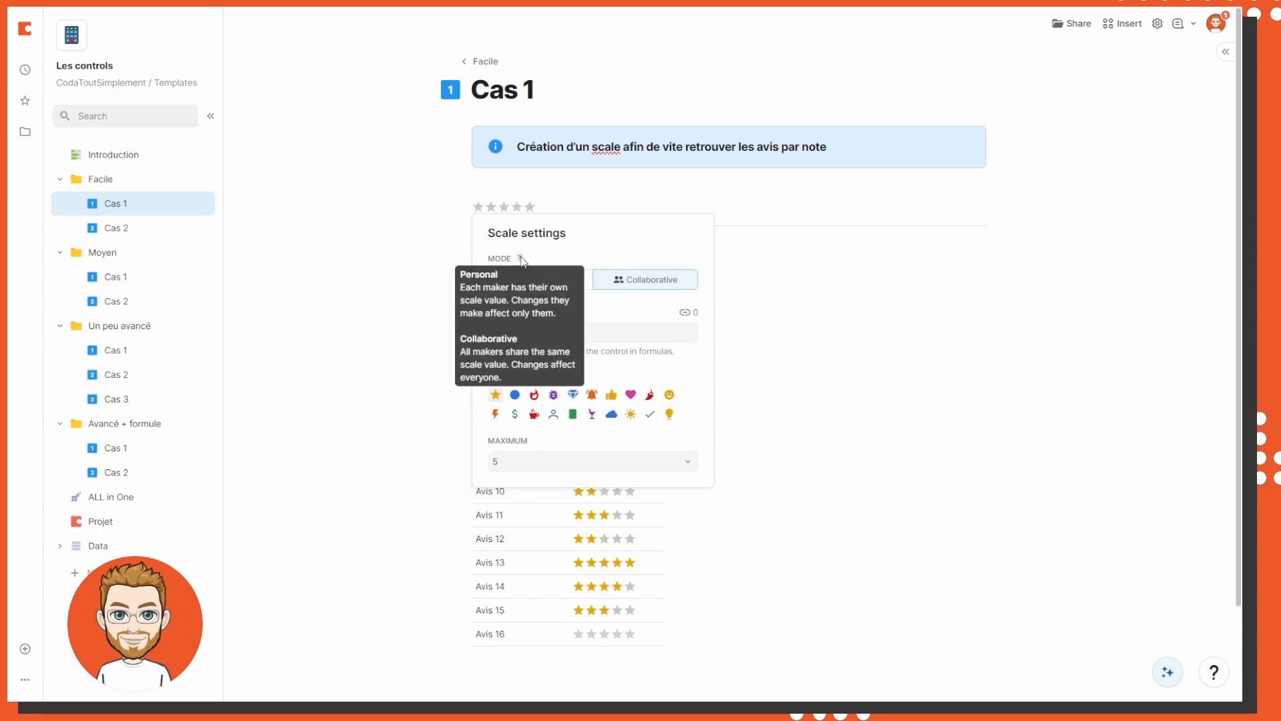
Rate the new scale control four stars and set its mode to Personal
click(527, 211)
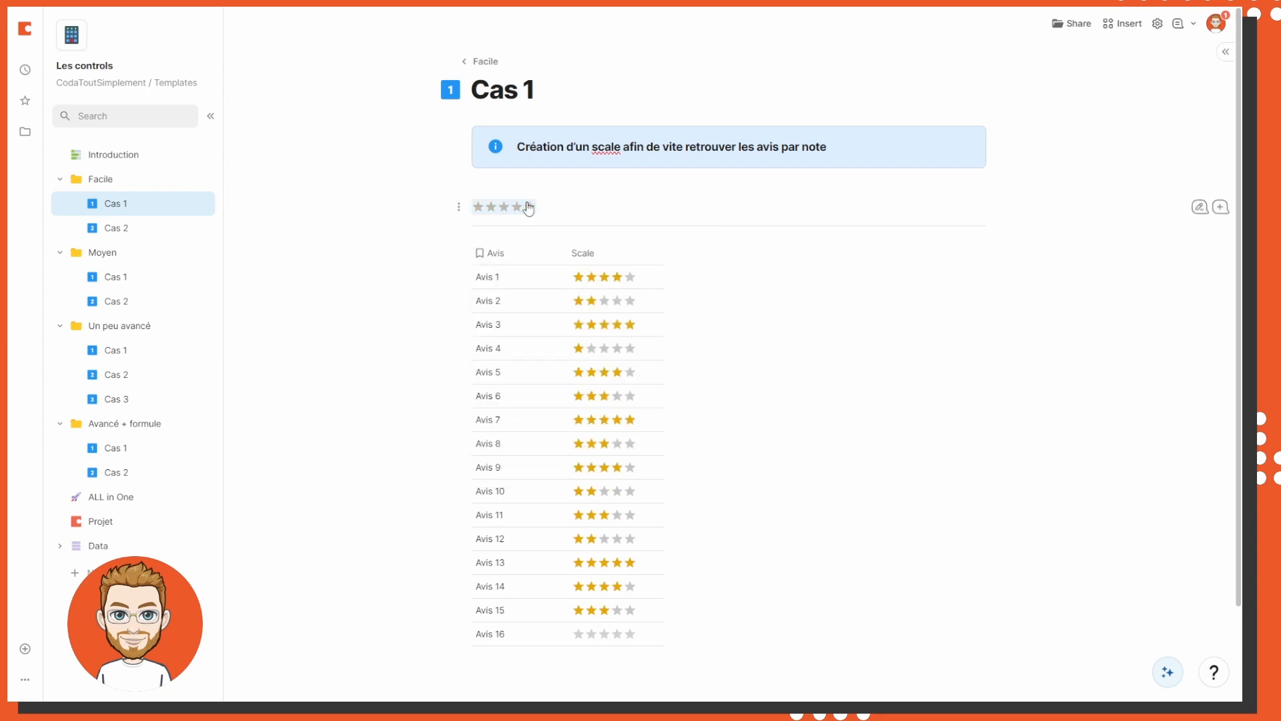
click(527, 208)
click(527, 285)
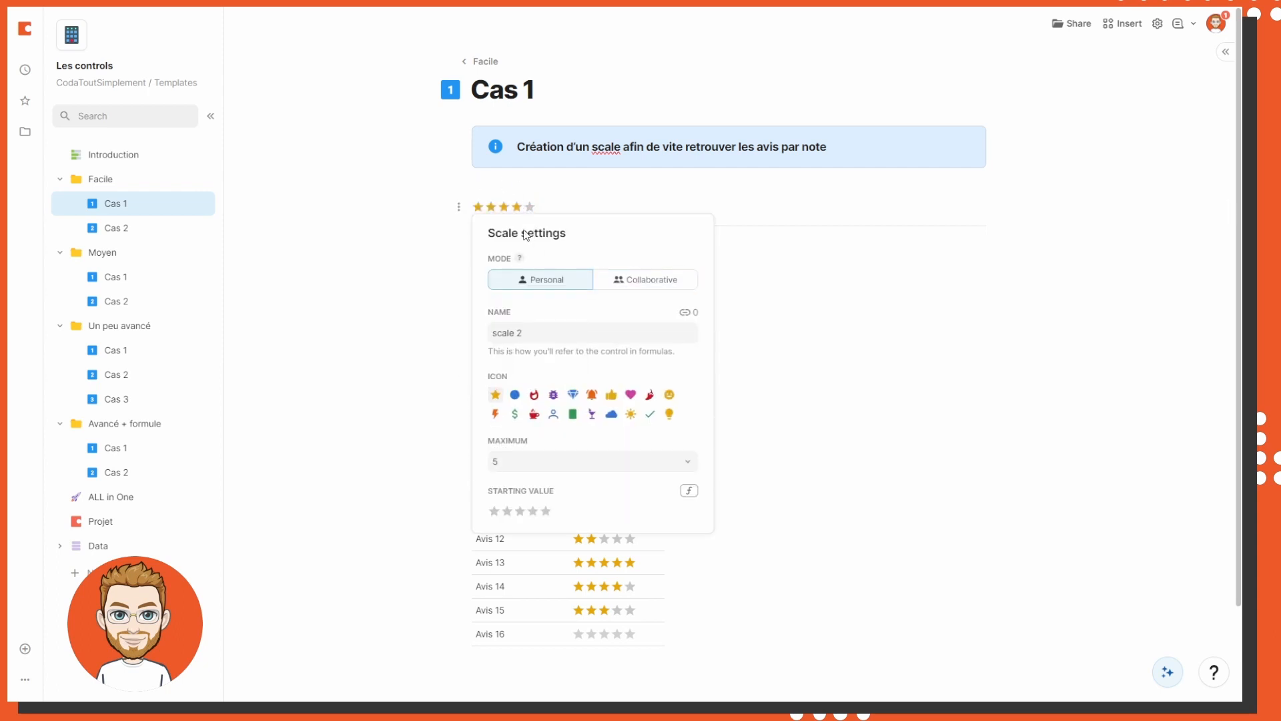
Rename the new scale control to scale_cas1
triple_click(581, 332)
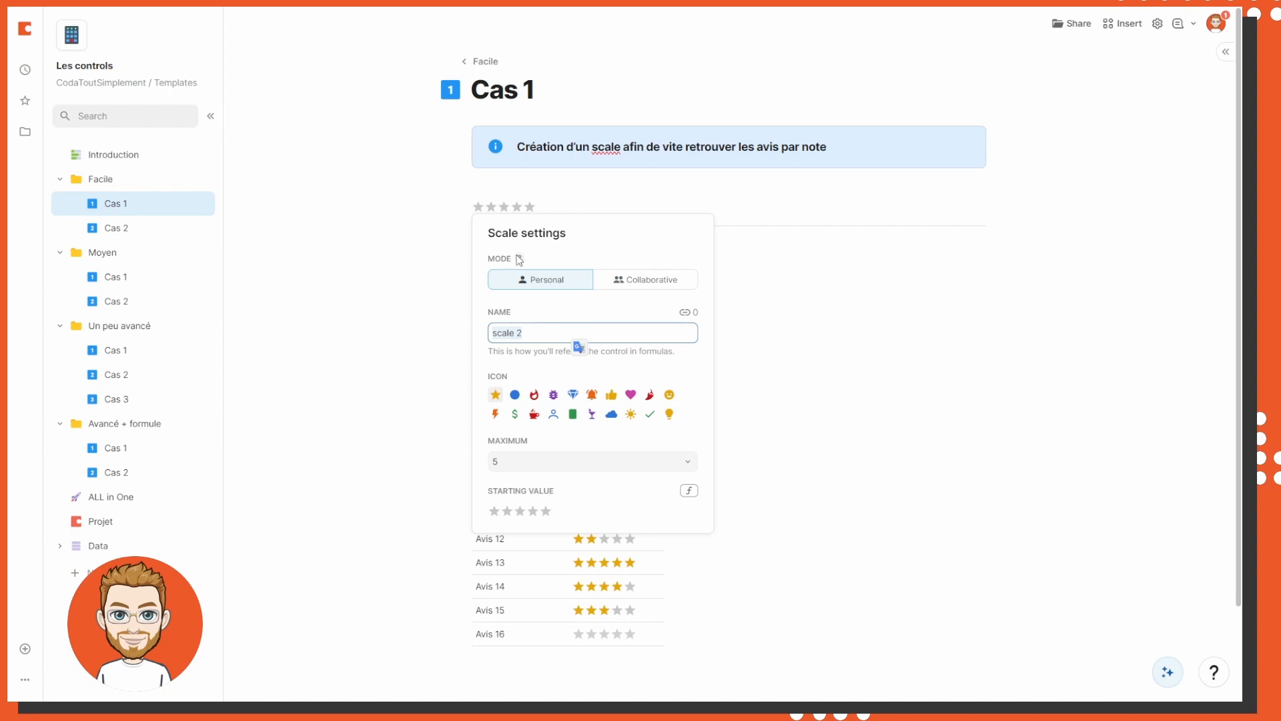
mouse_move(519, 258)
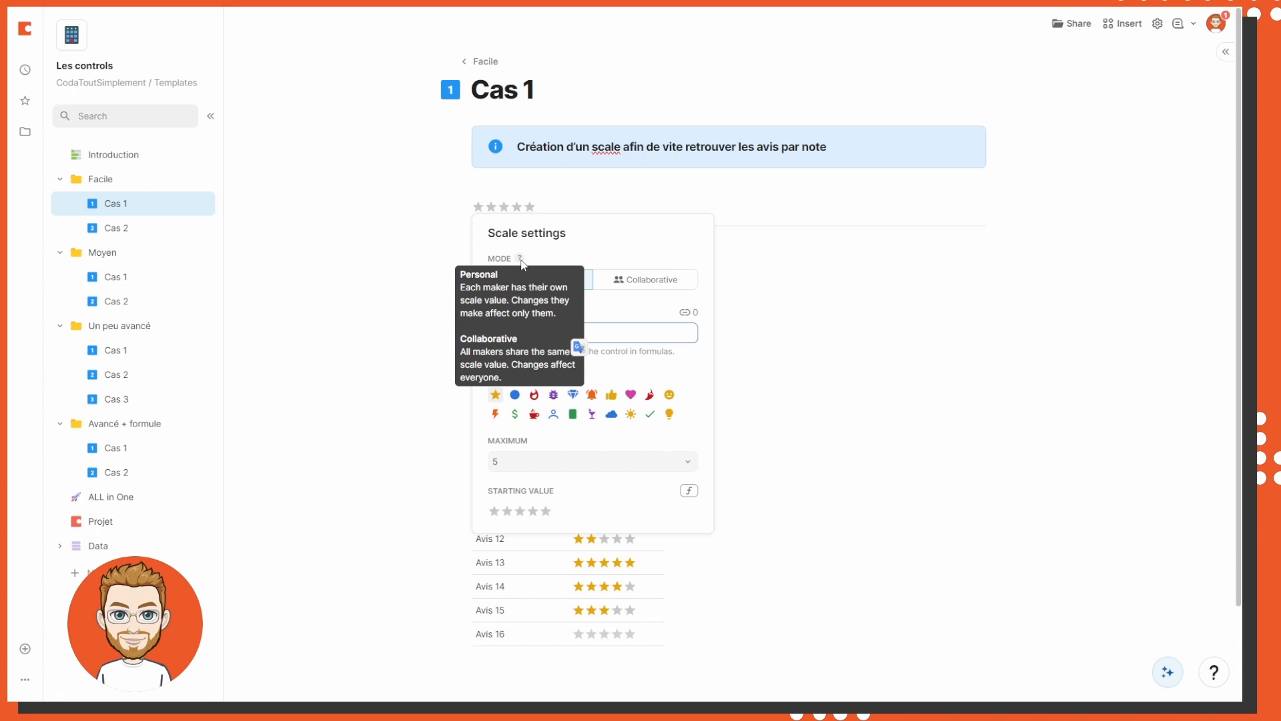
click(615, 331)
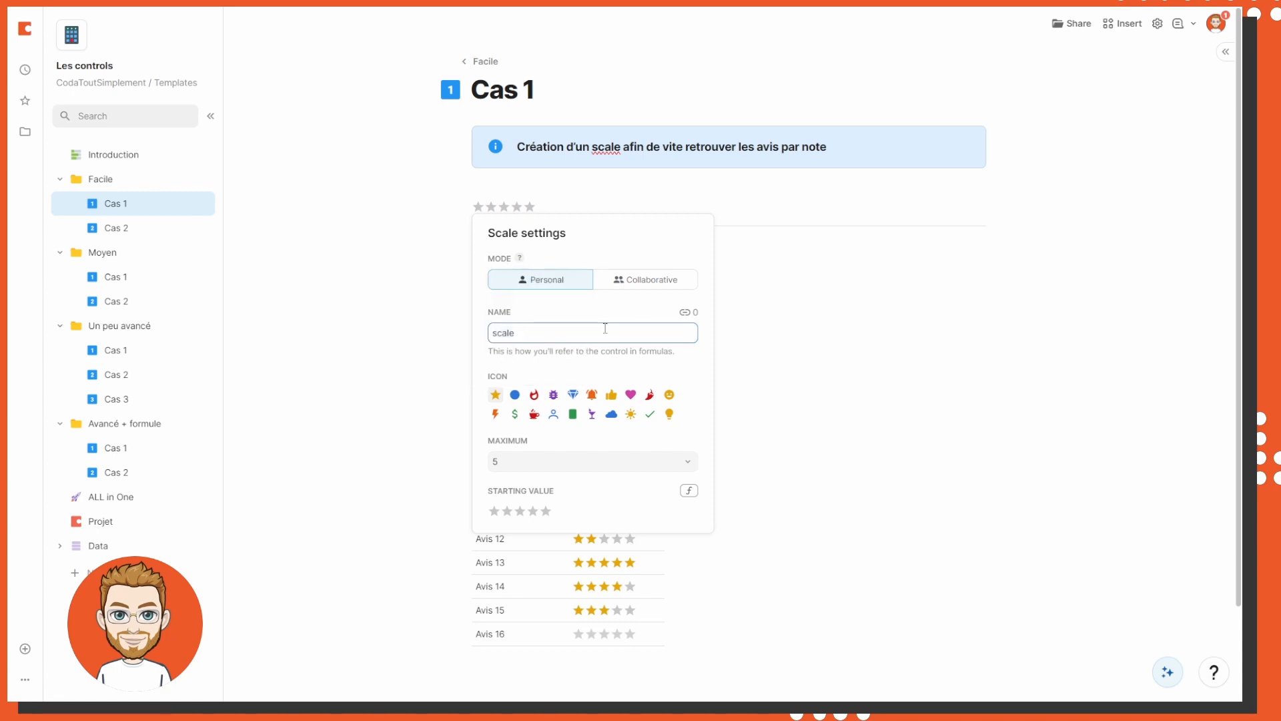
key(BackSpace)
key(BackSpace)
text(s)
key(BackSpace)
text(scale_cas1)
double_click(603, 327)
click(514, 336)
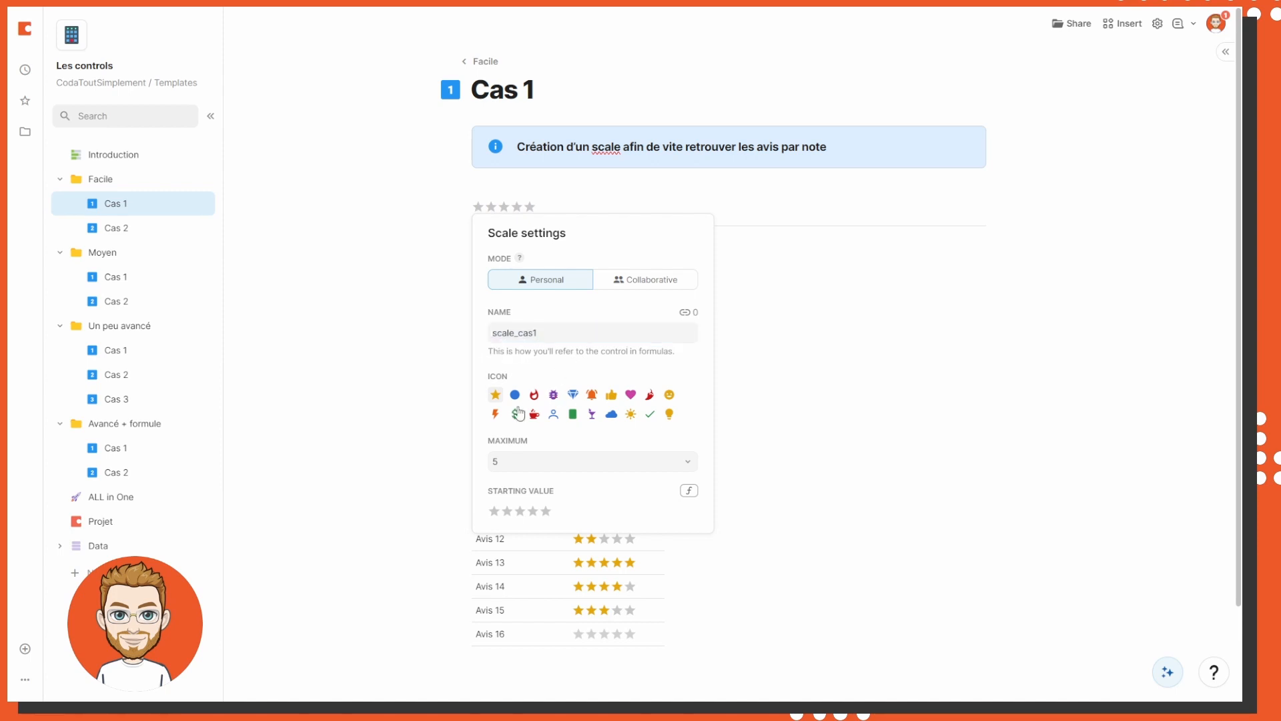
Try the diamond icon for the scale control, restore the star icon and view the choices for its maximum
click(573, 395)
click(496, 395)
click(546, 463)
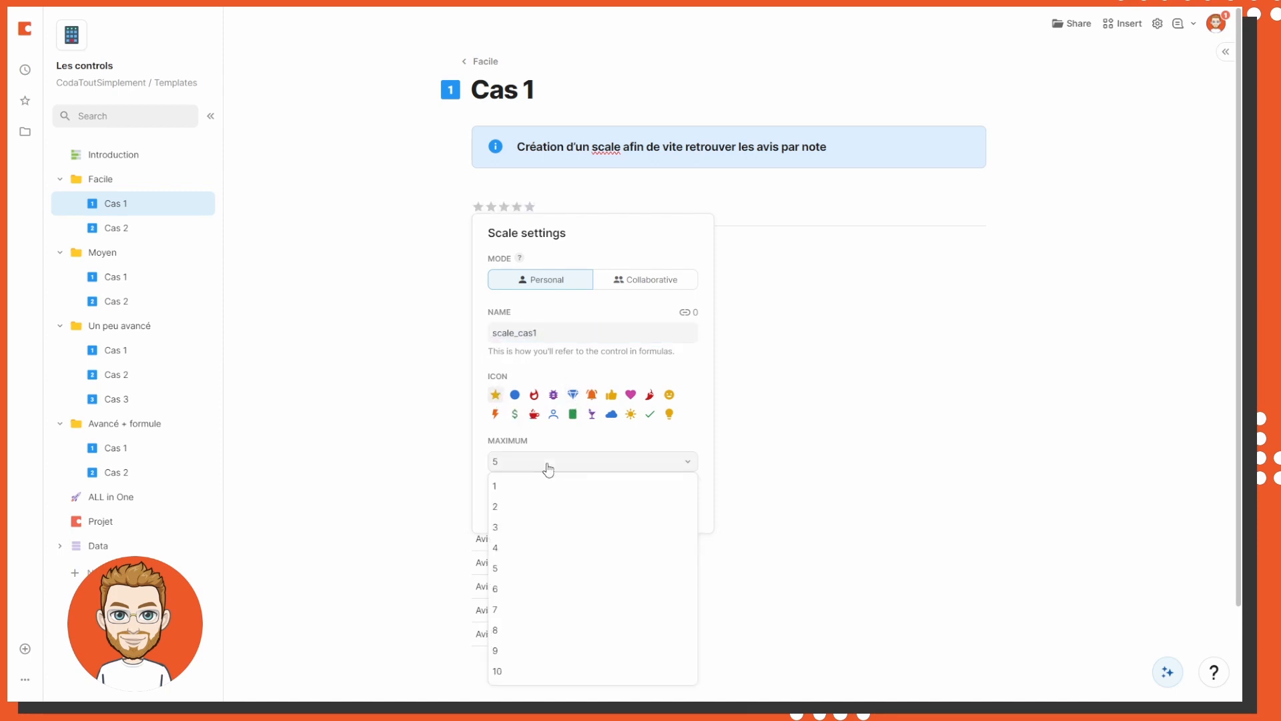
click(645, 465)
click(629, 468)
click(631, 436)
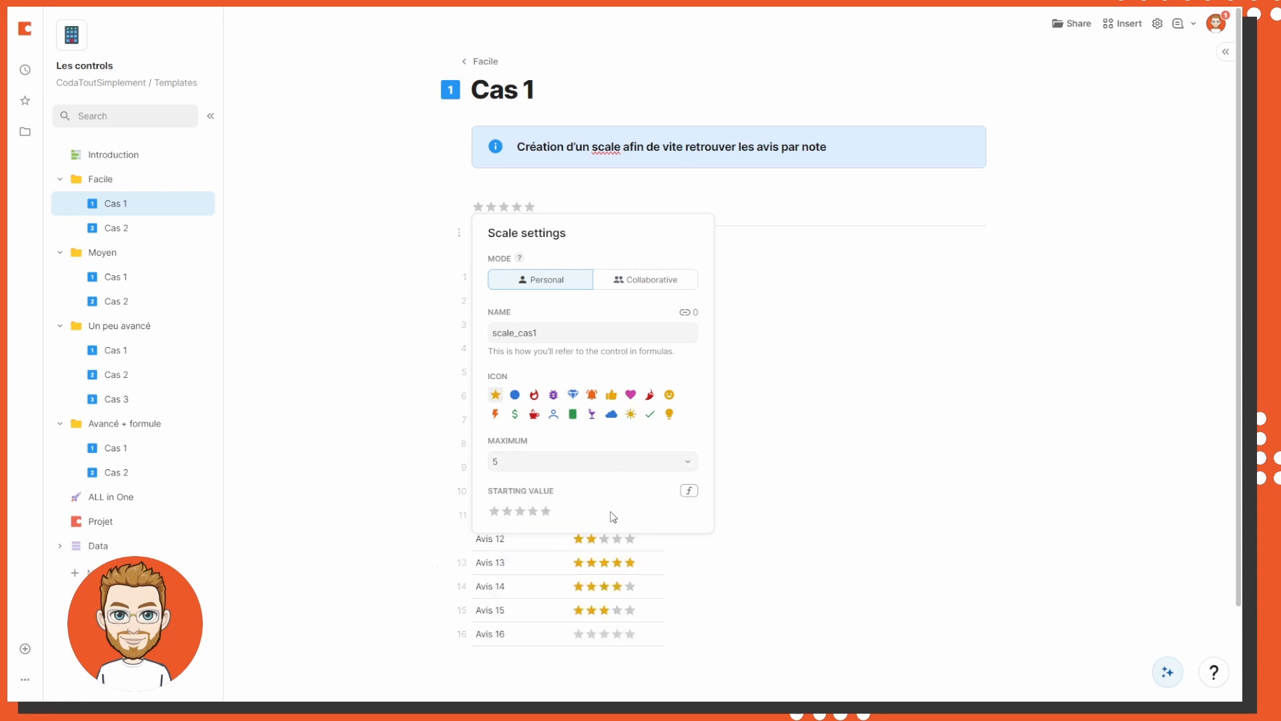
click(867, 293)
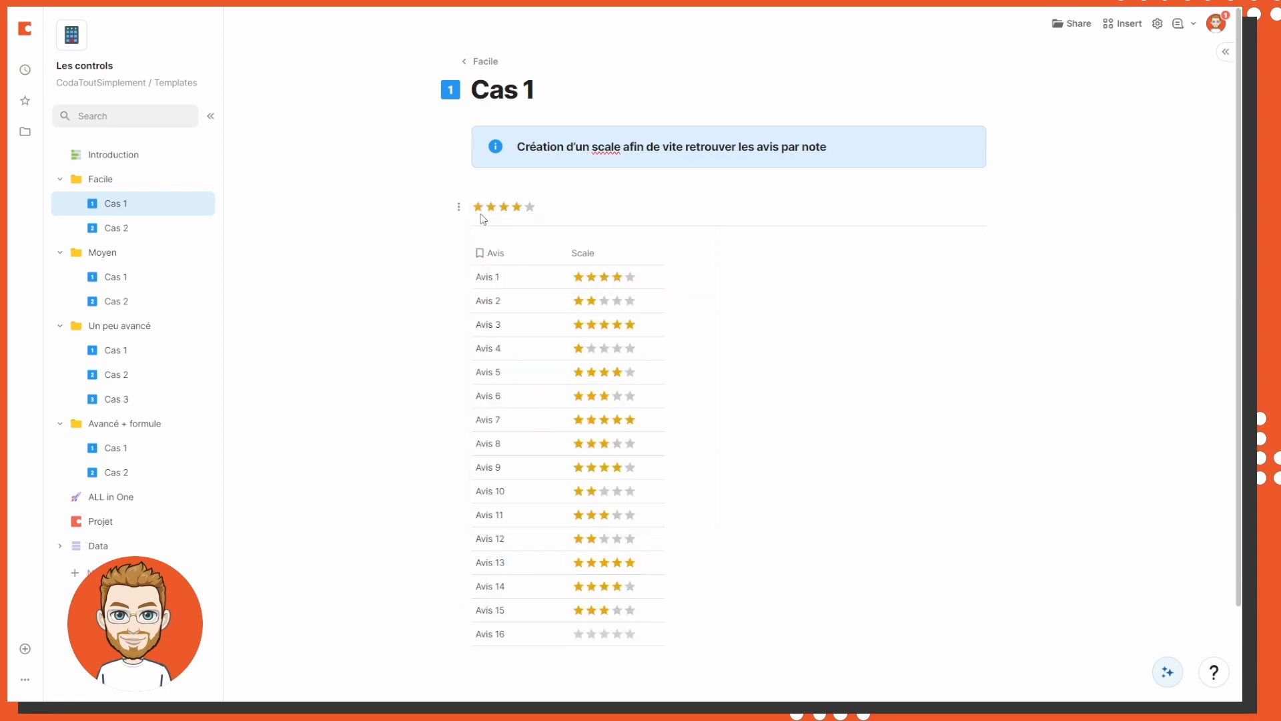
Rate the scale control three stars and add a filter on the Scale column to the Avis table
click(504, 208)
click(642, 231)
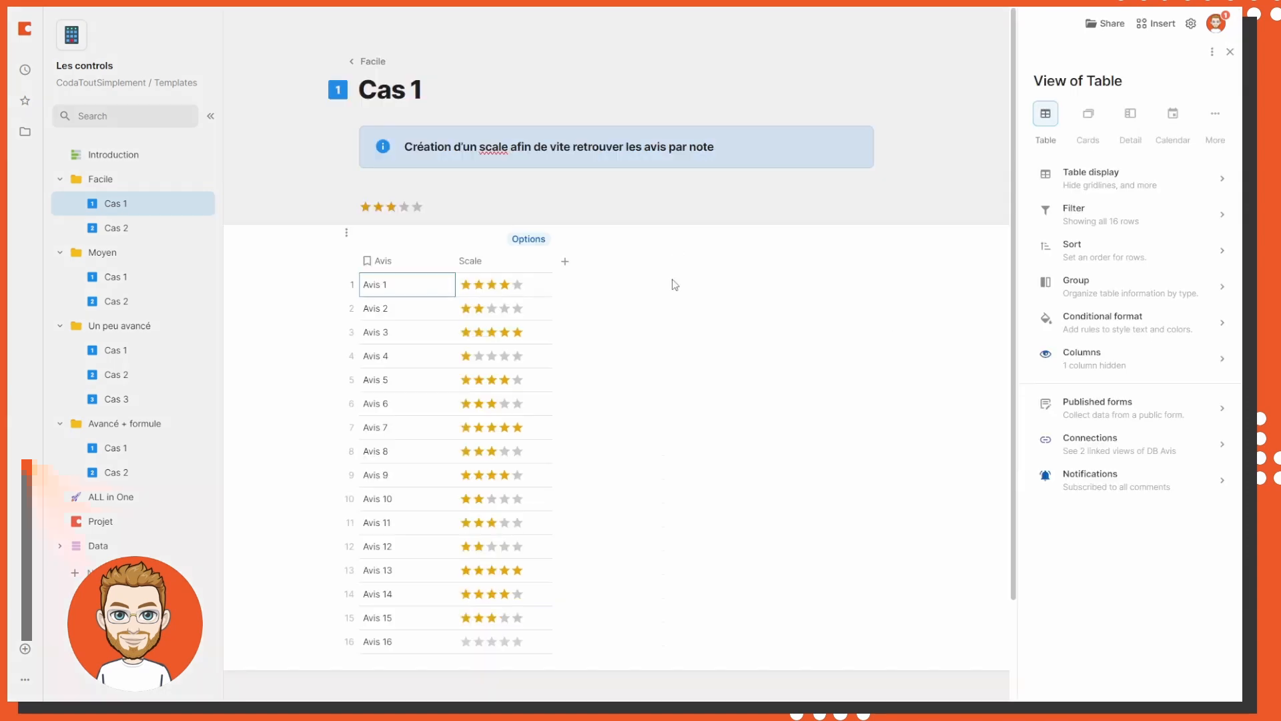
click(1104, 219)
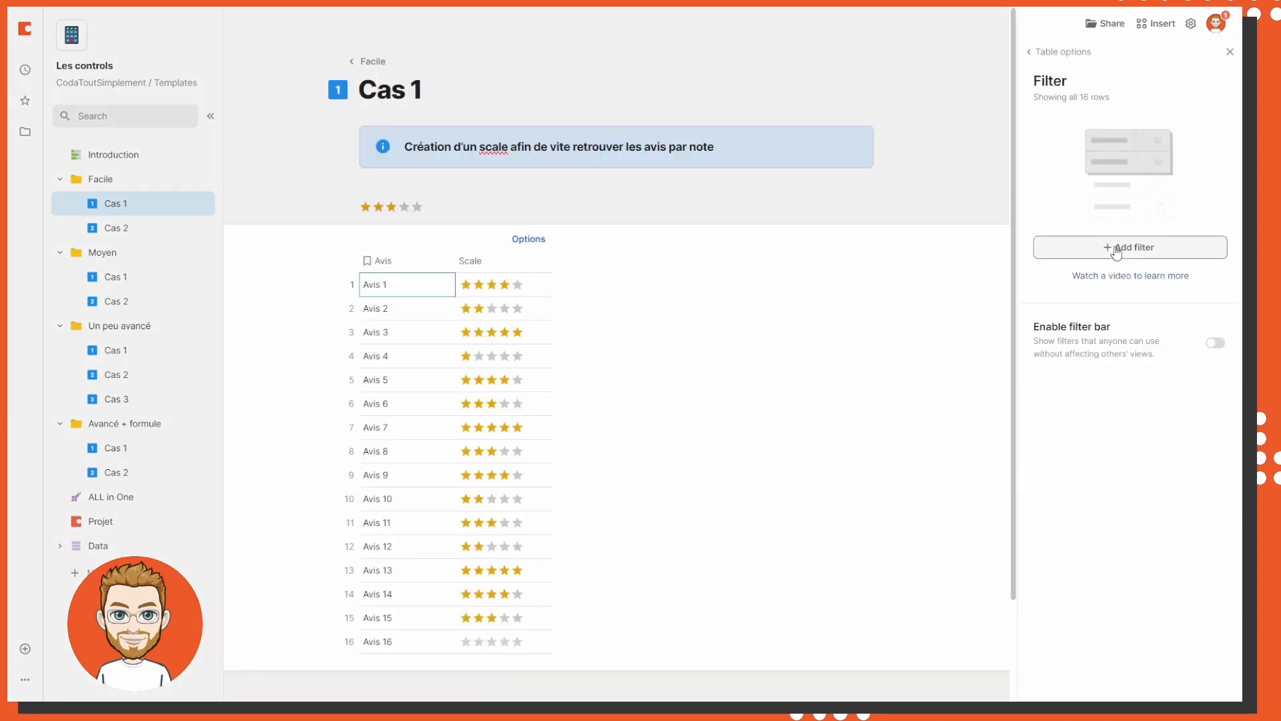
click(1110, 248)
click(1068, 294)
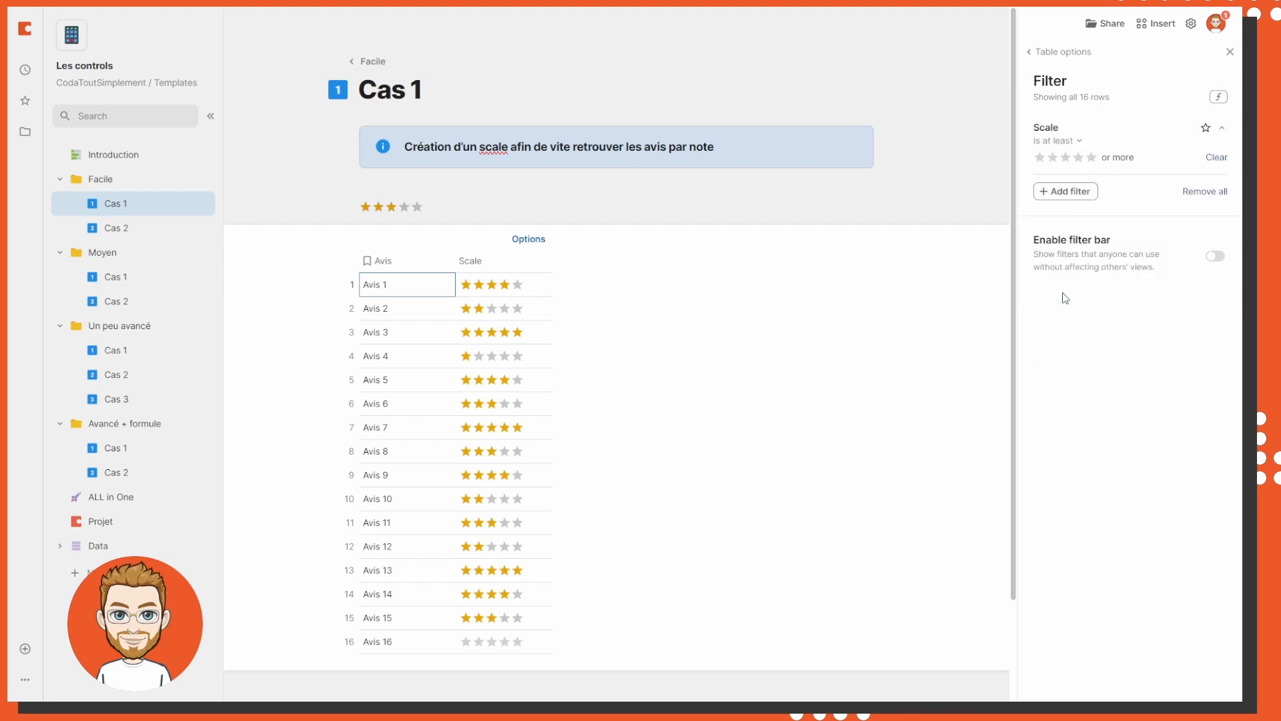
Make the table's Scale filter use the canvas control scale_cas1
click(1057, 140)
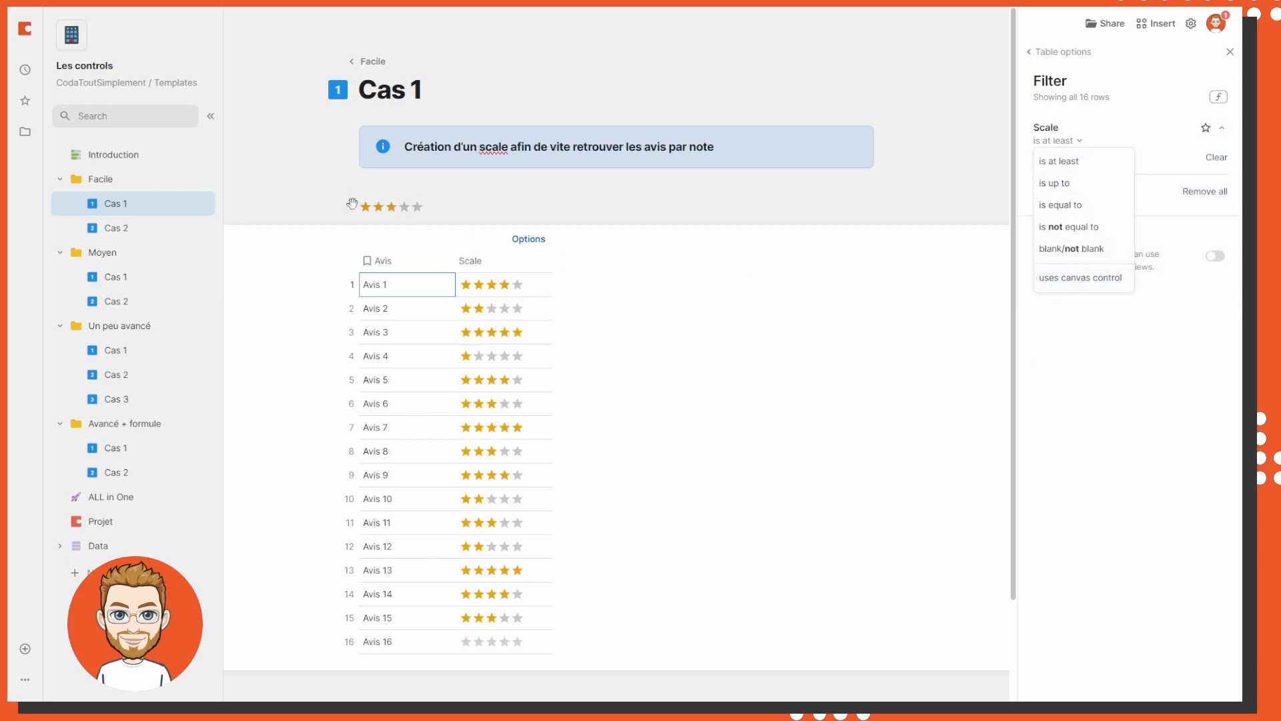
click(1101, 277)
click(1096, 168)
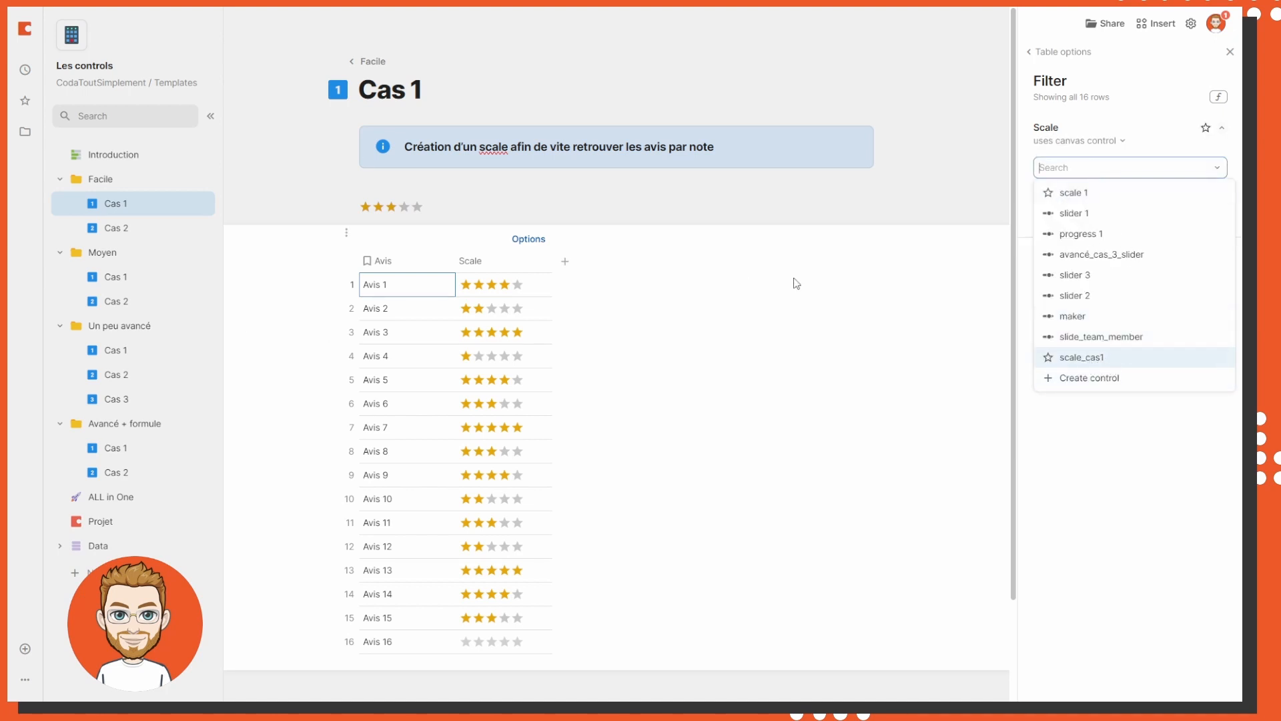
click(1120, 358)
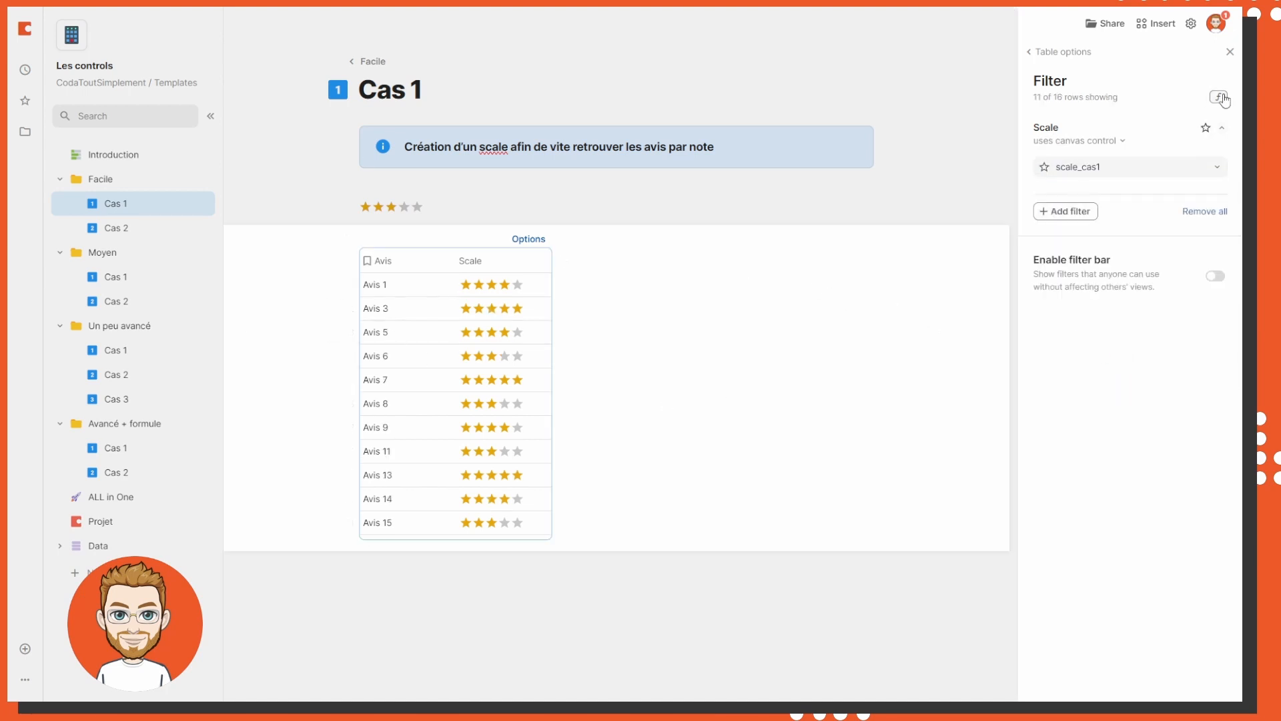
Test the Avis table's filter by varying the scale control's rating between two and four stars
click(1230, 51)
click(526, 209)
click(515, 209)
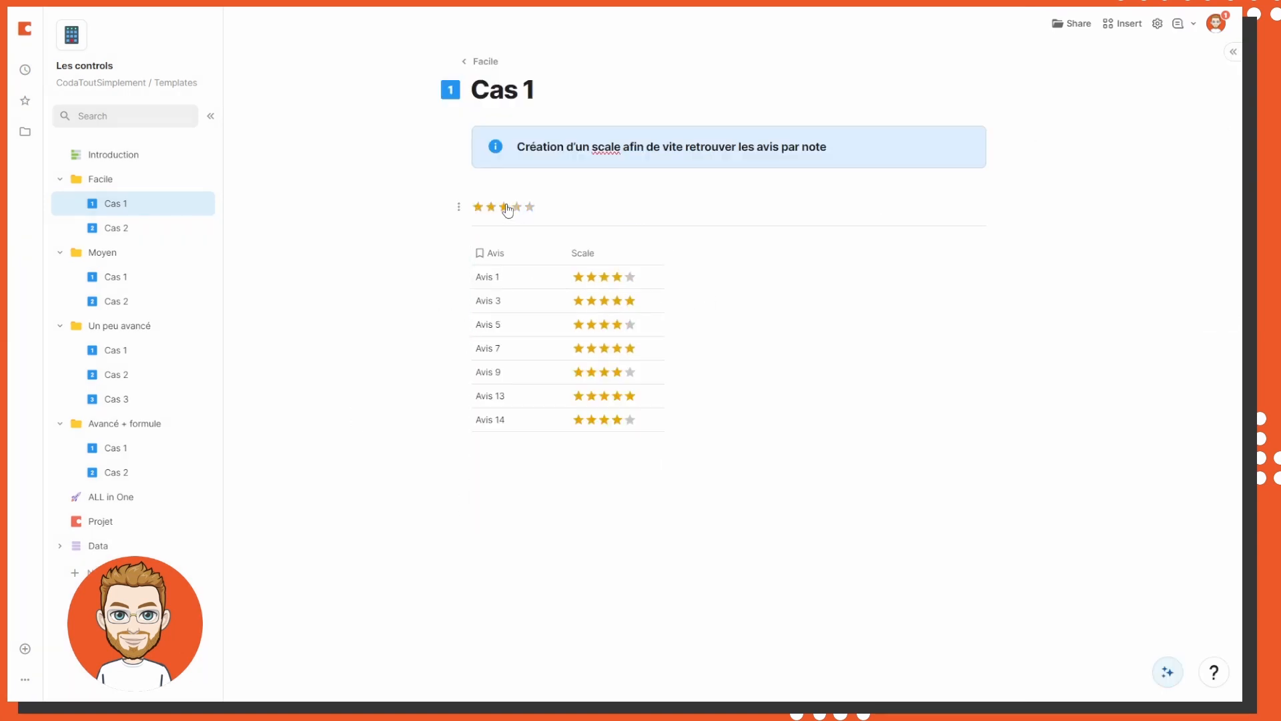
click(505, 210)
click(494, 209)
click(504, 209)
Open the Cas 2 page under Facile and examine the minimum and maximum formulas in the slider's settings
click(111, 230)
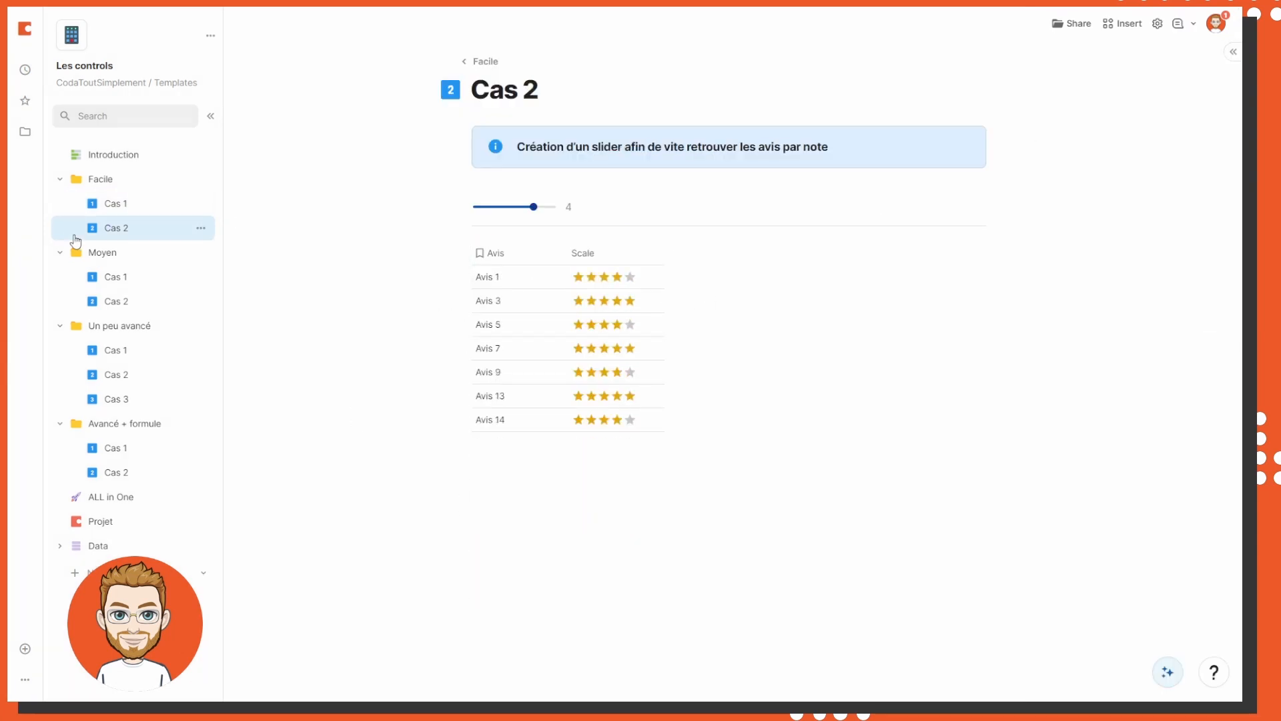
mouse_move(528, 215)
mouse_down()
mouse_move(474, 207)
mouse_move(541, 207)
mouse_move(484, 207)
mouse_move(529, 206)
mouse_up()
right_click(537, 209)
scroll(626, 305, down, 2)
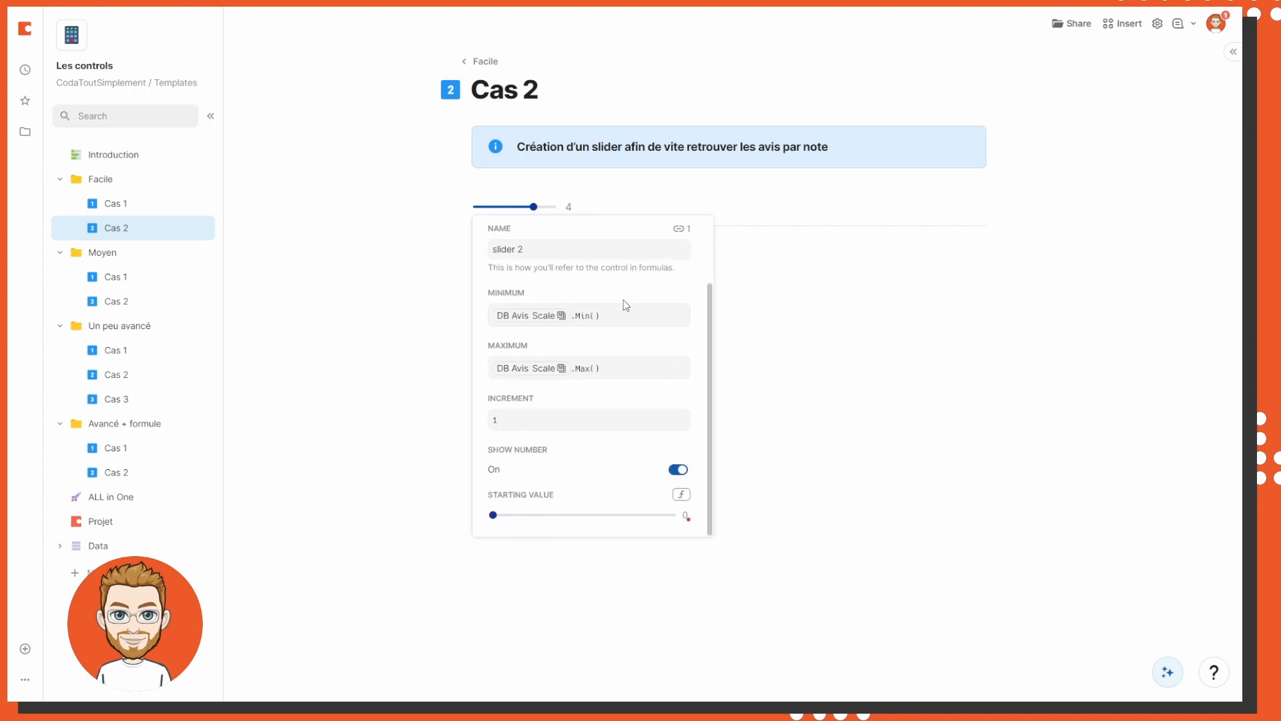
click(618, 312)
click(594, 290)
click(618, 370)
click(634, 349)
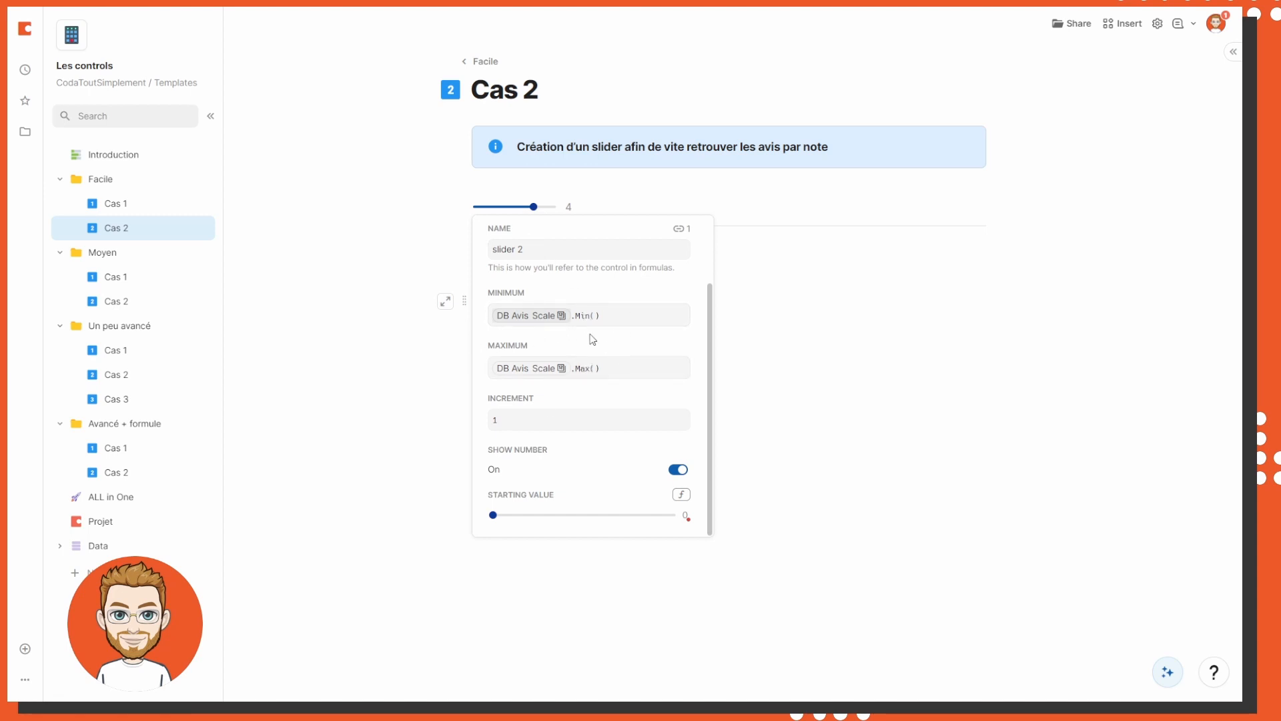
Clear the slider's increment and set it to 1 again
click(525, 418)
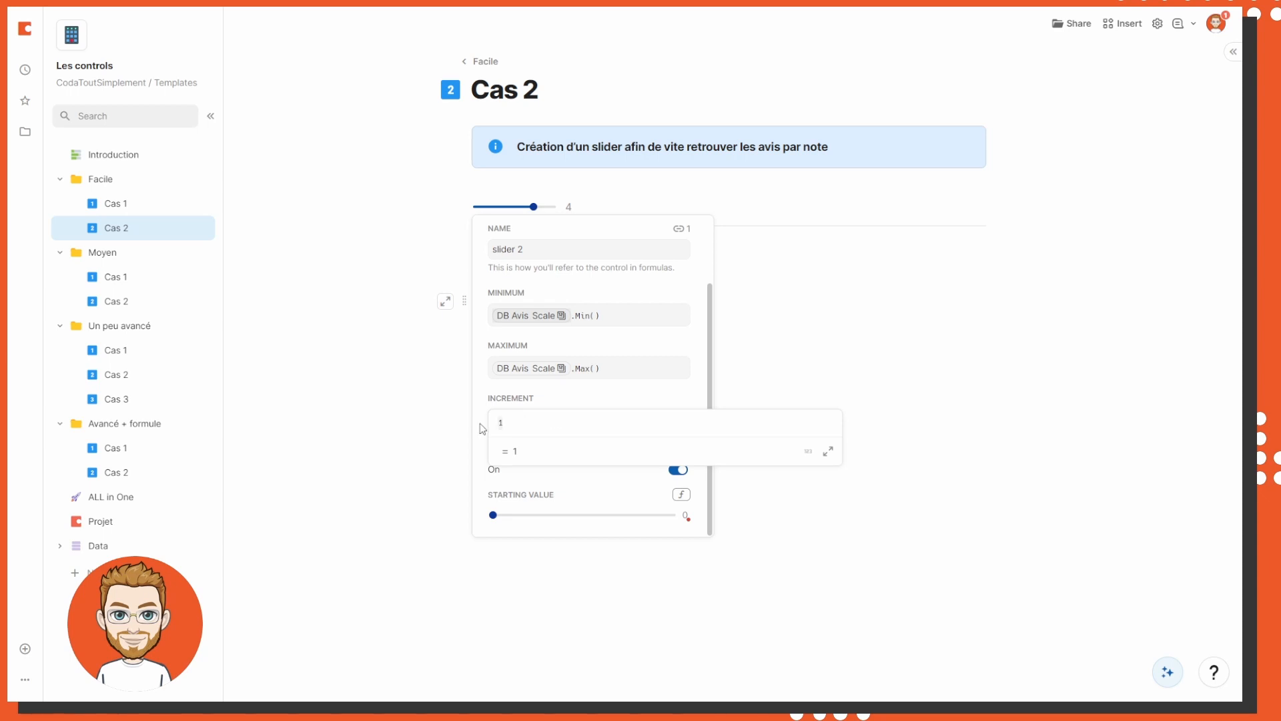
key(BackSpace)
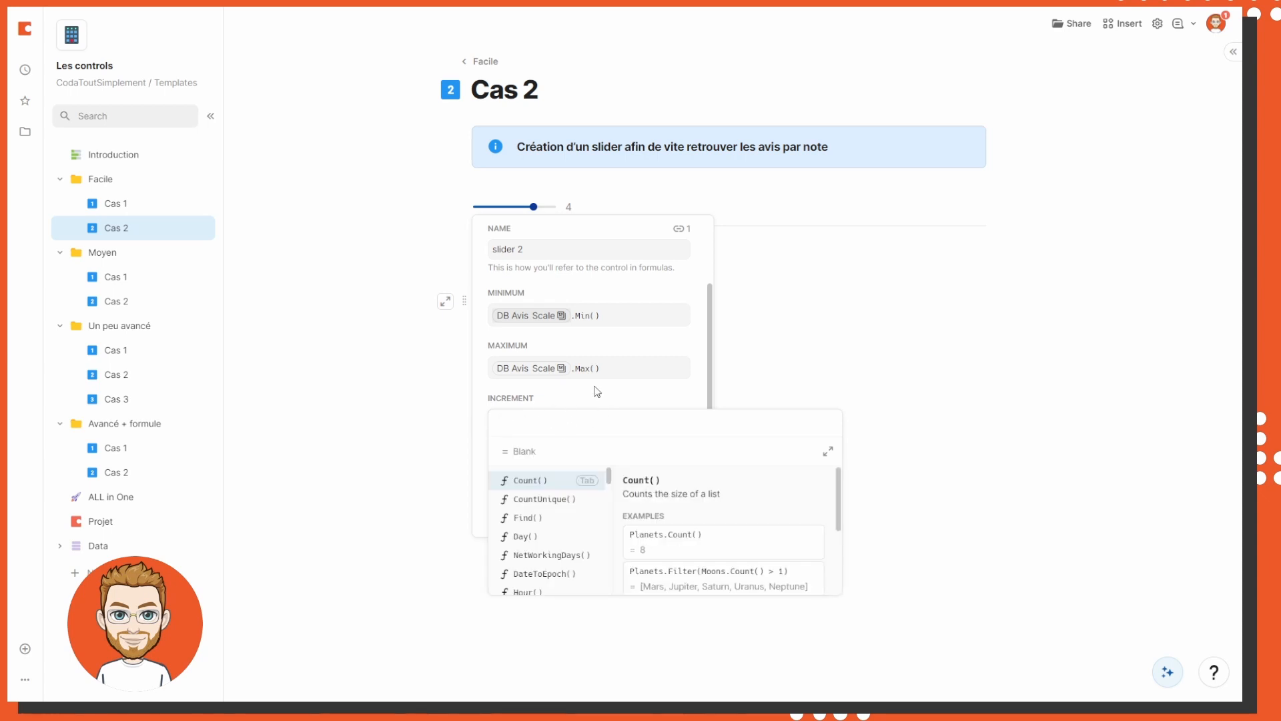
click(594, 385)
click(553, 421)
text(1)
click(580, 401)
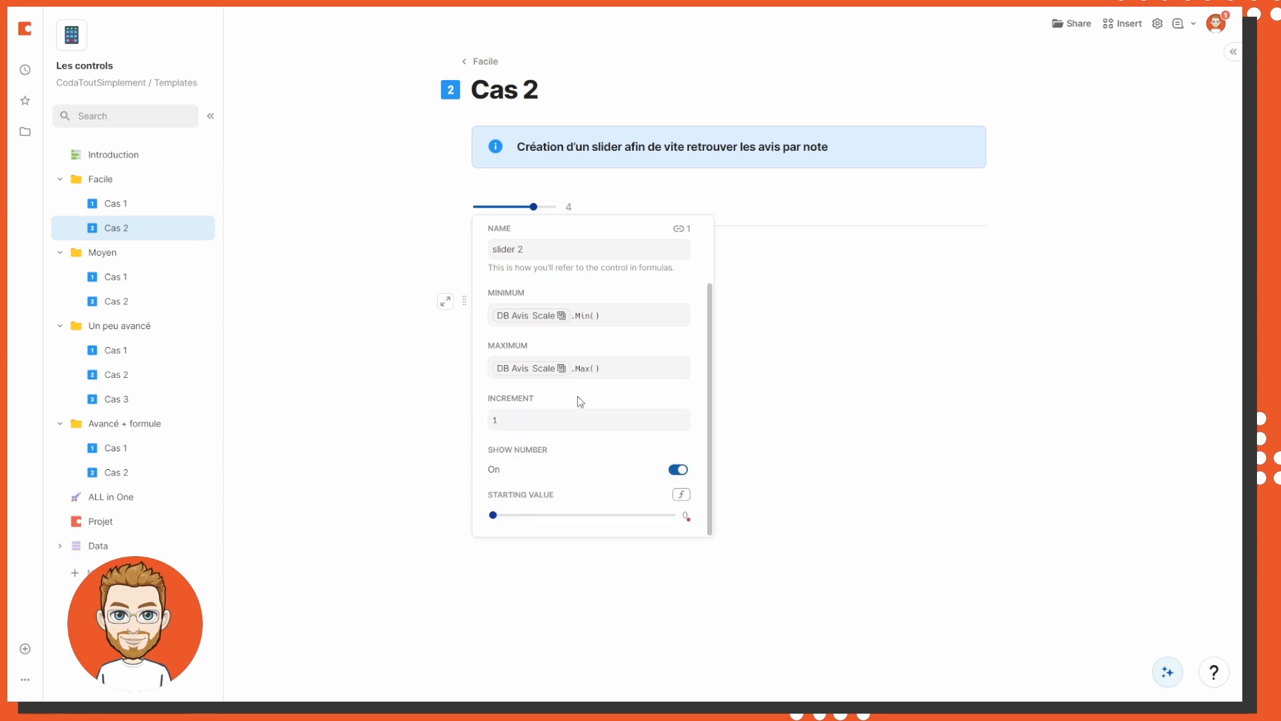
Examine which canvas control the Scale filter of the Cas 2 table uses
click(753, 407)
click(642, 231)
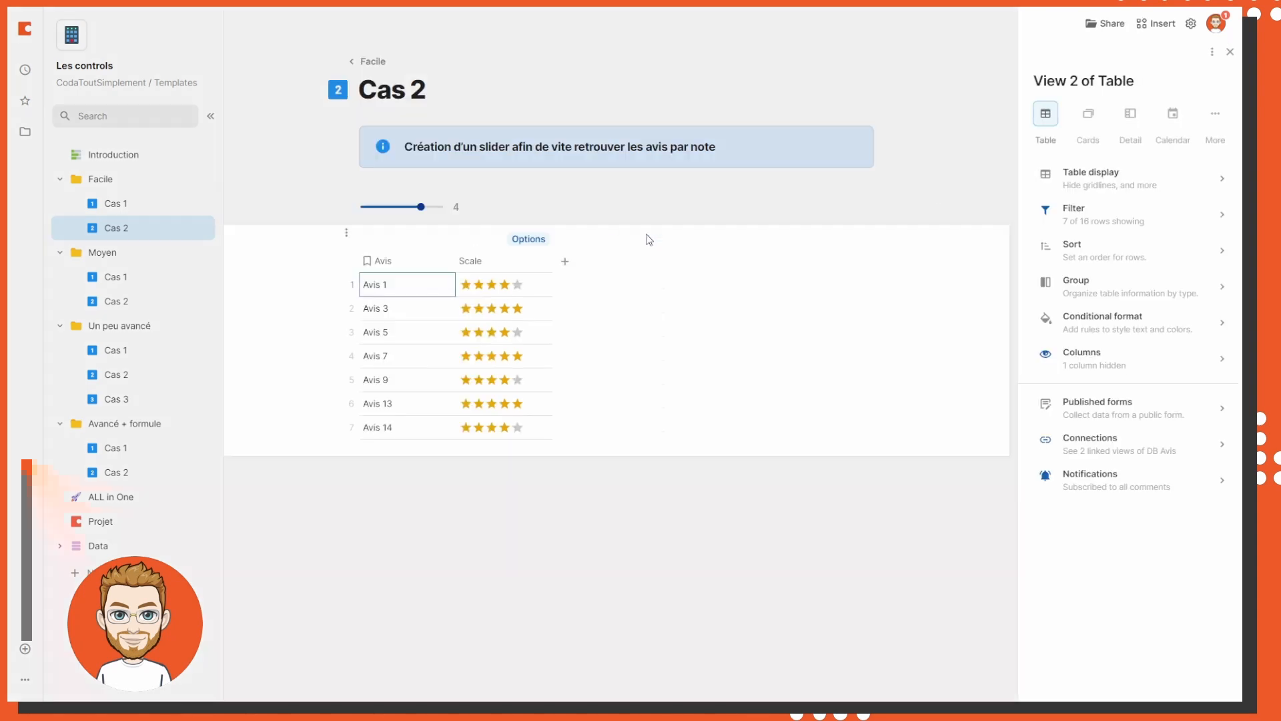
click(1120, 226)
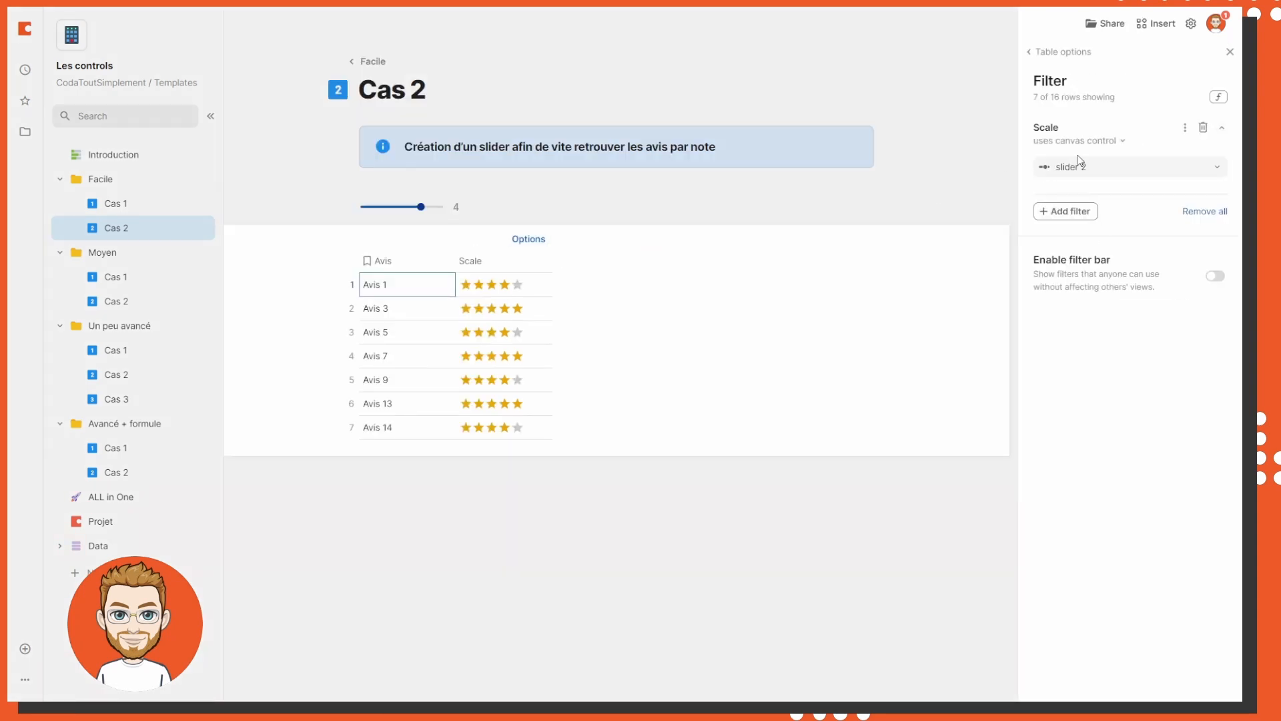
On the Cas 1 page under Moyen, delete the date range control and remove the chart's existing filter
click(117, 278)
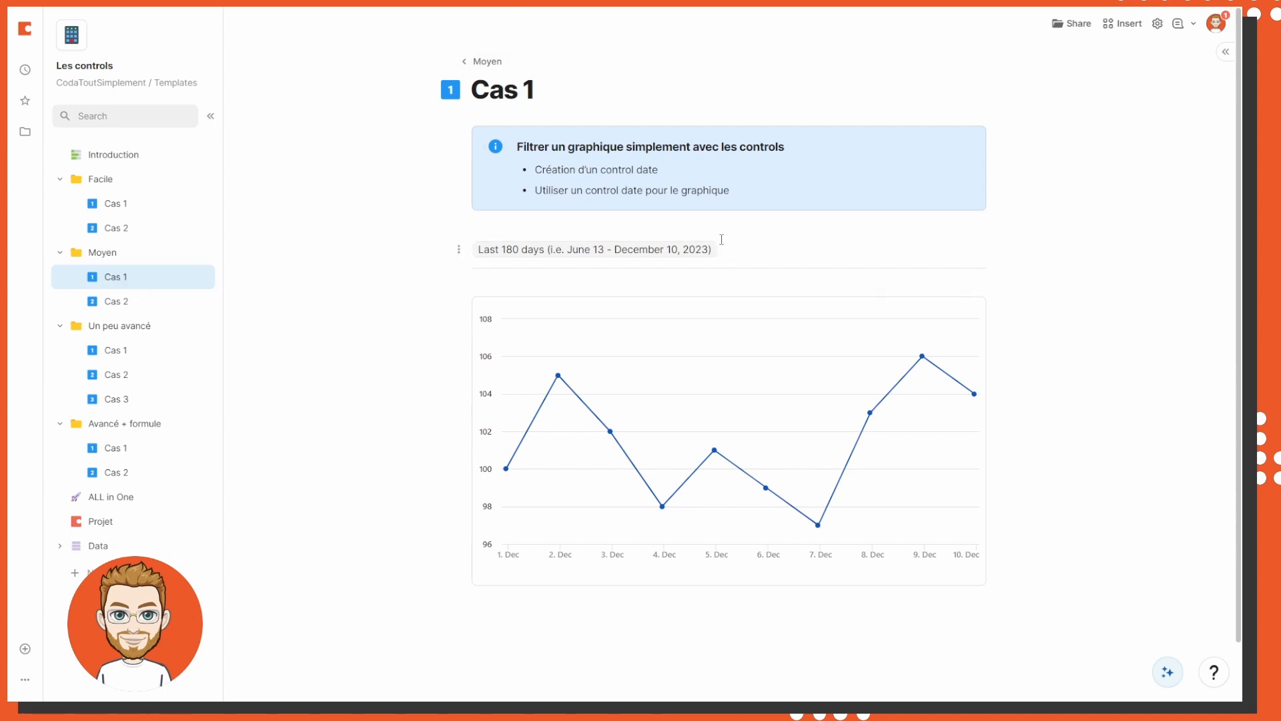
click(963, 291)
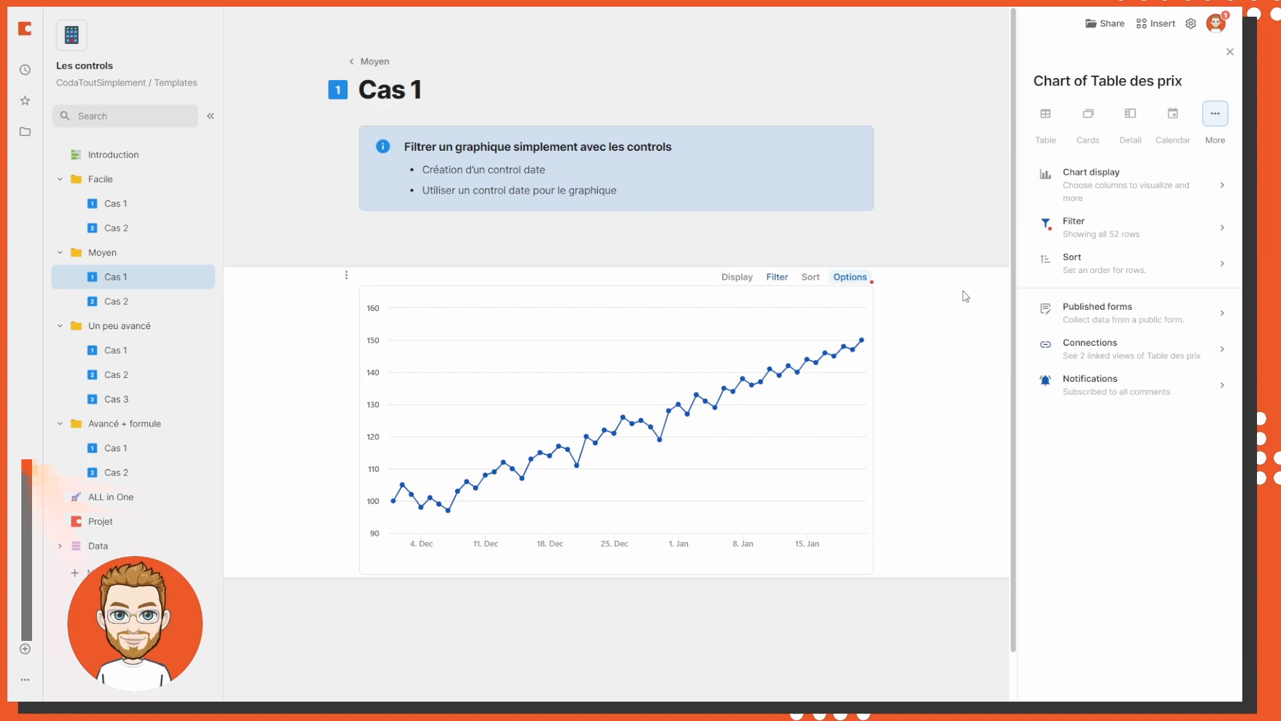
click(1202, 230)
click(1209, 128)
click(742, 312)
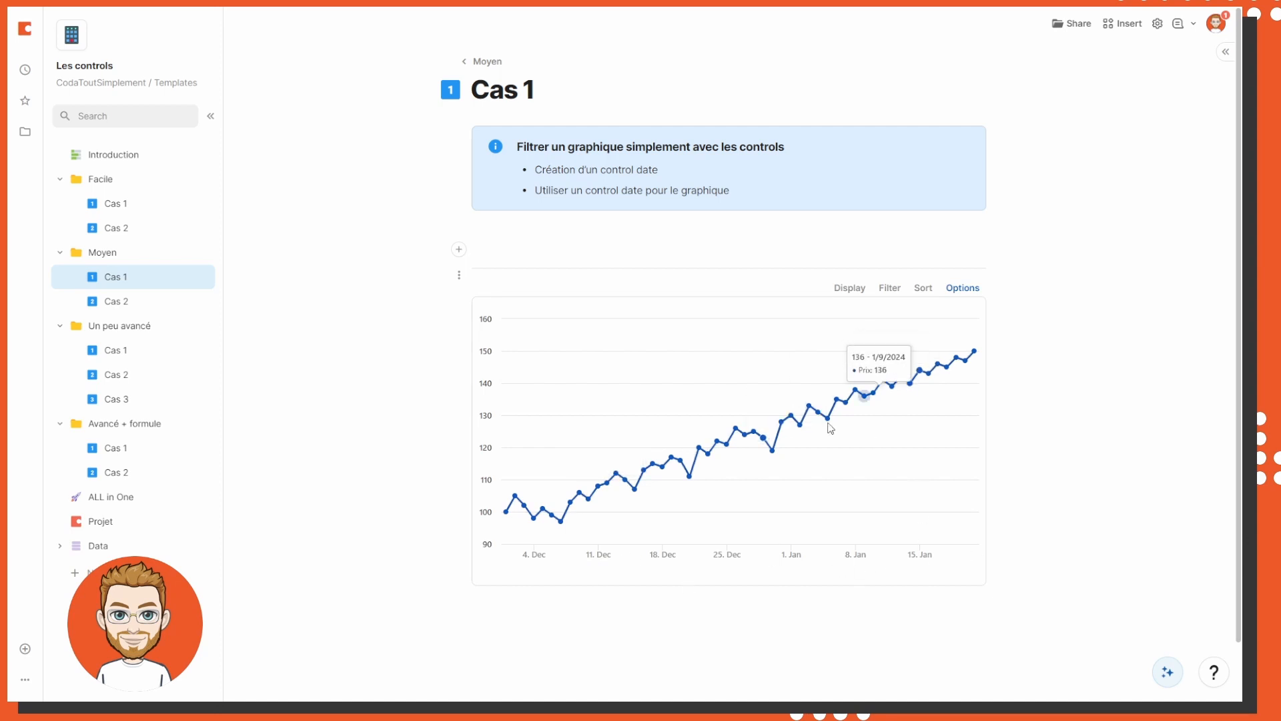
Insert a Date range control on the empty line above the chart
click(576, 240)
text(/dat)
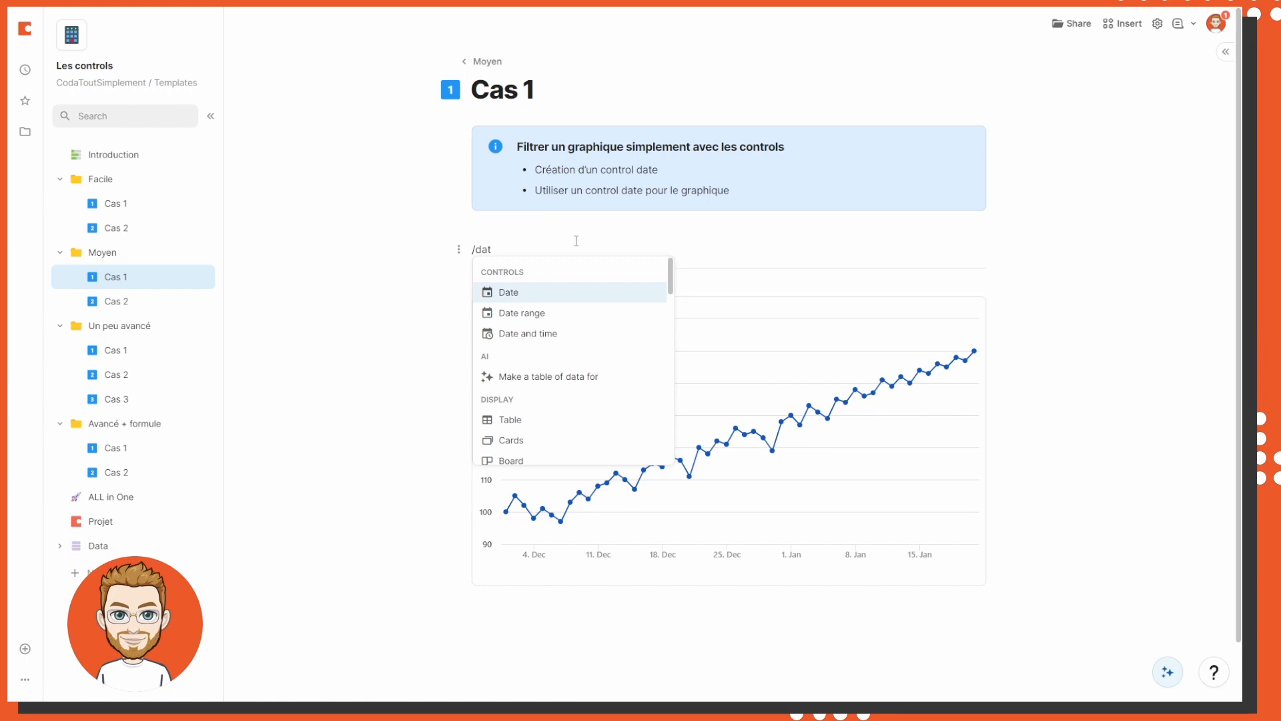
click(588, 314)
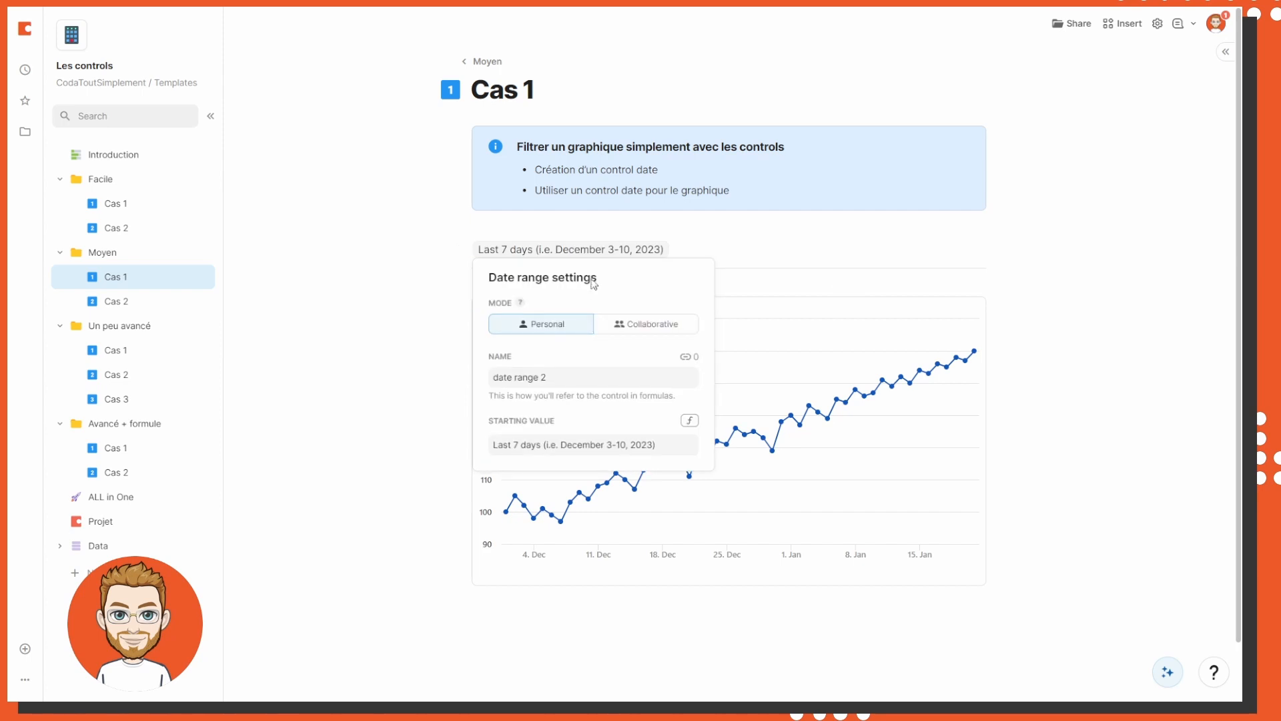
Try the date range control's Collaborative mode, return it to Personal and set its starting value to This week
click(669, 327)
click(565, 327)
click(575, 383)
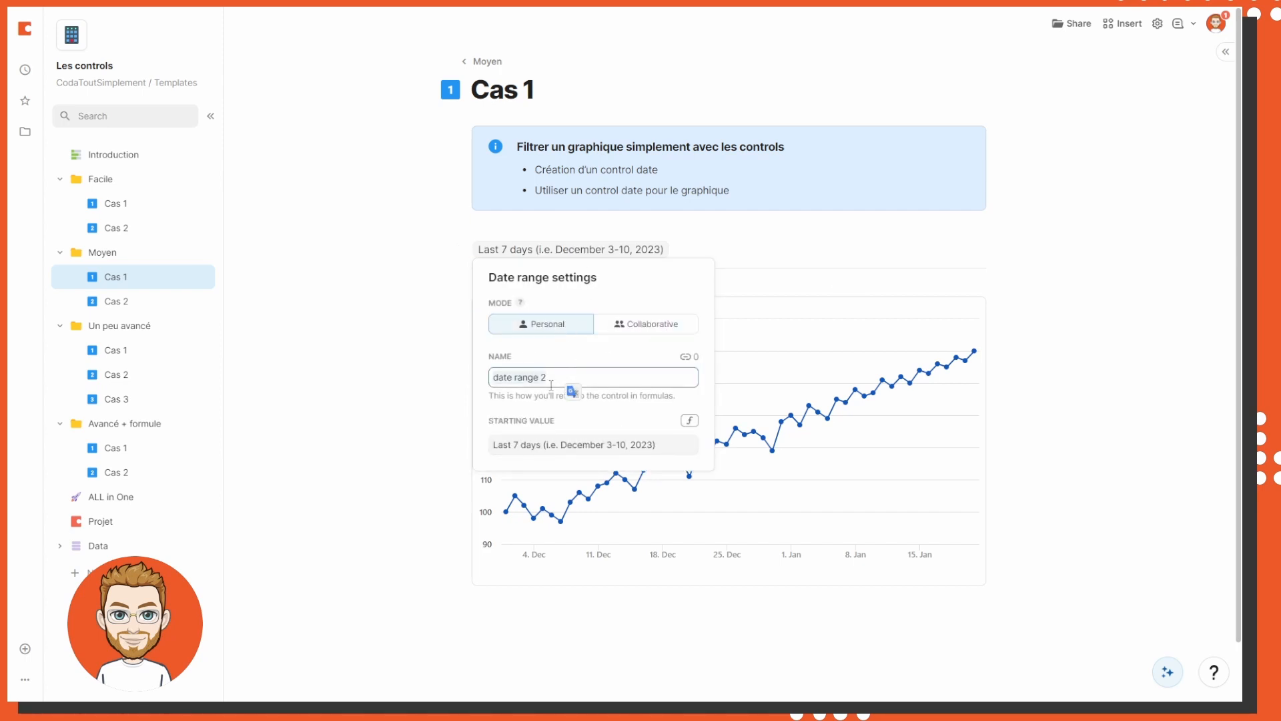
click(620, 450)
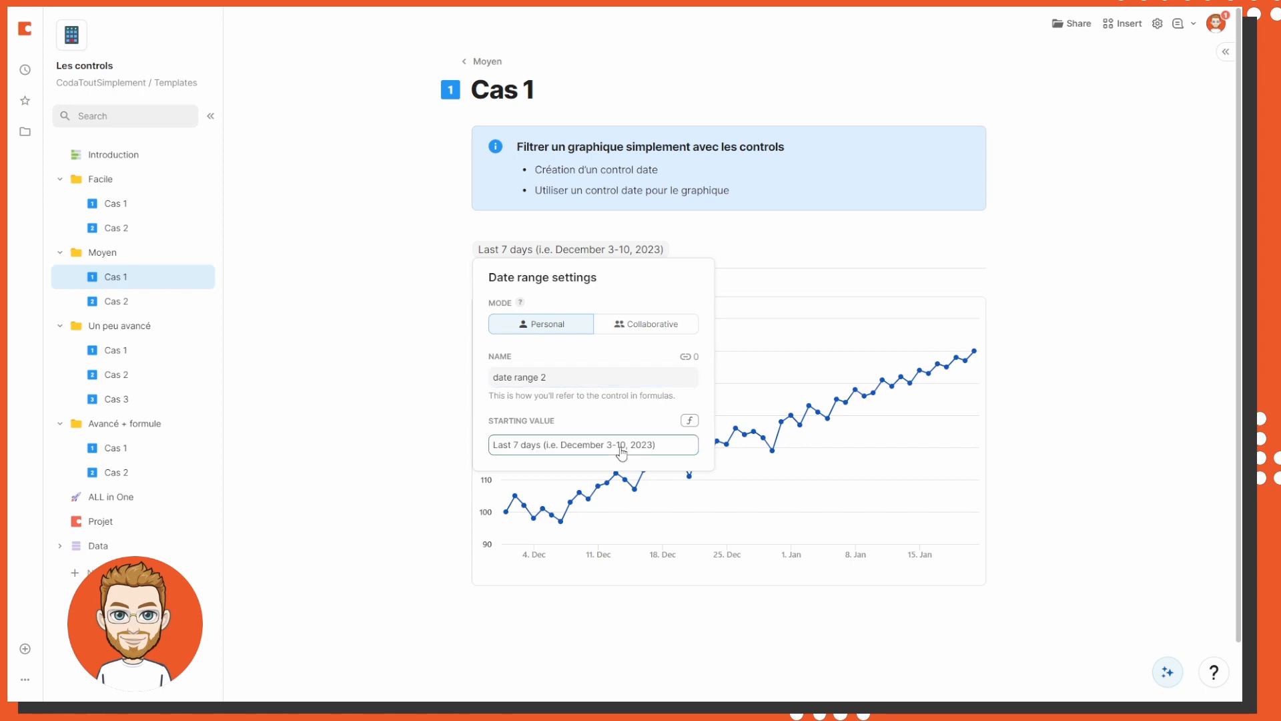
mouse_move(541, 475)
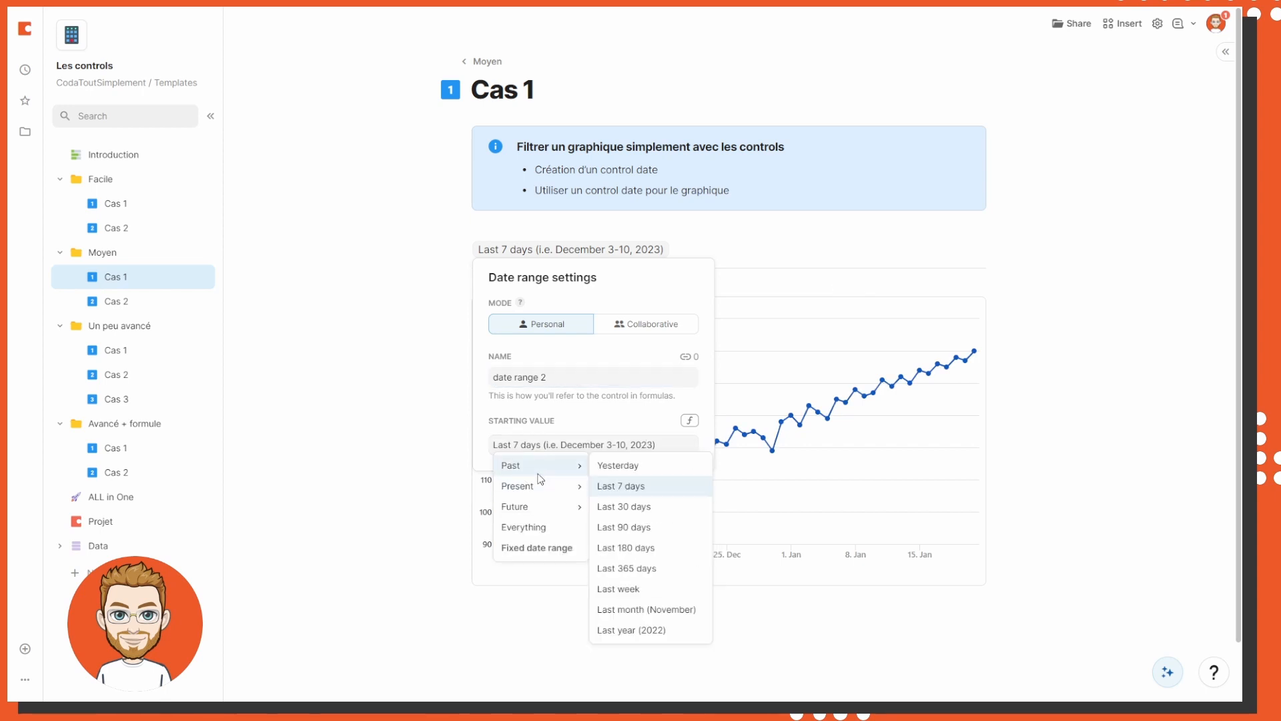
click(634, 508)
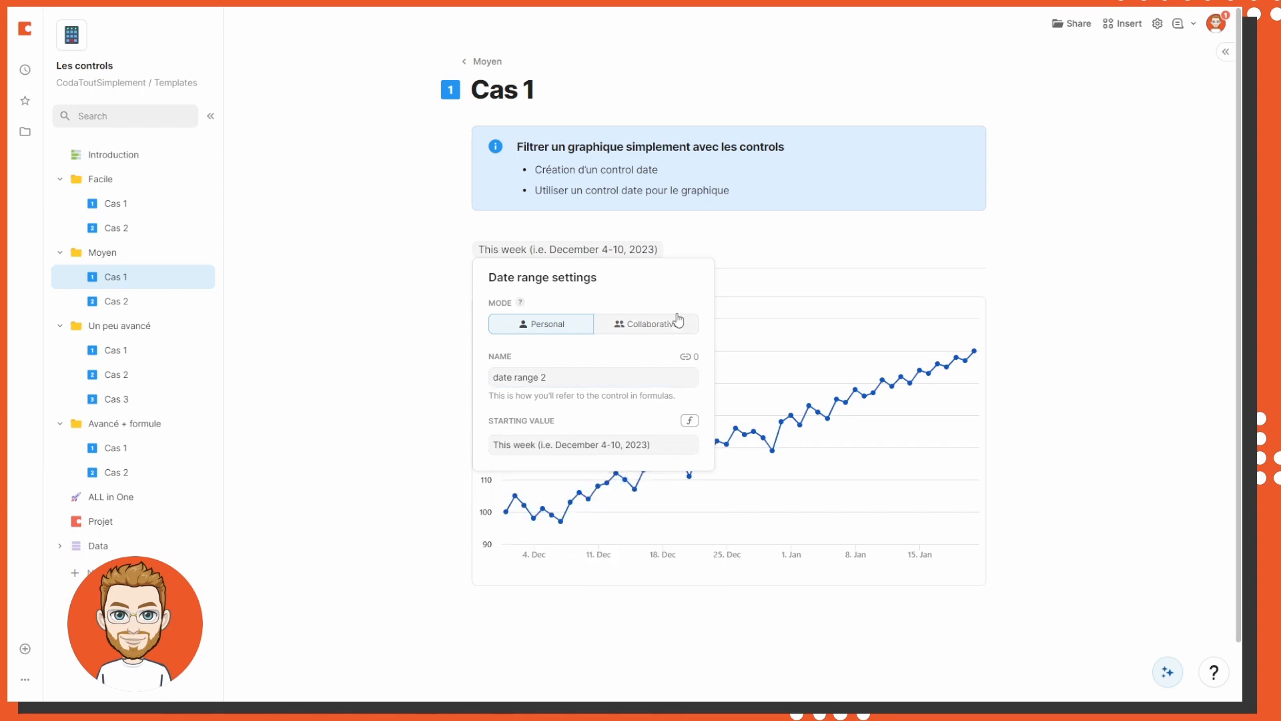
Add a Date filter to the chart that uses the canvas control "date range 2"
click(888, 287)
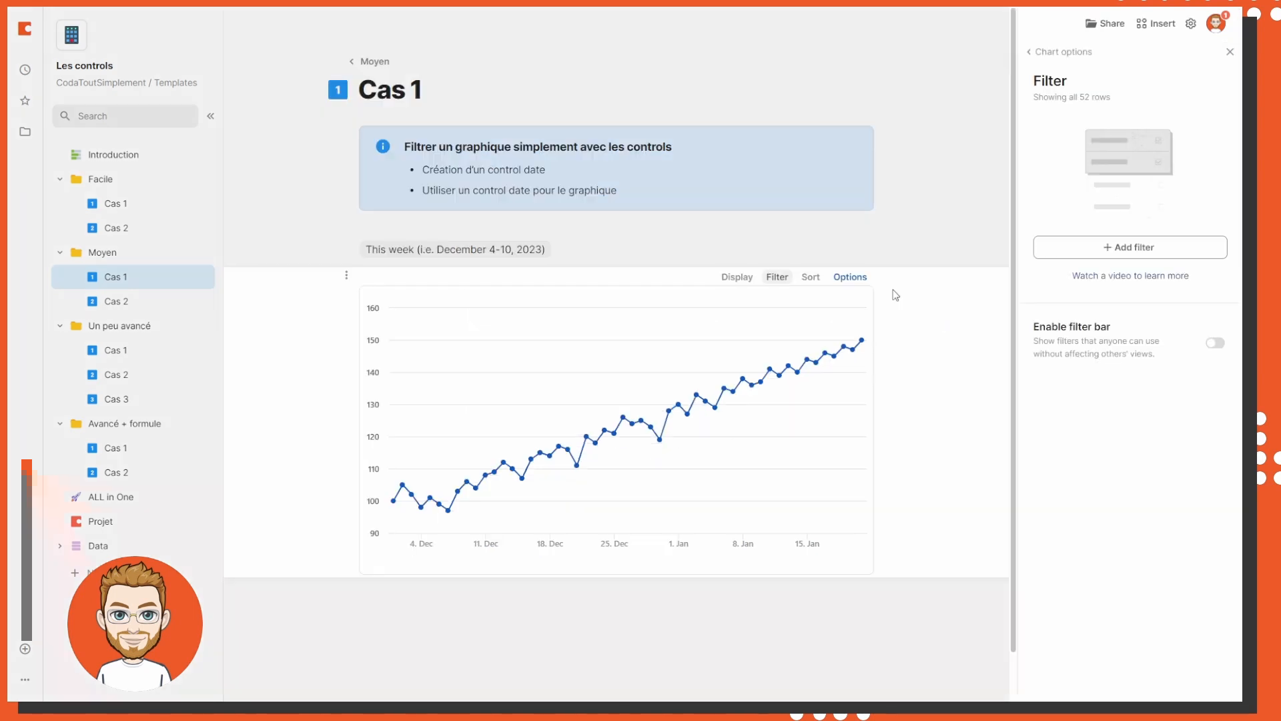
click(1110, 247)
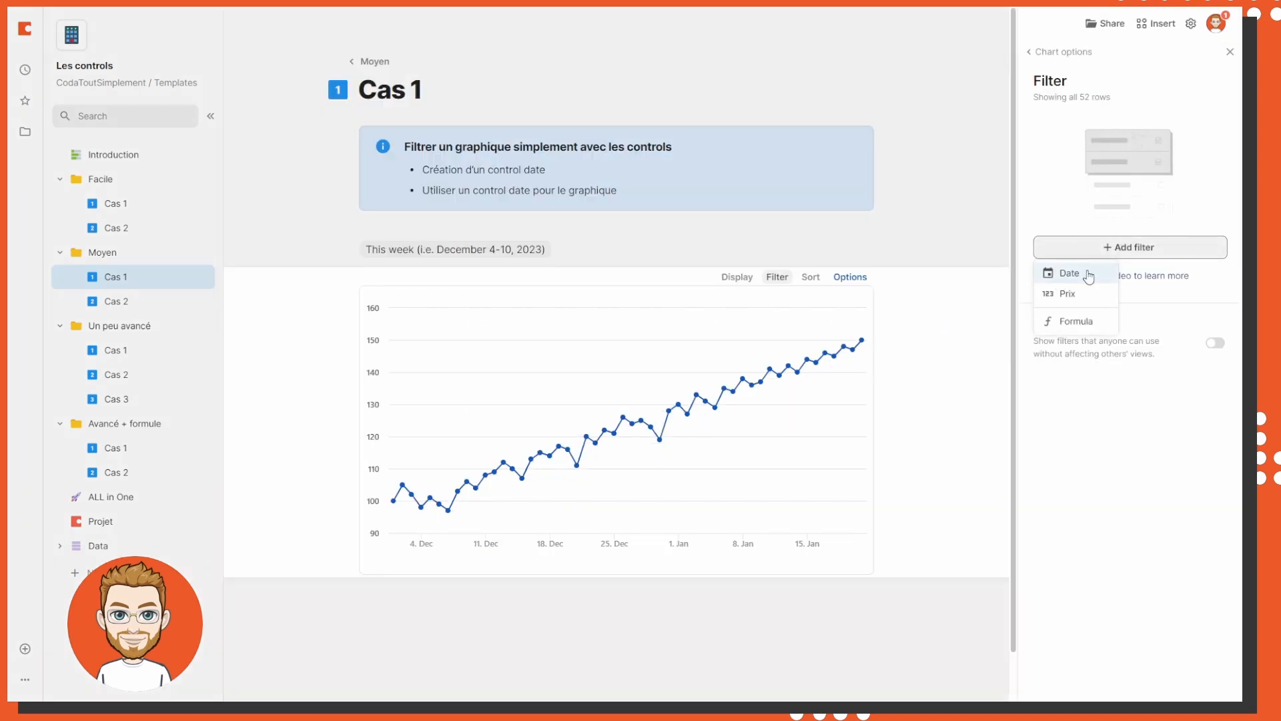
click(1070, 273)
click(1112, 174)
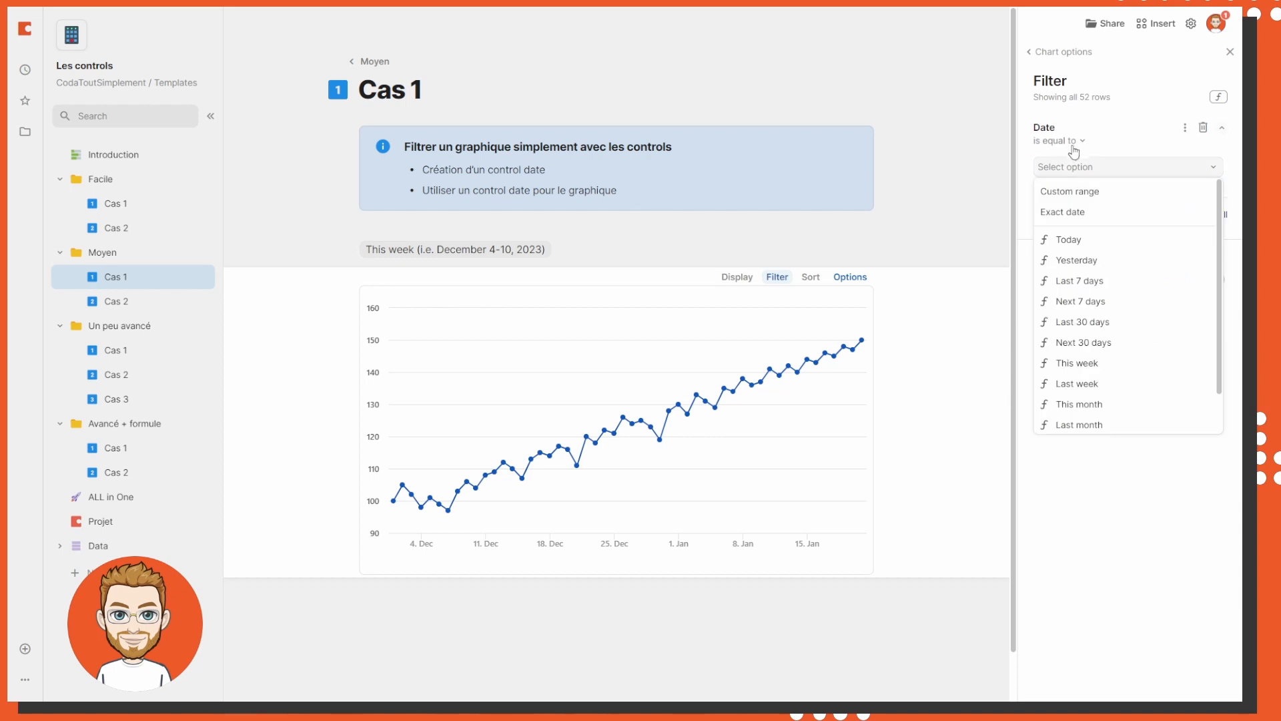
click(1070, 142)
click(1079, 275)
click(1086, 249)
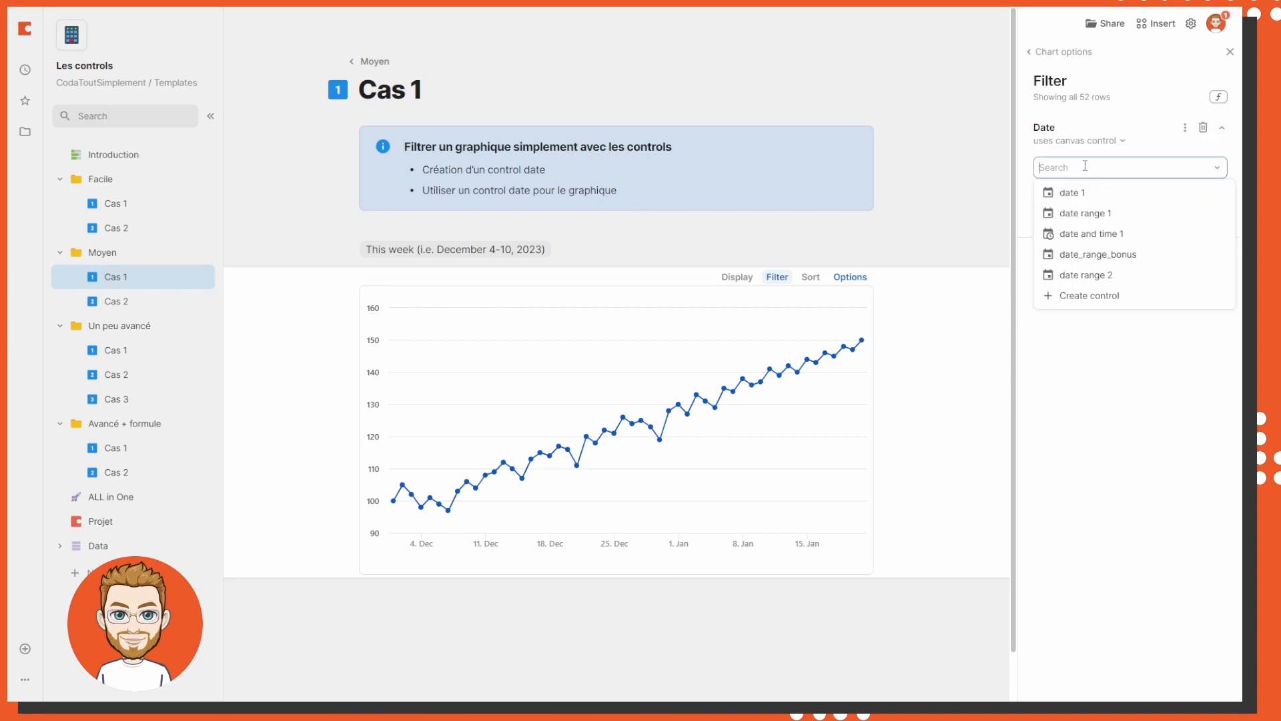
click(1086, 275)
click(670, 254)
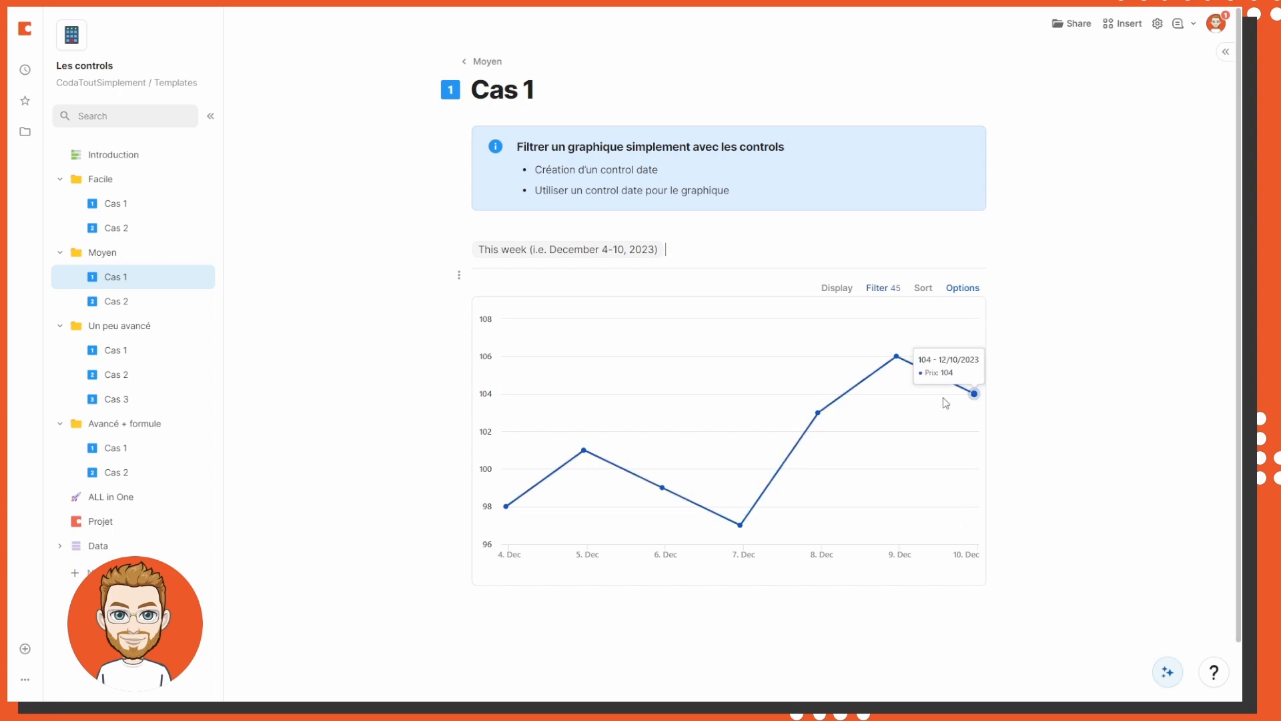
Test the date range control above the chart with Last 30 days, finishing on Next 30 days
click(643, 252)
mouse_move(546, 274)
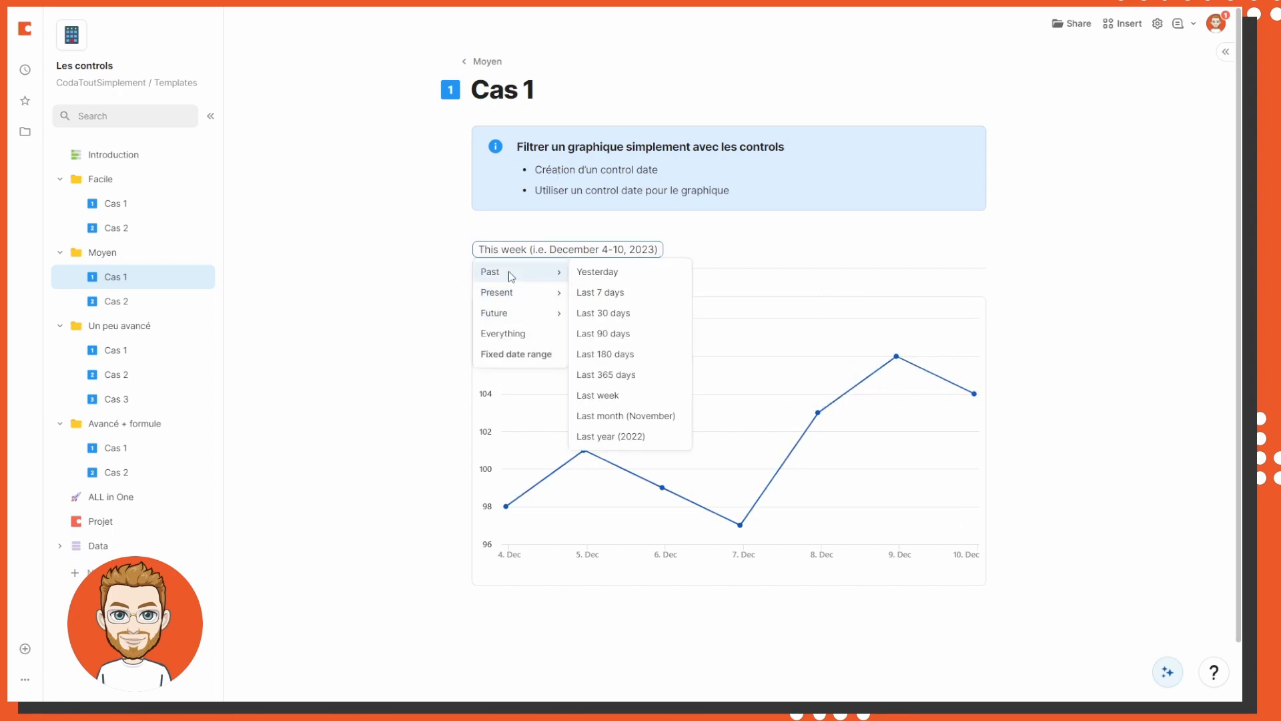
click(615, 315)
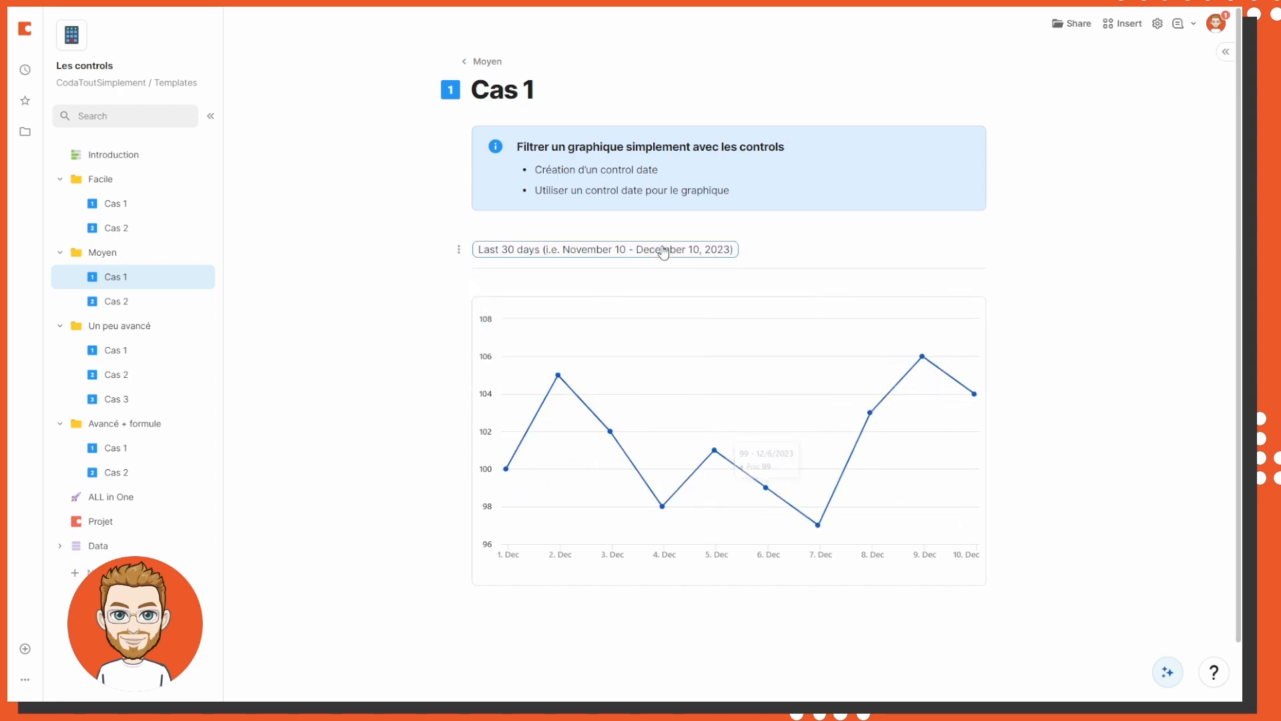
click(514, 249)
mouse_move(524, 313)
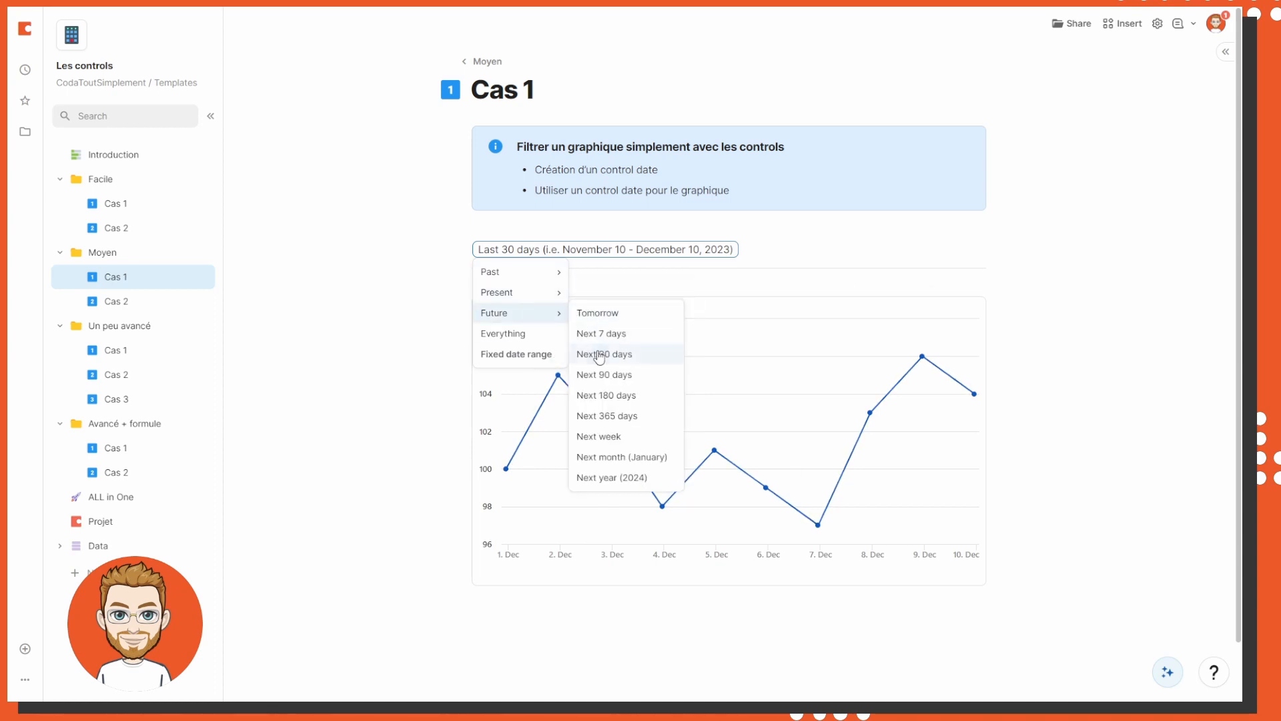
click(609, 353)
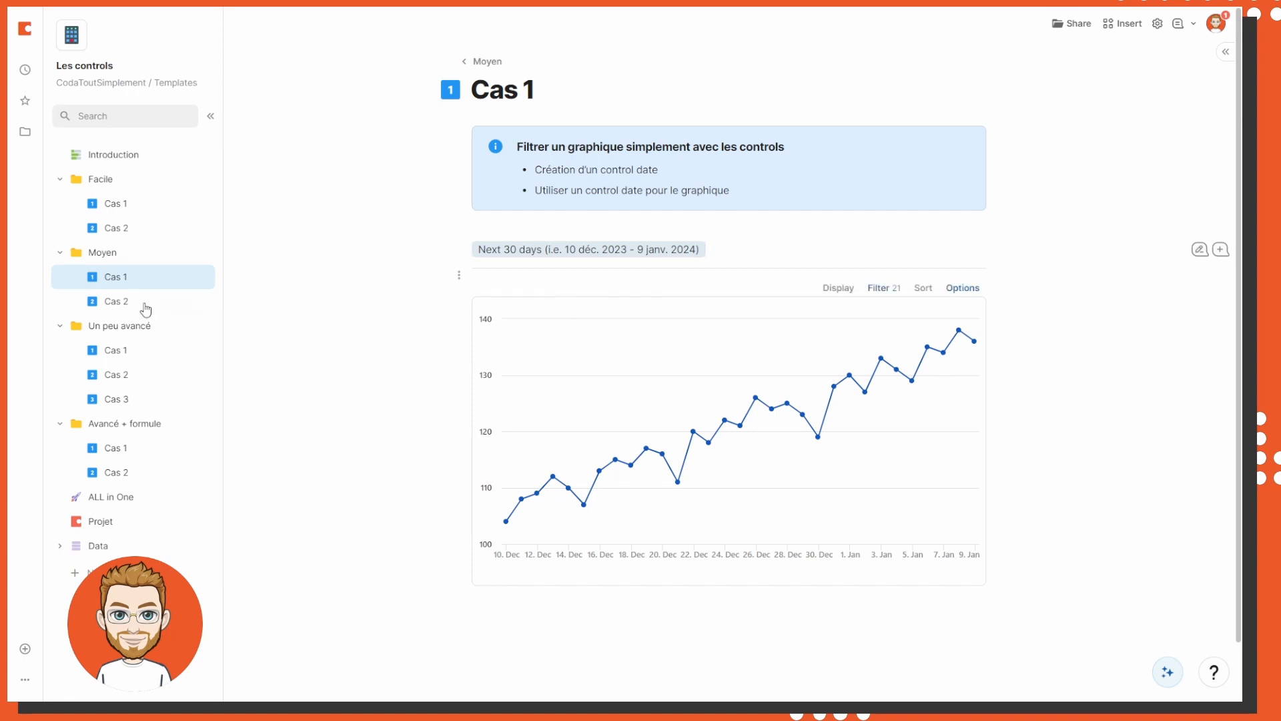
On the Cas 2 page under Moyen, delete the input controls beside "Ma TVA :" and "Mon TJM :"
click(124, 306)
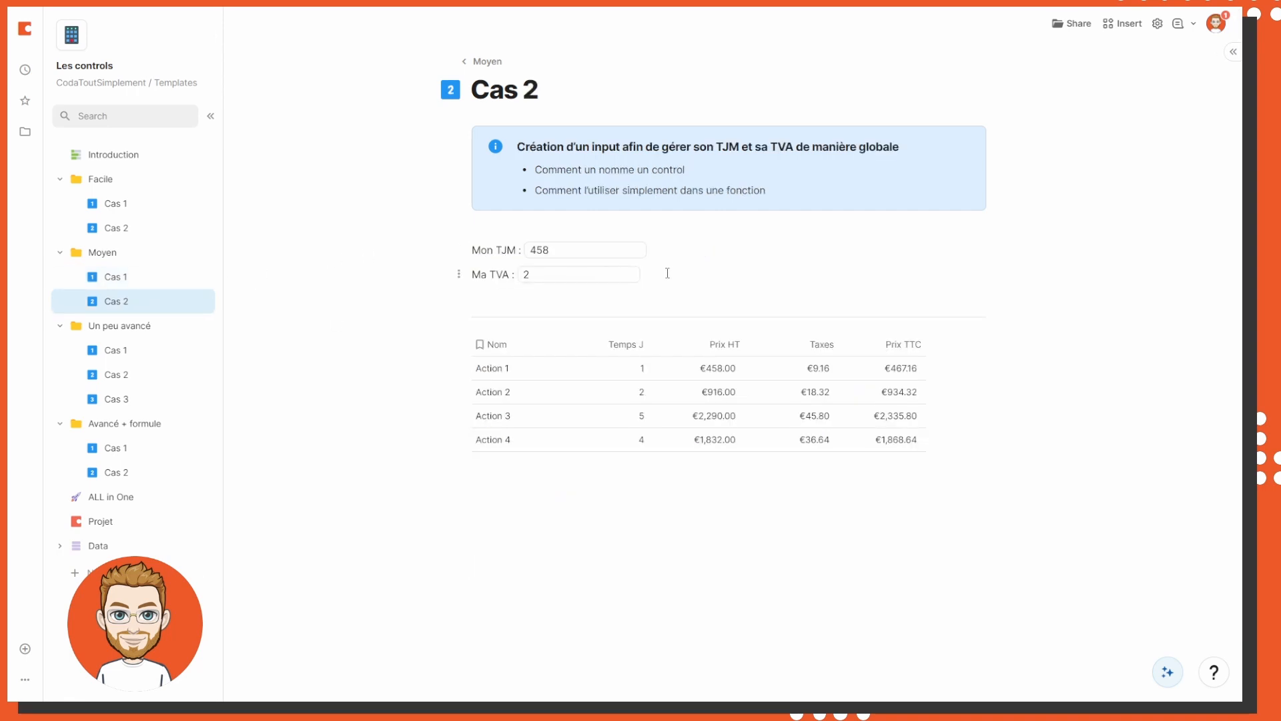
click(667, 274)
key(BackSpace)
click(661, 245)
key(BackSpace)
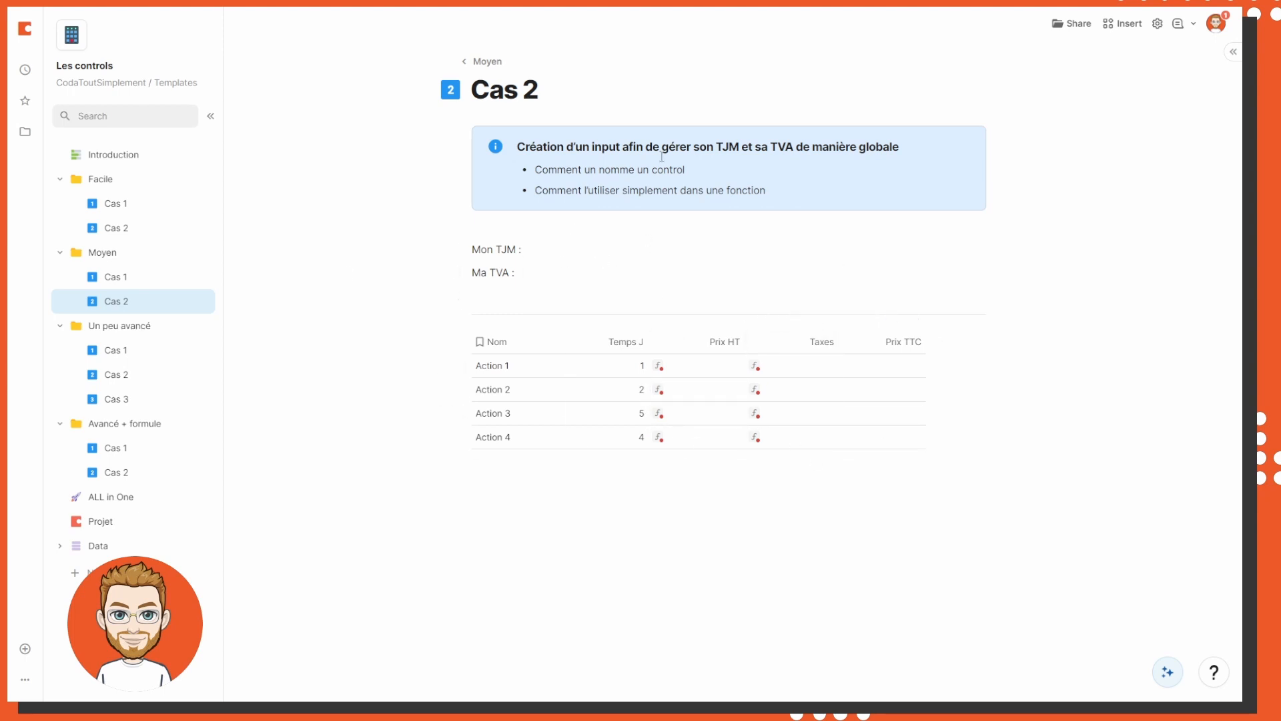
Insert a Text control after "Mon TJM :" and leave it in Personal mode after trying Collaborative
click(560, 260)
text(/tex)
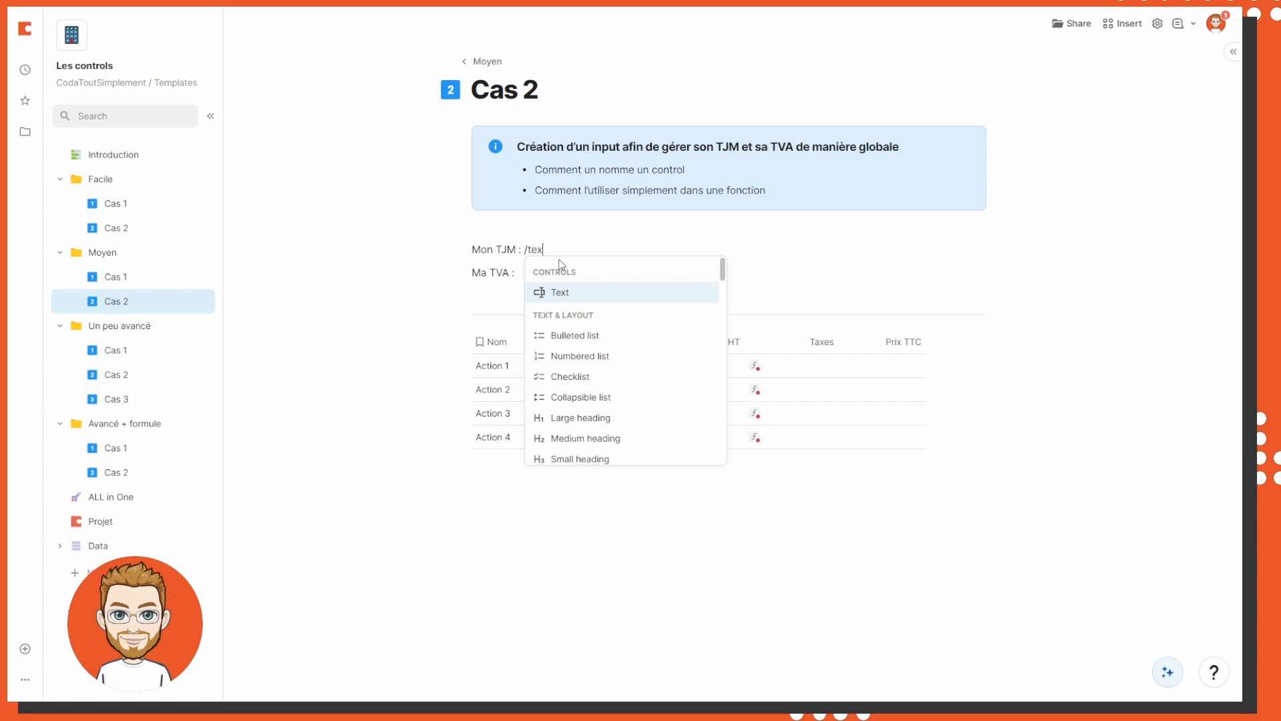
click(623, 297)
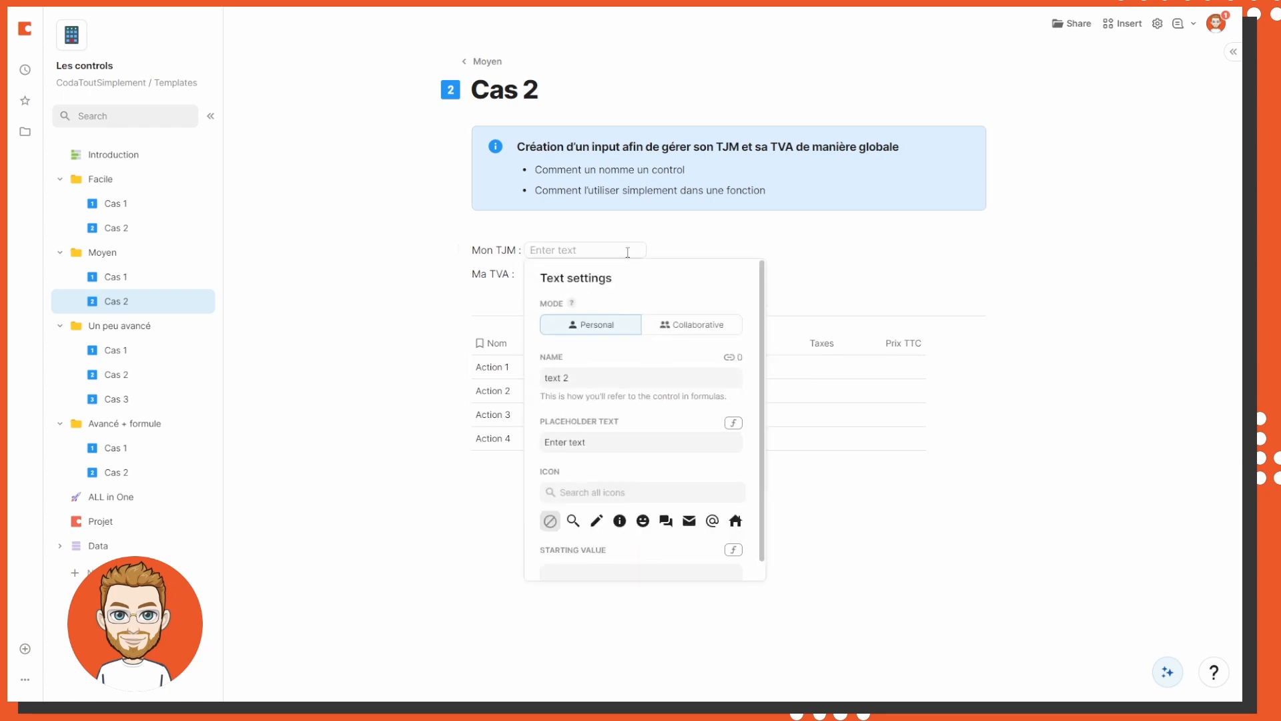
click(658, 323)
click(601, 329)
scroll(594, 359, down, 1)
Set the Mon TJM control's placeholder text to "Rentre ton TJM"
triple_click(591, 358)
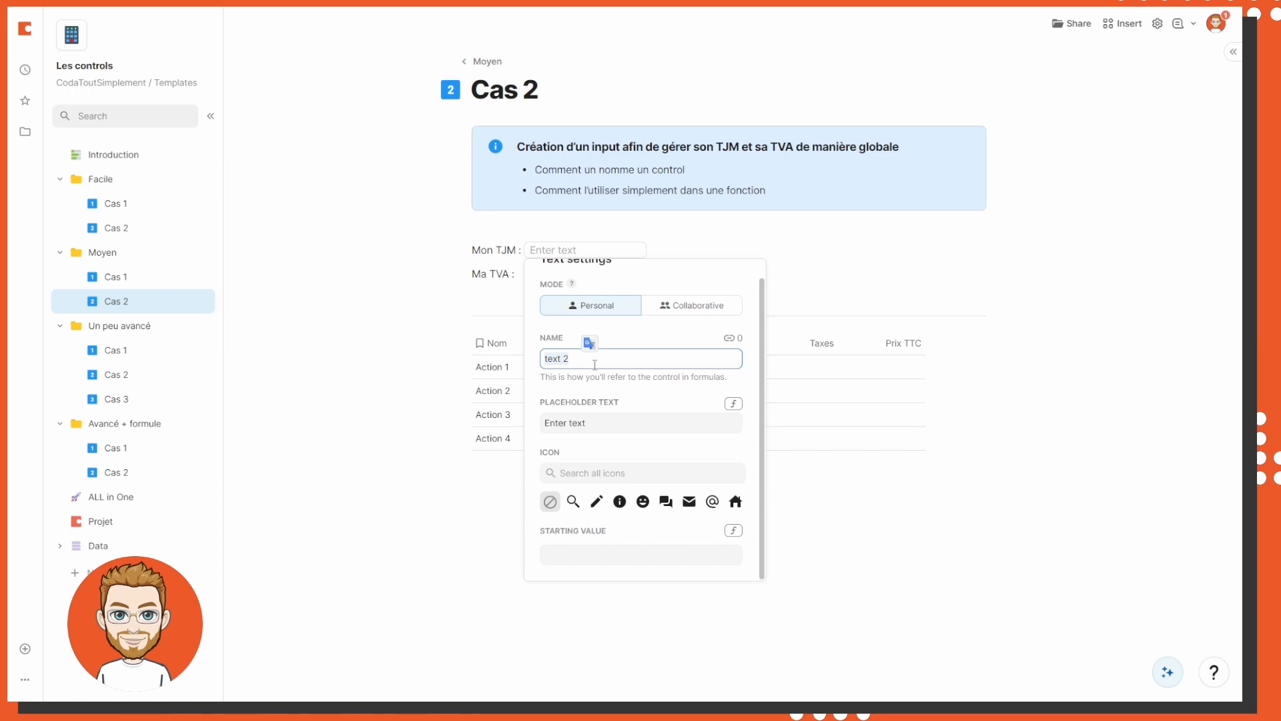
drag(610, 416, 532, 434)
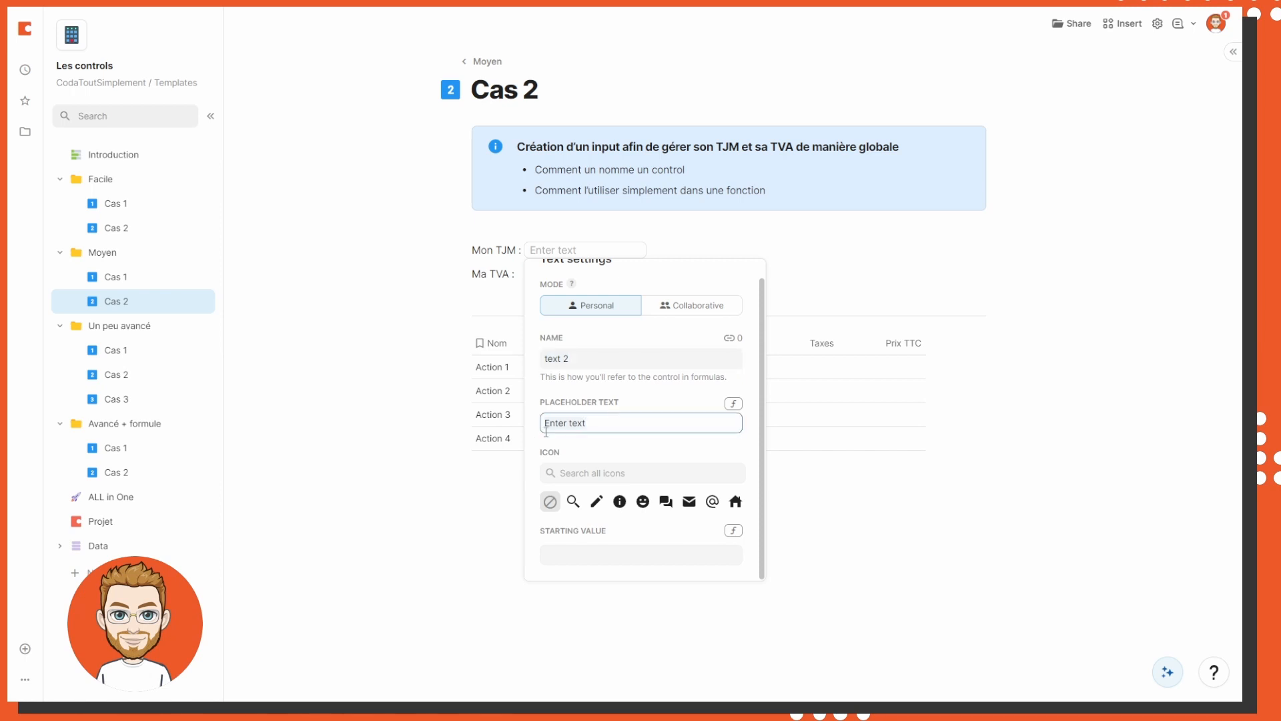
click(605, 421)
key(ctrl+shift+Left)
key(ctrl+shift+Left)
key(BackSpace)
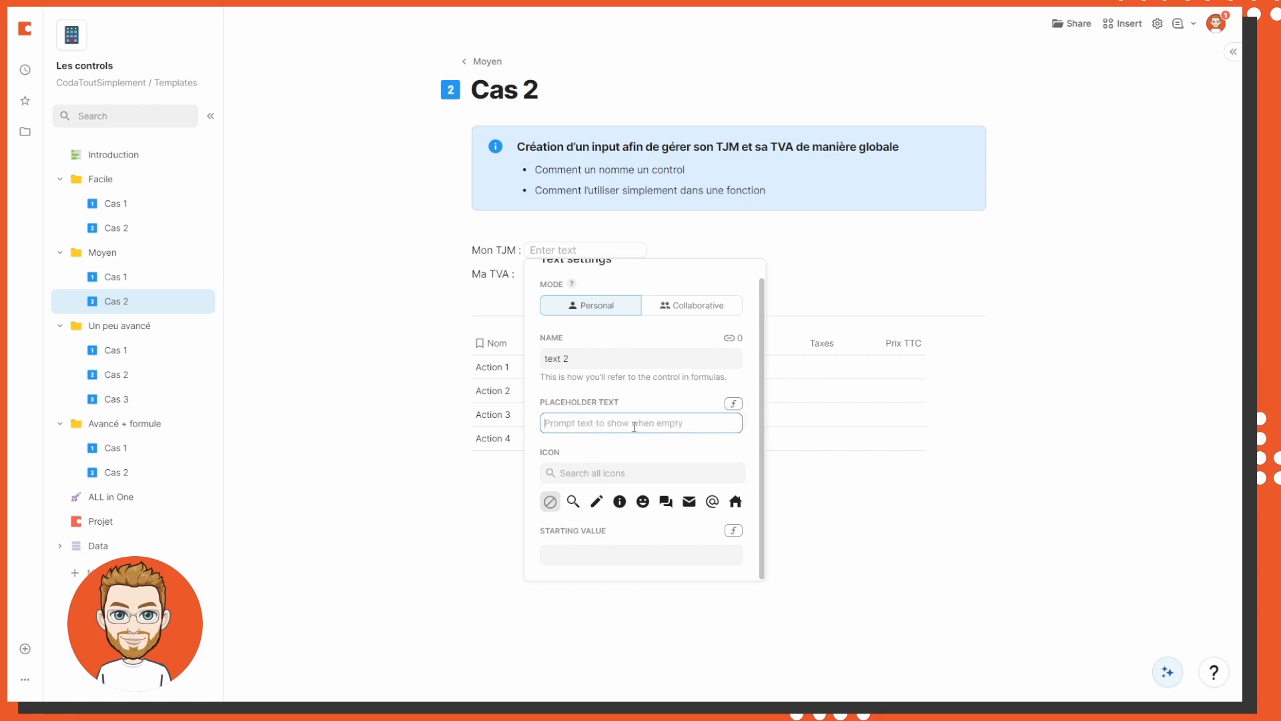
text(TJM)
key(ctrl+shift+Left)
text(Re)
key(Return)
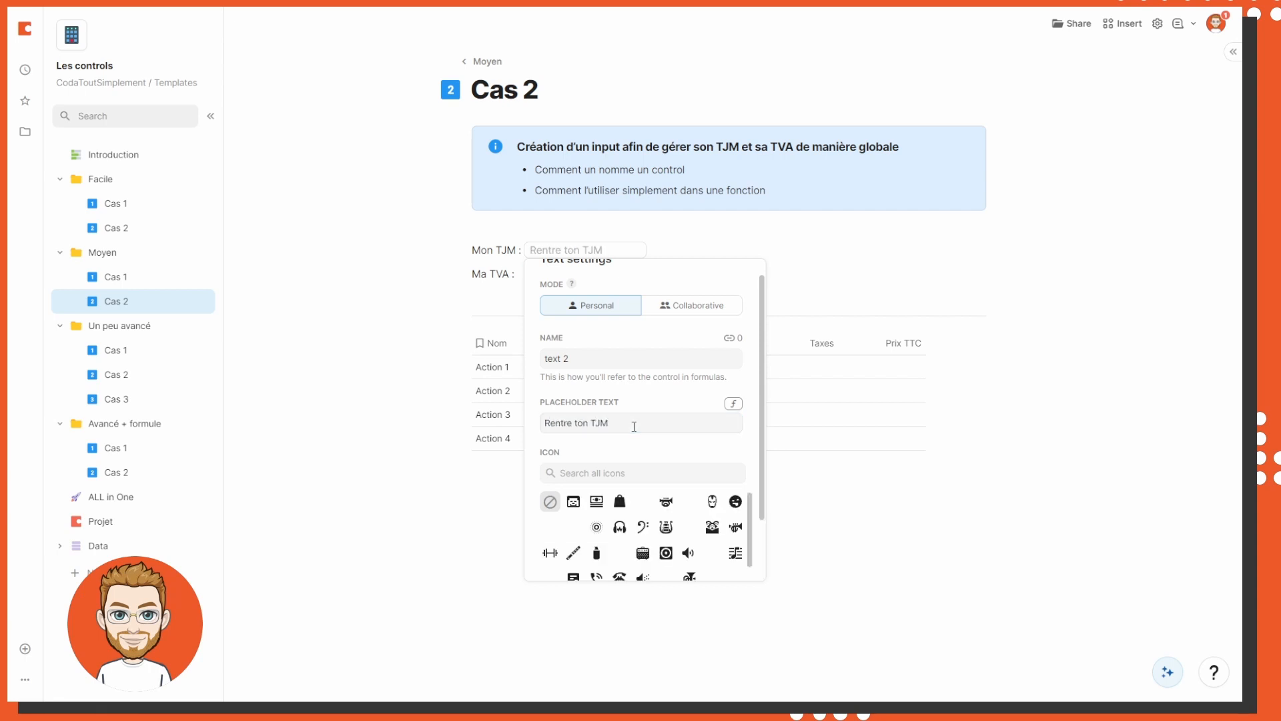
Give the Mon TJM control the money bag icon from an "eur" icon search and enter 400 as its value
click(650, 471)
scroll(648, 474, down, 2)
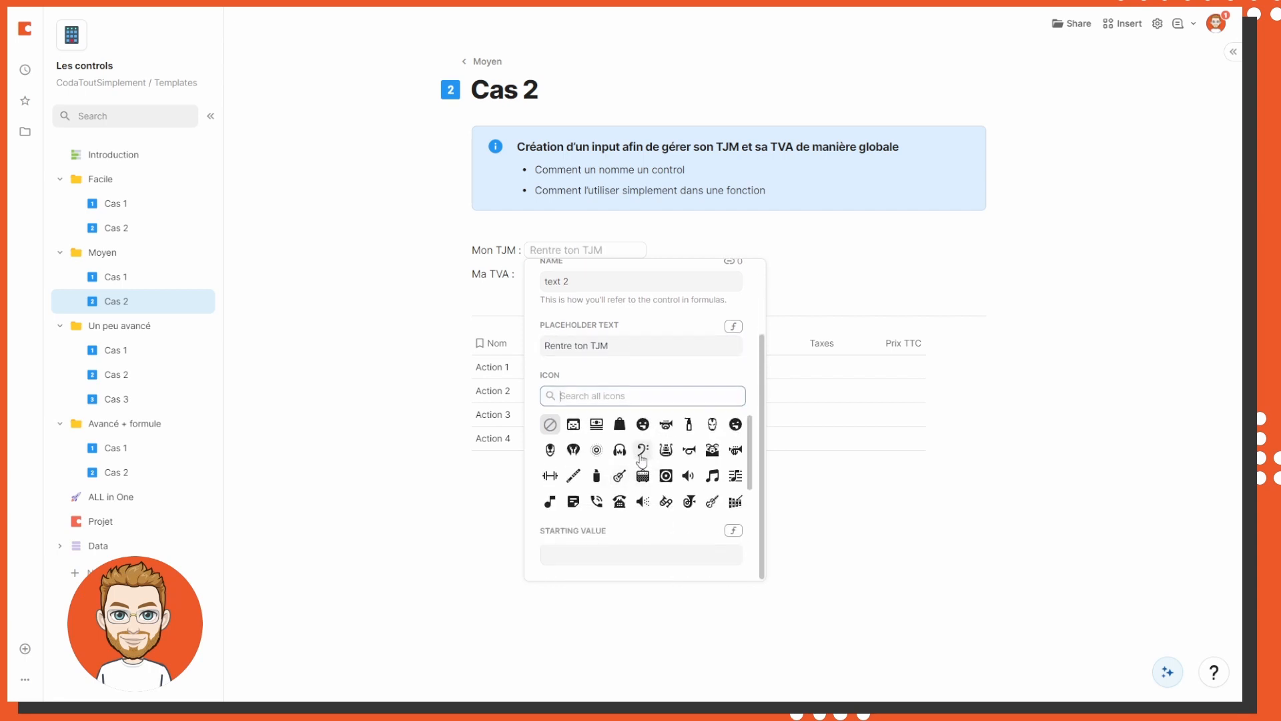
click(751, 482)
click(635, 399)
text(eur)
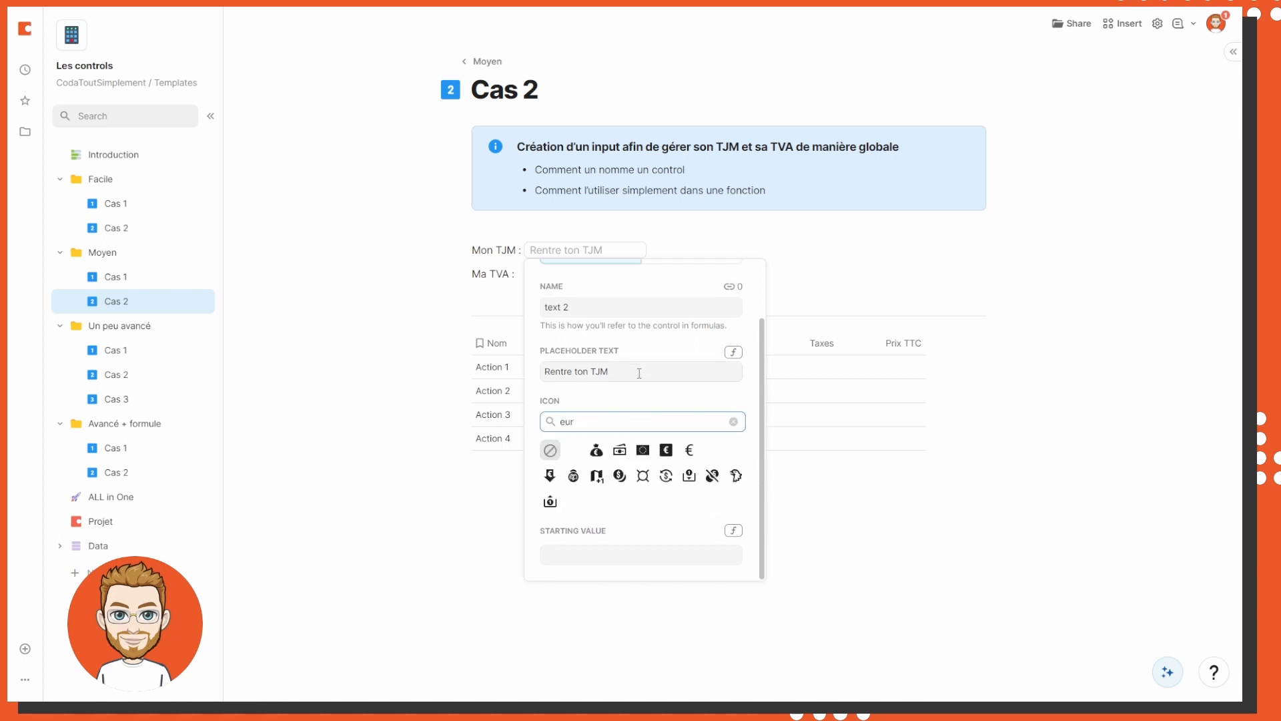
click(597, 451)
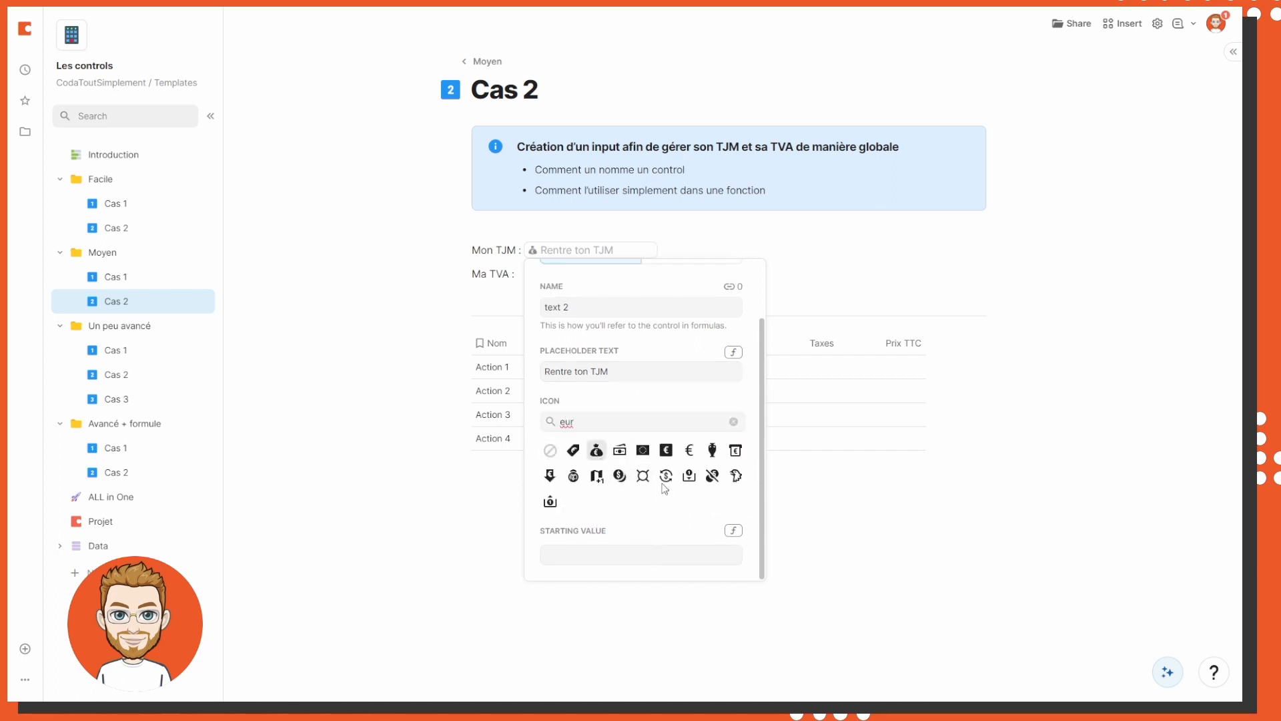
click(719, 245)
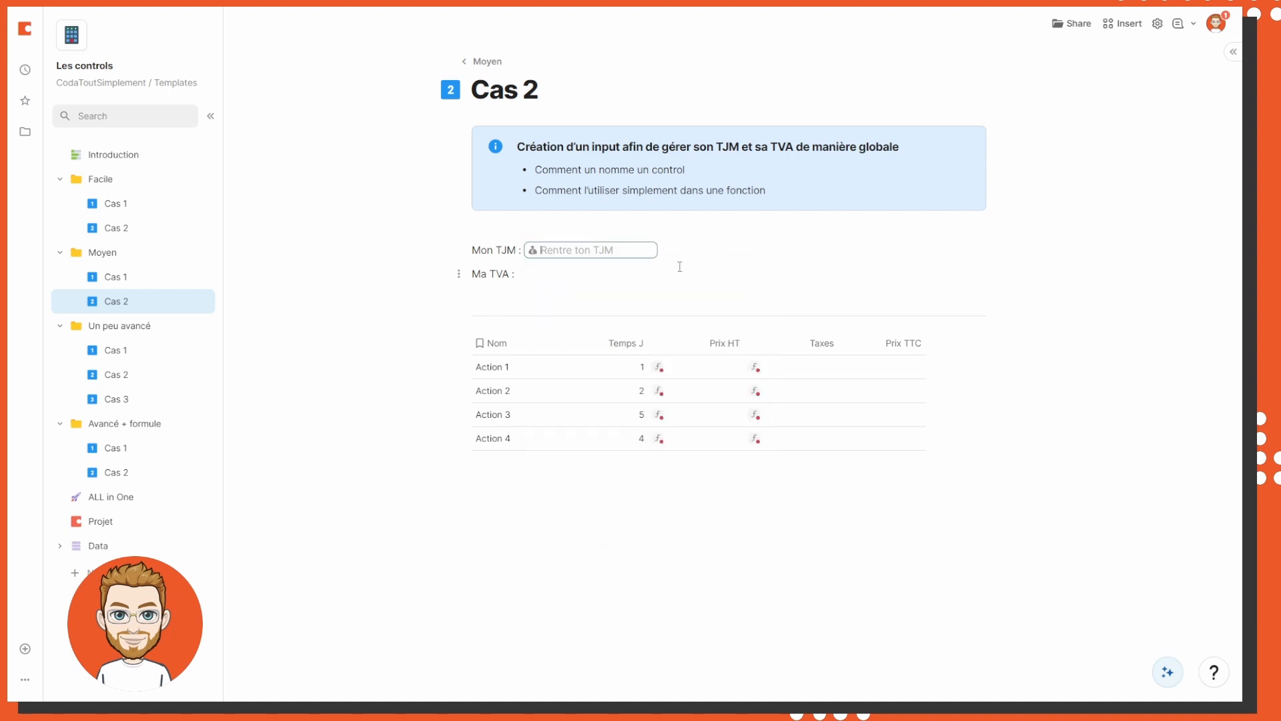
text(400)
key(Return)
Copy the Mon TJM text control onto the "Ma TVA :" line
drag(659, 252, 556, 251)
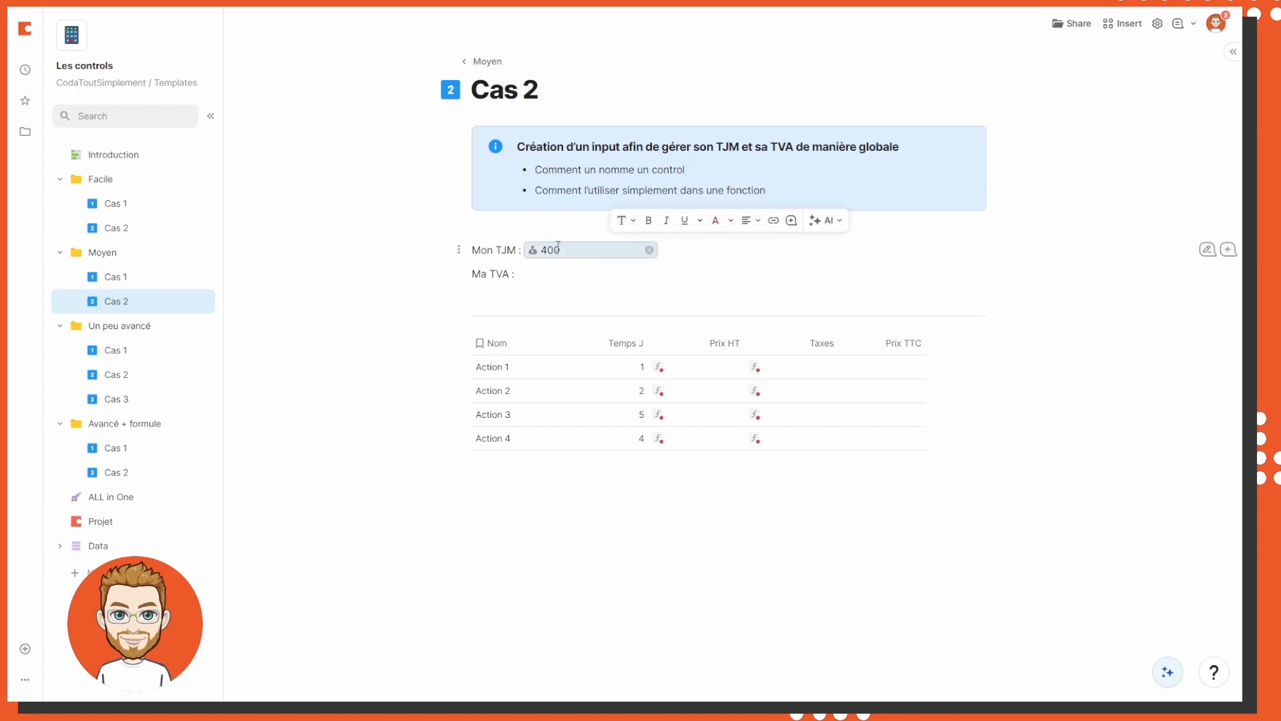
key(ctrl+c)
click(586, 274)
key(ctrl+v)
Set the Ma TVA control's placeholder text to "Rentre ton TVA" and enter 20 as its value
click(646, 275)
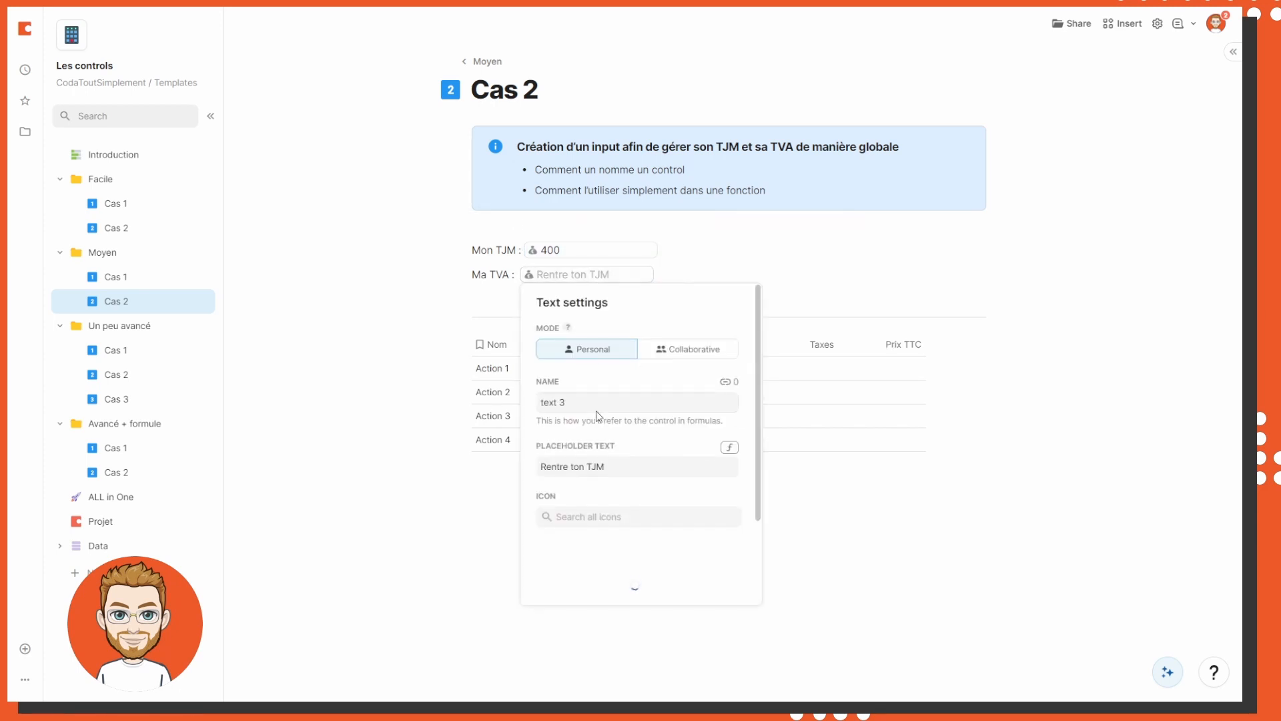
click(625, 467)
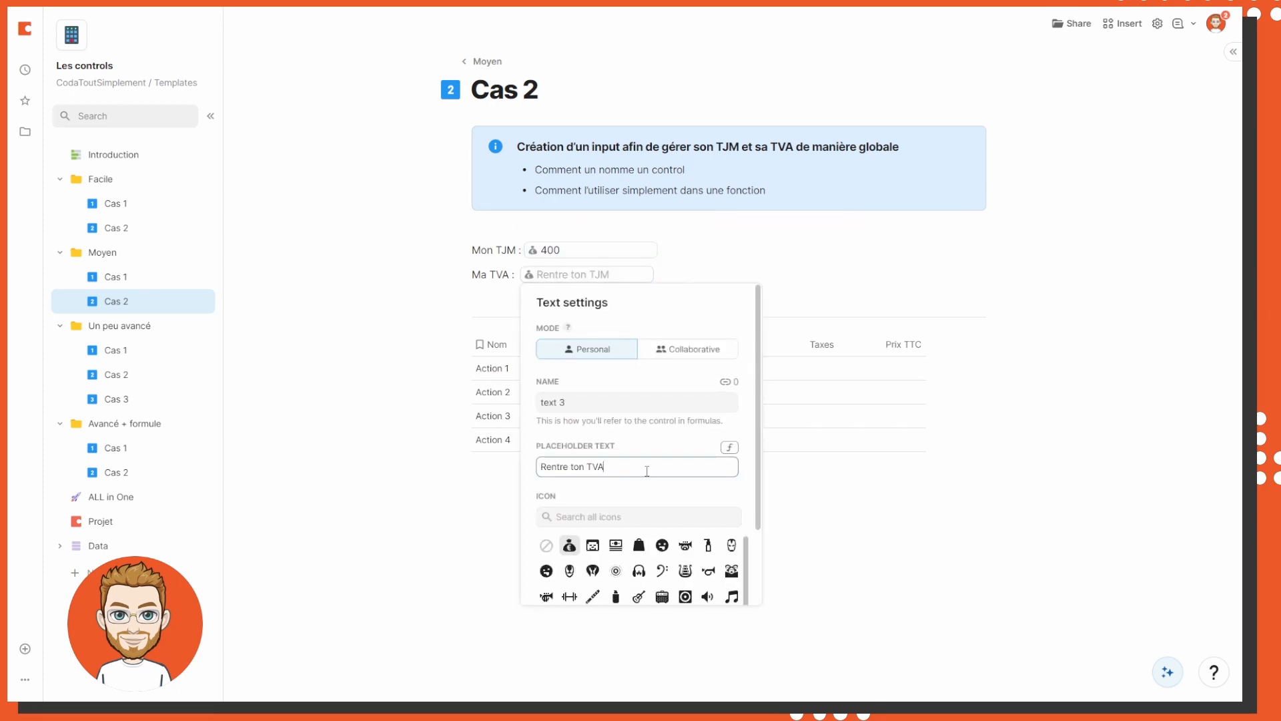
key(Return)
scroll(657, 482, down, 2)
click(712, 262)
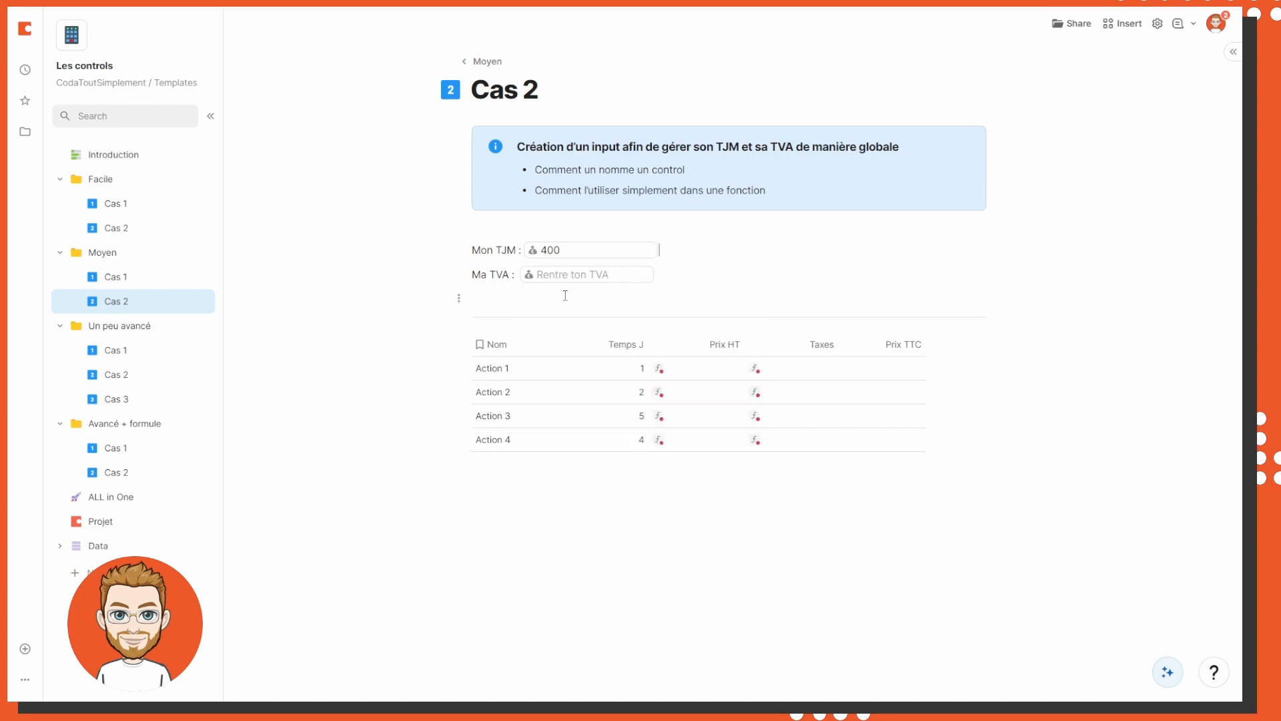
text(20)
key(Return)
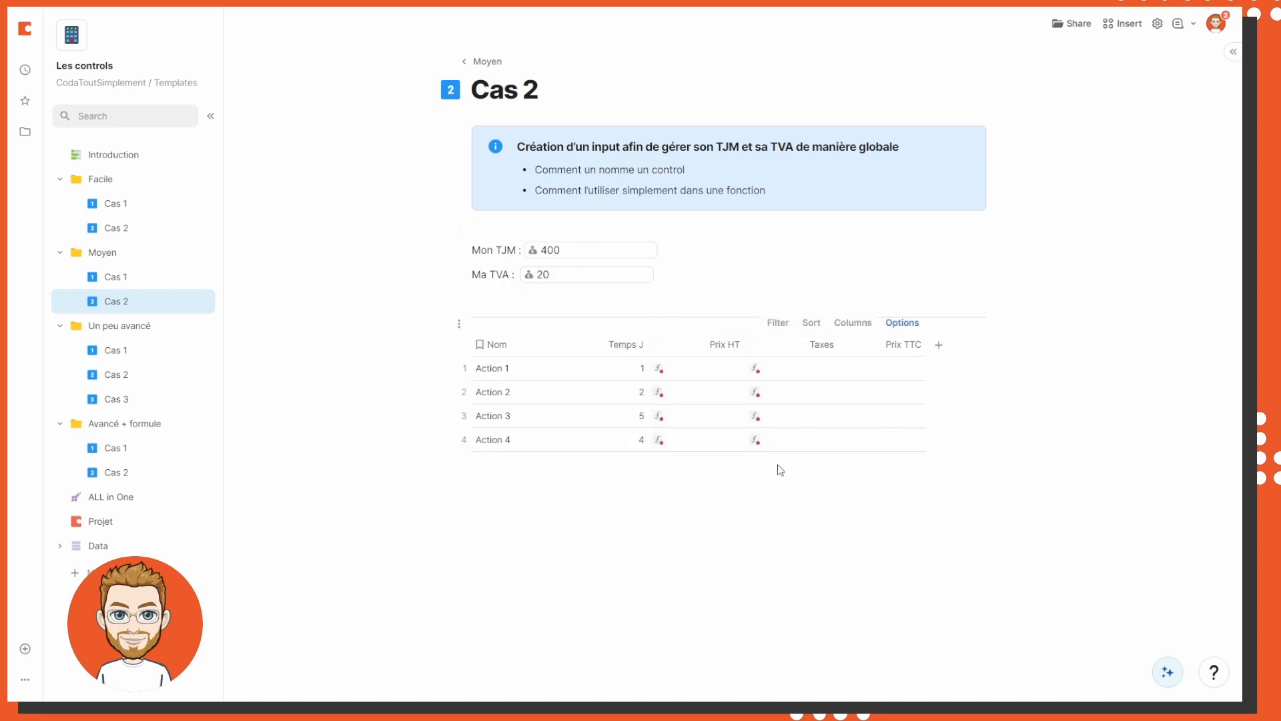
Clear the formula of the Prix HT column that references the deleted TJM control
click(657, 344)
click(719, 409)
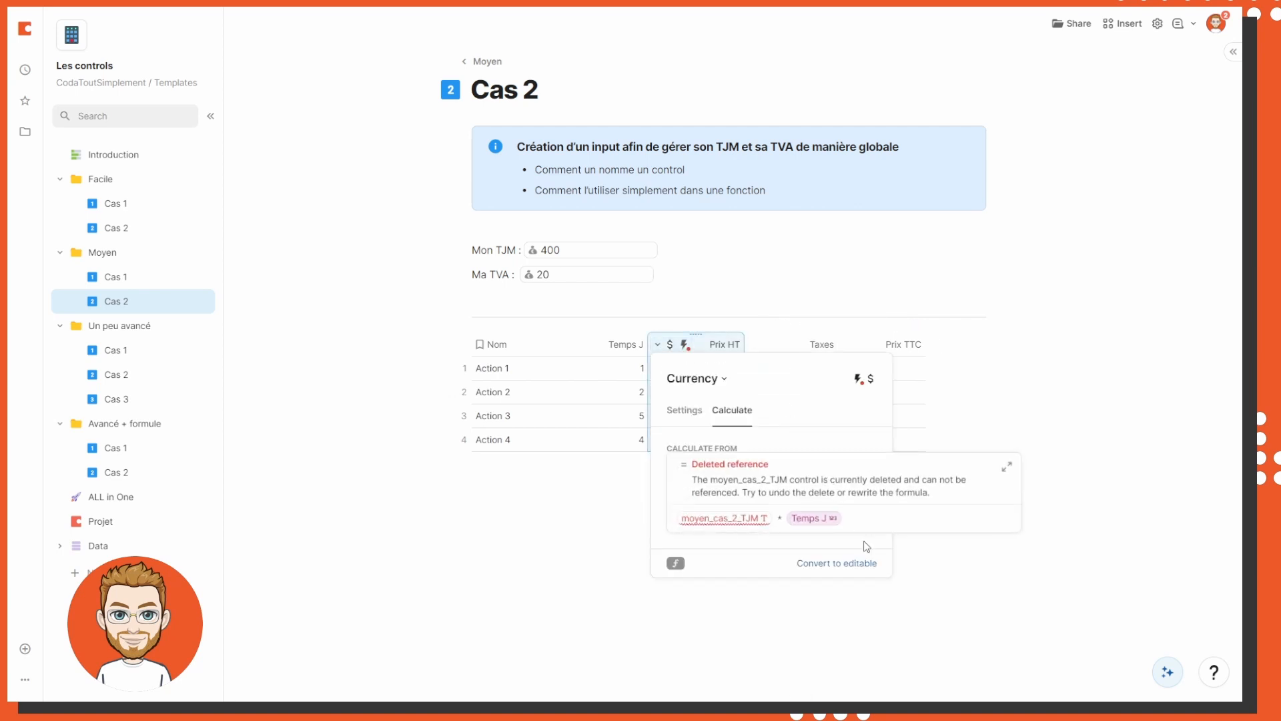
drag(851, 519, 694, 509)
key(BackSpace)
click(738, 545)
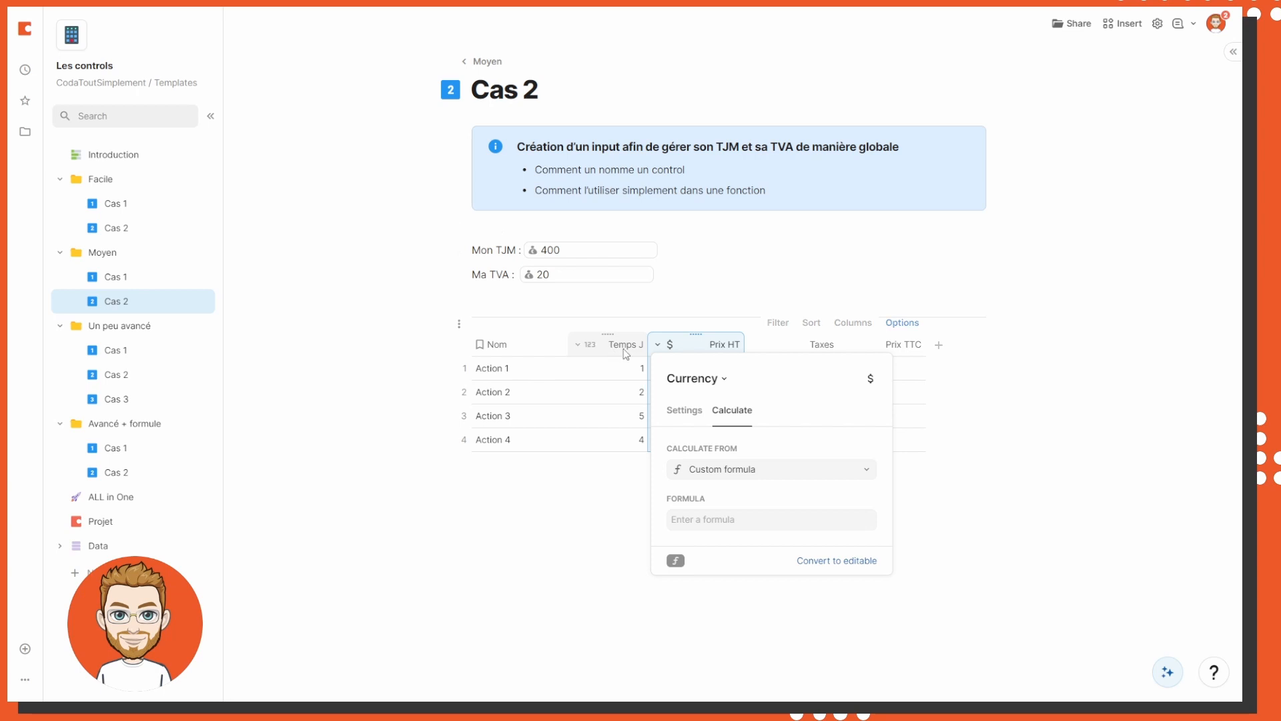
Calculate the Prix HT column with the formula Temps J * text 2
click(714, 527)
click(731, 402)
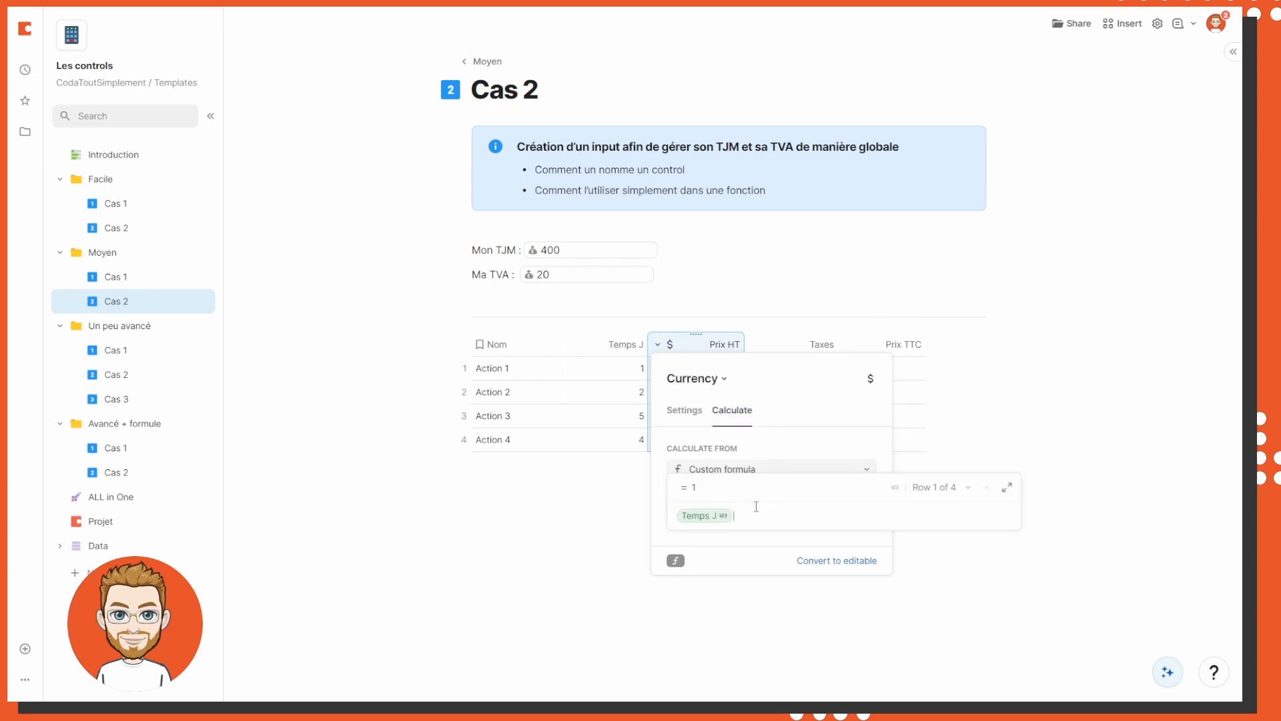
text(* Temps J)
text(text 2)
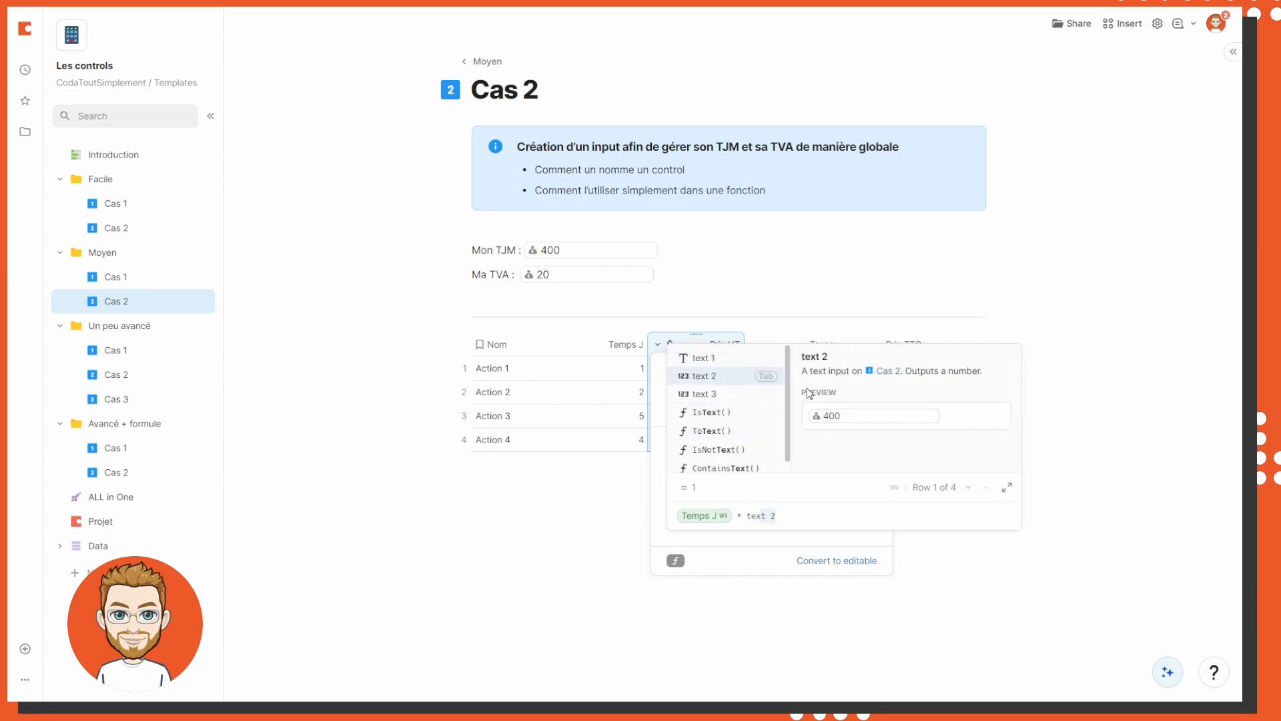
click(753, 376)
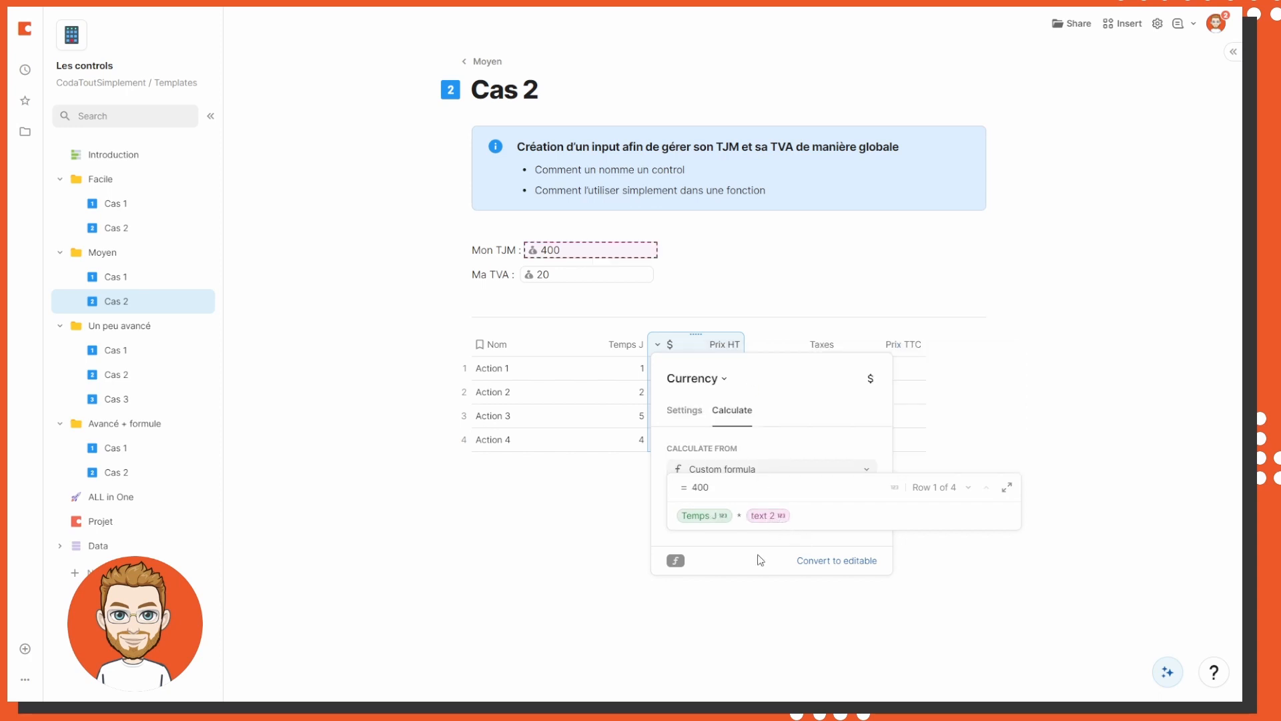
click(746, 593)
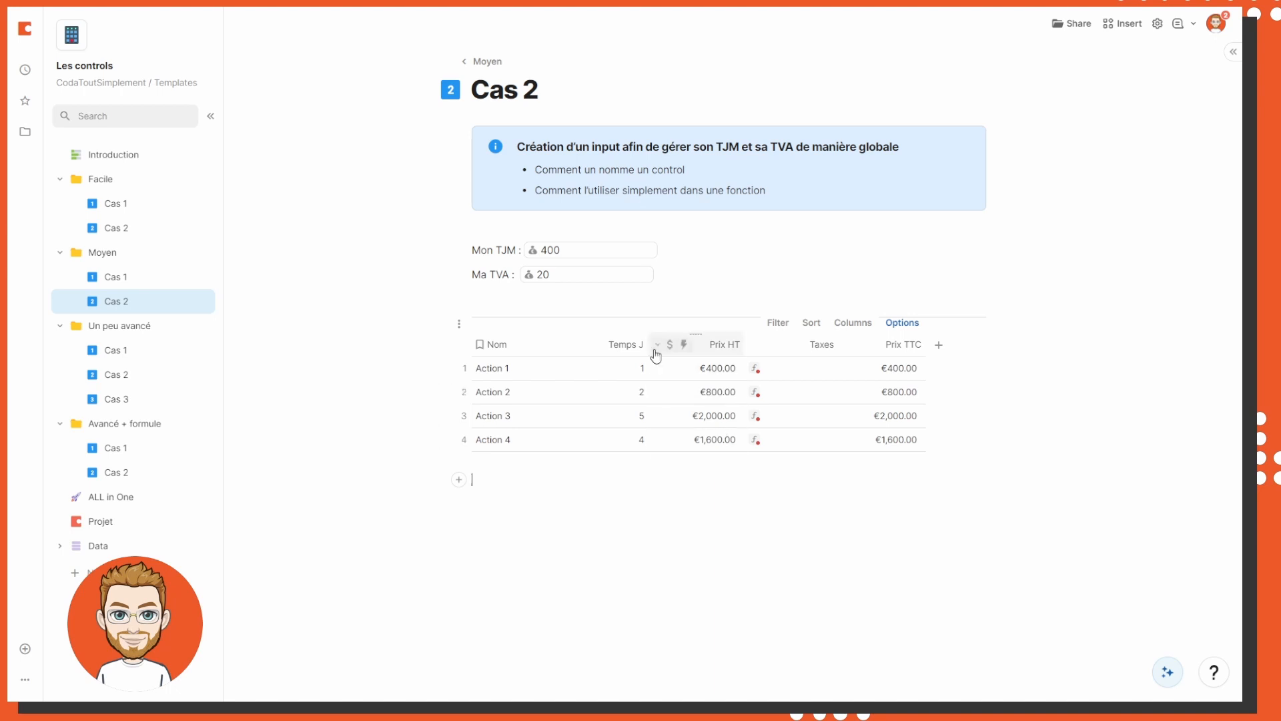
Change the Mon TJM control's value to 450 to test the Prix HT calculation
click(562, 252)
key(BackSpace)
key(BackSpace)
text(50)
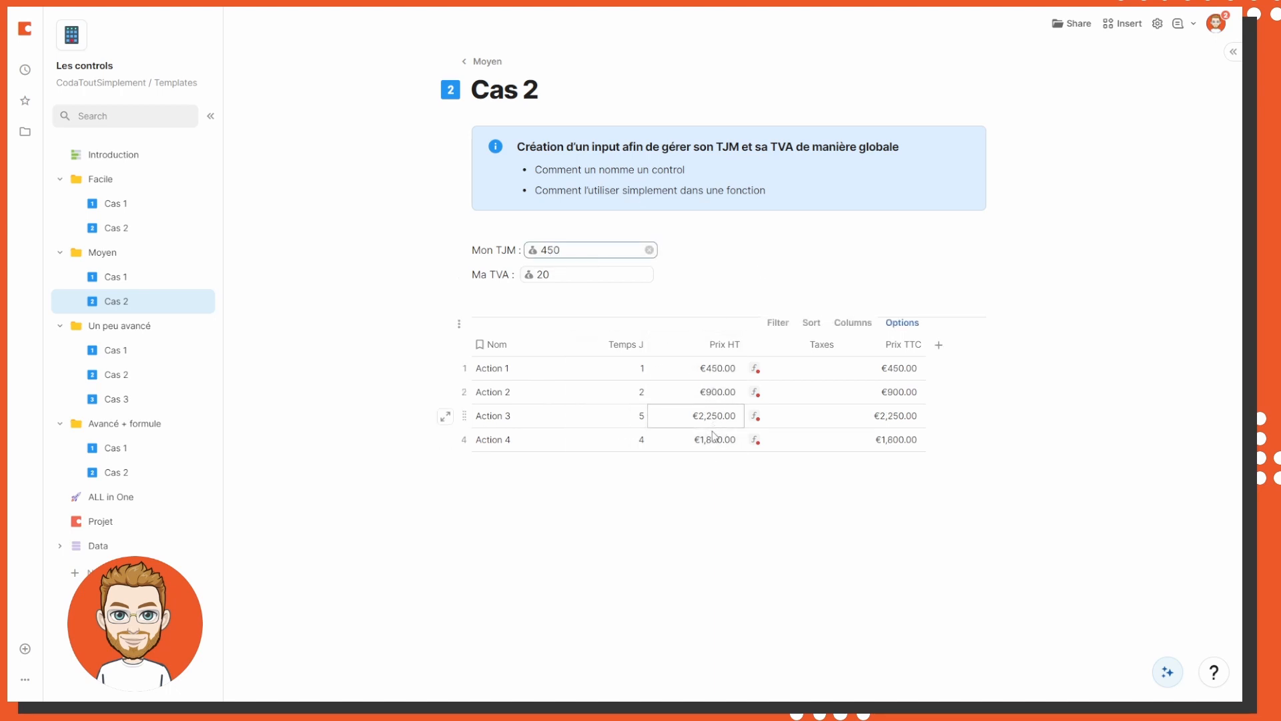
click(723, 466)
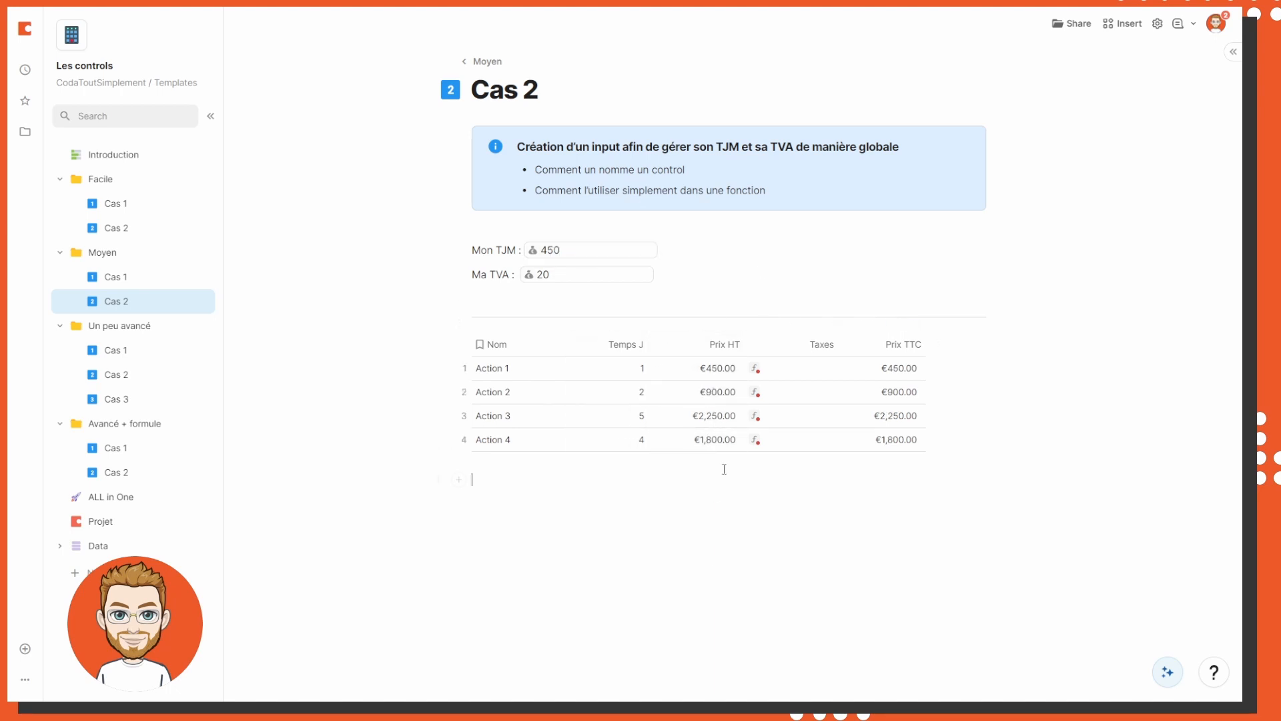
Clear the formula of the Taxes column that references the deleted TVA control
click(766, 353)
click(808, 410)
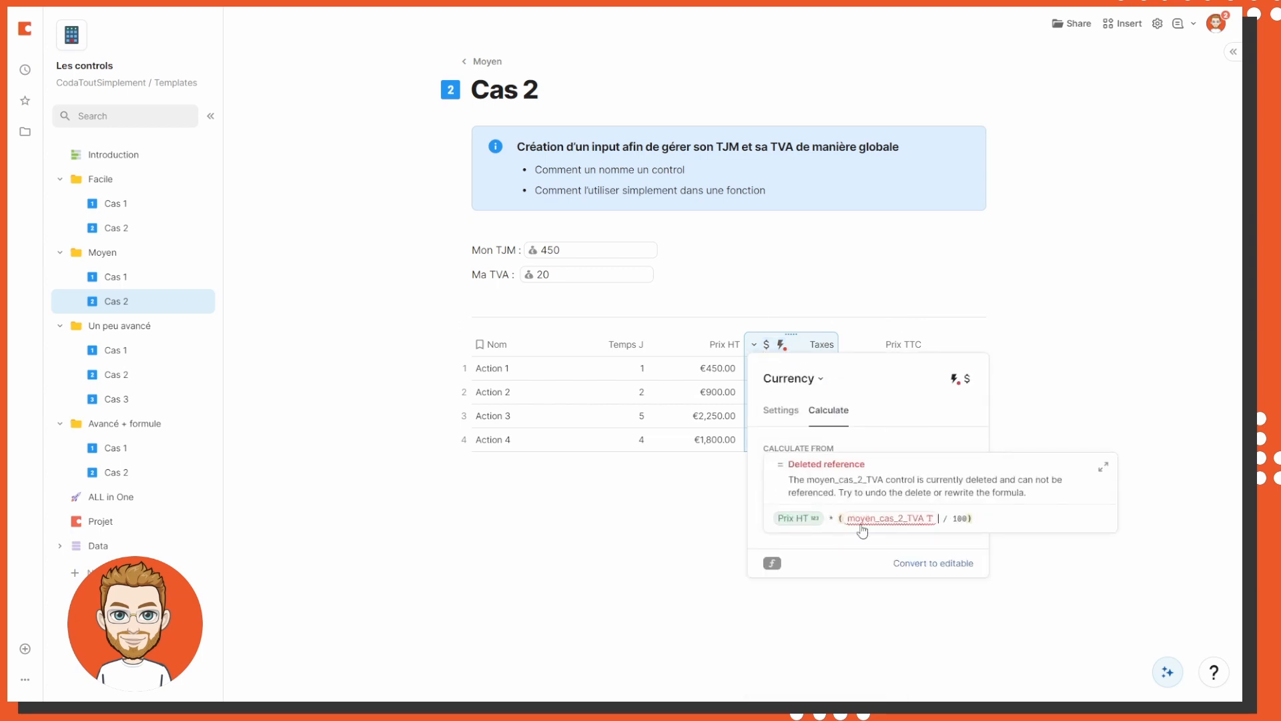
drag(974, 518, 776, 510)
key(BackSpace)
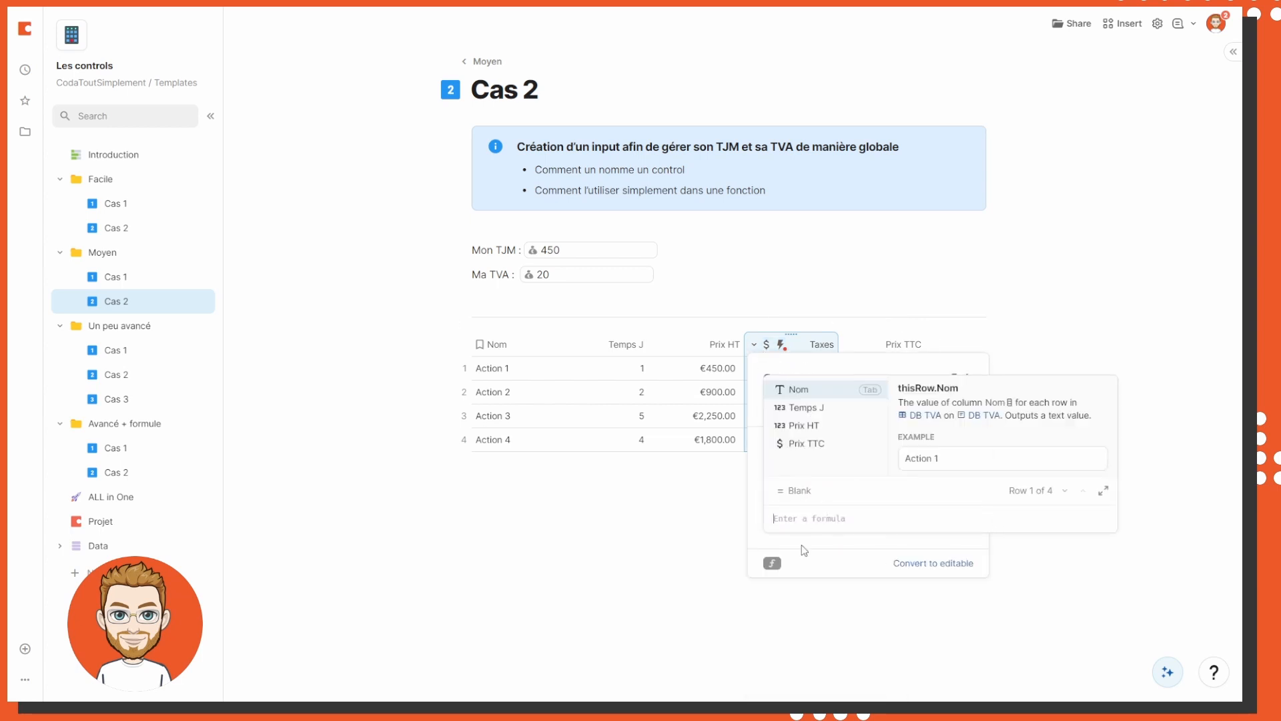
Calculate the Taxes column with the formula Prix HT * (text 3 / 100)
text(pi())
key(BackSpace)
text(r)
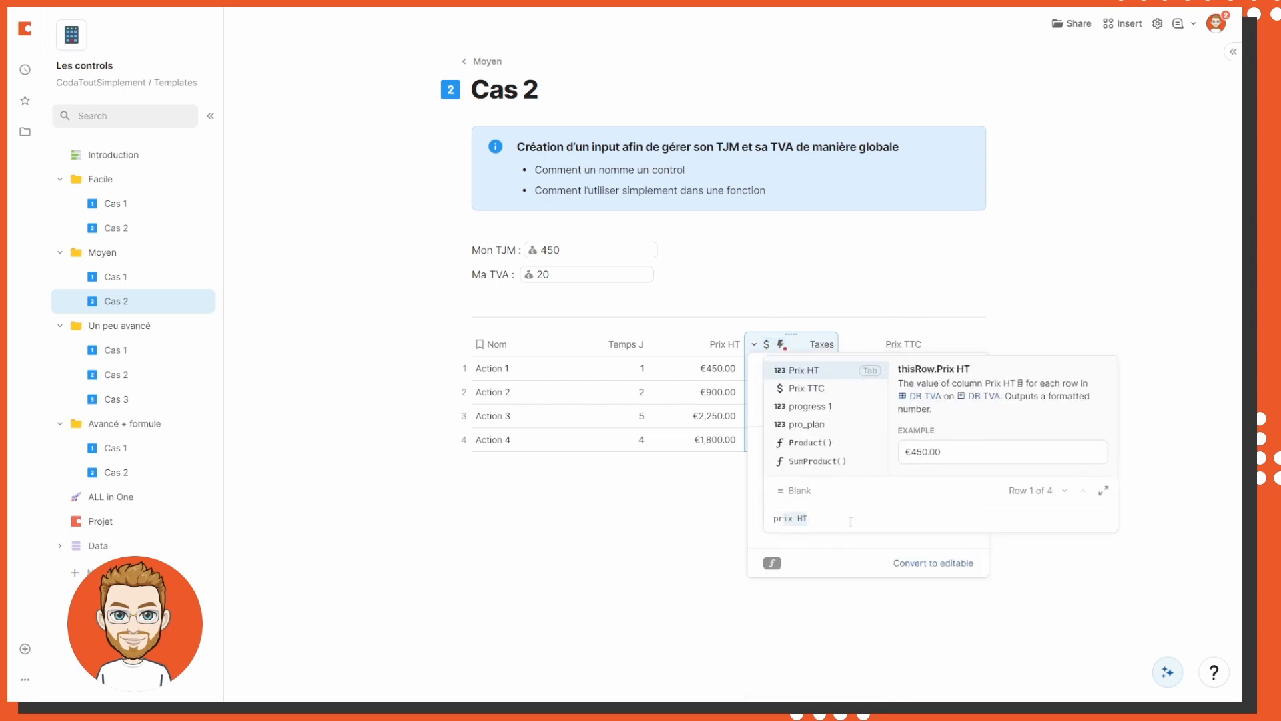
key(Tab)
text(* text)
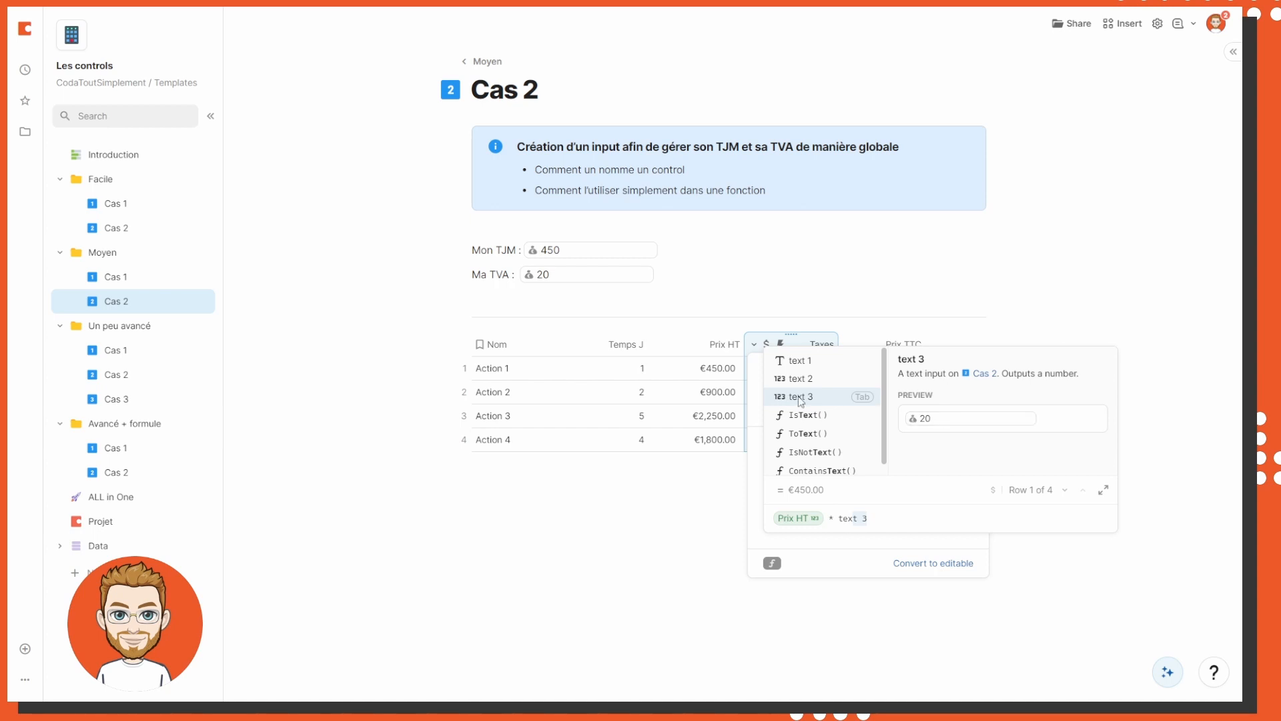
key(Tab)
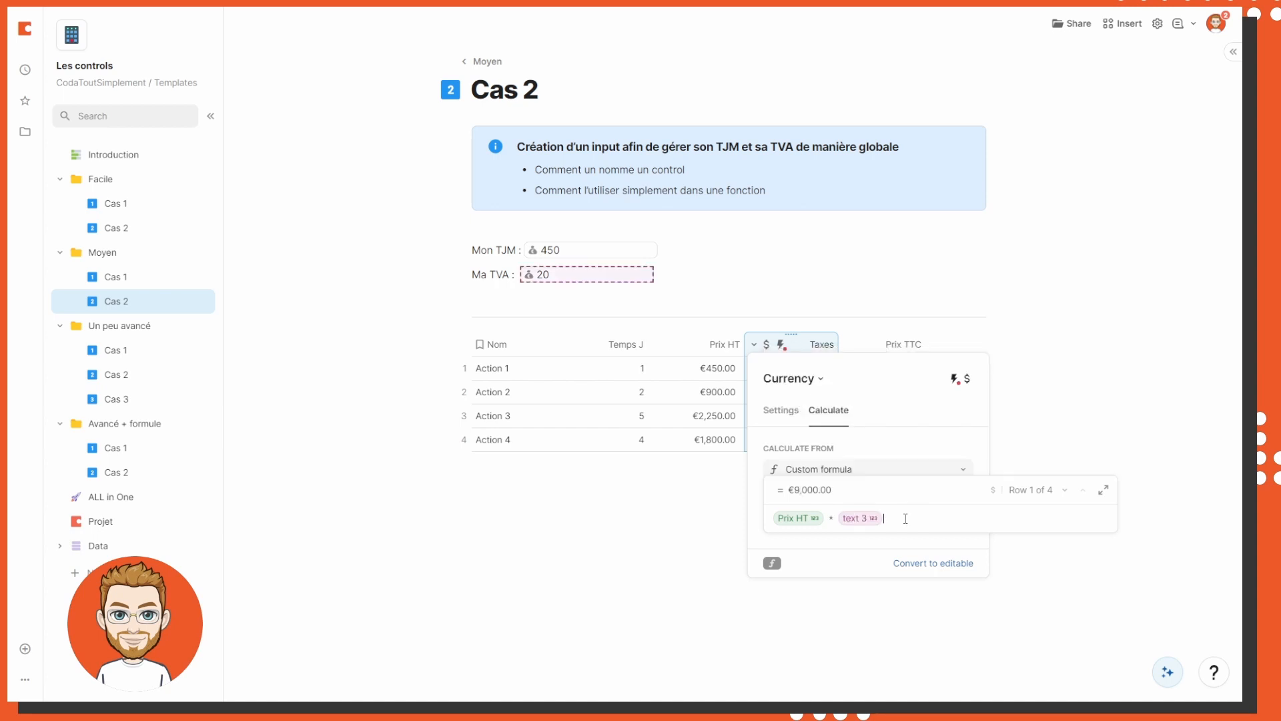
click(837, 518)
text(()
key(End)
text(/ 1)
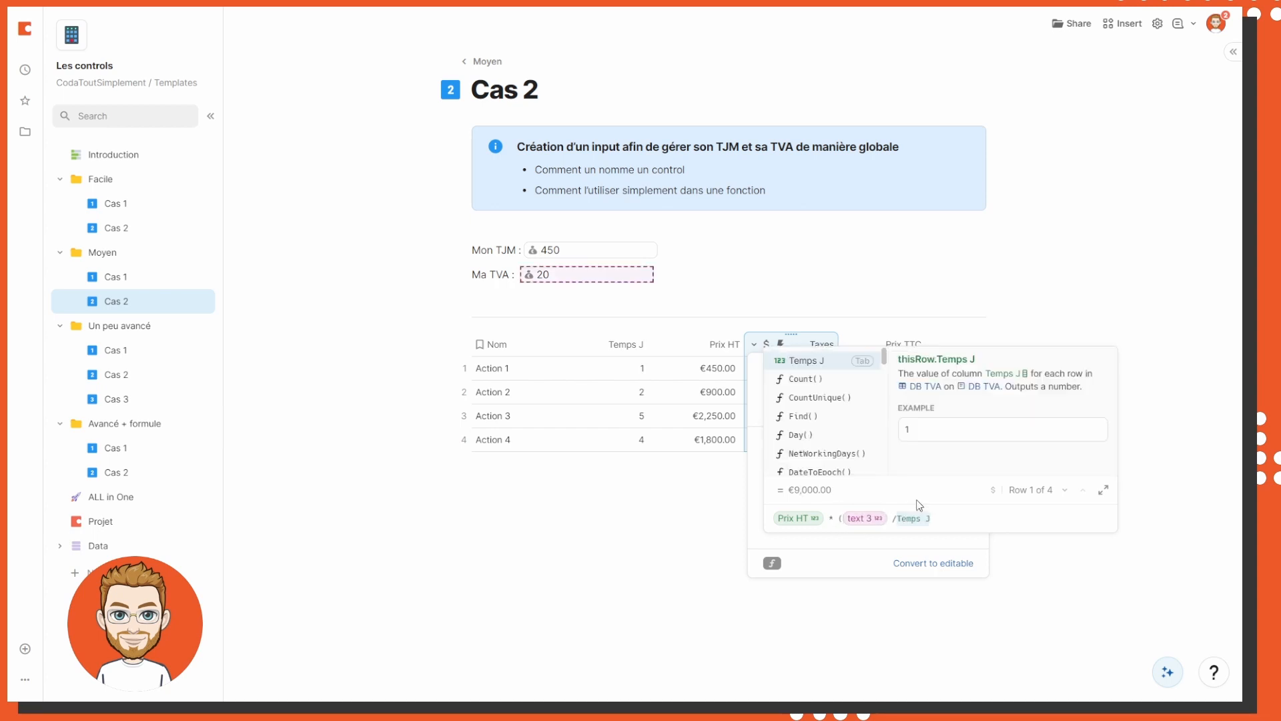
text(00)
click(796, 624)
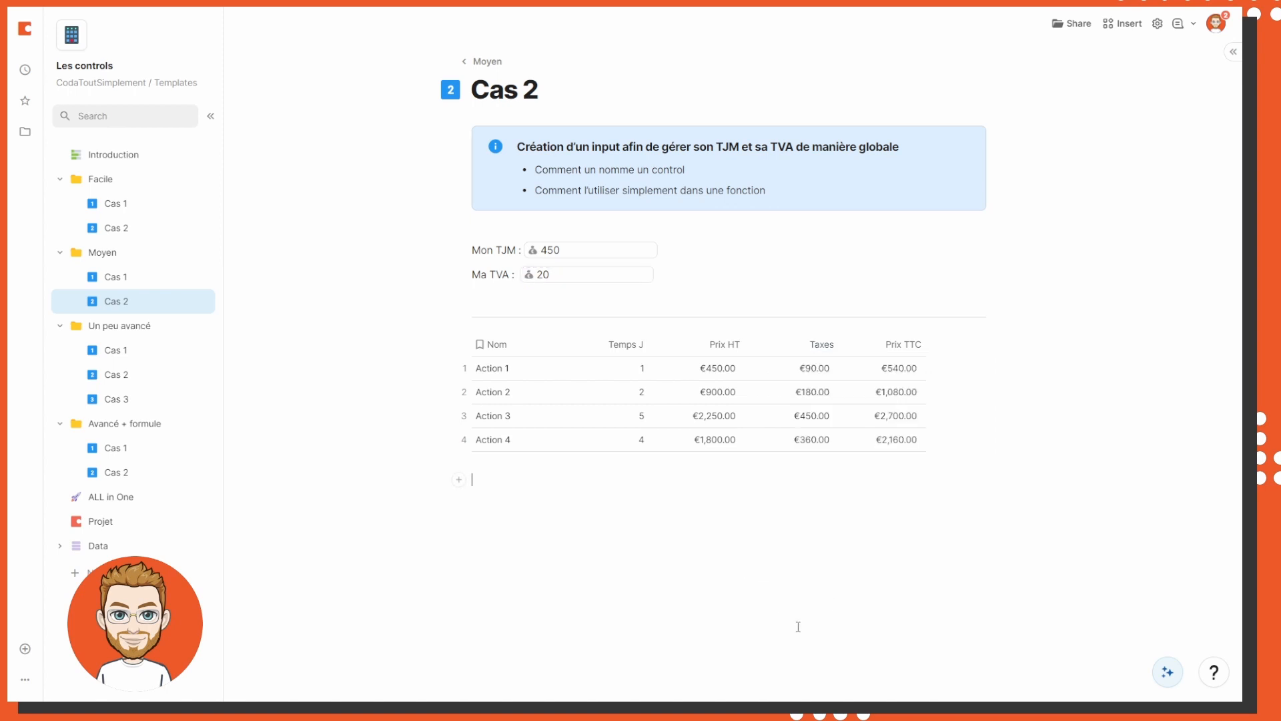
Test the Taxes calculation by changing the Ma TVA control's value to 0, followed by 2
click(535, 272)
text(0)
key(Return)
click(552, 276)
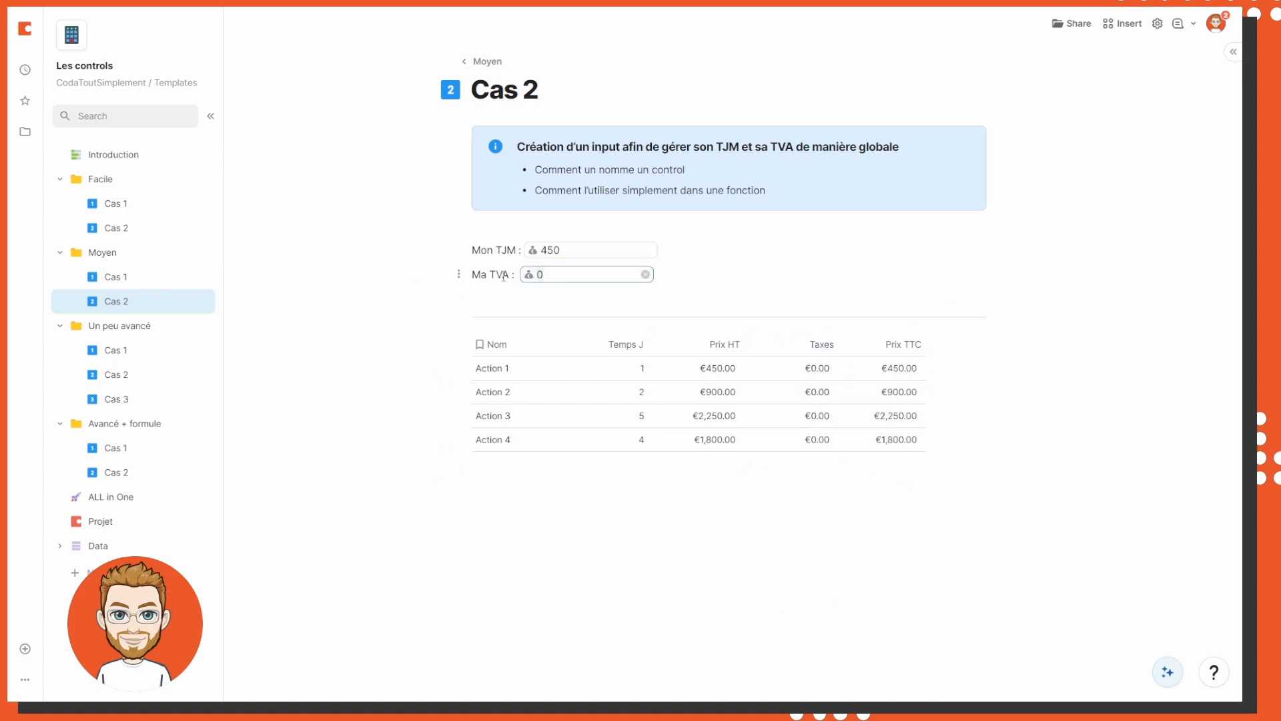
text(2)
key(Return)
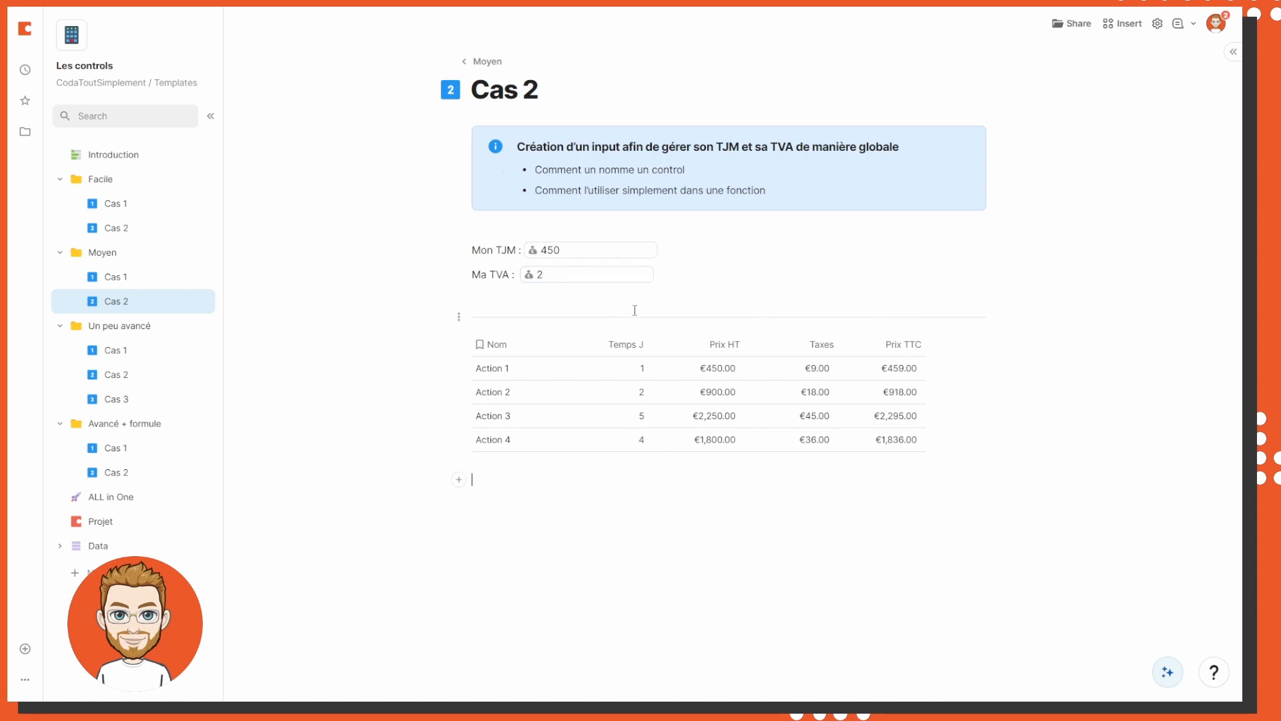
click(601, 507)
Open the Cas 1 page under Un peu avancé and delete its existing pair of cascading select controls
click(113, 349)
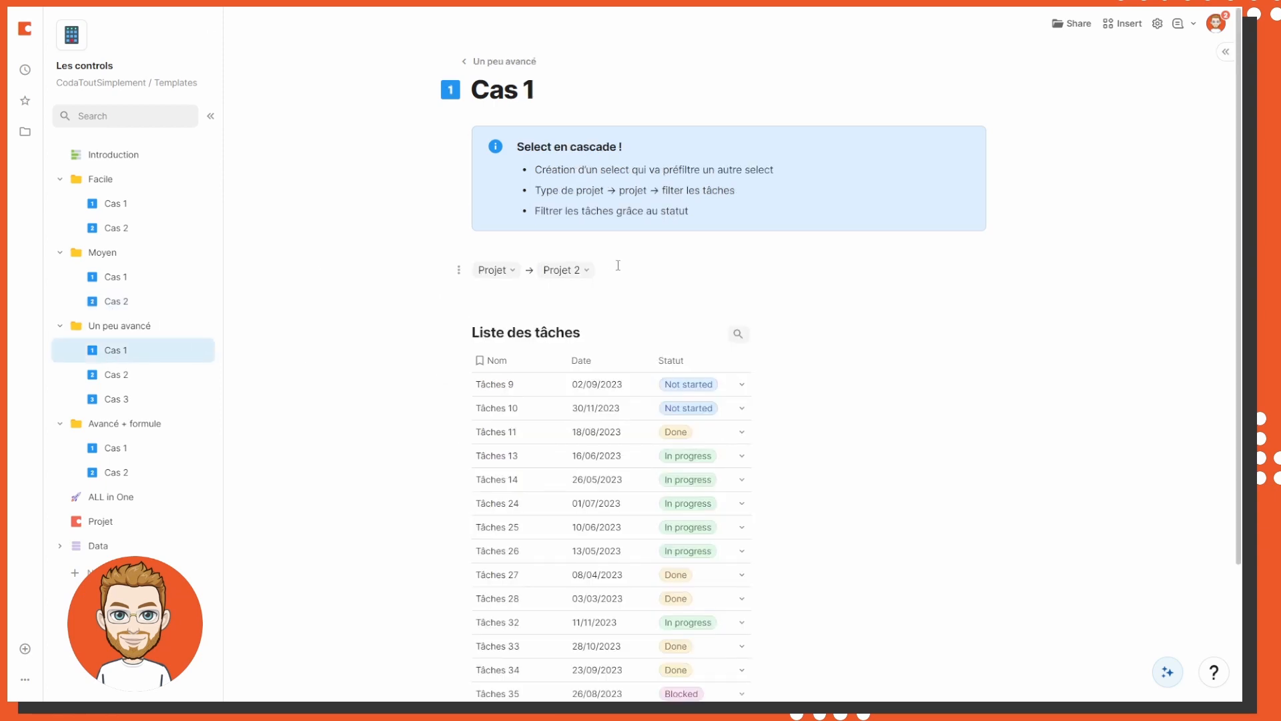
drag(618, 265, 470, 272)
key(BackSpace)
Remove the filter from the Liste des tâches table and return to the empty line above it
click(702, 334)
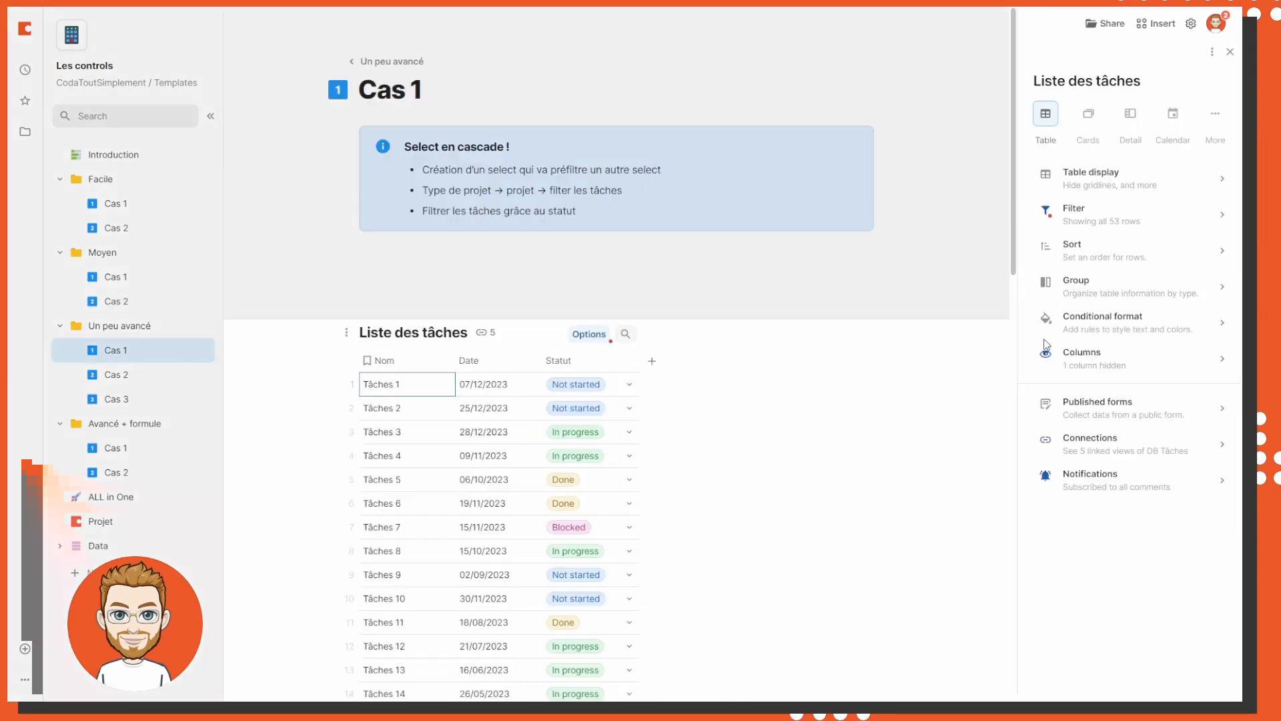
click(1108, 213)
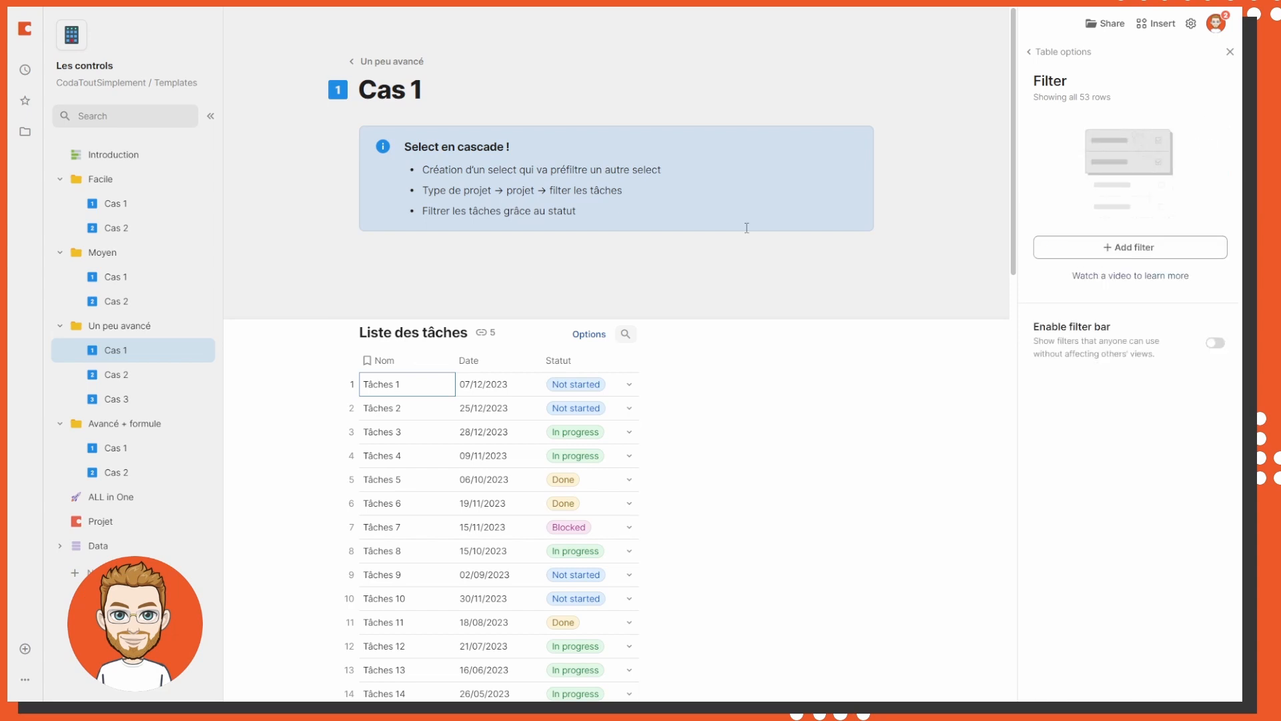
click(717, 257)
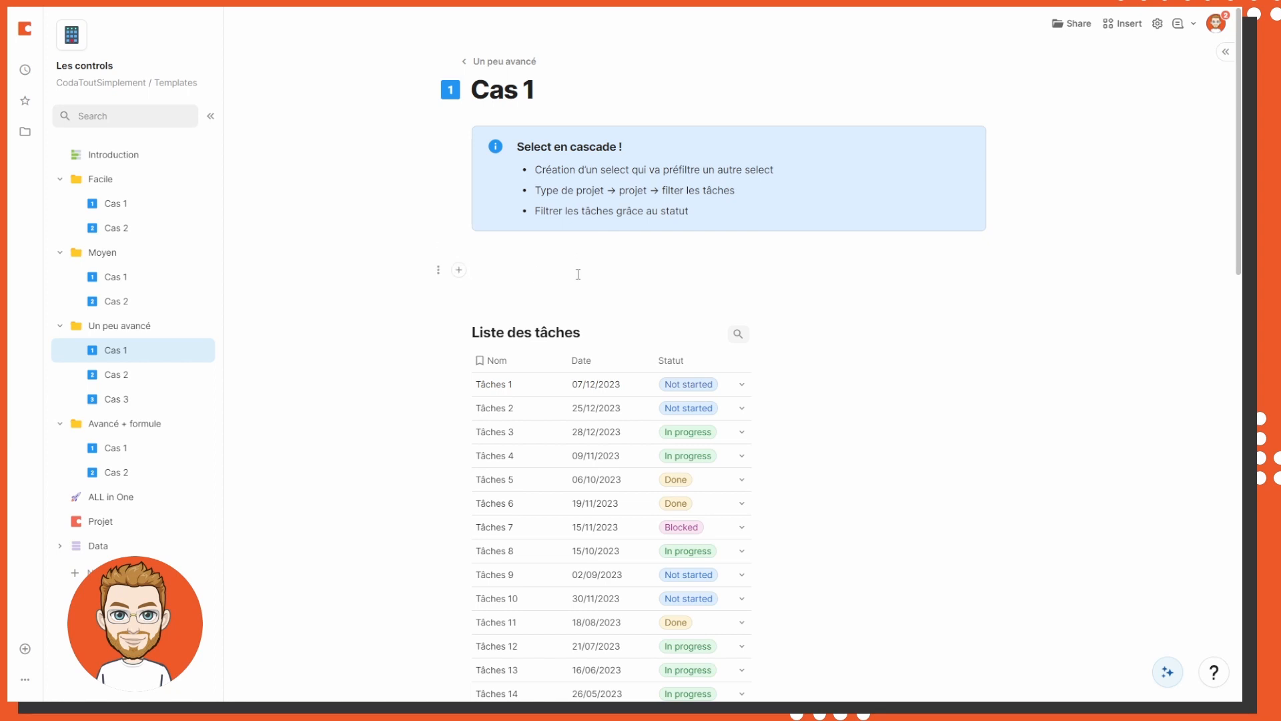
Insert a select control above the task table with the DB Projet table as its selectable items
text(/sel)
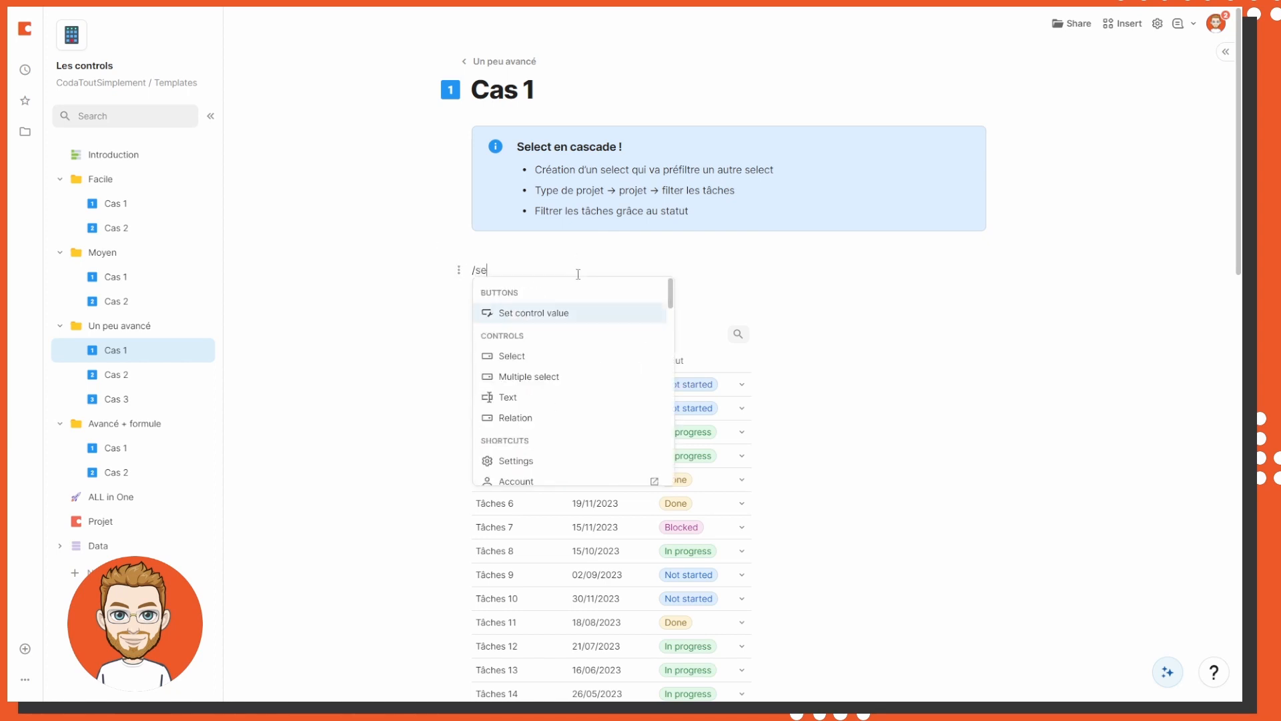
key(Return)
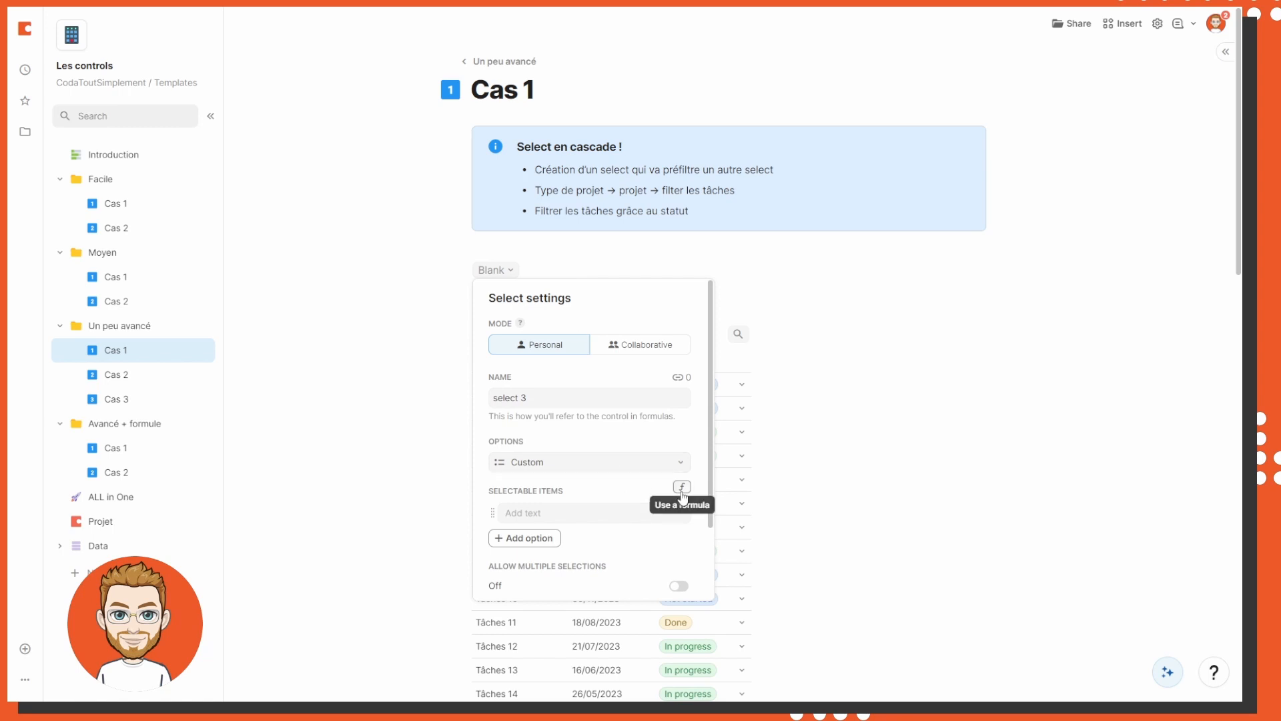
click(682, 487)
text(db)
key(Down)
key(Down)
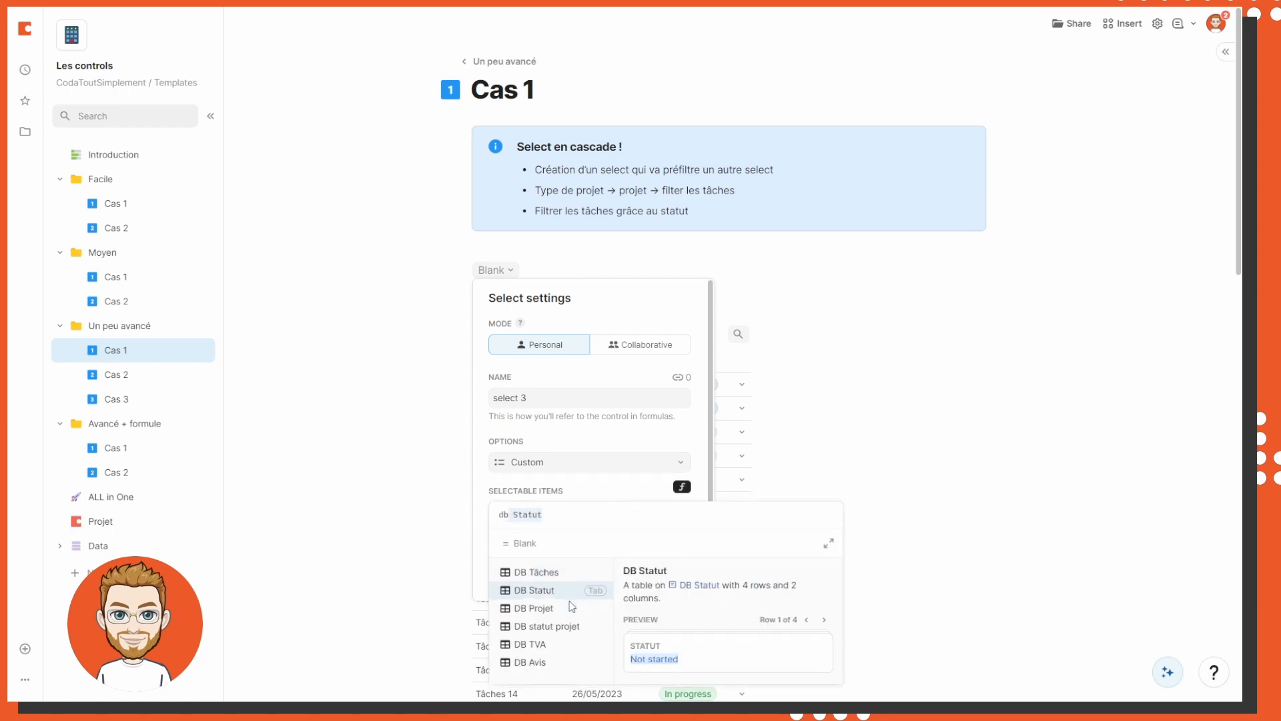
key(Tab)
click(608, 494)
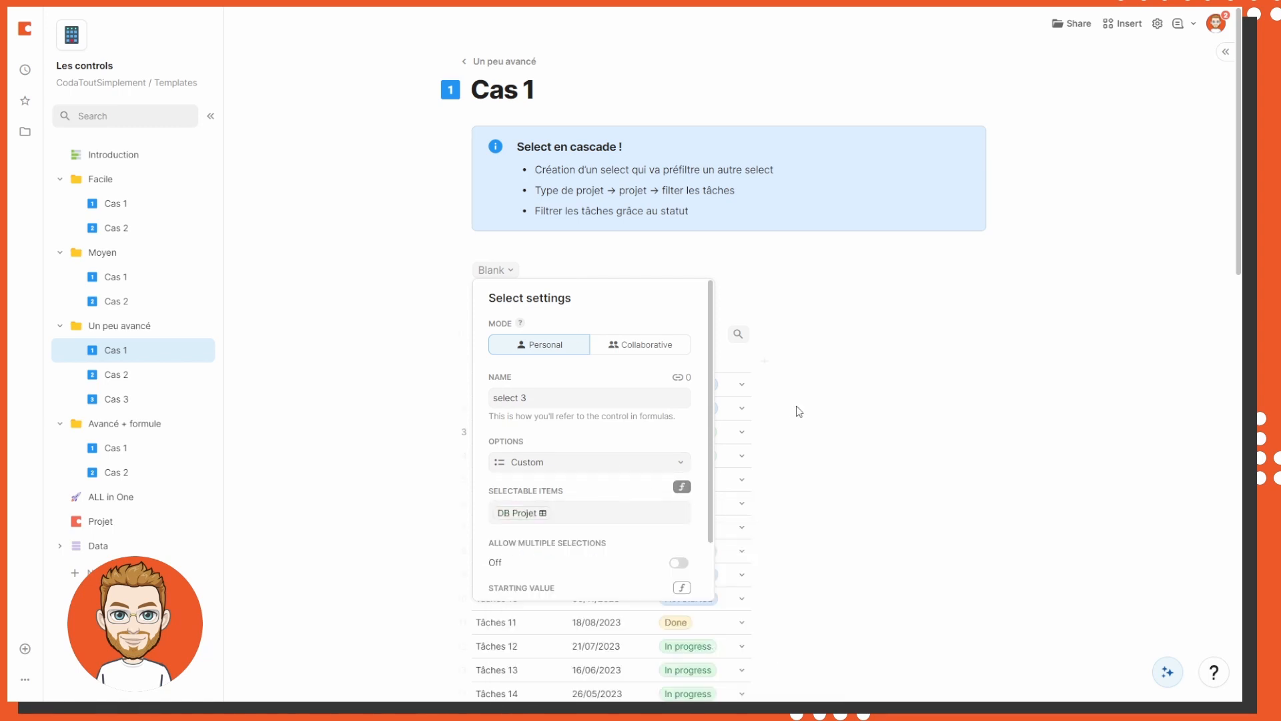
click(798, 409)
Check the list of projects offered by the new select control without choosing one
click(500, 271)
scroll(552, 439, down, 1)
scroll(552, 438, up, 1)
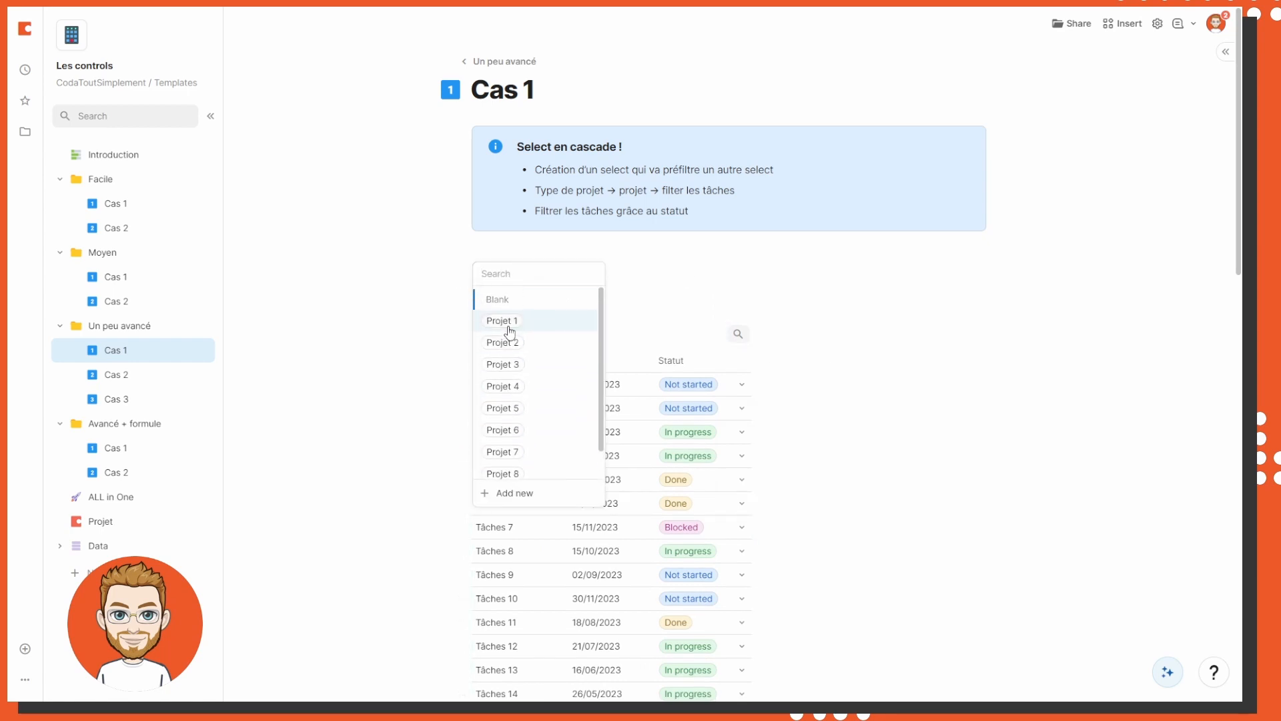
click(568, 270)
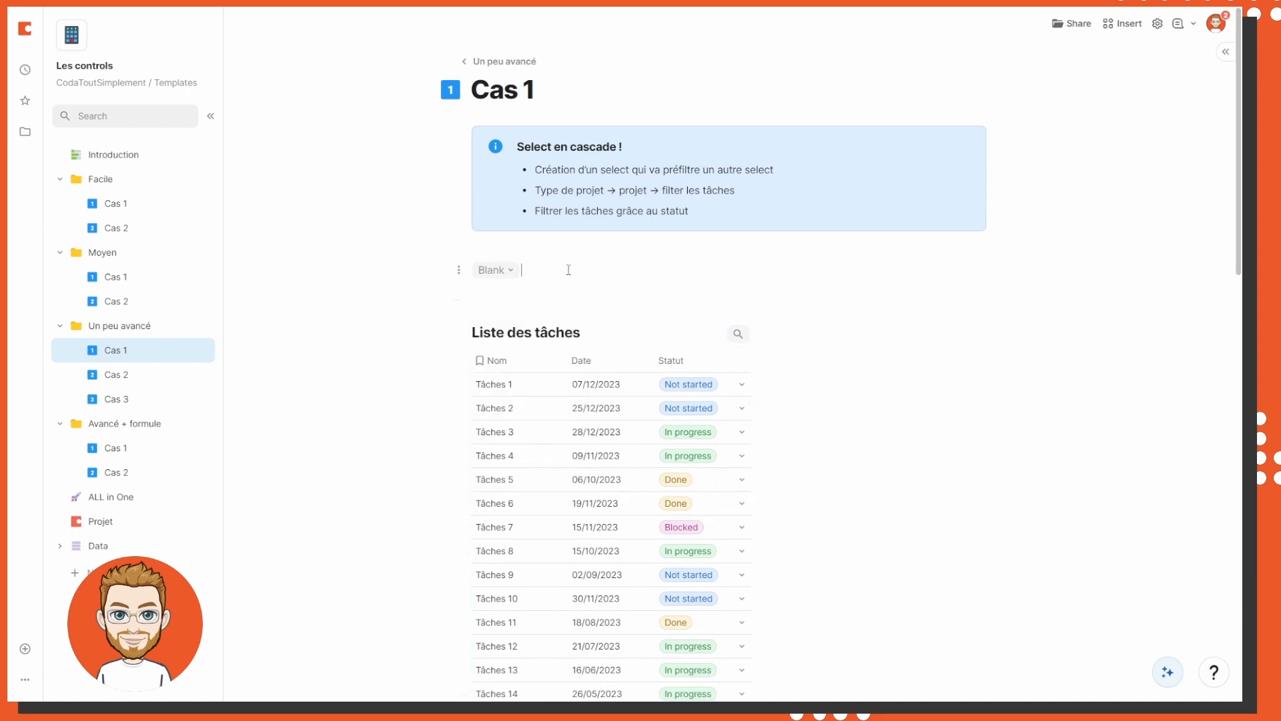
click(498, 270)
scroll(527, 374, up, 2)
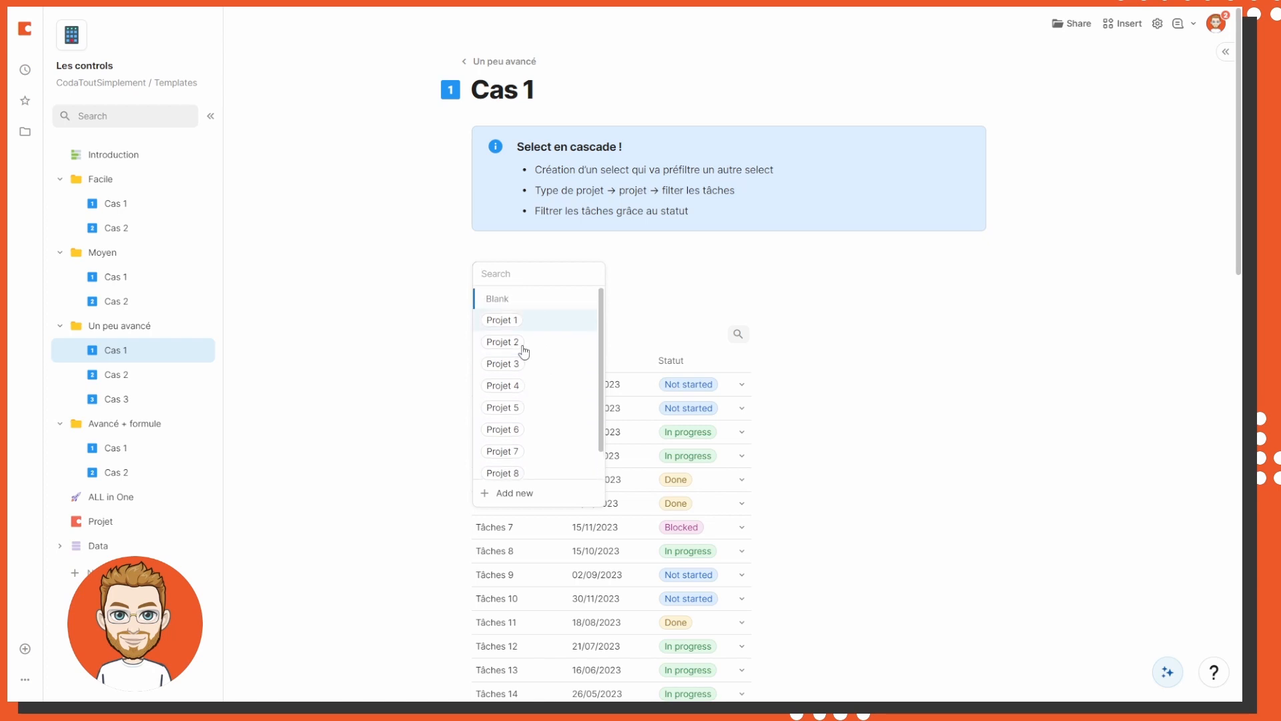
click(665, 292)
Insert a second select control in front of the project select and name it type_projet
click(474, 269)
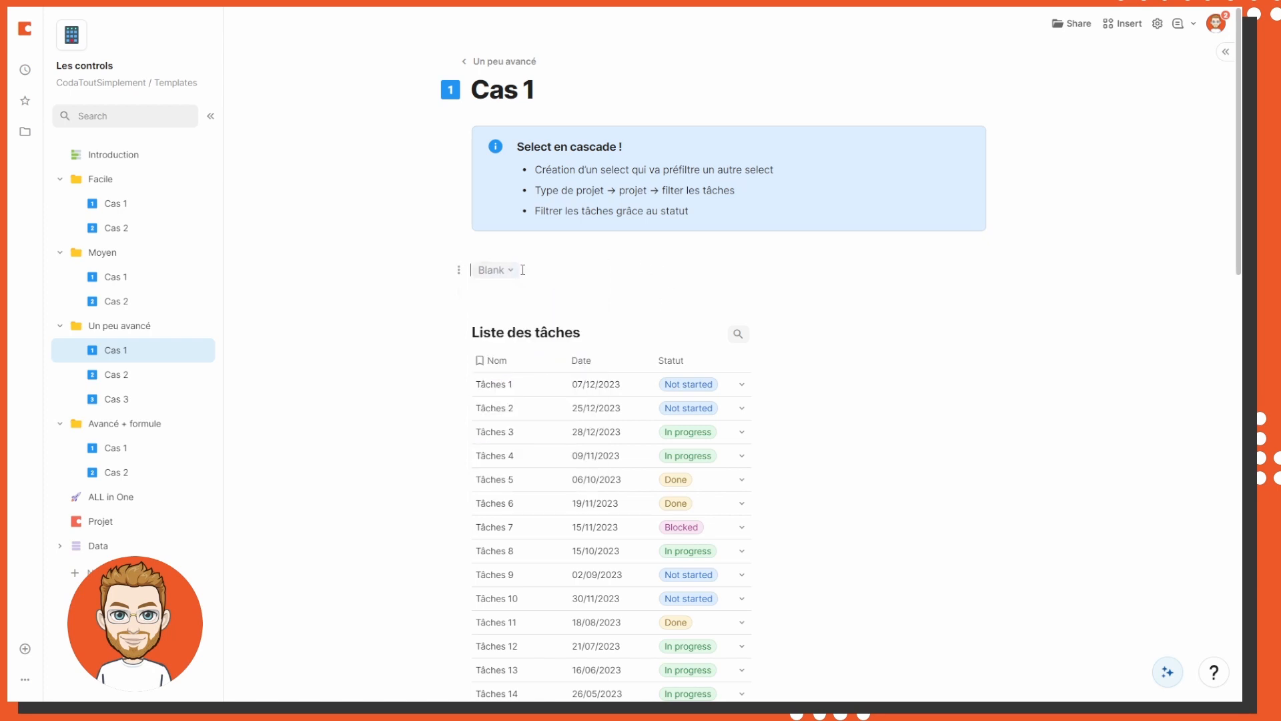
text(/select)
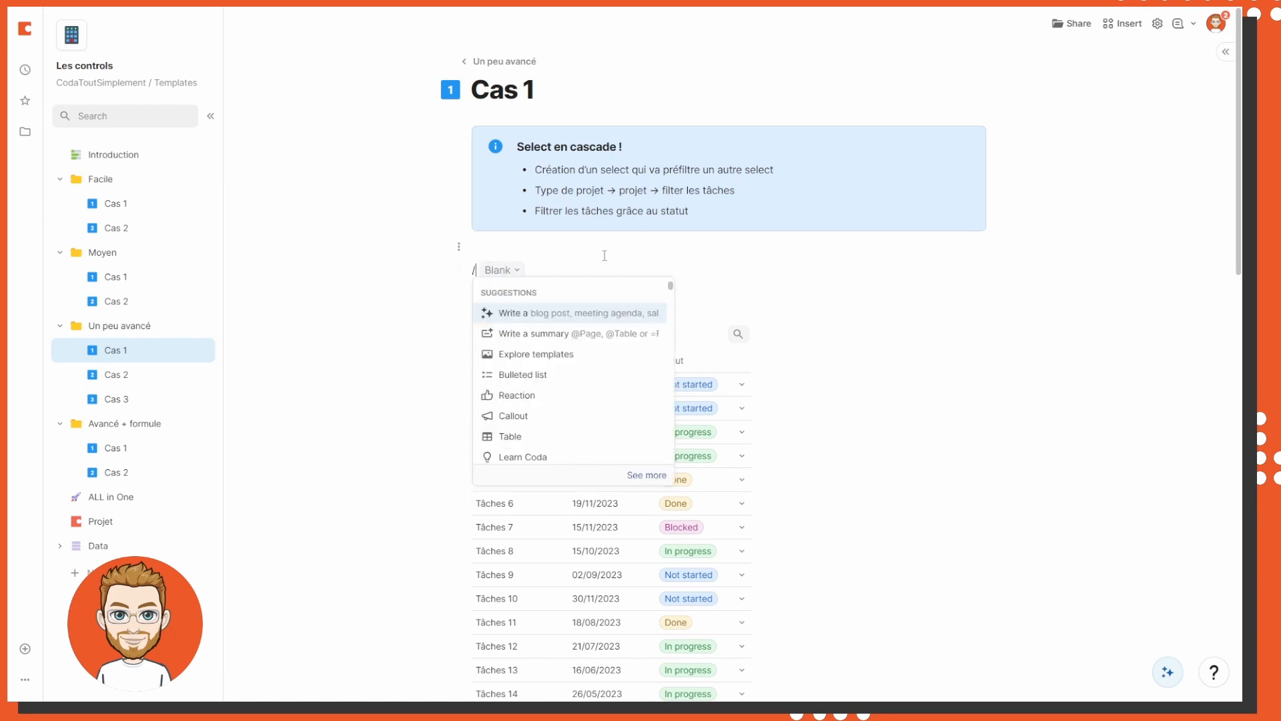
key(Return)
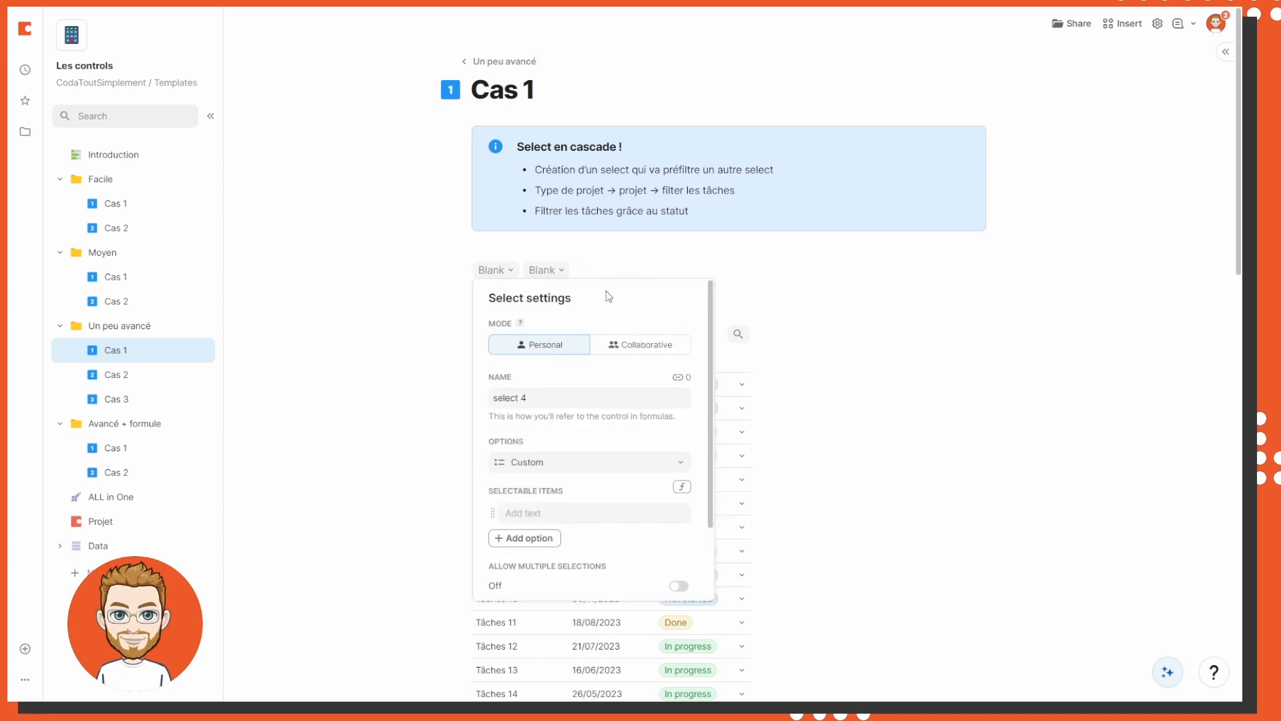
click(551, 395)
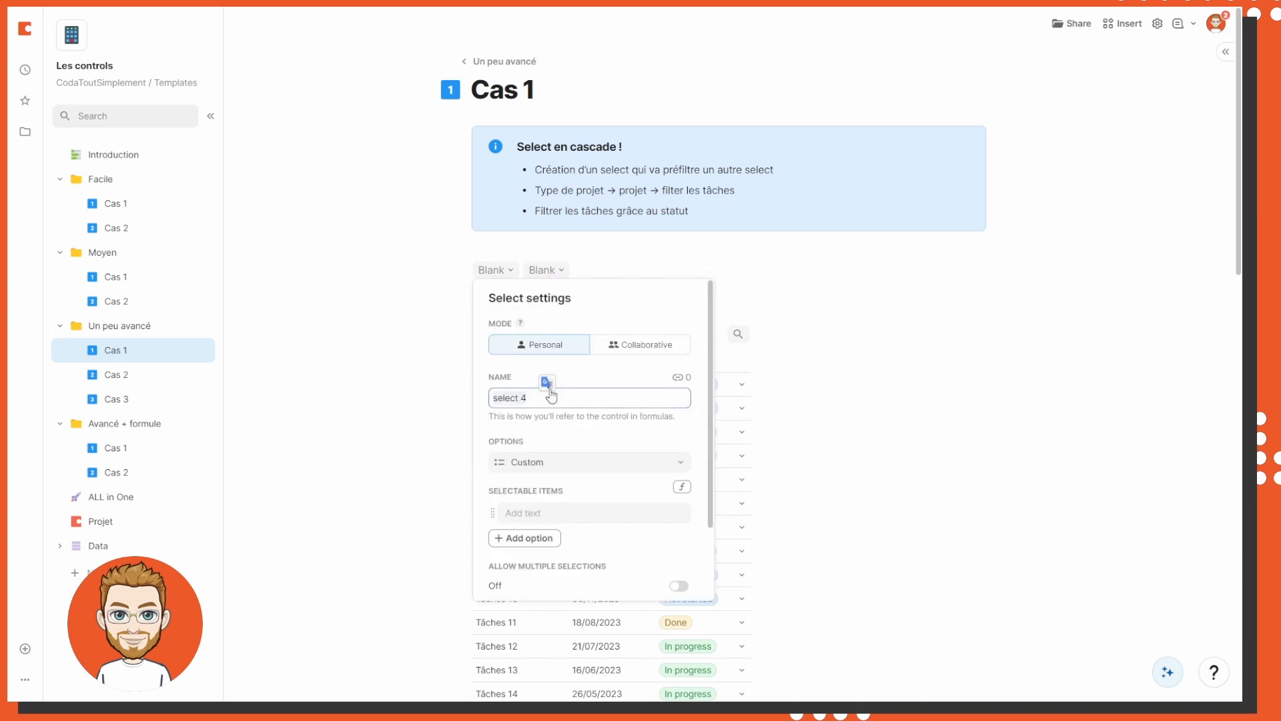
click(554, 399)
text(type_projet)
click(580, 494)
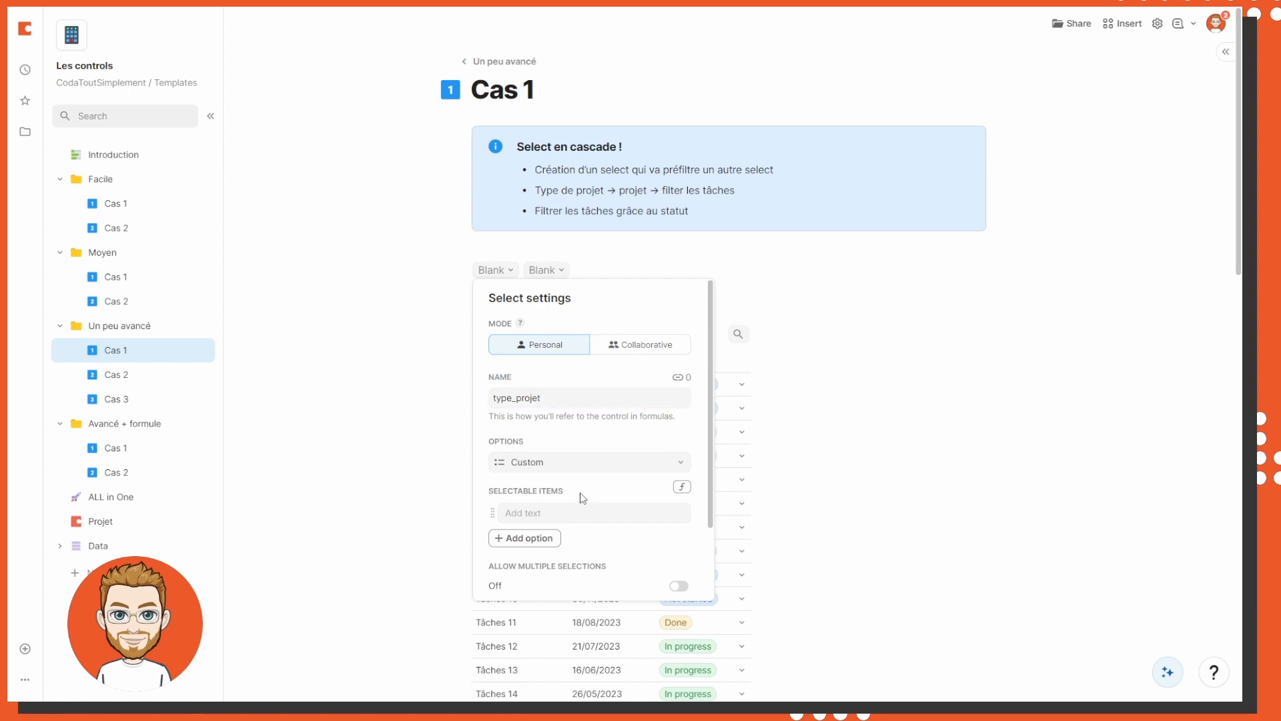
Define the type_projet control's selectable items with a formula referencing the DB statut projet table
click(562, 507)
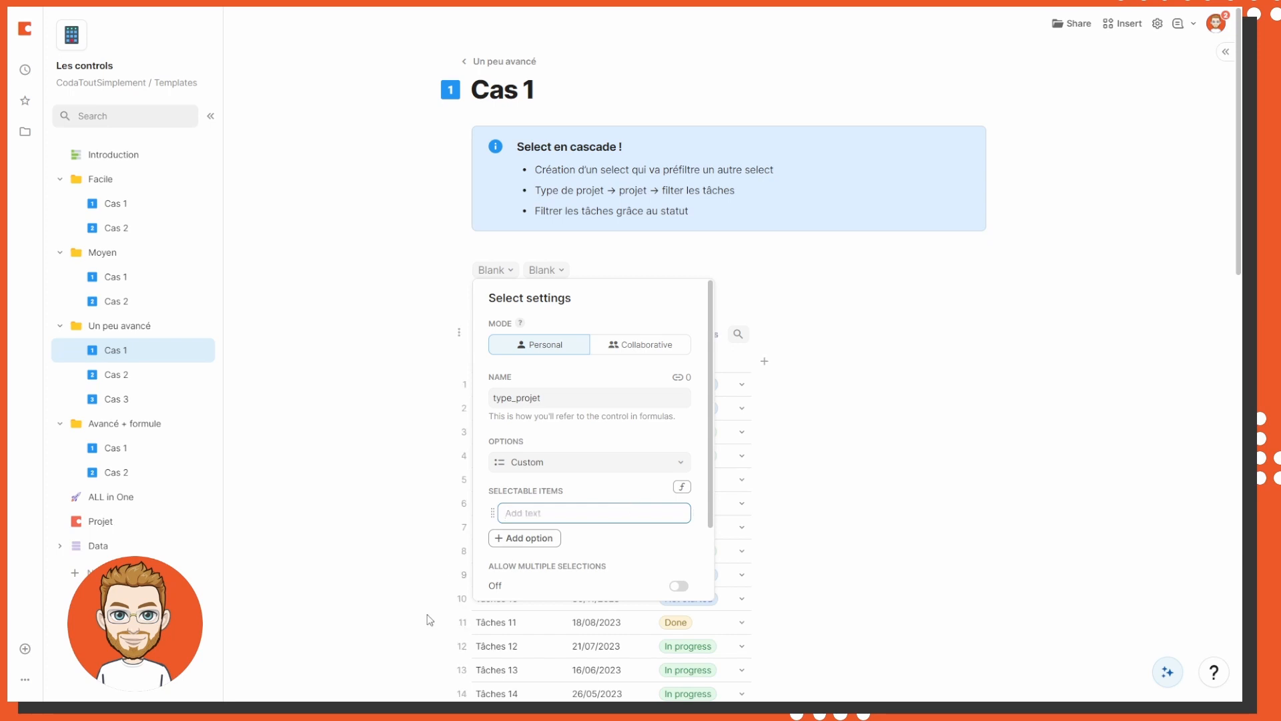
click(666, 497)
click(681, 487)
click(597, 488)
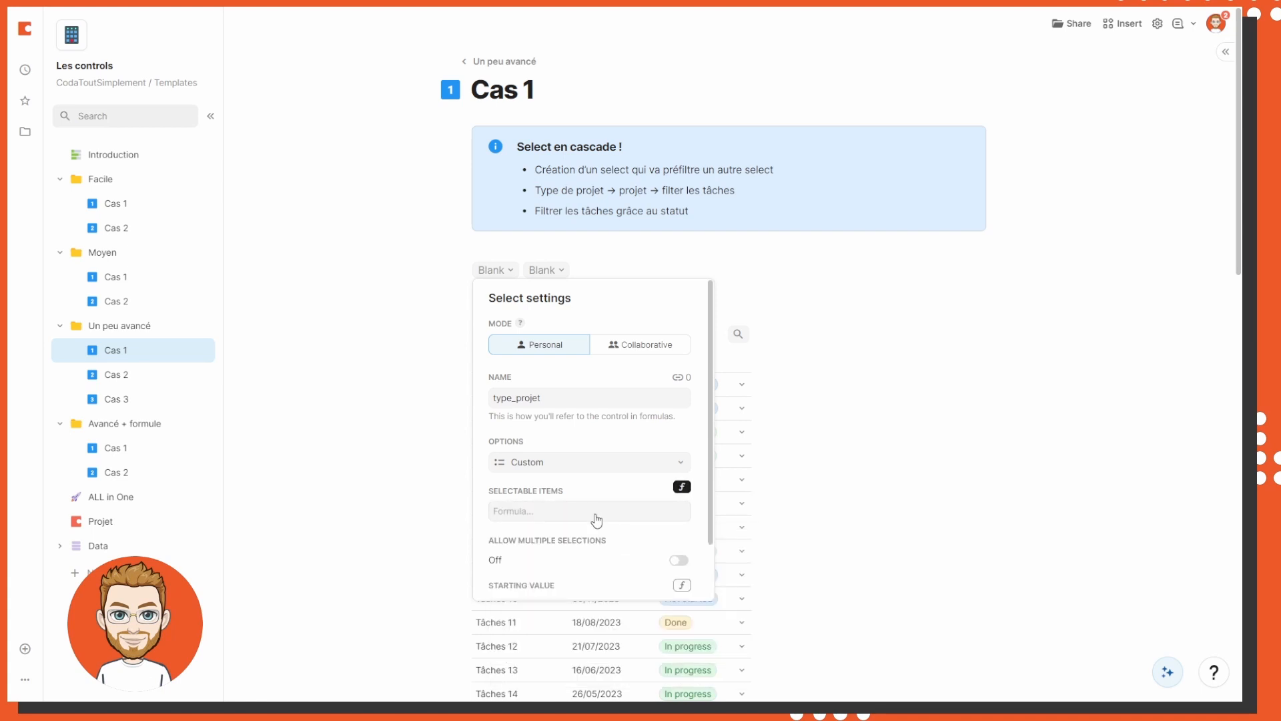
click(595, 518)
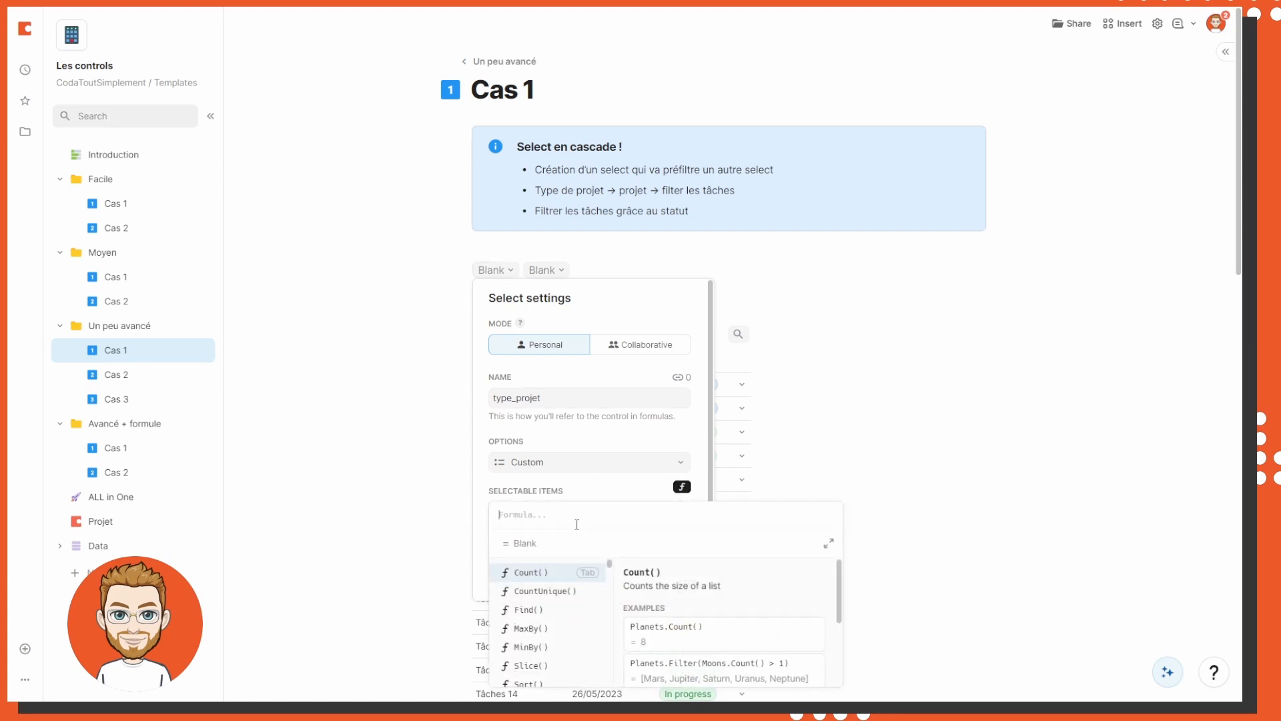
text(DB statut proj)
click(559, 593)
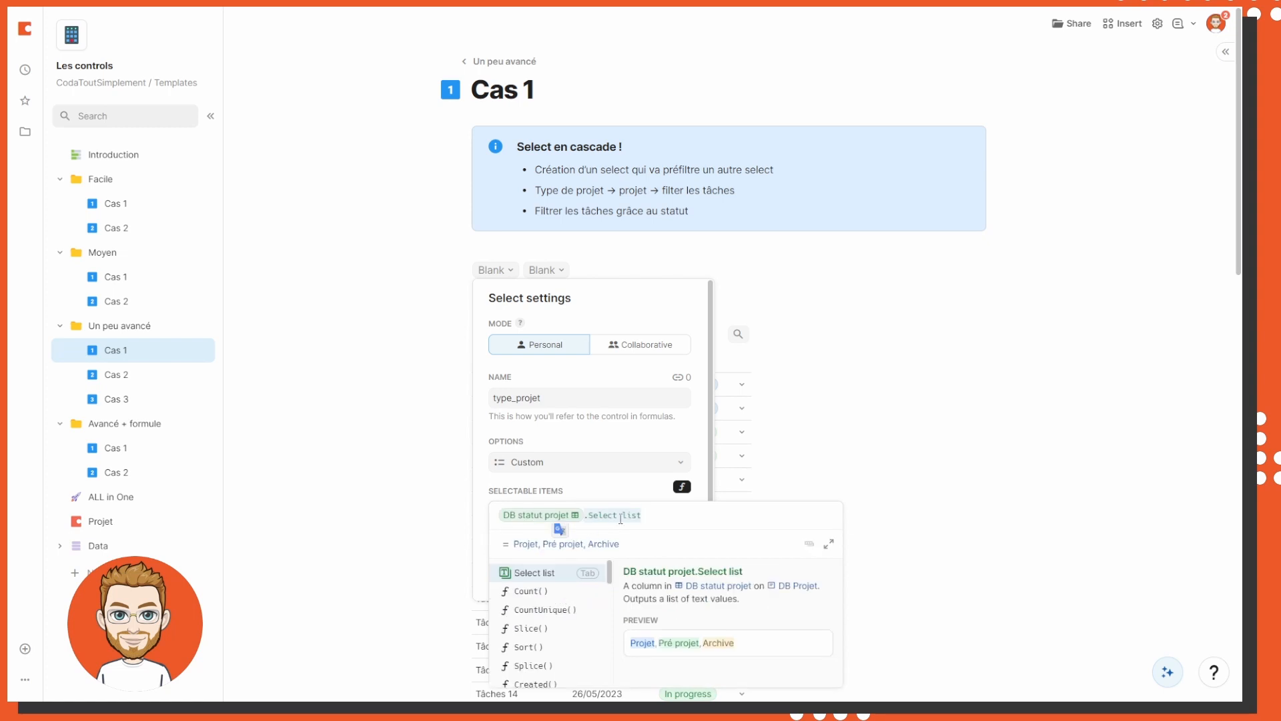
click(647, 500)
Review the type_projet control's settings for multiple selections, sorting and adding new options
scroll(553, 494, down, 1)
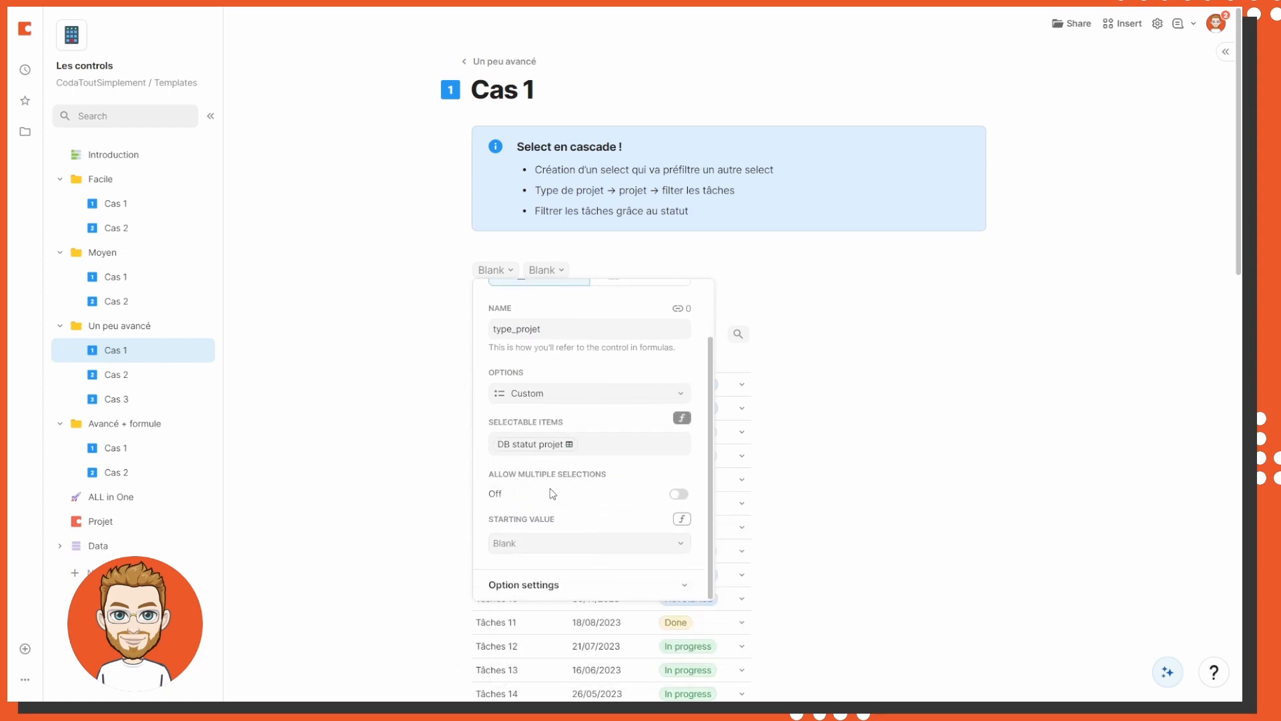
click(614, 483)
click(542, 489)
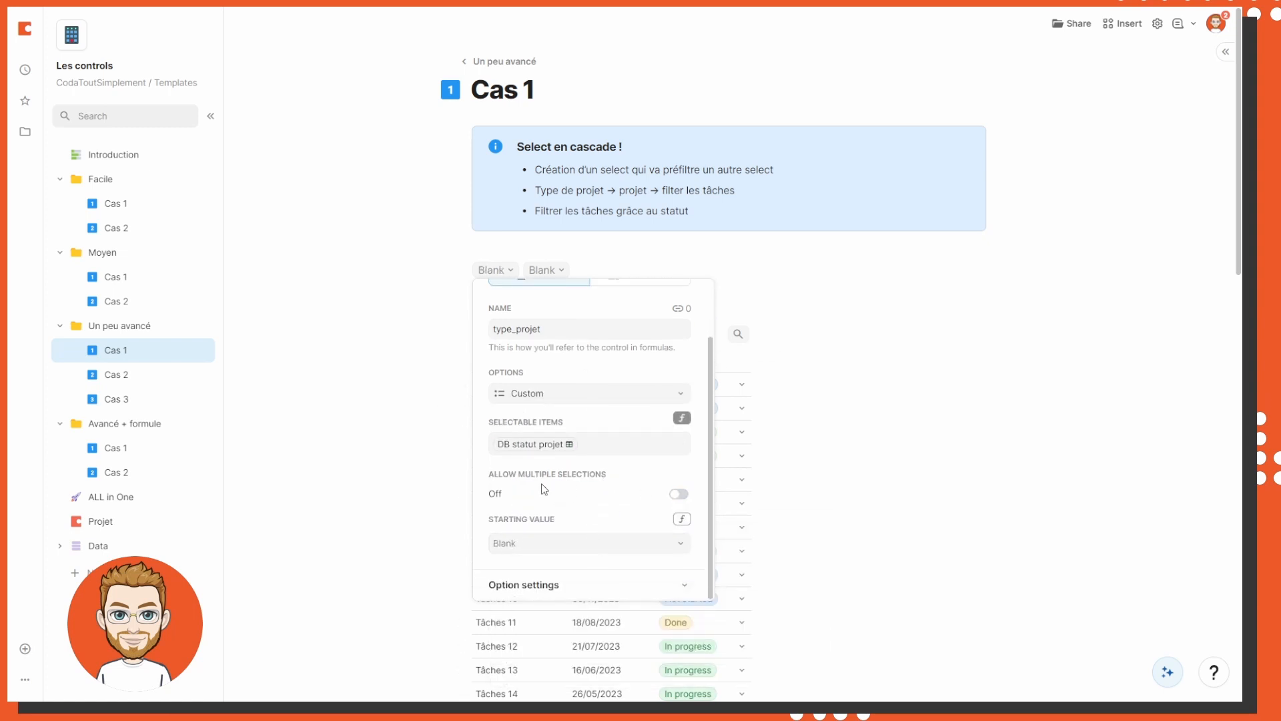
click(680, 495)
click(687, 500)
click(602, 585)
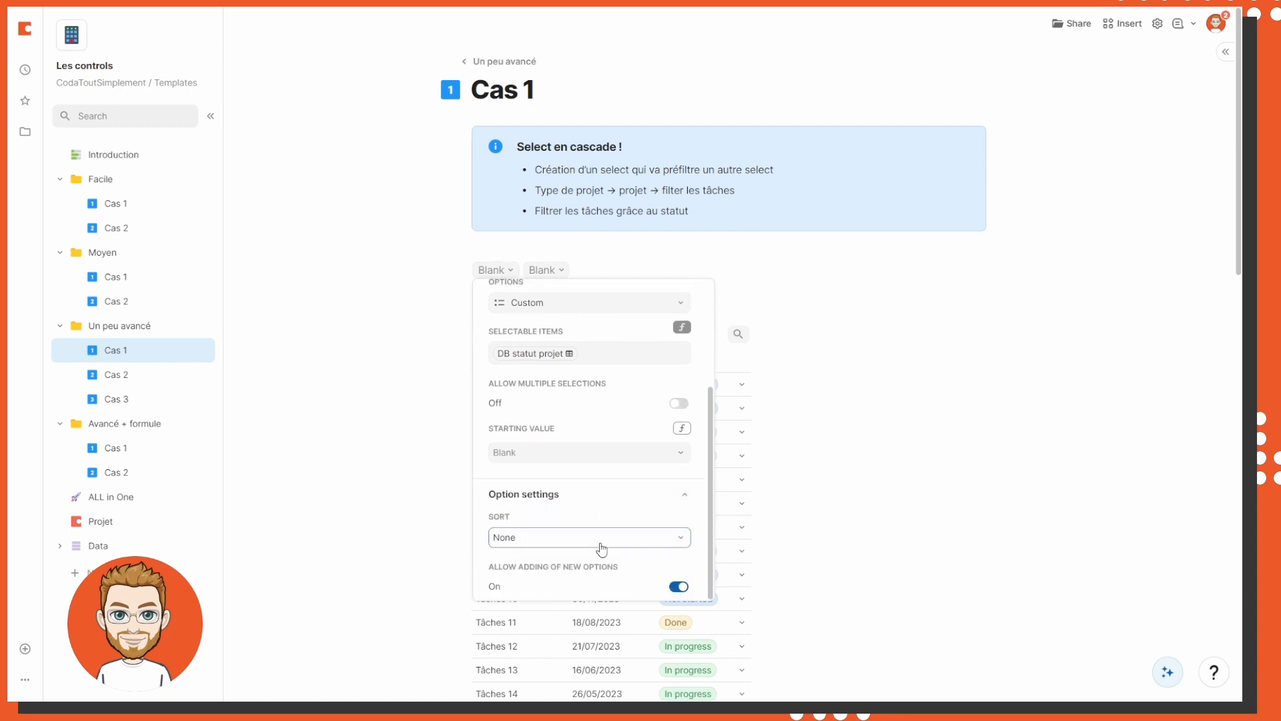
click(602, 538)
click(581, 563)
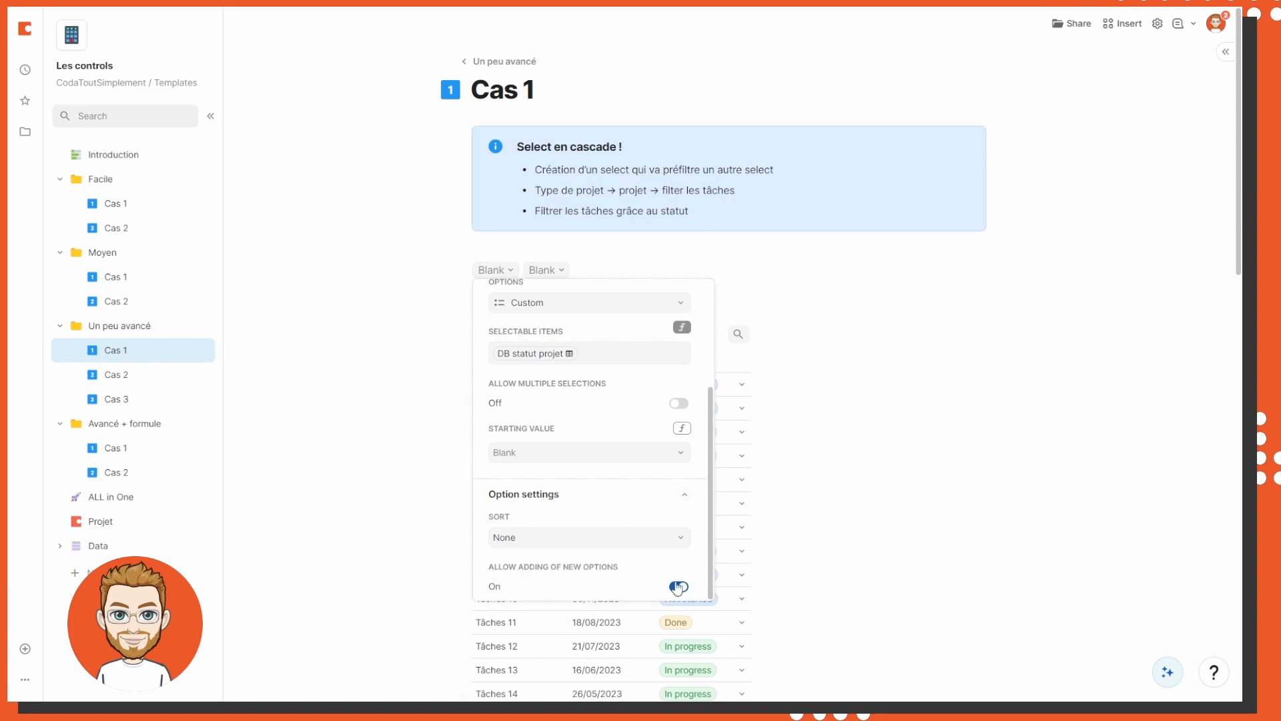
Check the project types offered by the type_projet select control
click(500, 274)
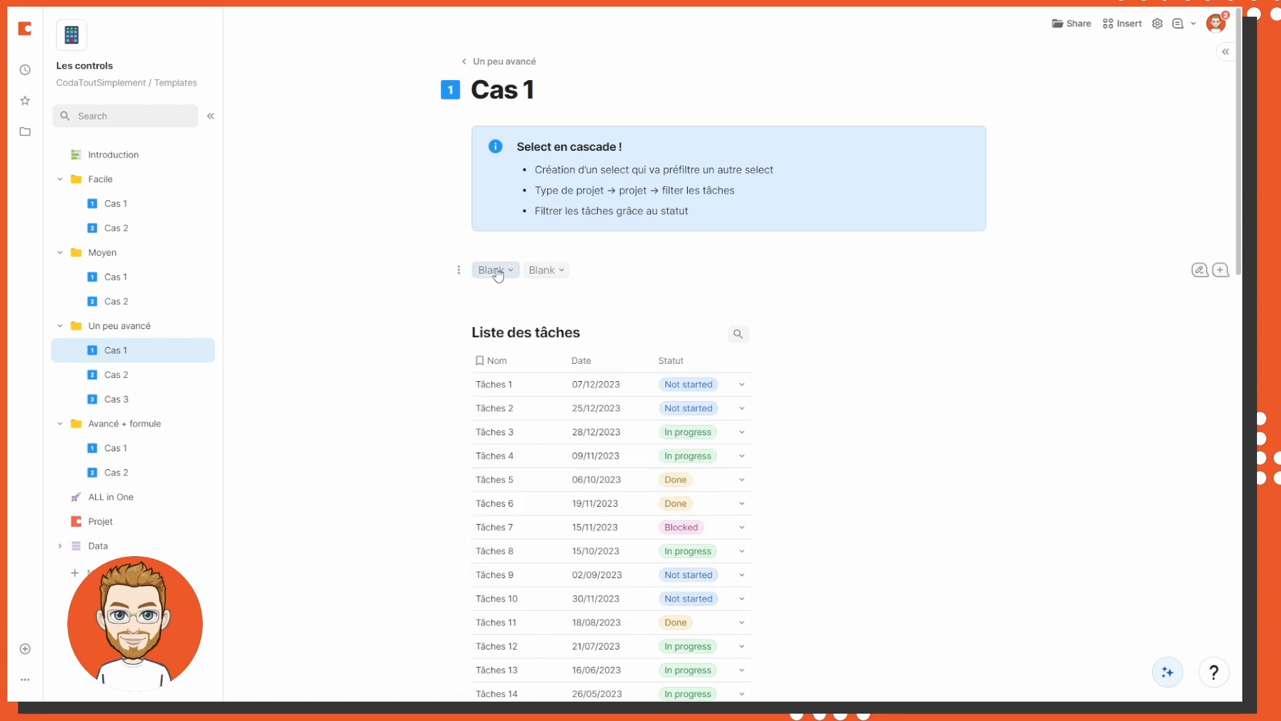
click(495, 270)
click(458, 247)
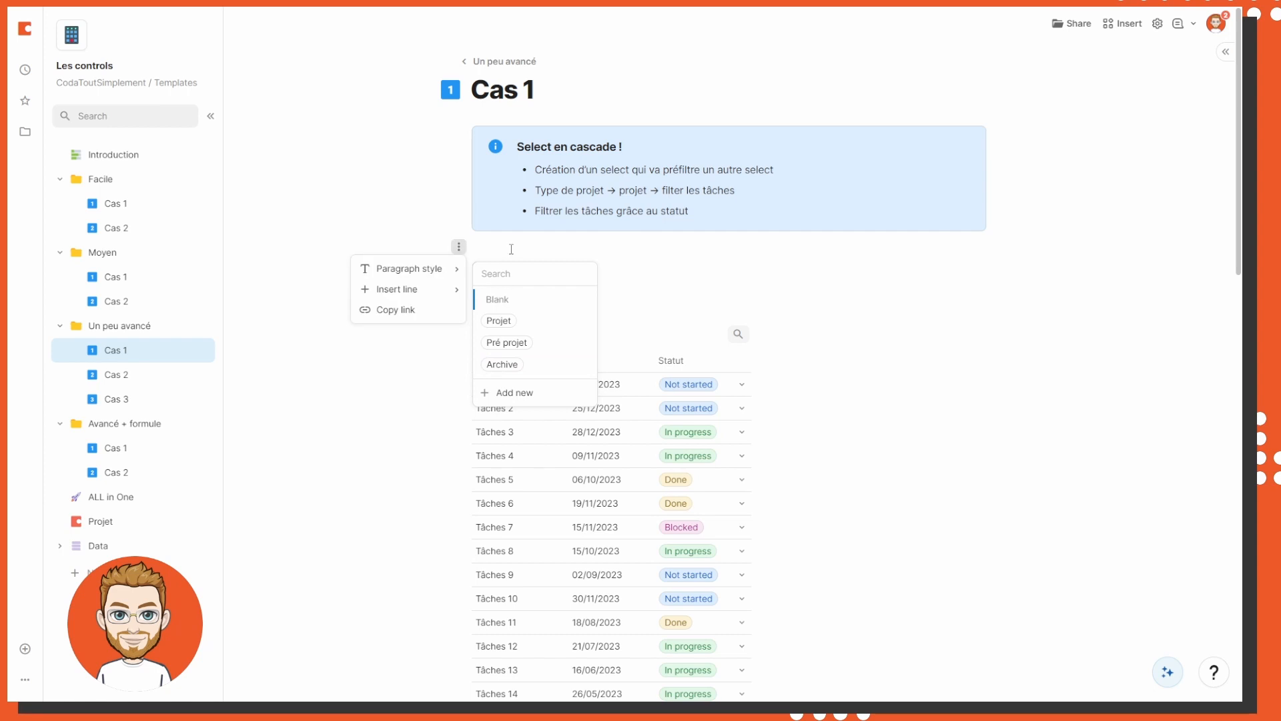
Turn off adding new options for the type_projet select control and check its list of project types
click(512, 249)
right_click(495, 276)
scroll(652, 586, down, 3)
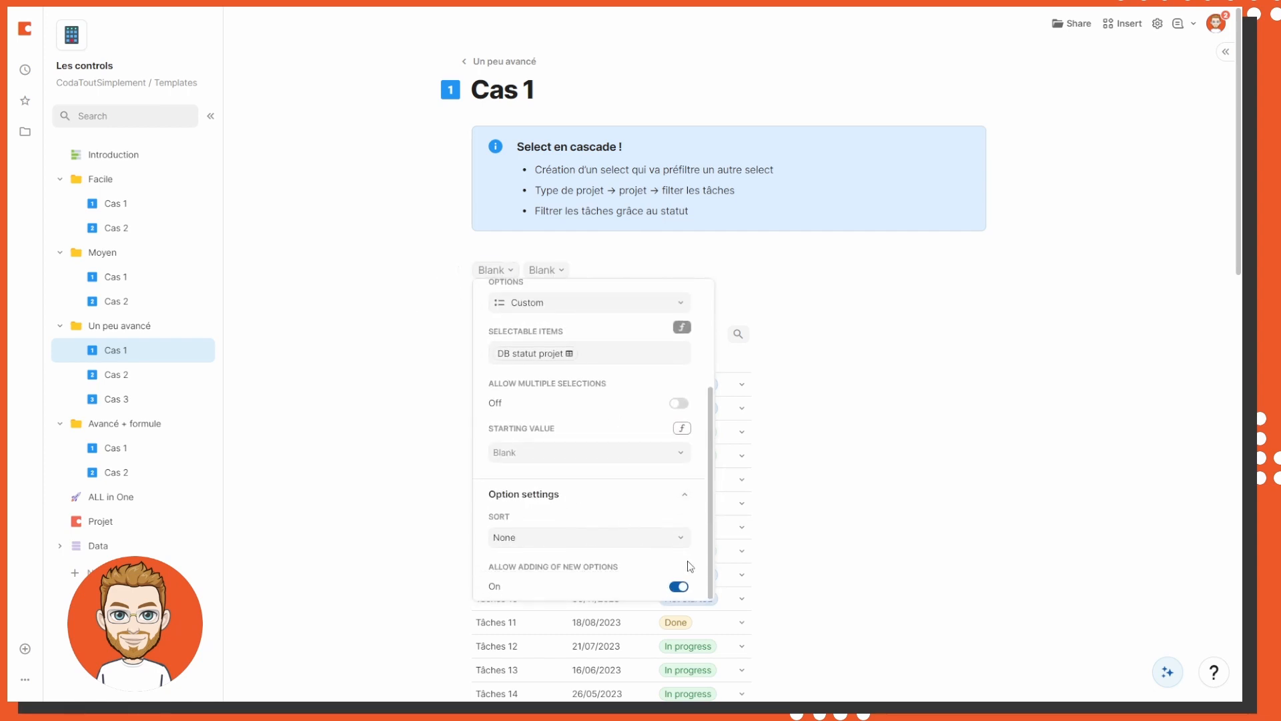
click(788, 282)
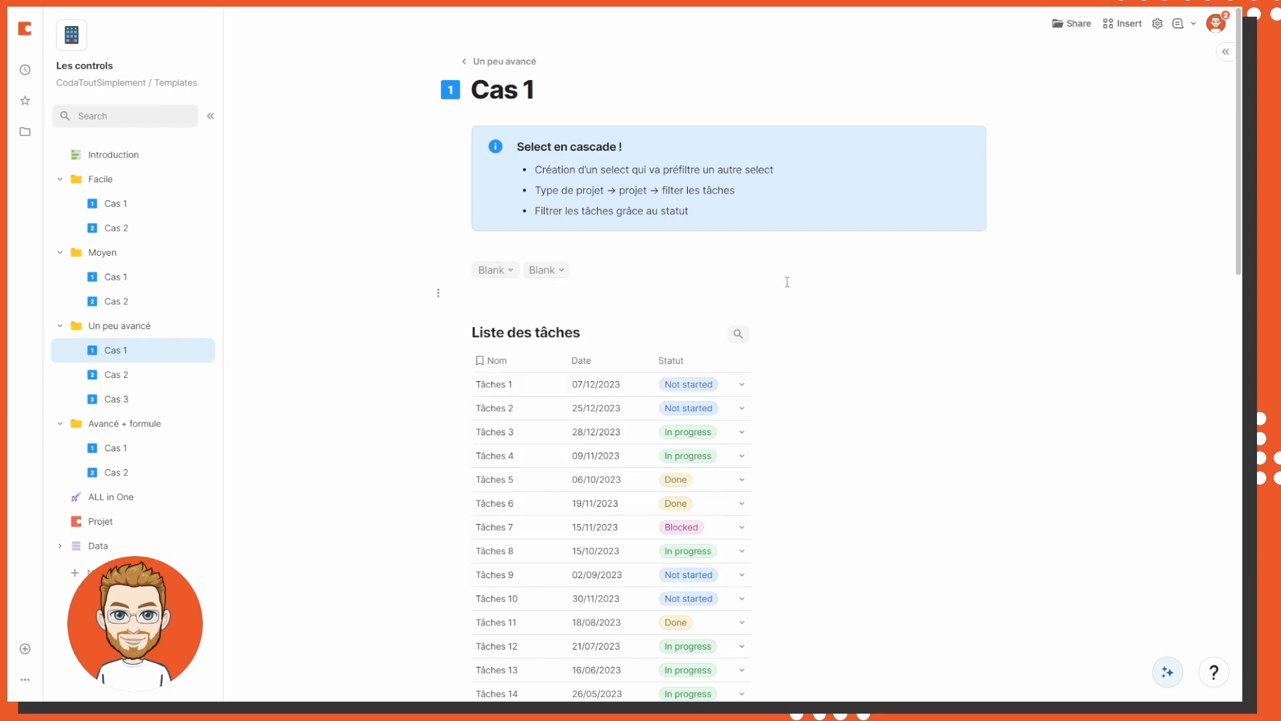
click(511, 271)
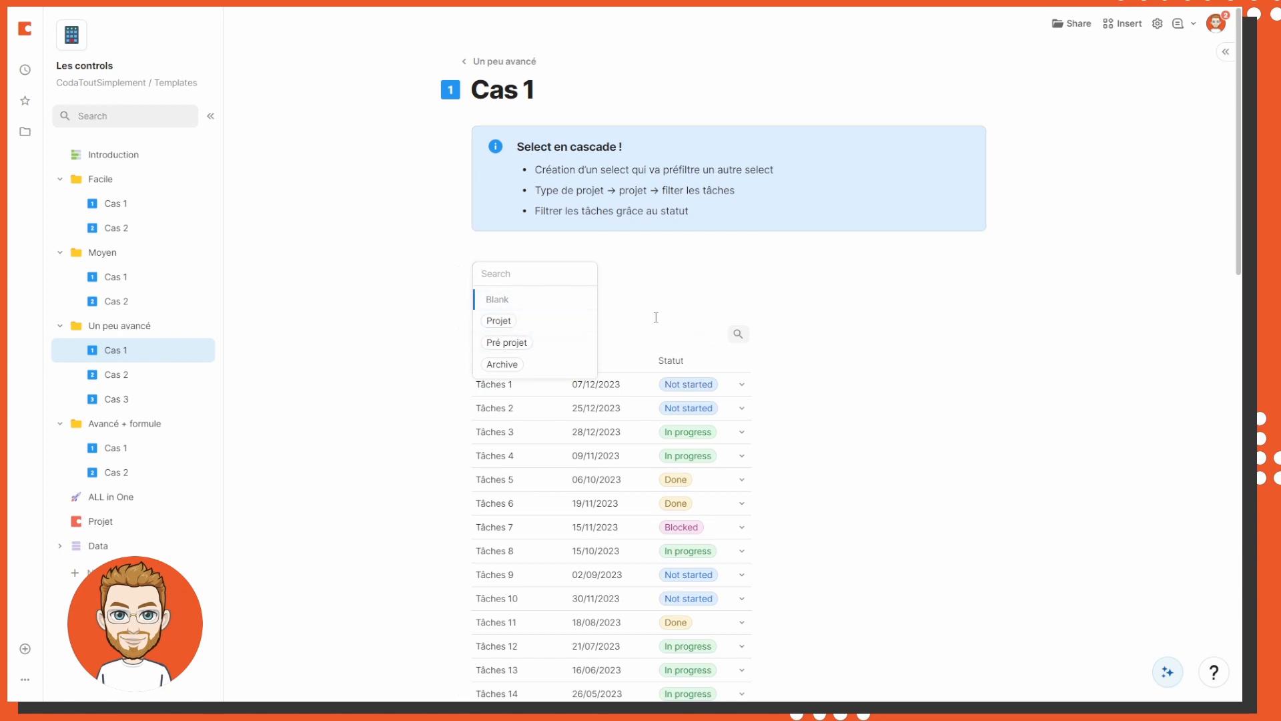
Set the type_projet control to Pré projet and check which projects the second select control offers
click(561, 270)
click(498, 276)
click(501, 320)
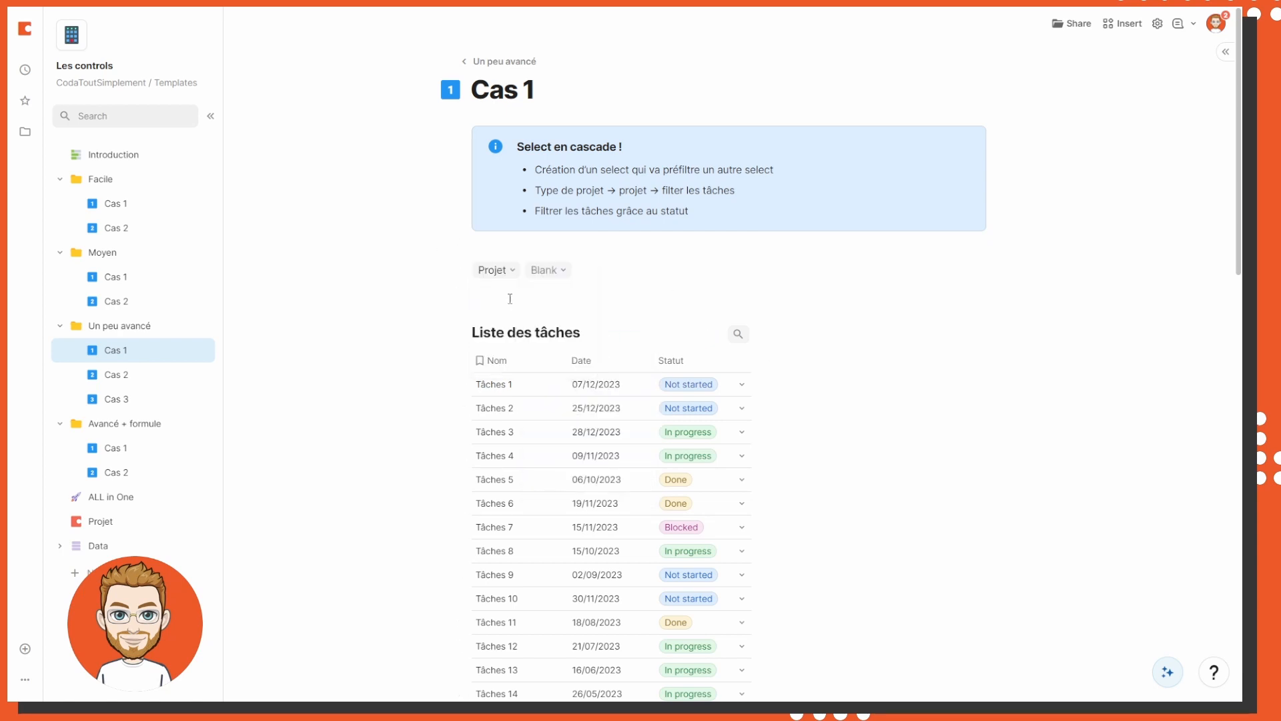
click(503, 274)
click(542, 341)
click(564, 270)
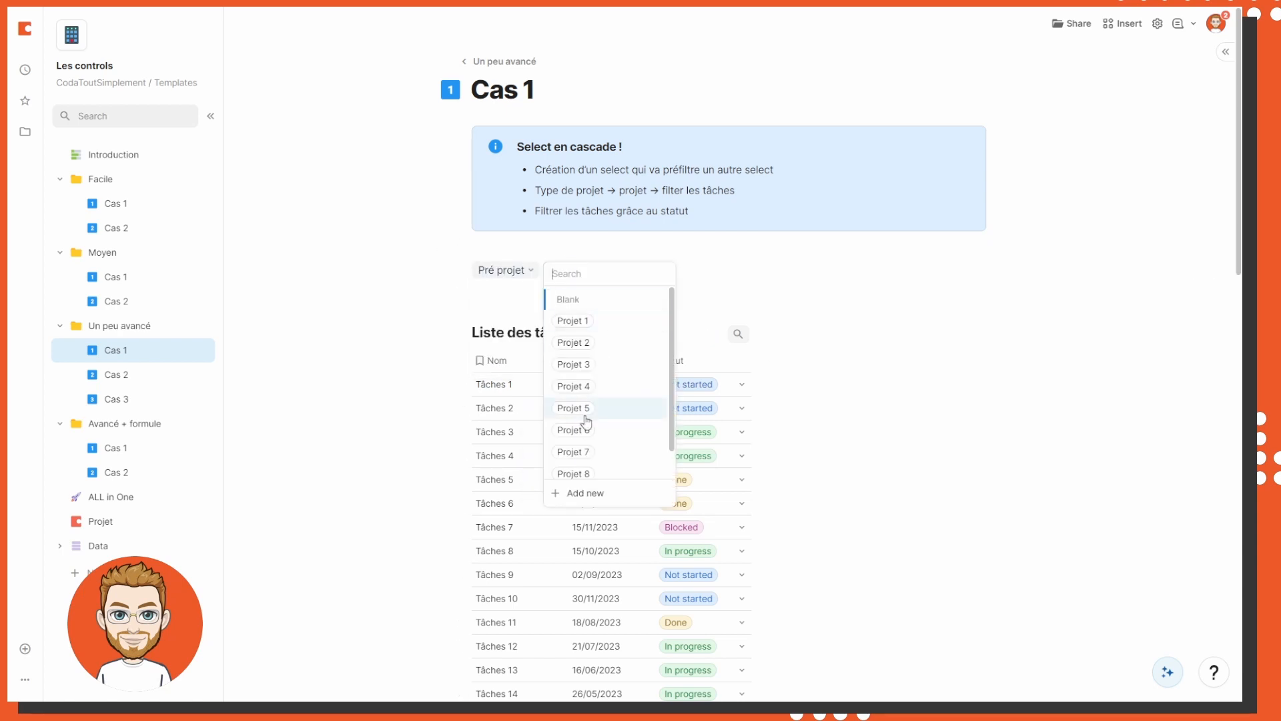
scroll(623, 416, down, 1)
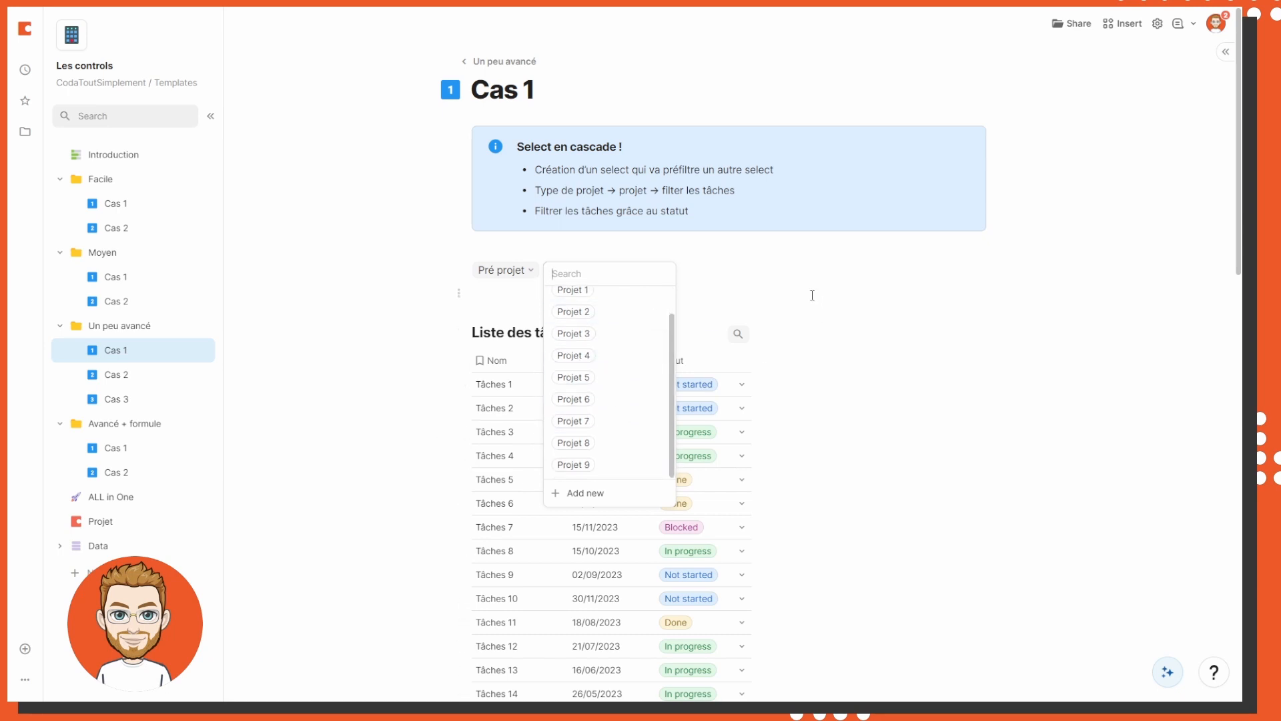
Append a Filter function to DB Projet in the selectable items formula of the project select control
click(571, 275)
click(571, 278)
click(670, 523)
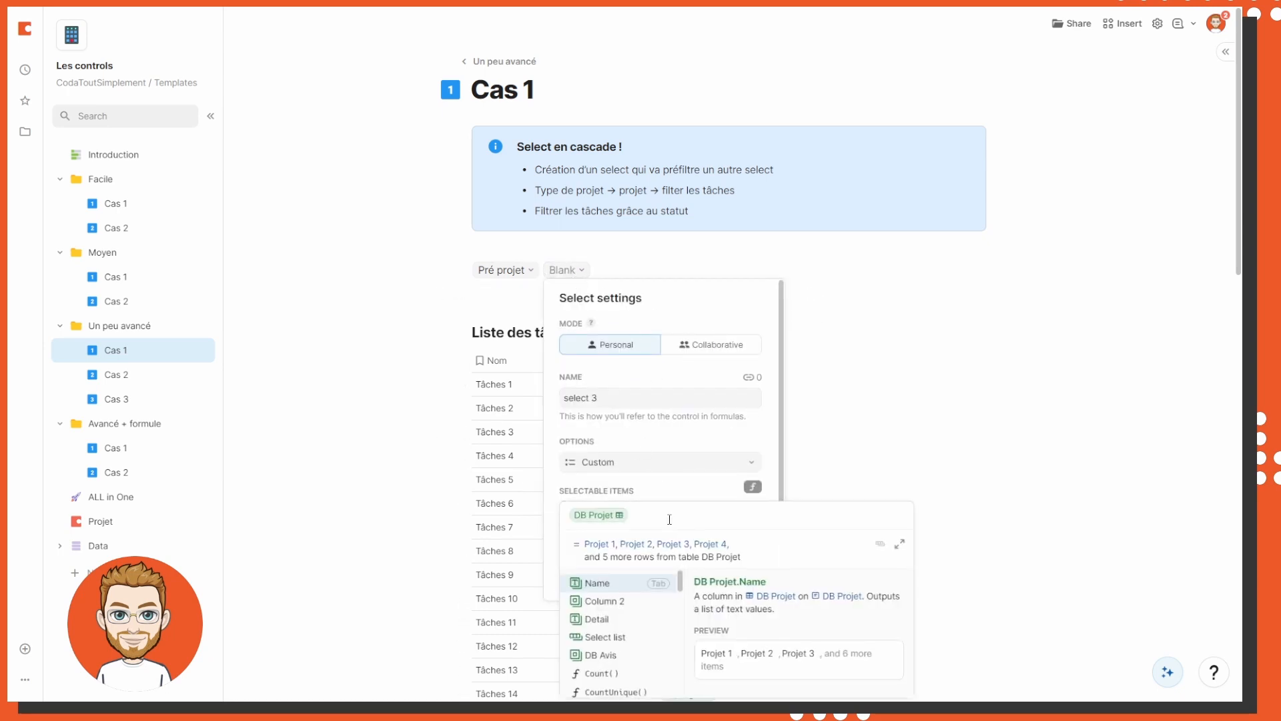
click(598, 513)
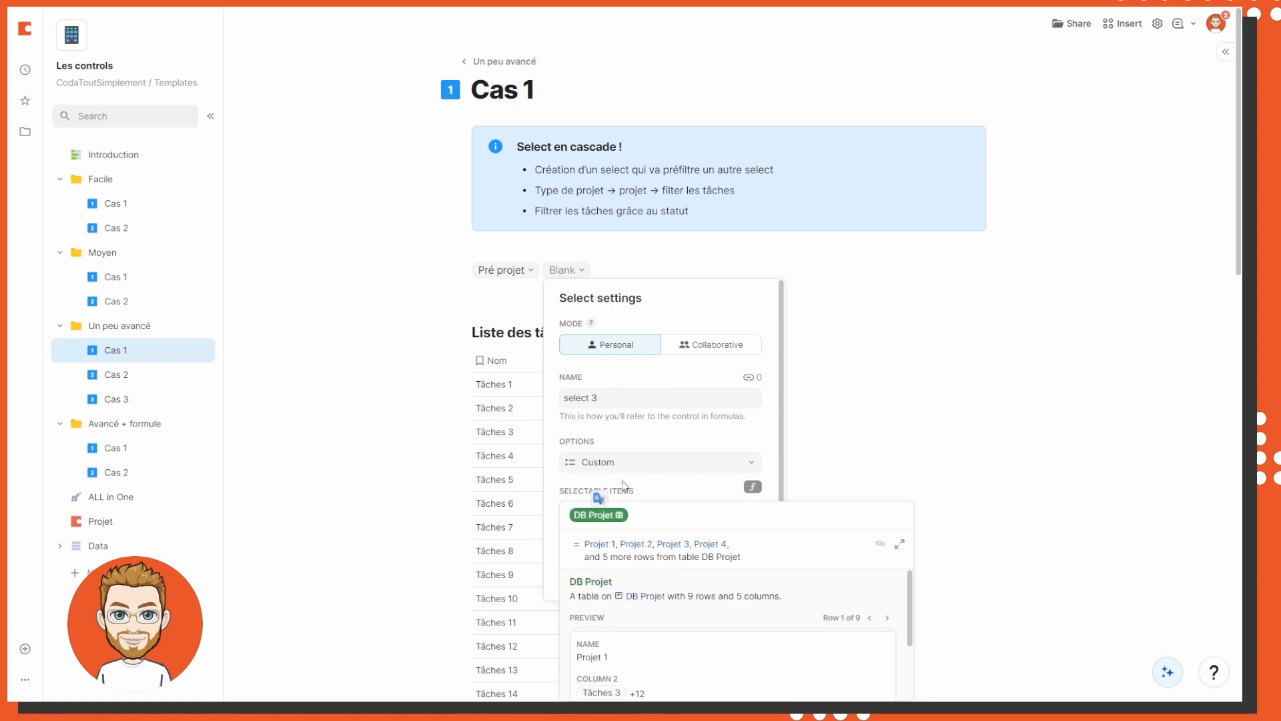
click(640, 510)
text(.Filter()
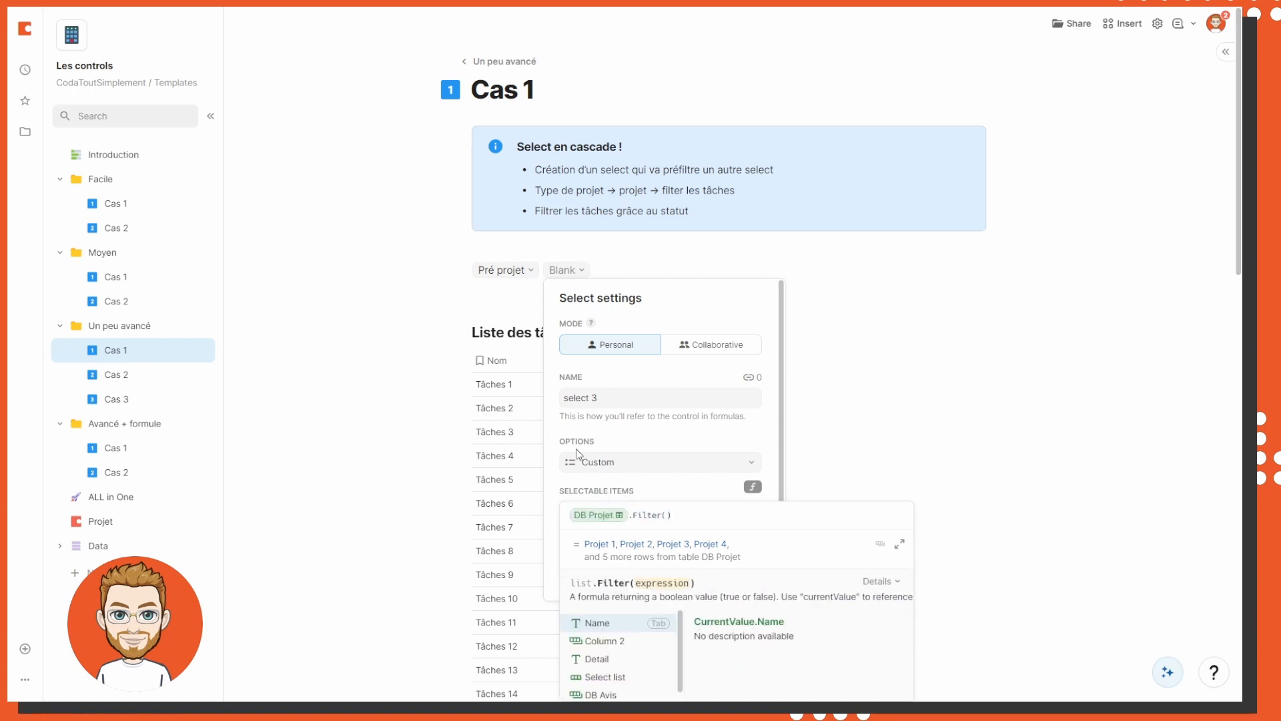
Set the filter condition to Select list == type_projet, checking the type control's name in its settings
key(Down)
key(Down)
key(Down)
key(Tab)
text(== Projet)
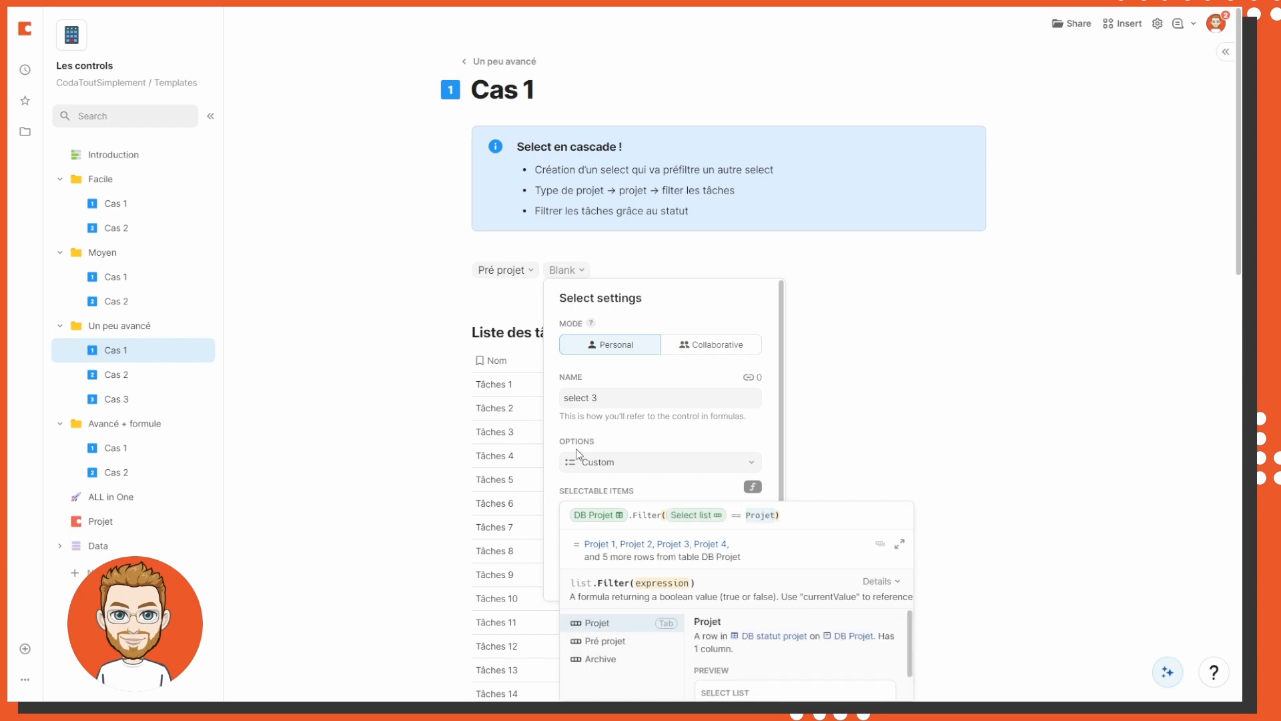
click(500, 269)
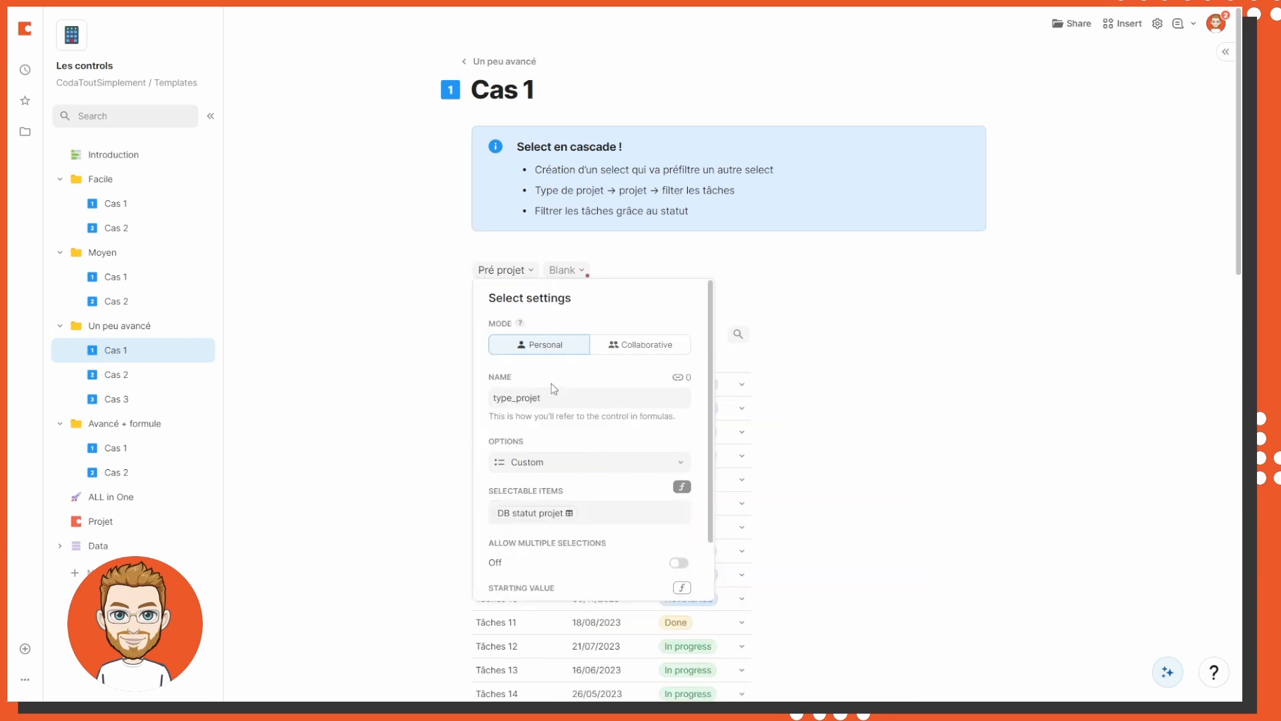
click(579, 270)
click(748, 515)
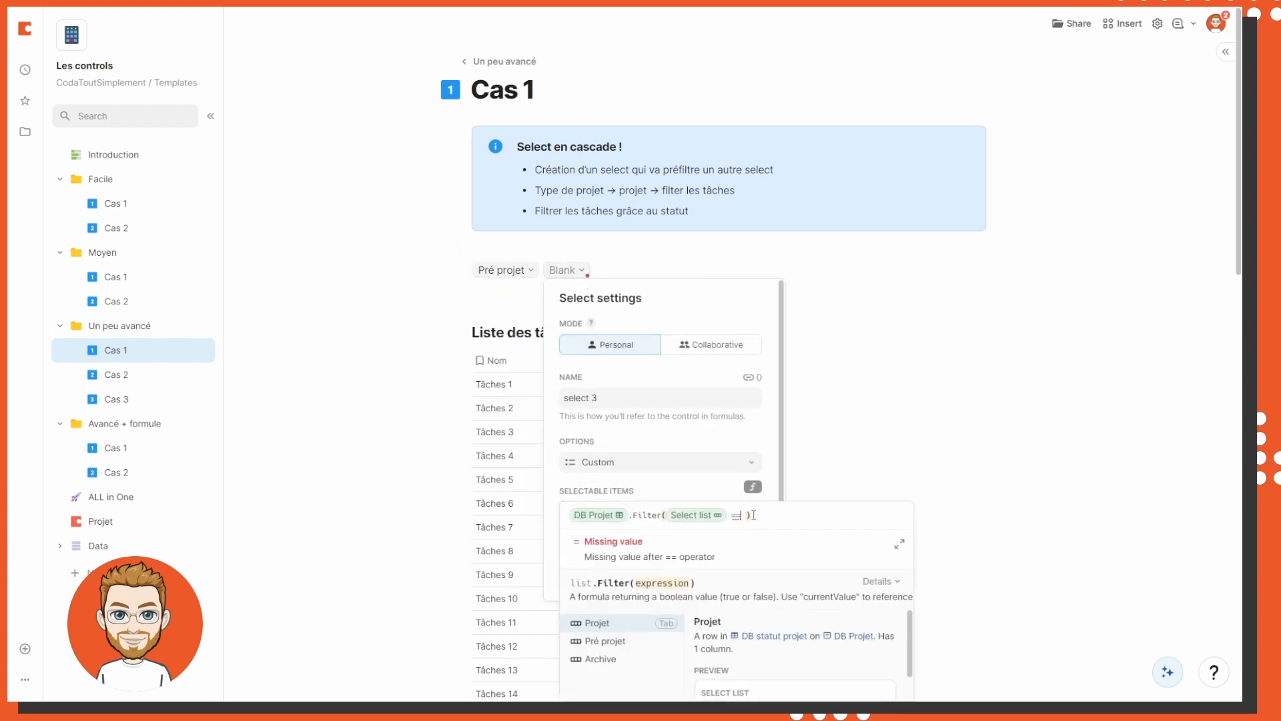
text(type_projet)
key(Tab)
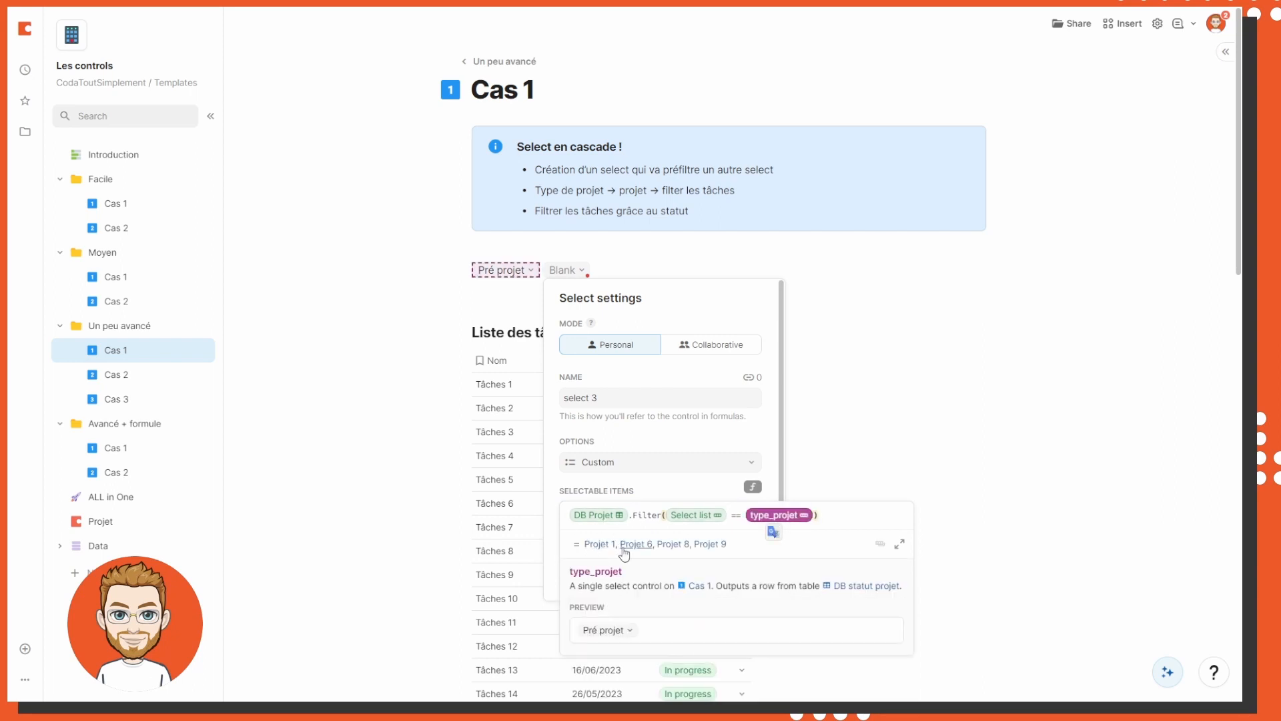
click(837, 338)
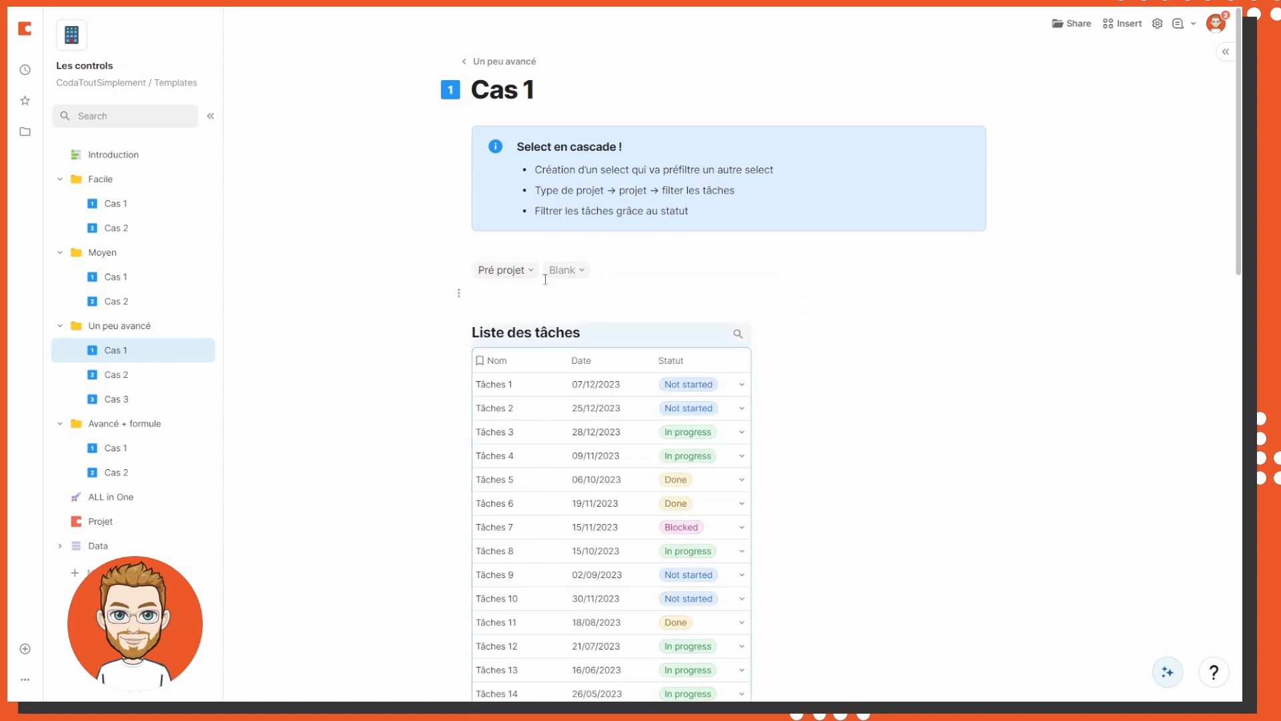
Turn off adding new options for the project select control
click(565, 274)
click(604, 248)
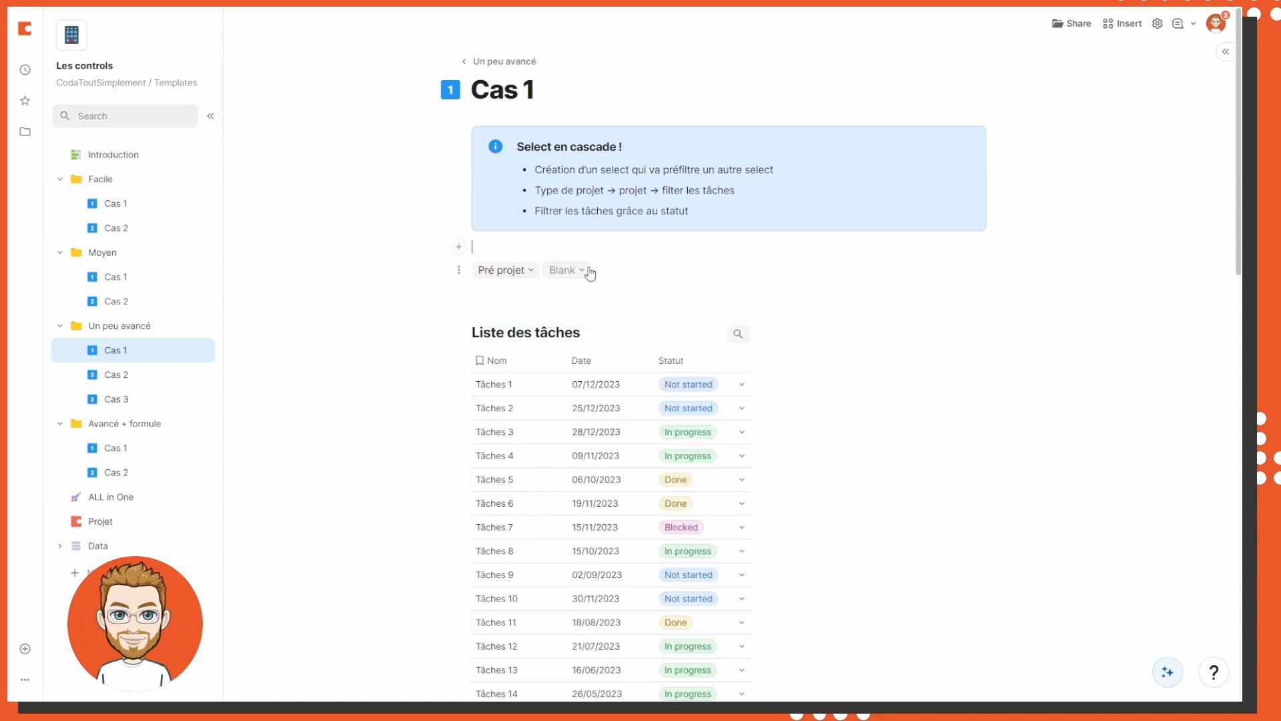
click(592, 271)
scroll(674, 561, down, 3)
click(754, 587)
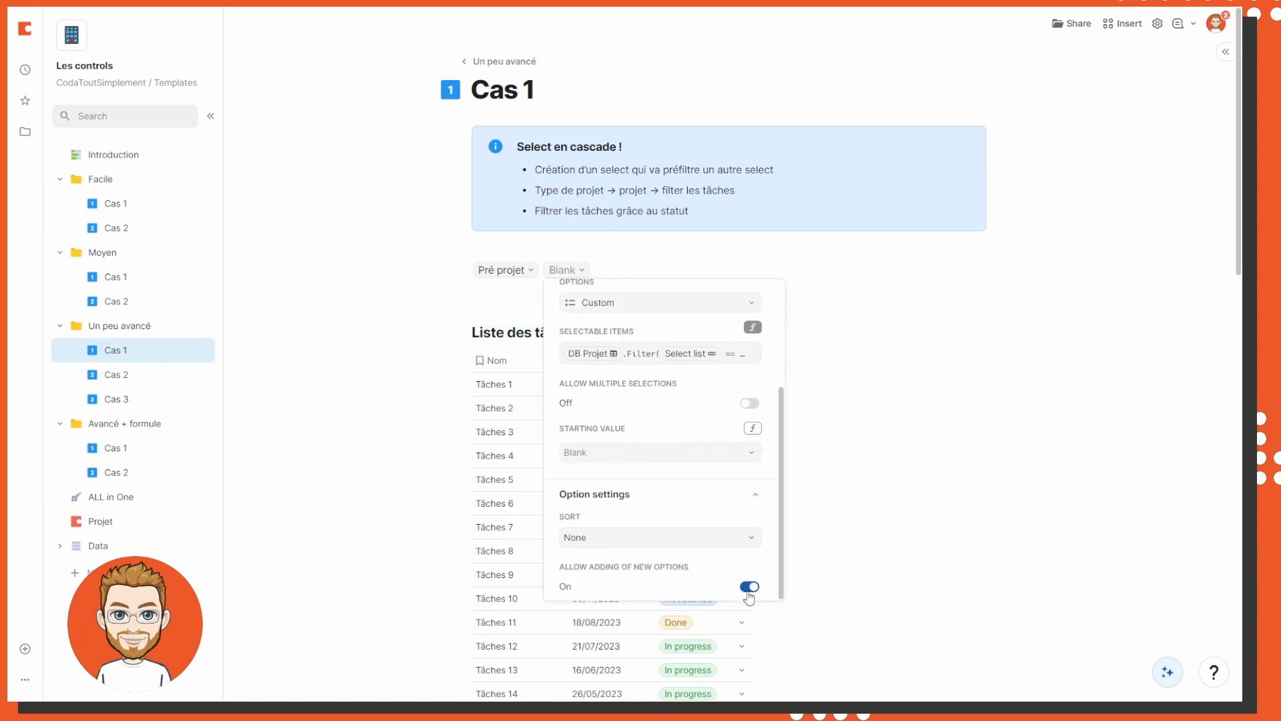
click(834, 394)
Test the cascading selects by choosing Projet 8 under the Pré projet type and Projet 2 under the Projet type
click(580, 271)
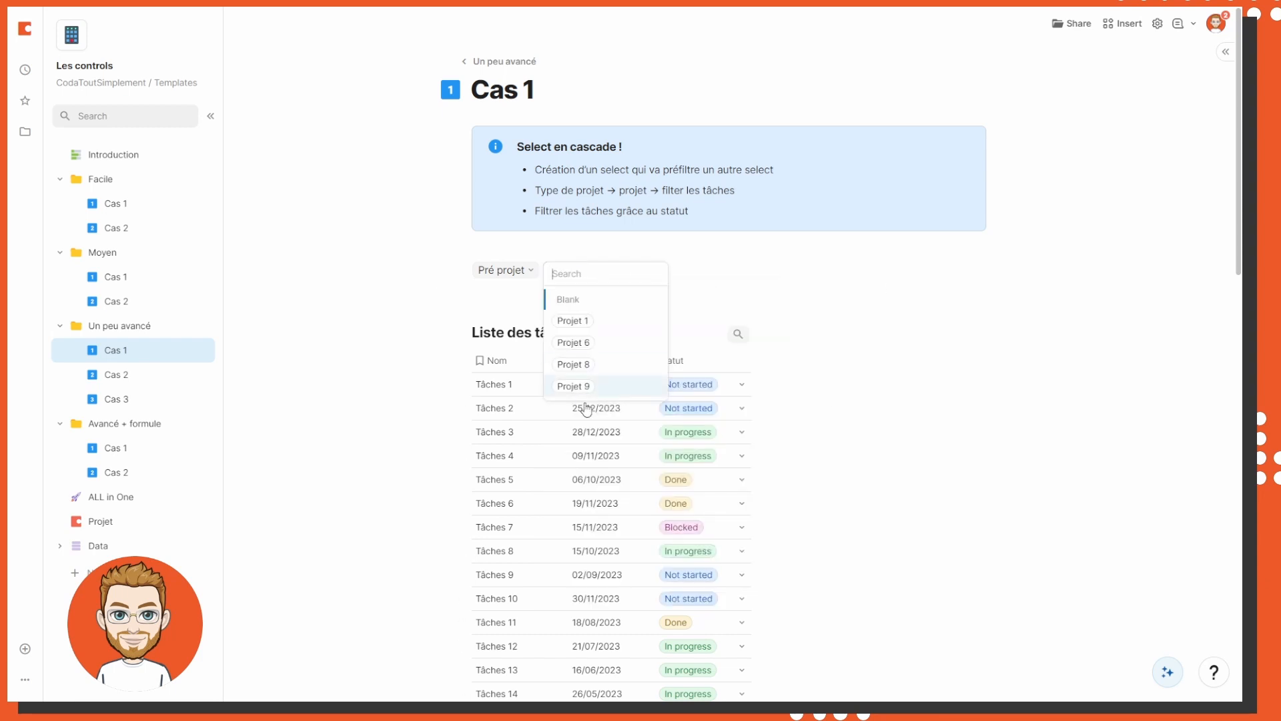
click(641, 318)
click(573, 270)
click(591, 342)
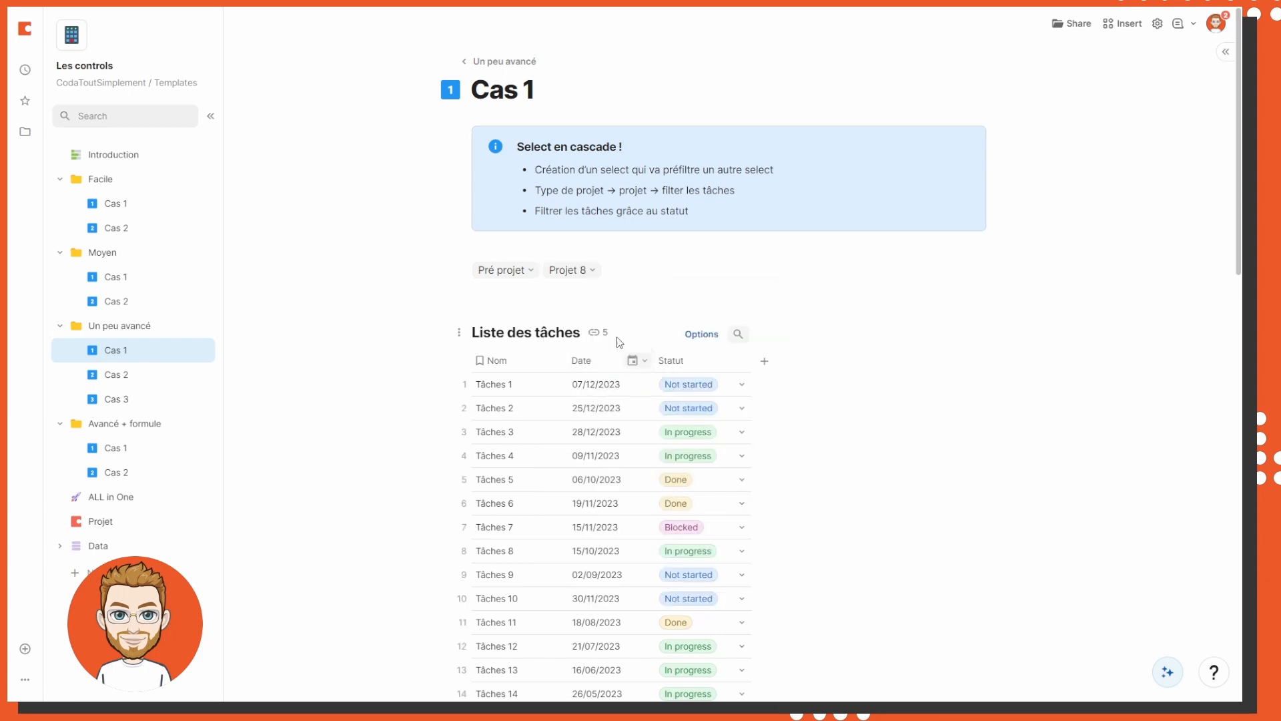
click(588, 270)
click(710, 298)
click(521, 271)
click(542, 322)
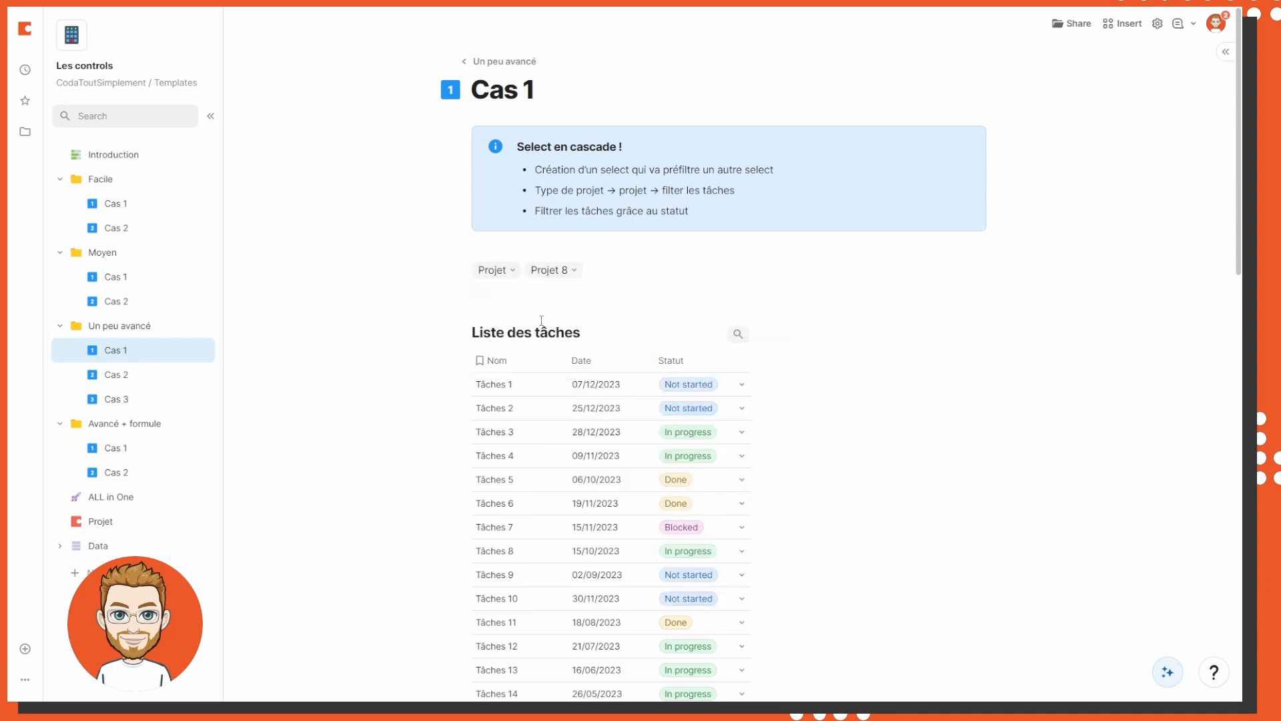
click(572, 273)
click(597, 323)
Add a DB Projet filter to the Liste des tâches table that uses the canvas control select 3
click(701, 333)
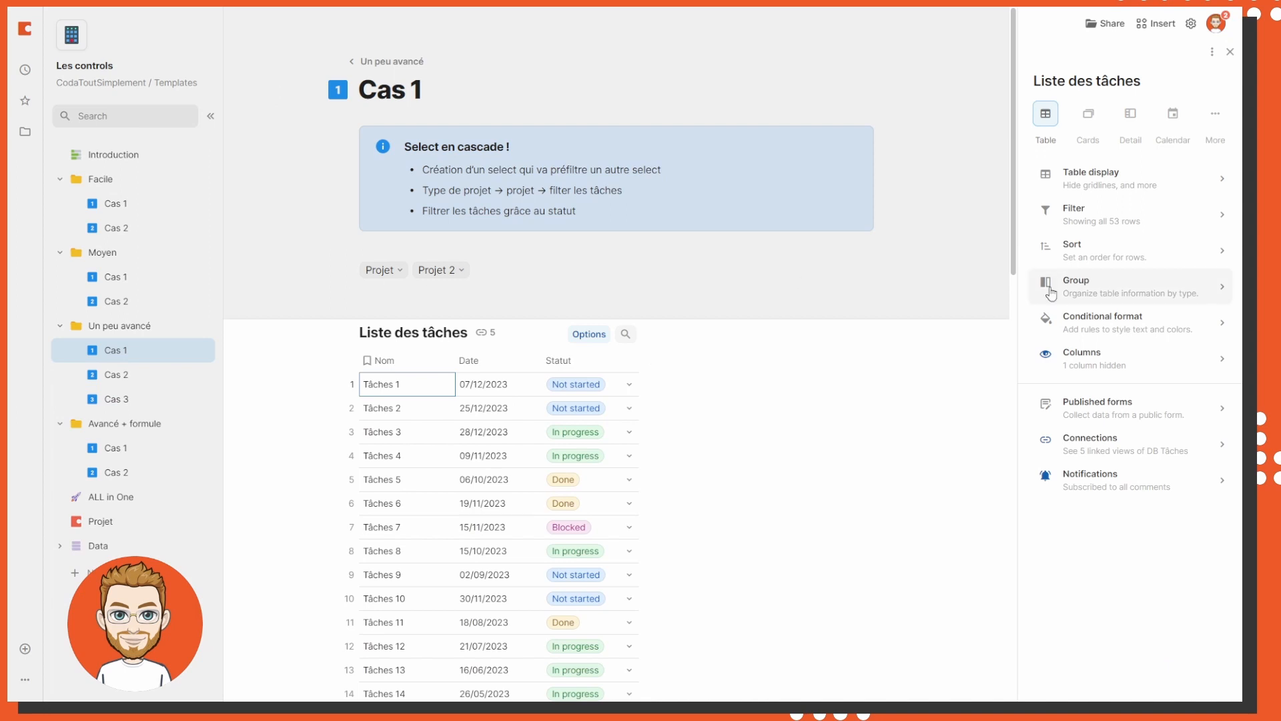
click(463, 270)
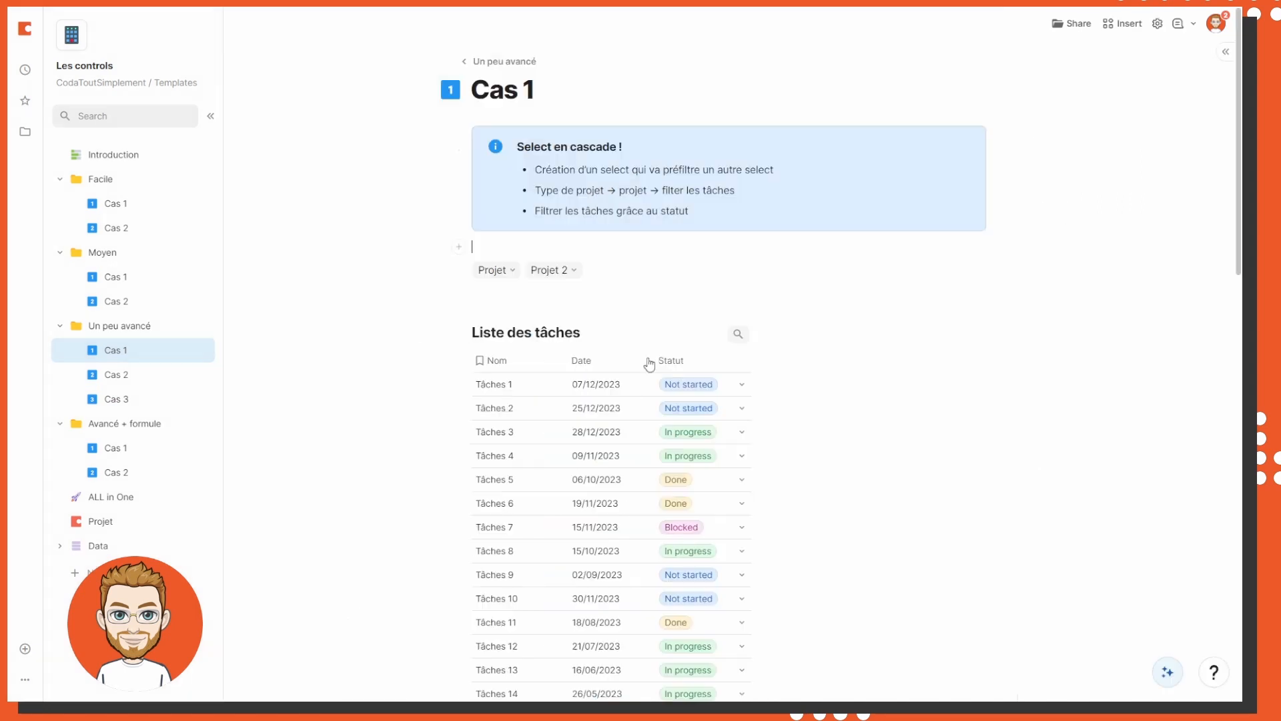
click(698, 335)
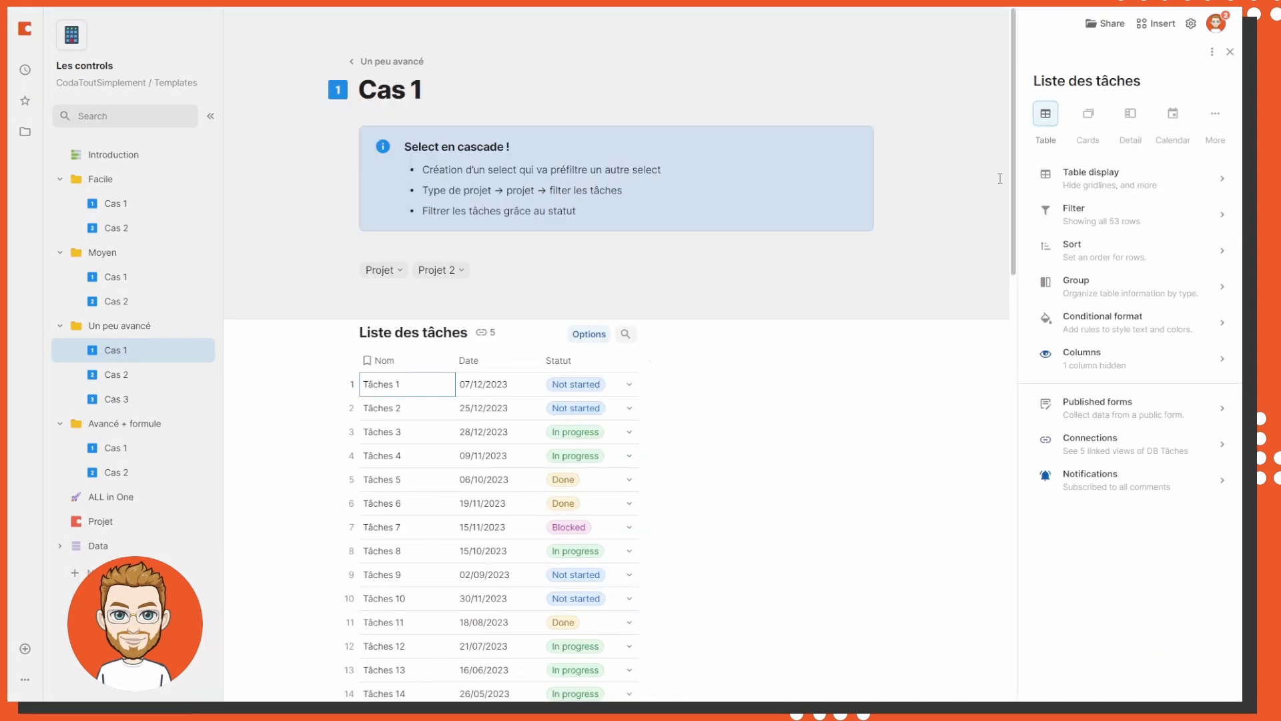
click(1100, 217)
click(1095, 247)
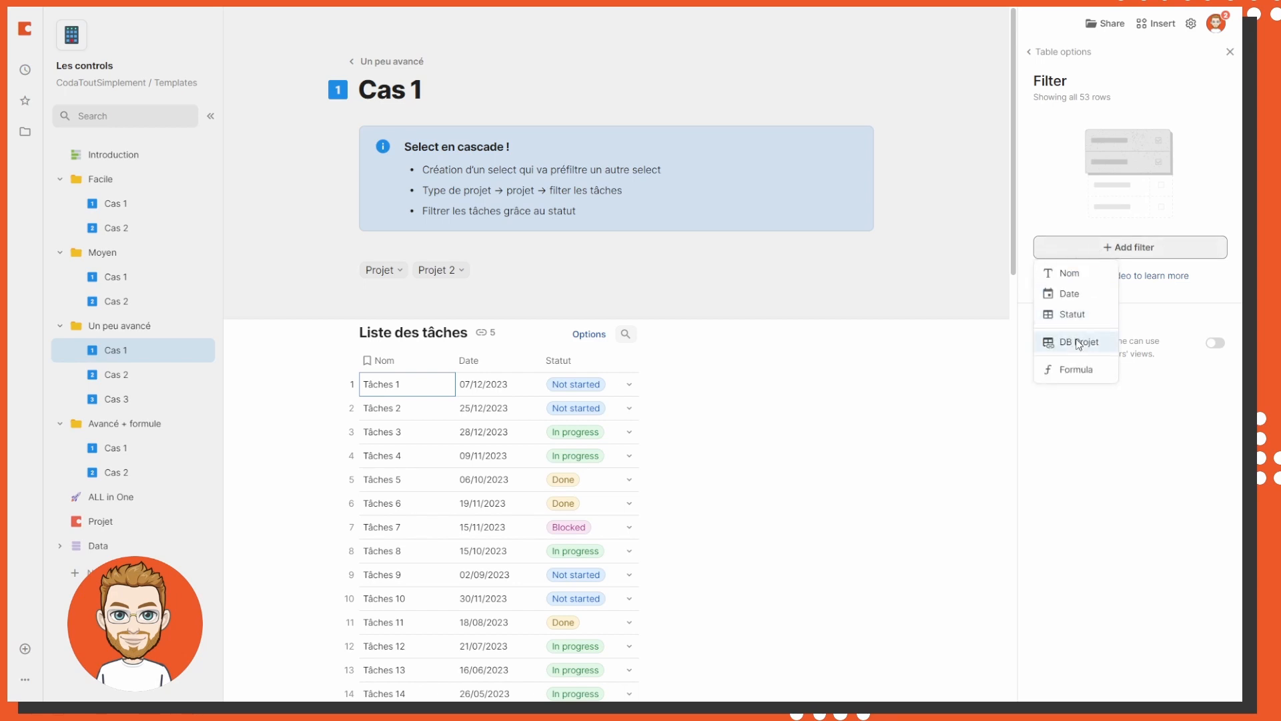
click(1071, 342)
click(1055, 141)
click(1072, 238)
click(1091, 168)
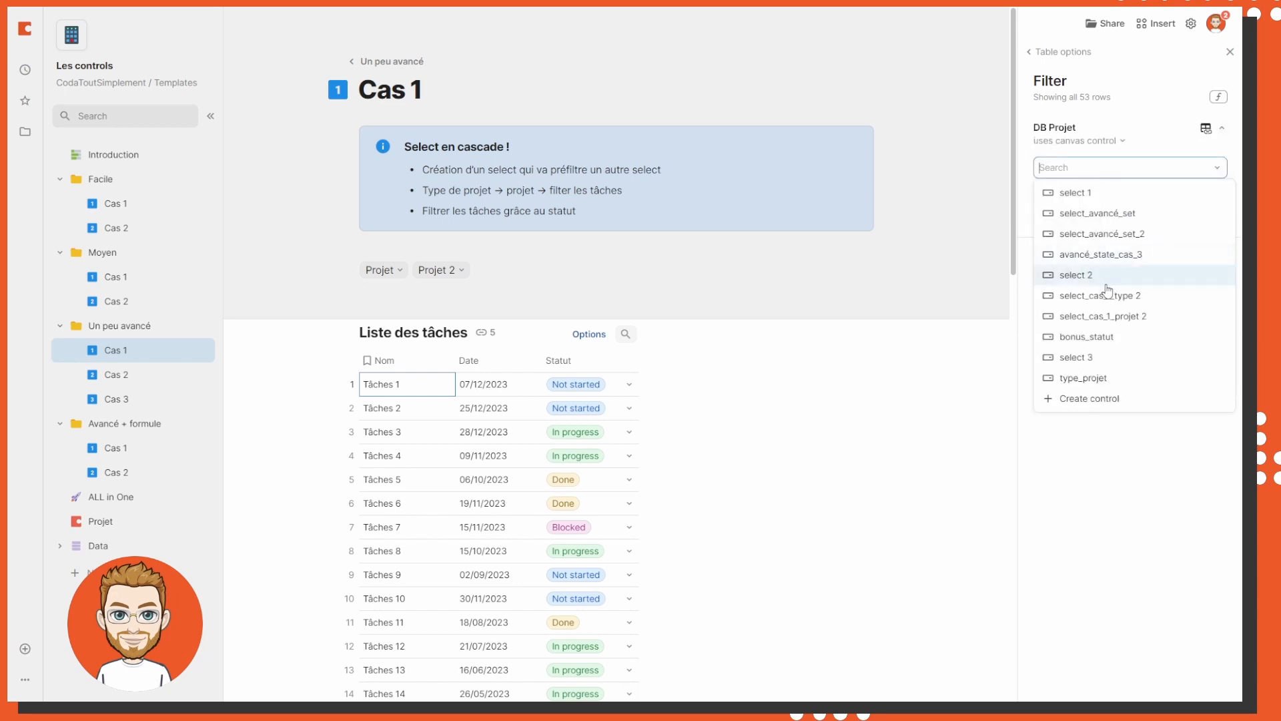
click(1105, 356)
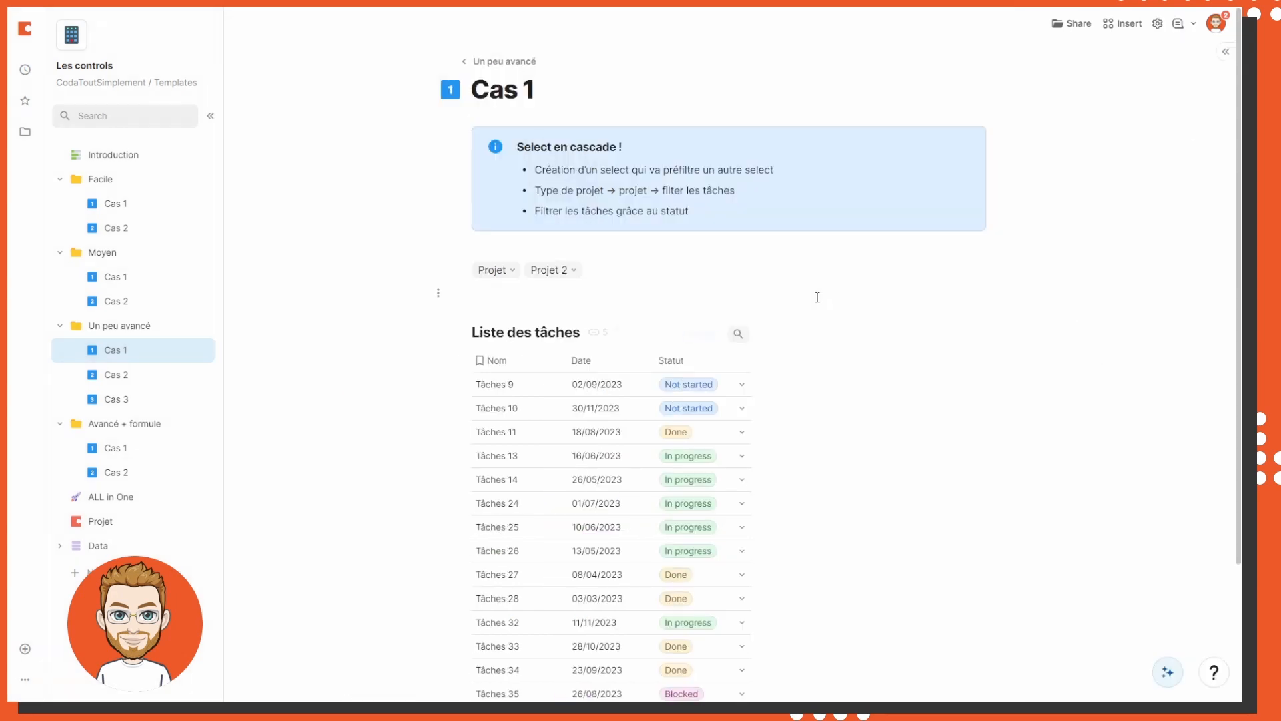
Check the filtered task list for Projet 2 and Projet 7 by switching the project select control
scroll(675, 223, down, 3)
scroll(676, 222, up, 2)
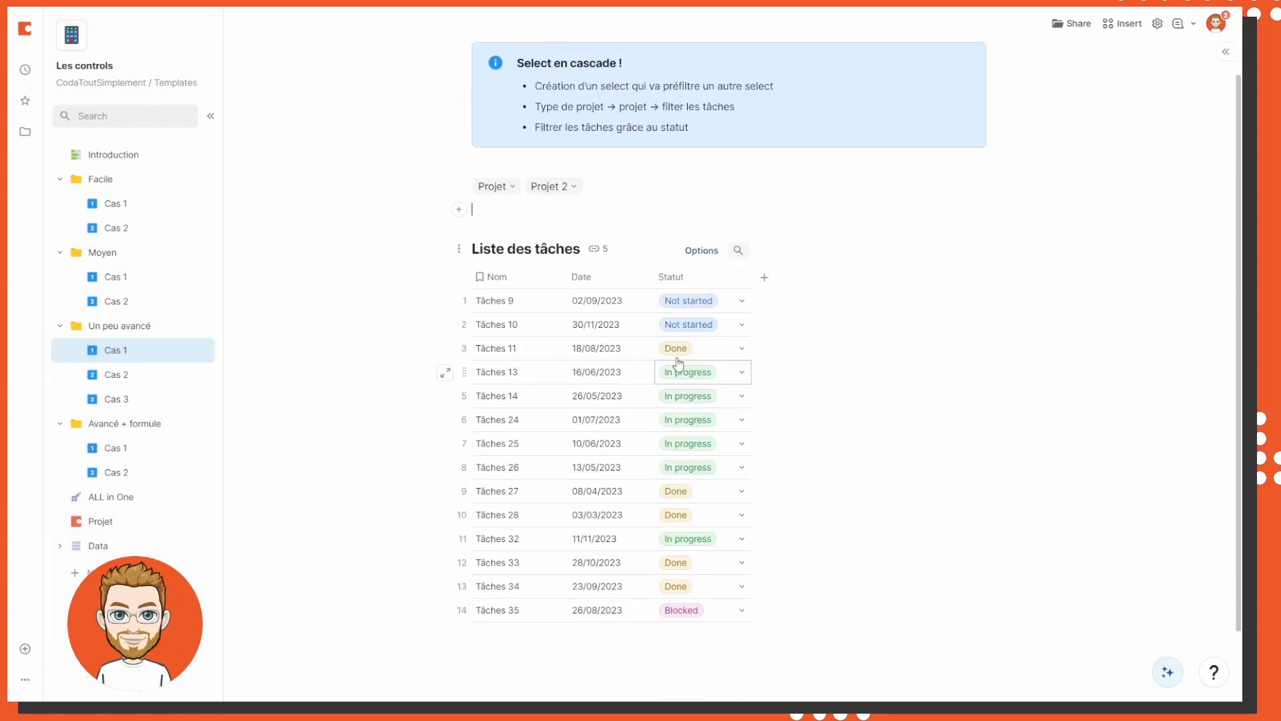
click(528, 193)
click(591, 281)
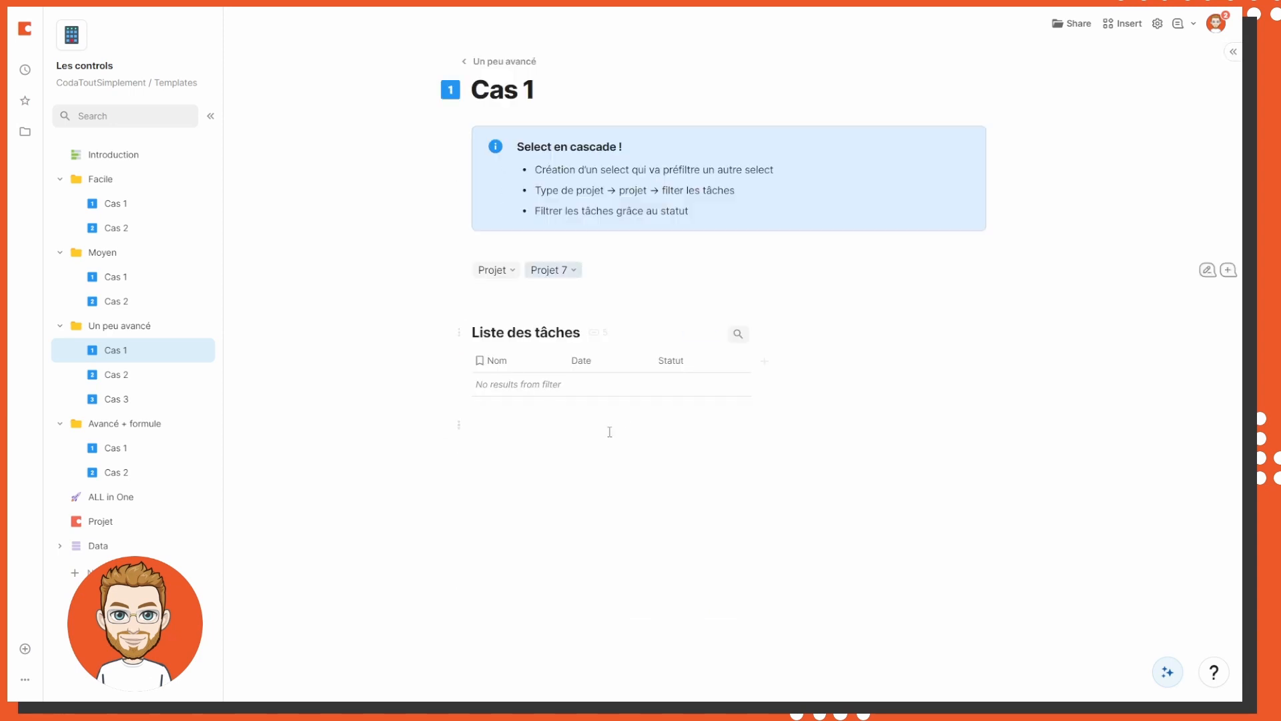
click(569, 270)
click(586, 322)
Set the project type to Archive and view the tasks of Projet 3 and Projet 5
click(496, 270)
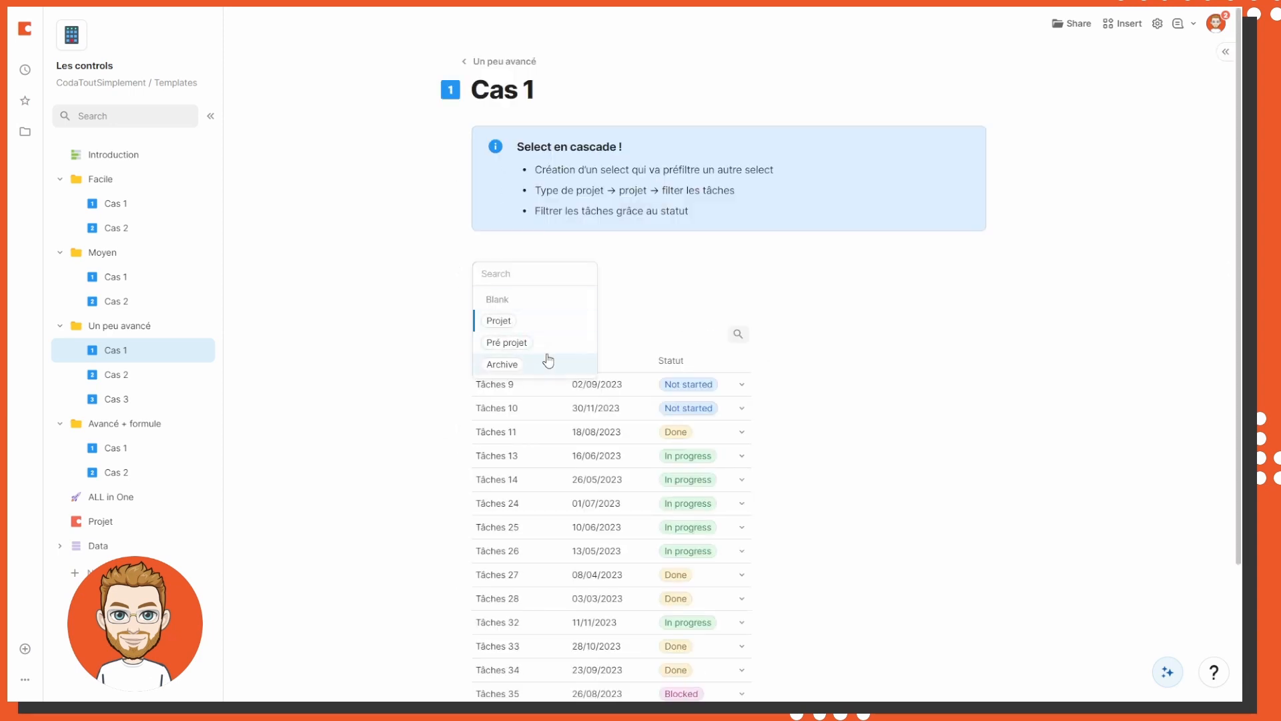
click(544, 360)
click(554, 271)
click(611, 322)
scroll(686, 500, down, 2)
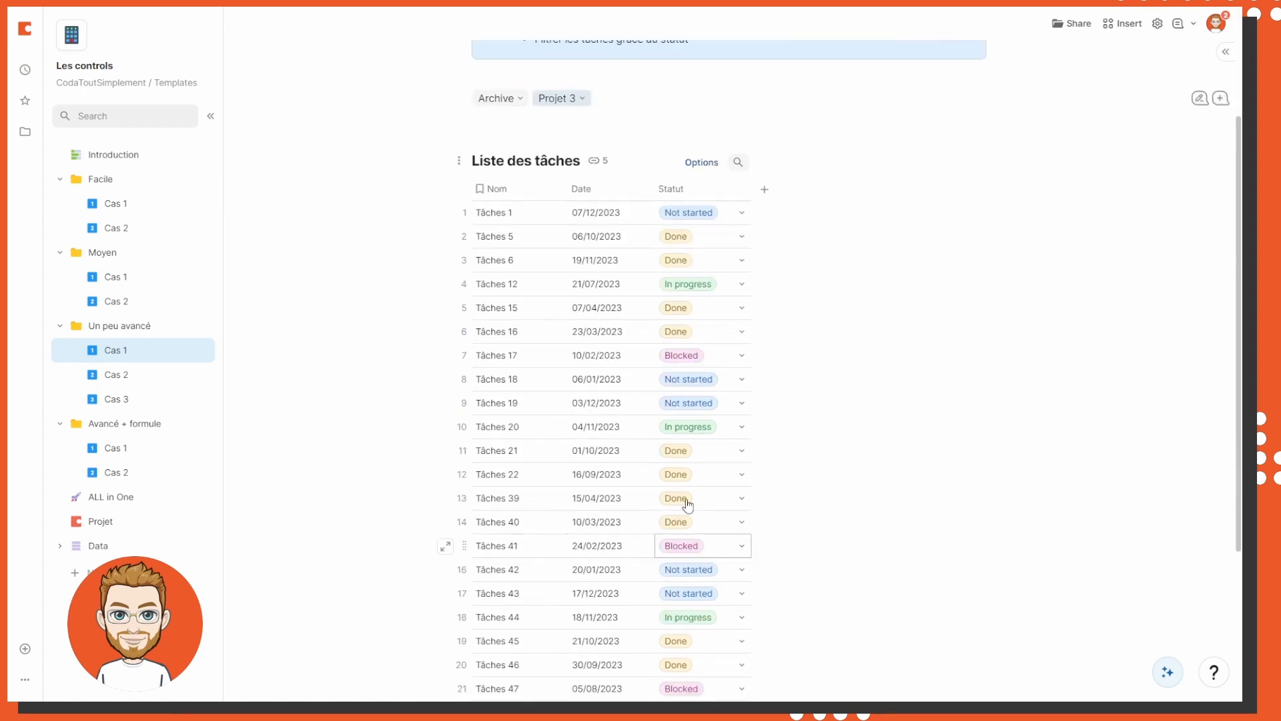
scroll(600, 335, up, 2)
click(561, 270)
click(575, 342)
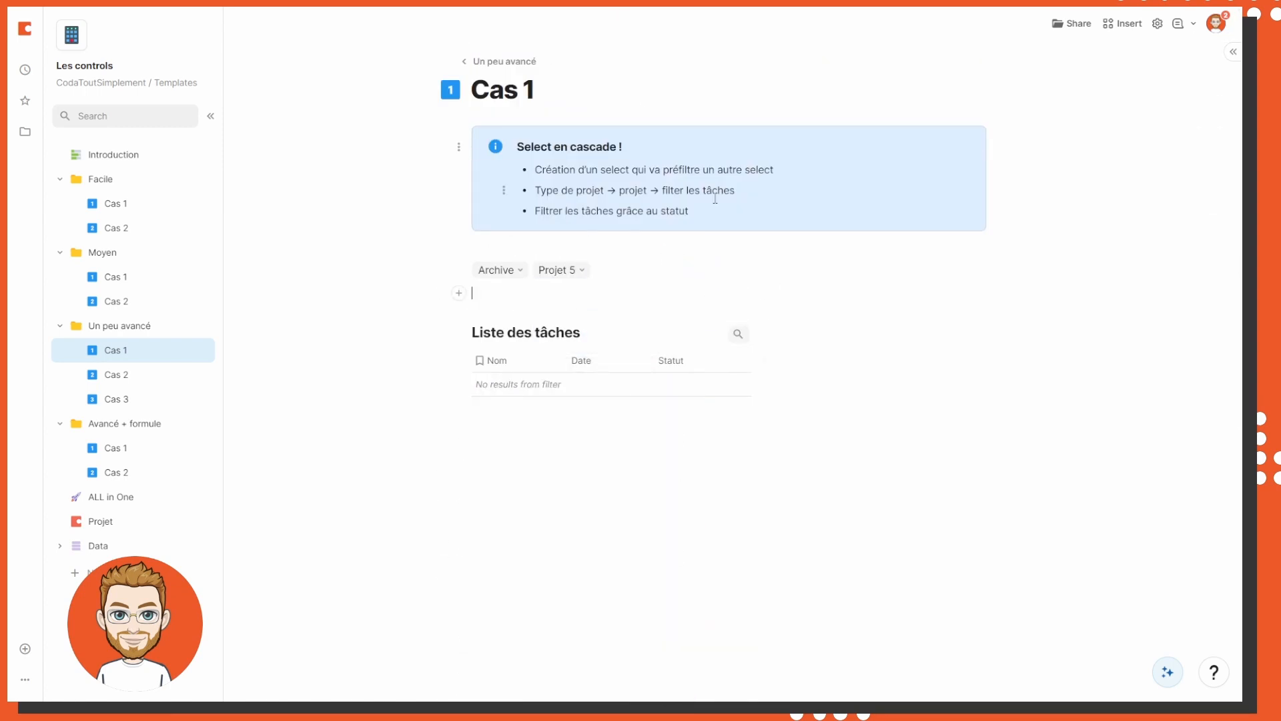
Open the Cas 2 page under Un peu avancé and toggle the chart between all data and the current year
click(175, 372)
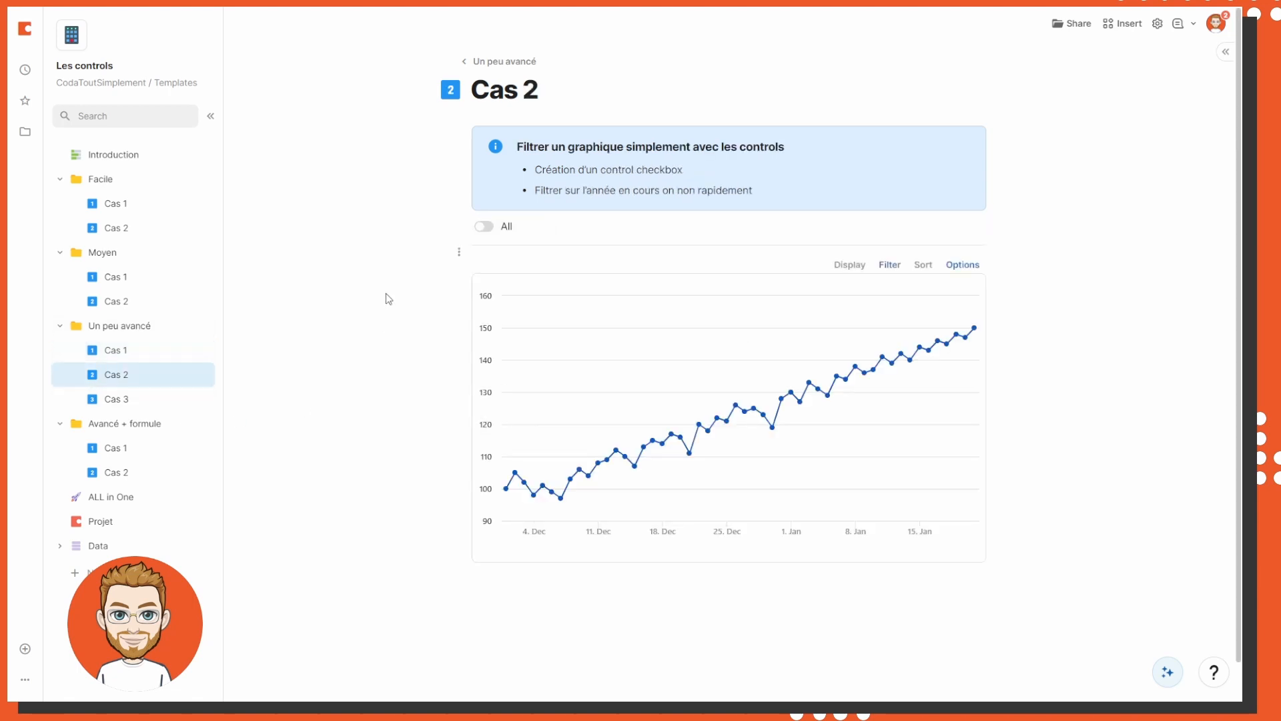
click(488, 237)
click(481, 230)
click(481, 231)
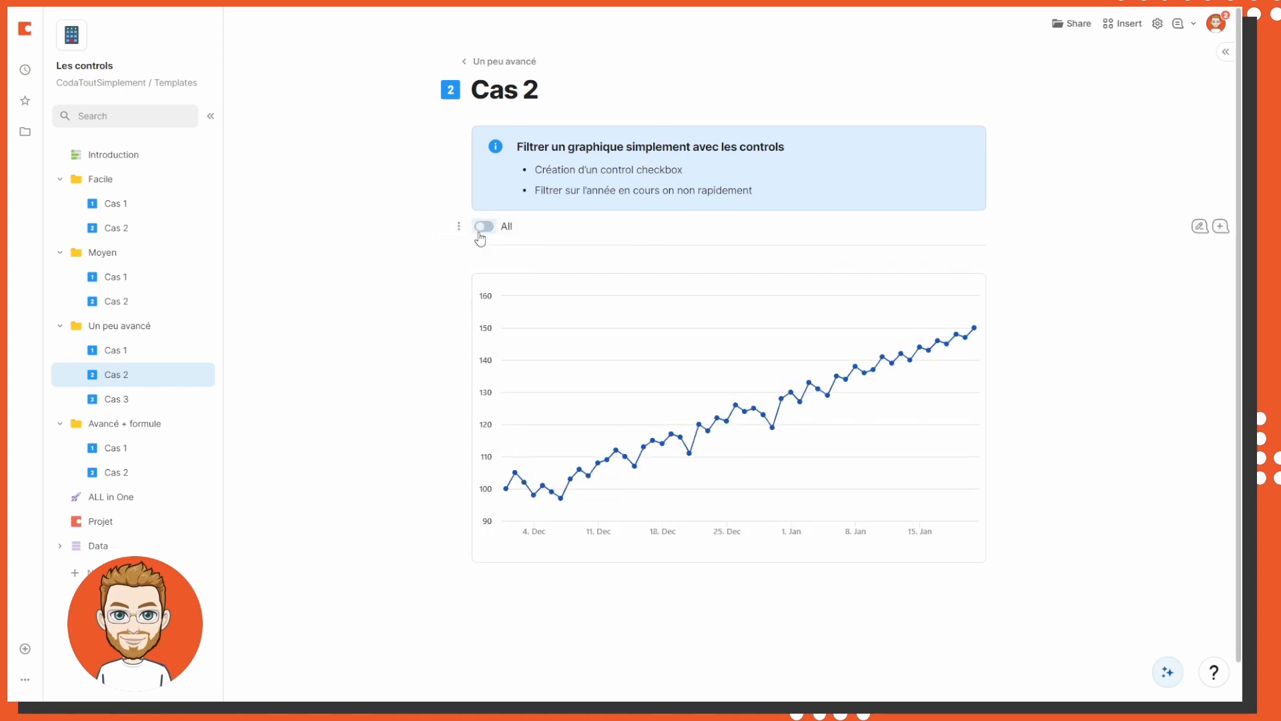
click(482, 230)
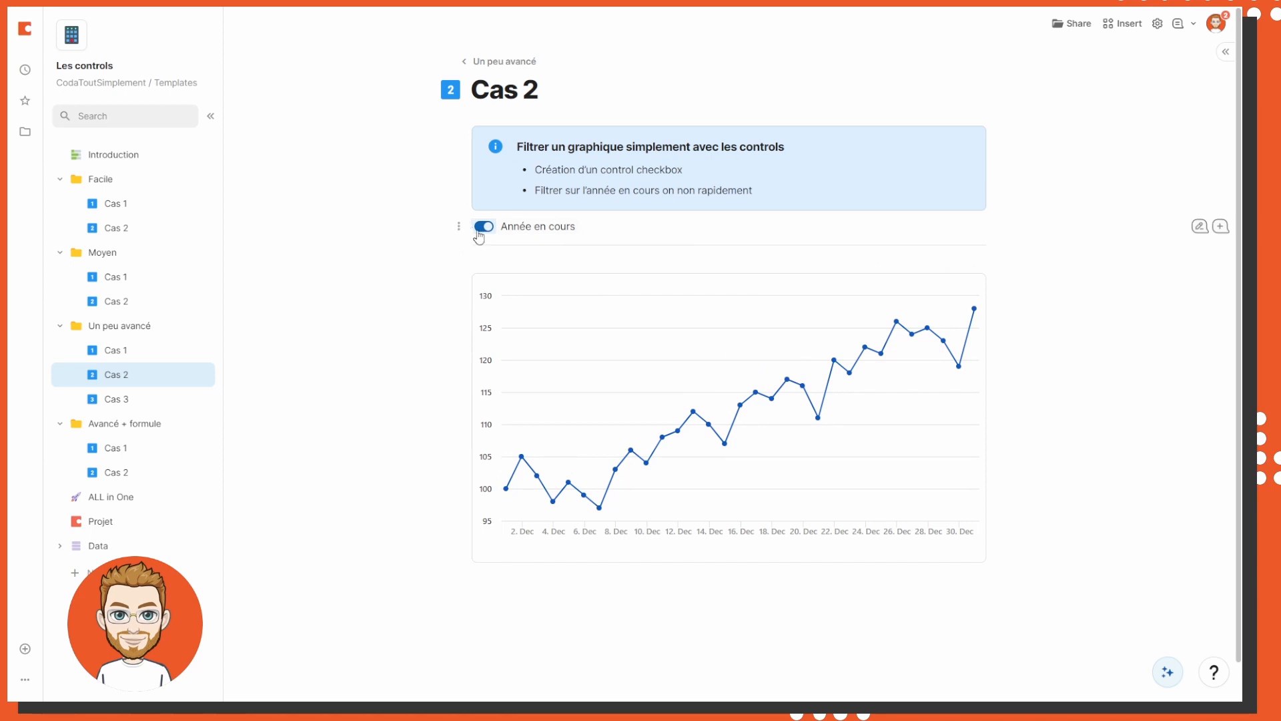
click(481, 227)
Delete the existing current-year toggle with its label and remove the chart's formula filter
drag(524, 228, 480, 239)
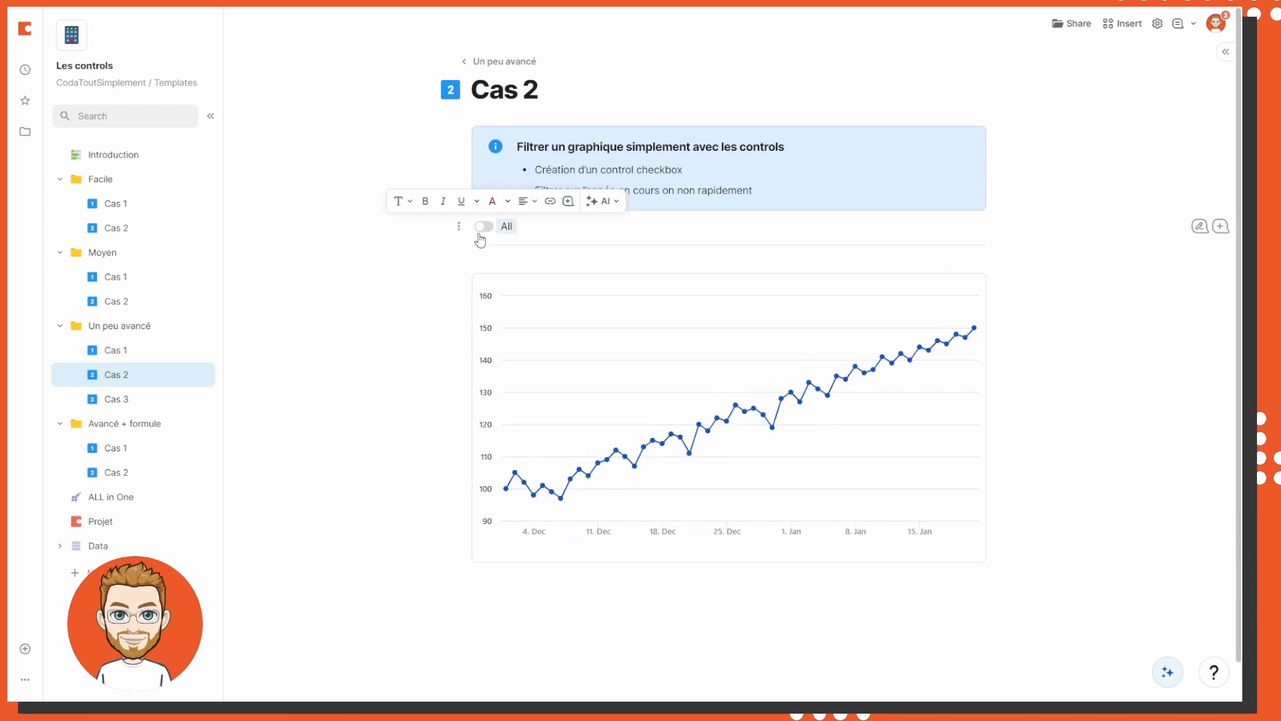
key(BackSpace)
click(882, 262)
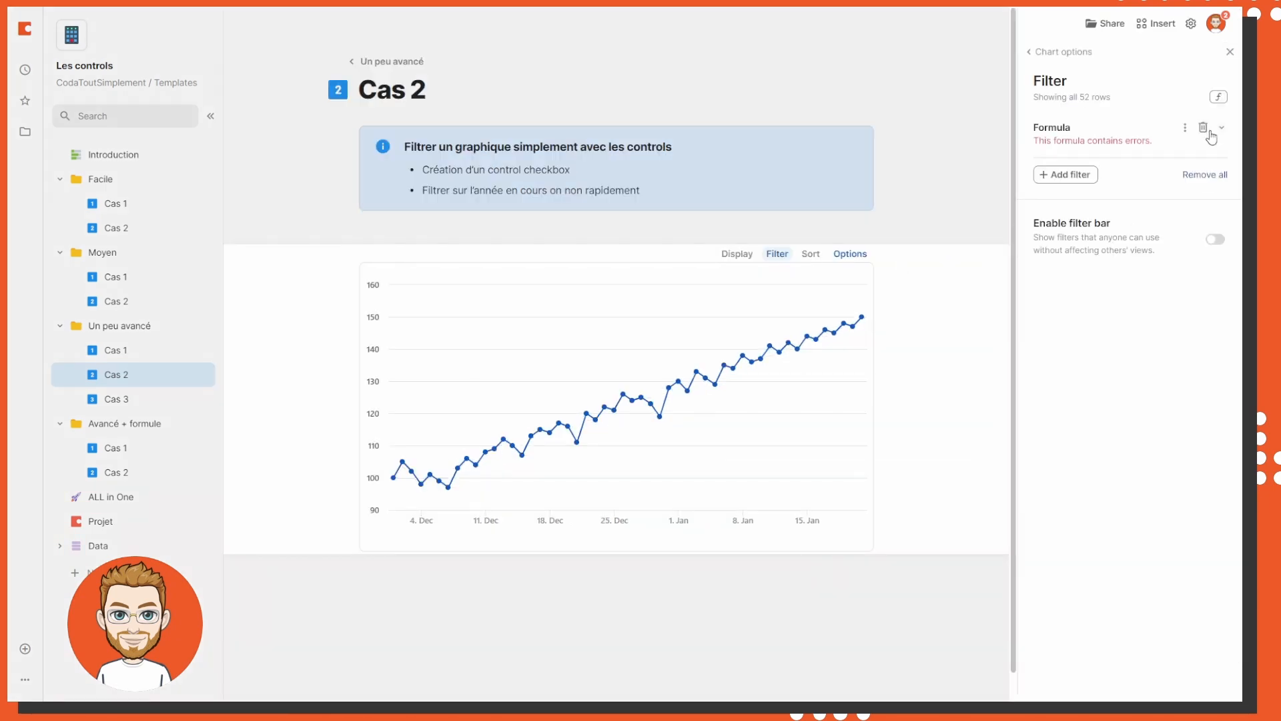
click(1206, 134)
Insert a checkbox control on the empty line above the chart
click(620, 225)
text(/che)
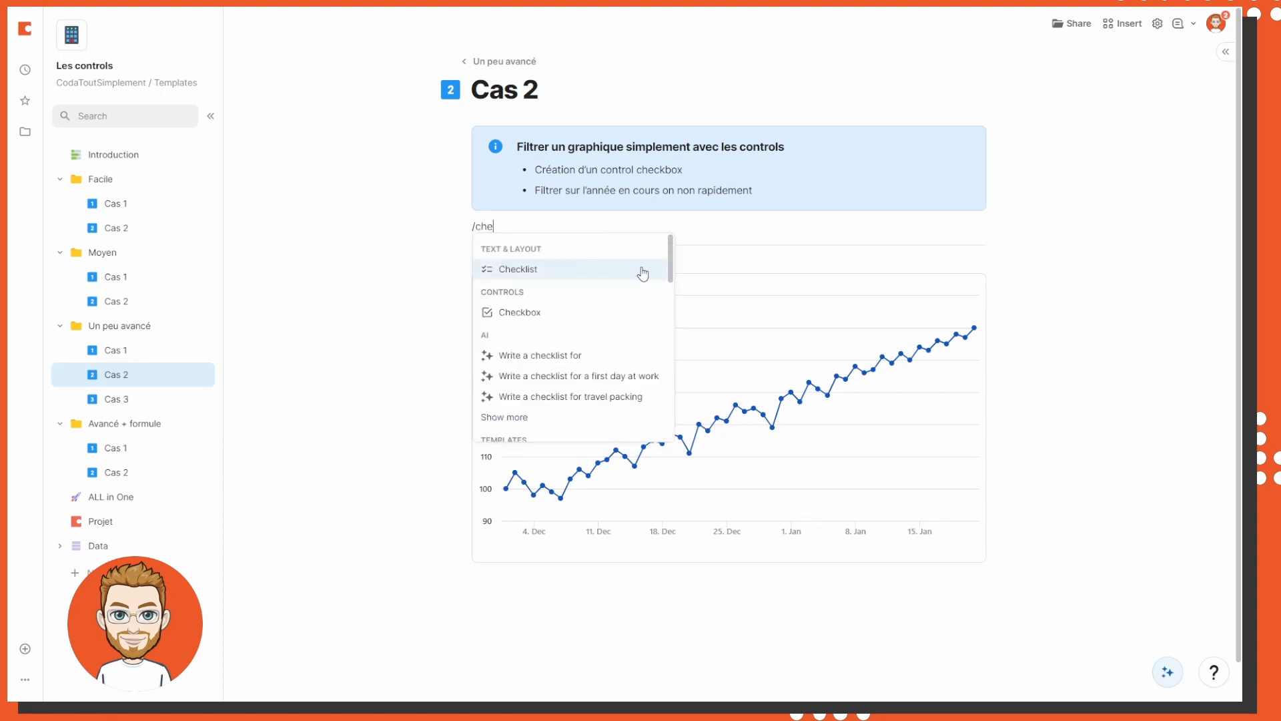
click(532, 314)
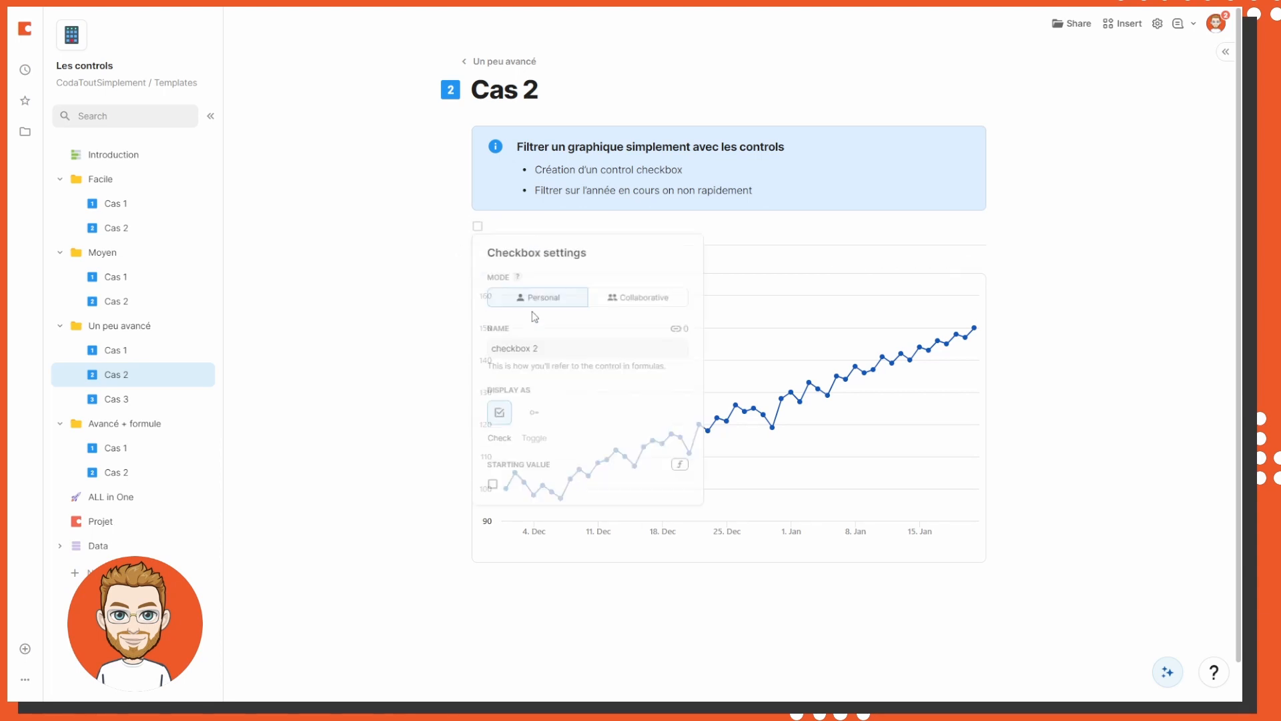
Name the checkbox control chart_years and display it as a toggle
click(561, 360)
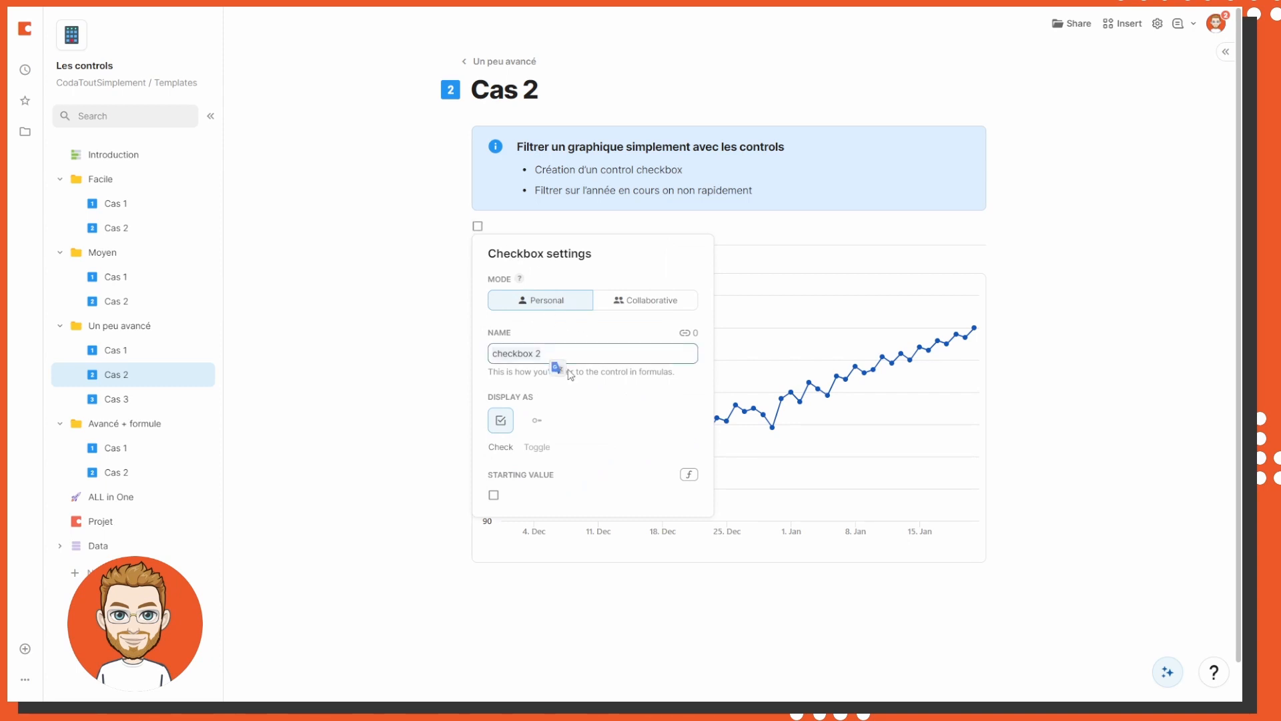
key(ctrl+a)
text(g)
text(hart_yeae)
key(BackSpace)
text(rs)
key(Return)
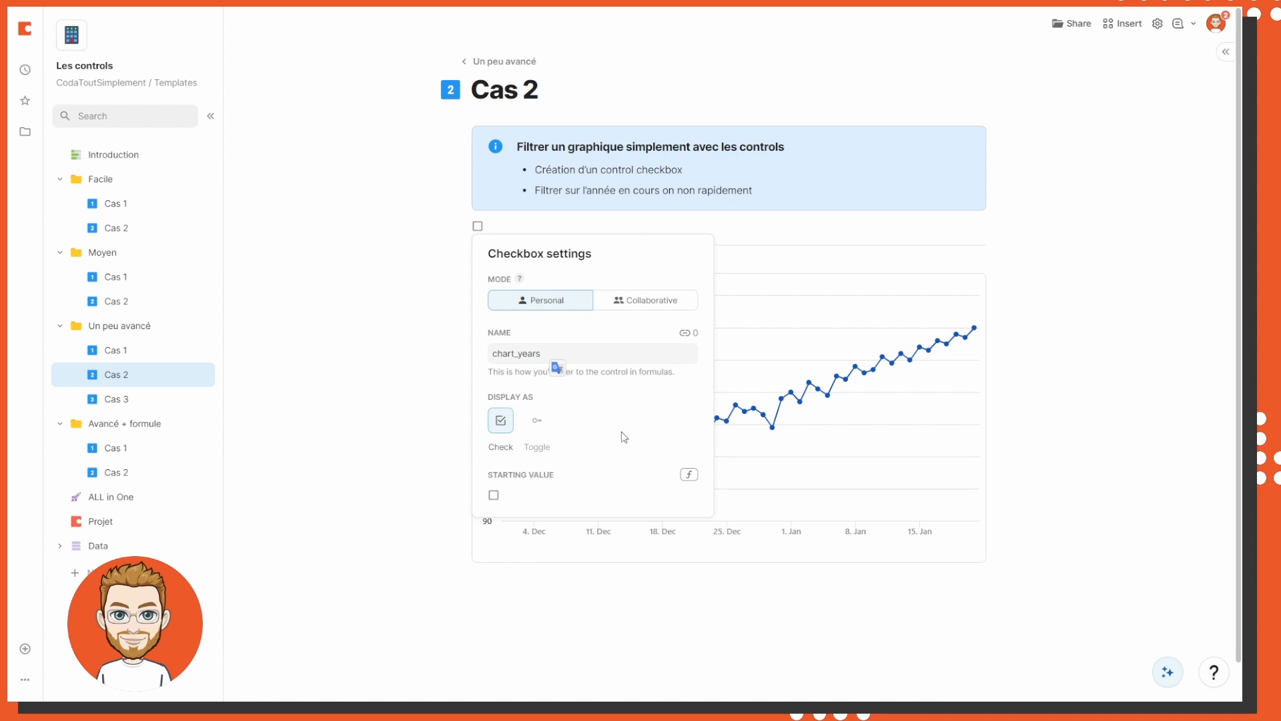
click(537, 420)
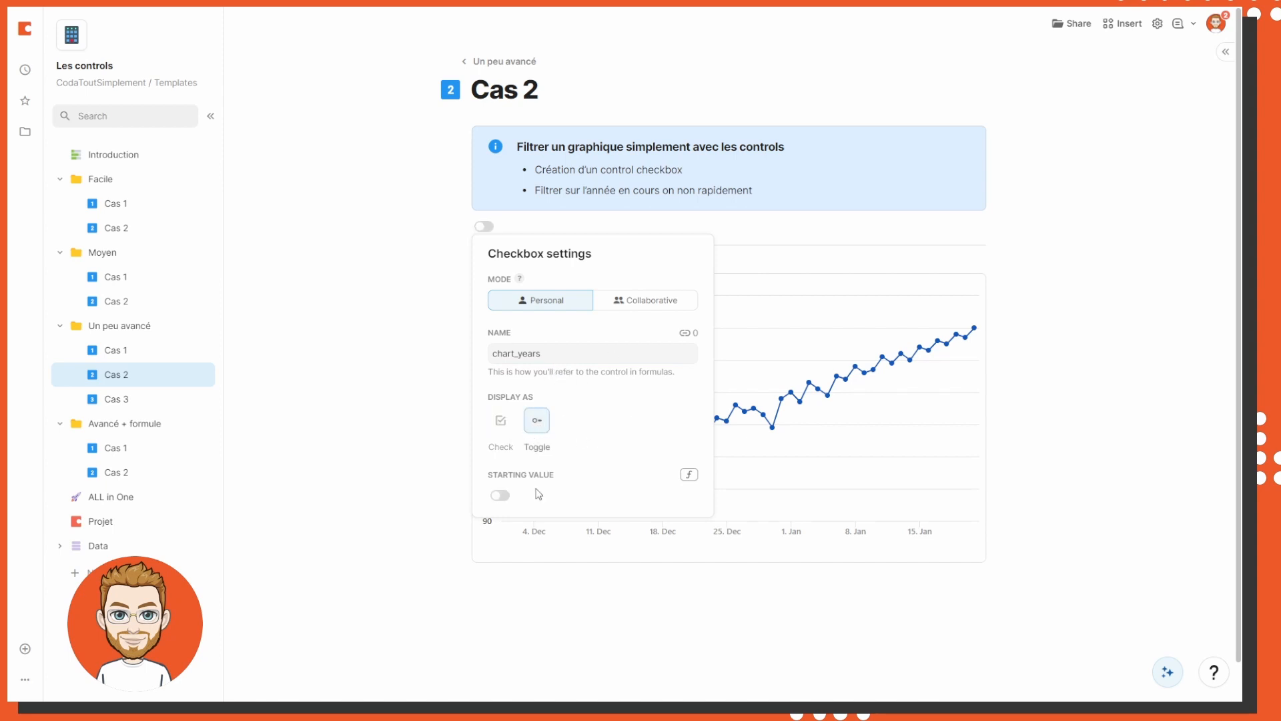
click(536, 227)
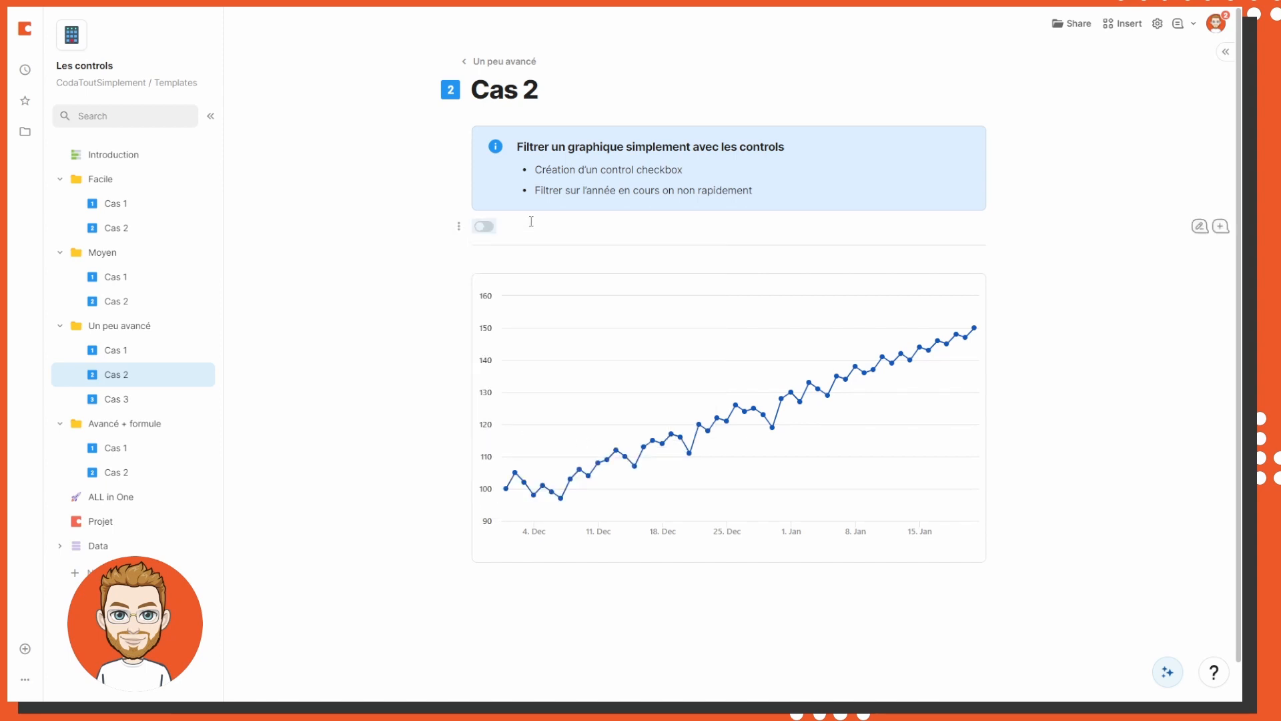
Add the label formula If(chart_years, "Cette année", "All") beside the toggle and test it by switching the toggle on and off
click(484, 234)
click(554, 233)
text(=if(cha)
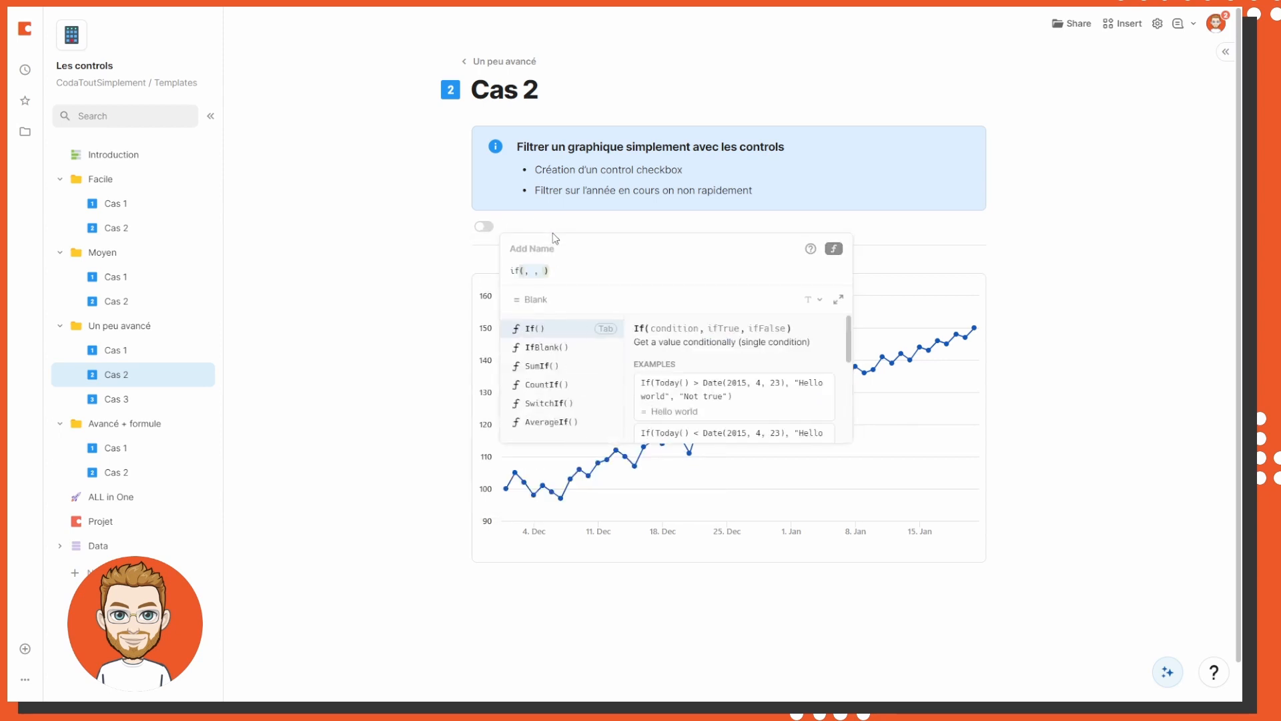
key(Down)
key(Down)
key(Return)
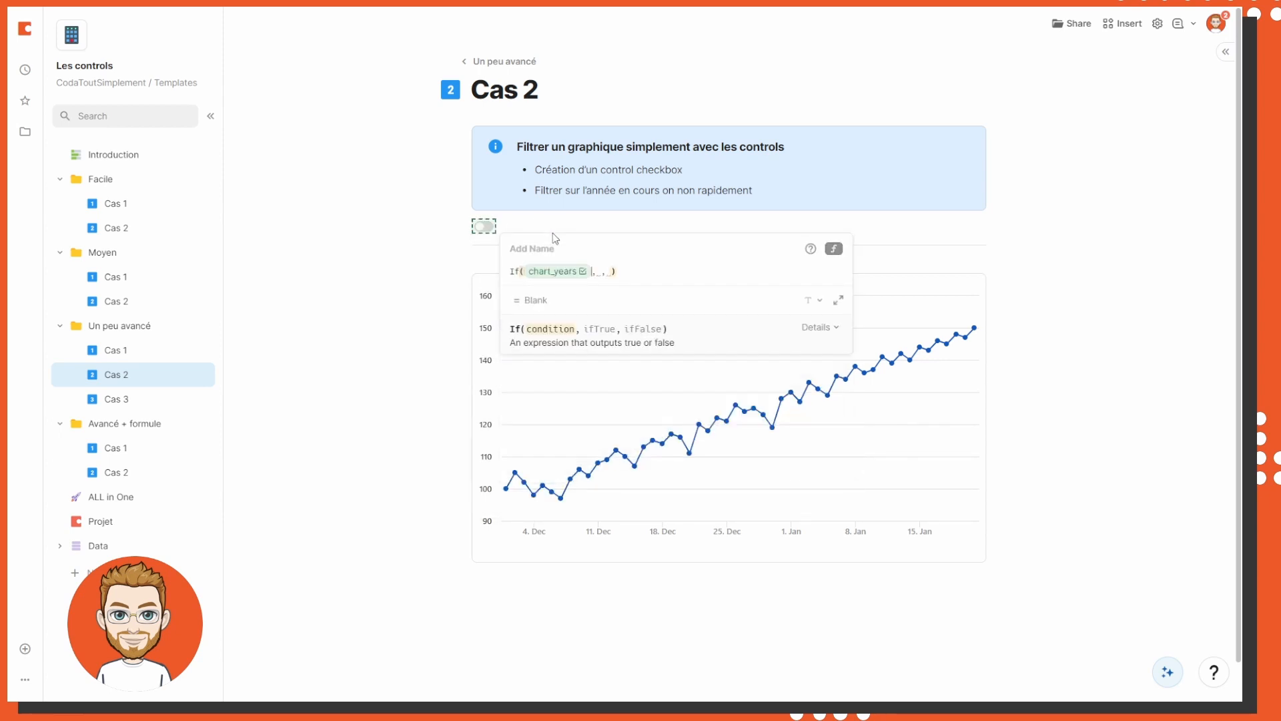
text(, "")
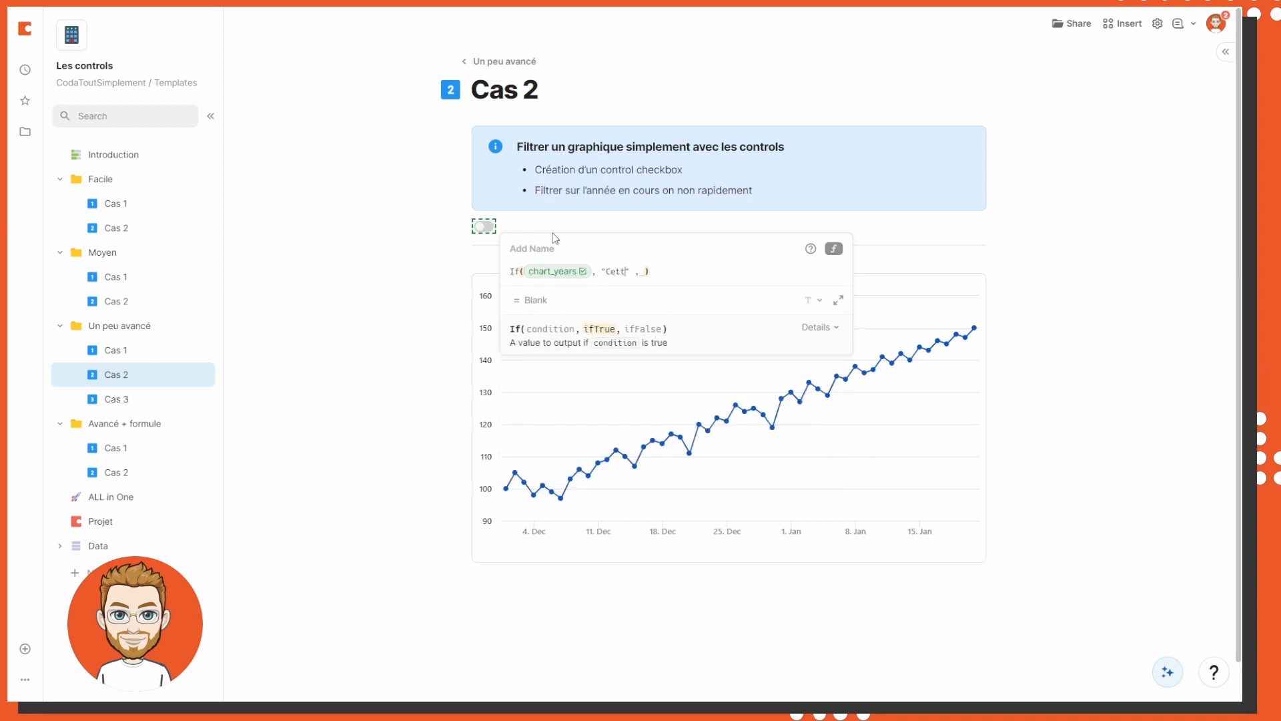
text(Cette année", "A)
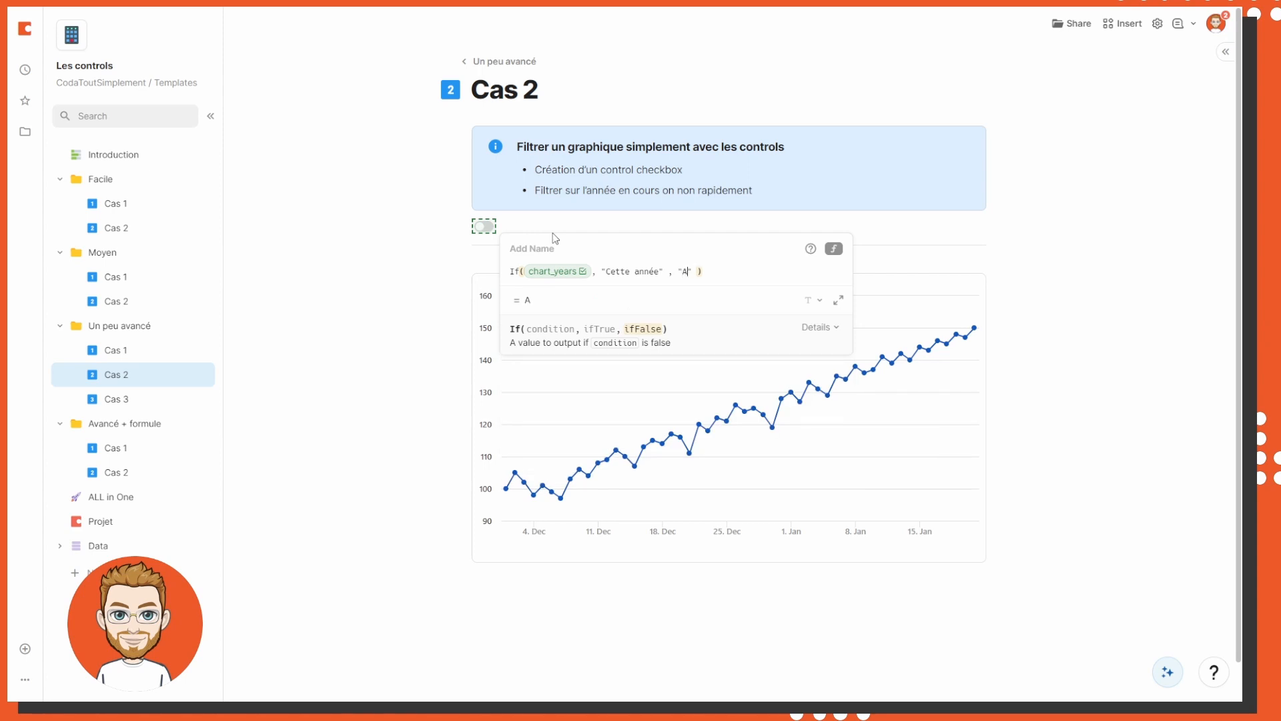
text(Ll)
key(Return)
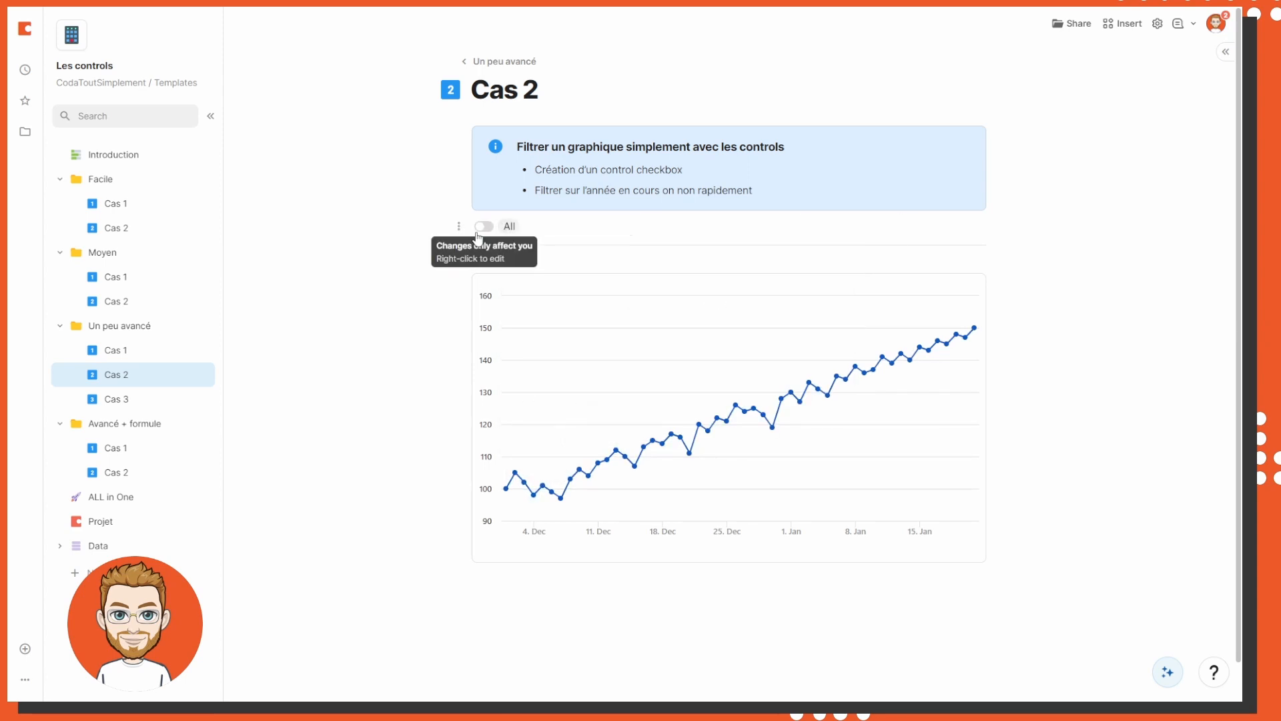
click(484, 228)
click(484, 227)
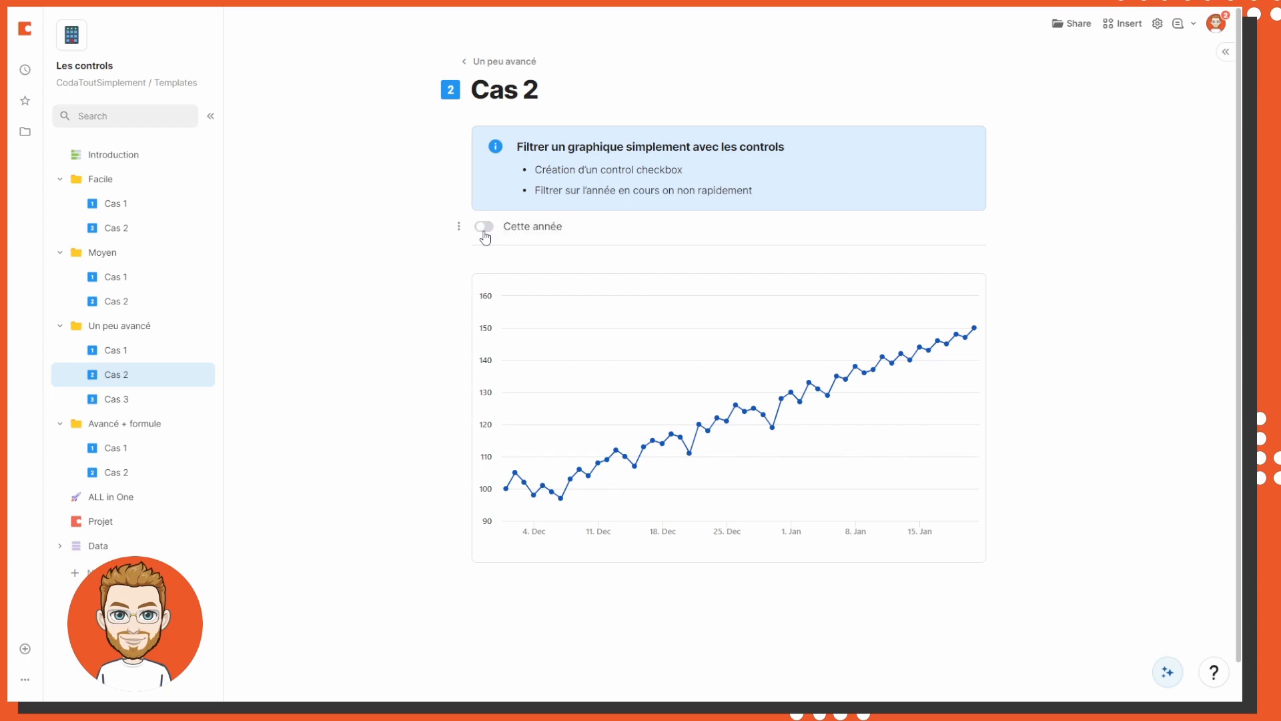
click(895, 266)
click(1112, 247)
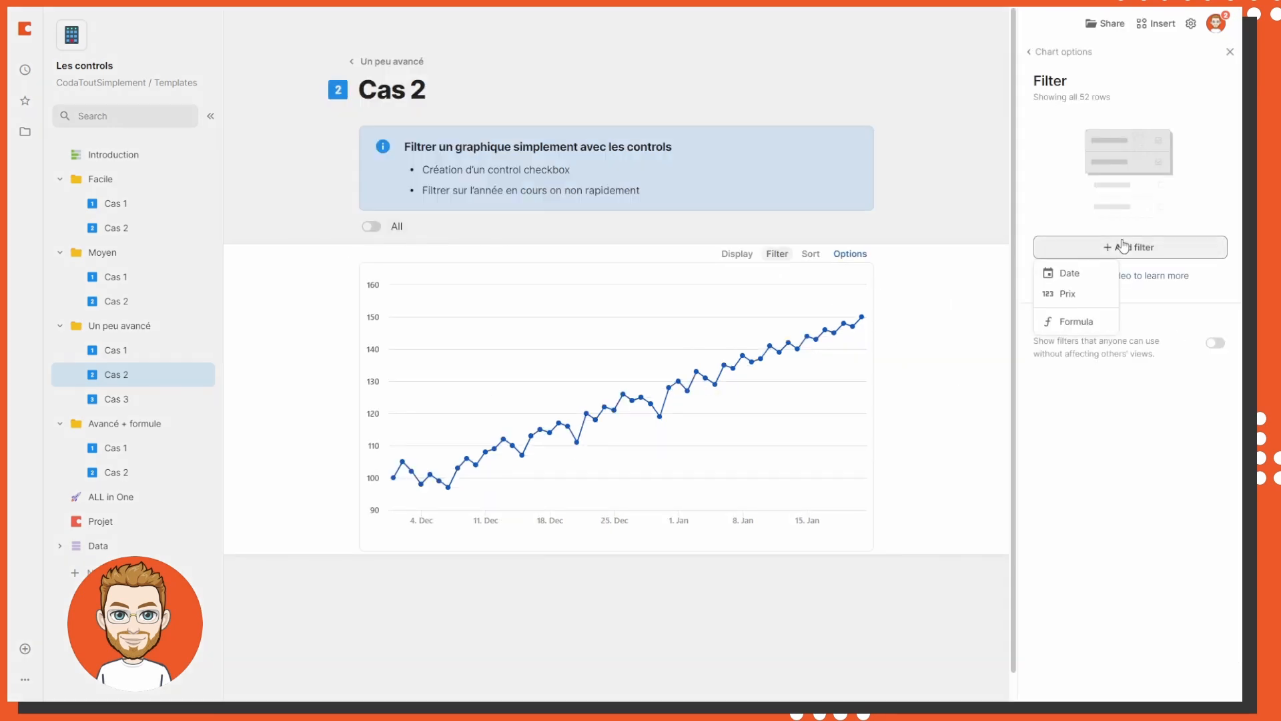
click(1071, 274)
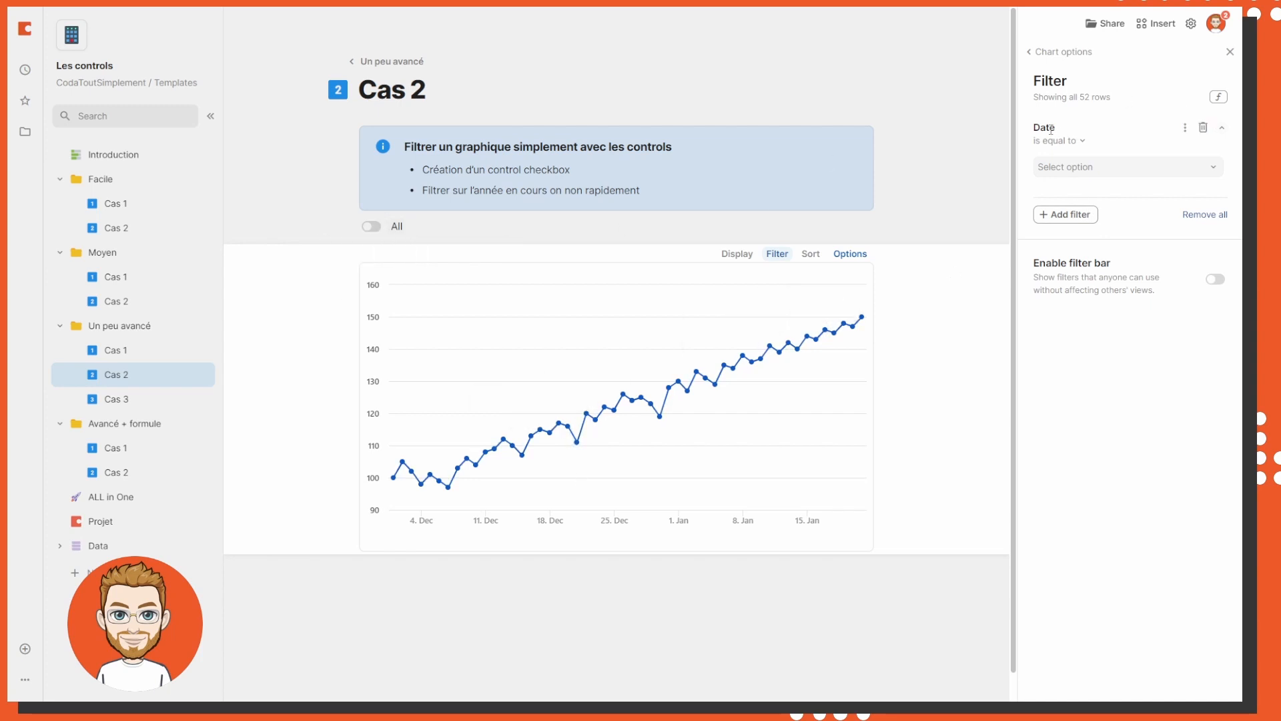
click(1203, 127)
Add a formula filter to the chart that starts with an If using the chart_years control as its condition
click(1088, 245)
click(1098, 324)
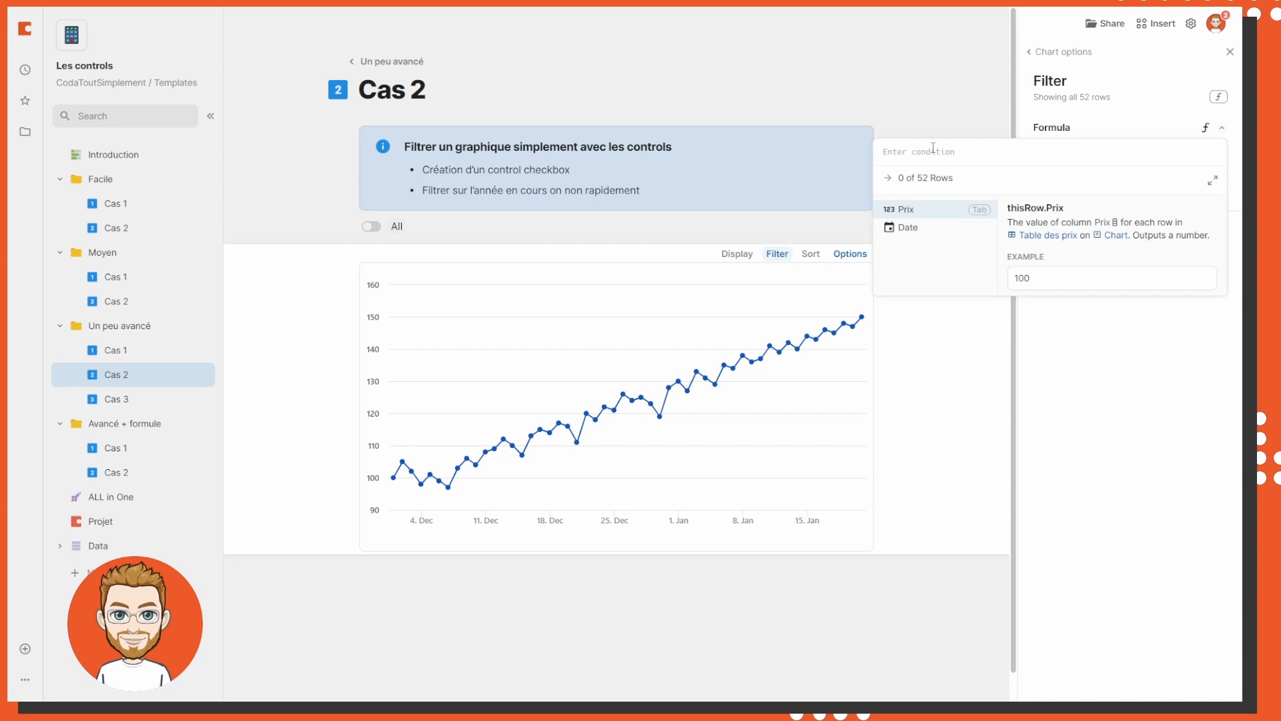
text(if( , ,)
key(Tab)
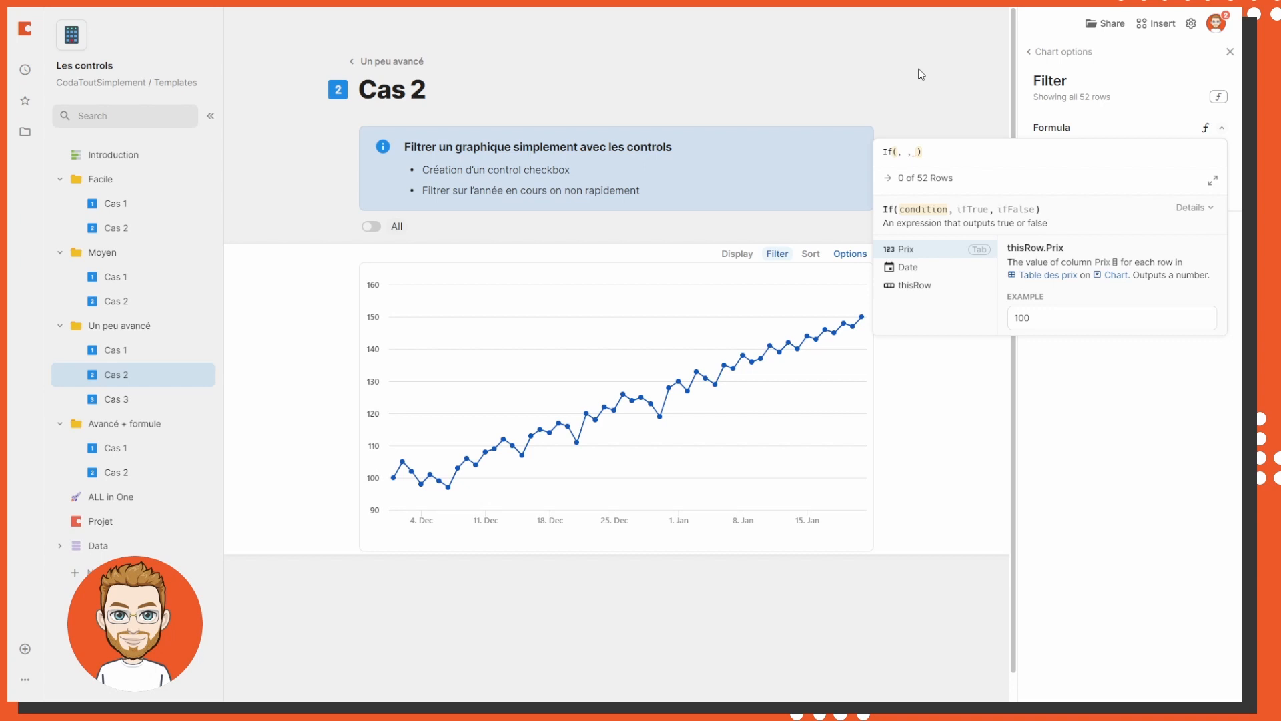
click(371, 226)
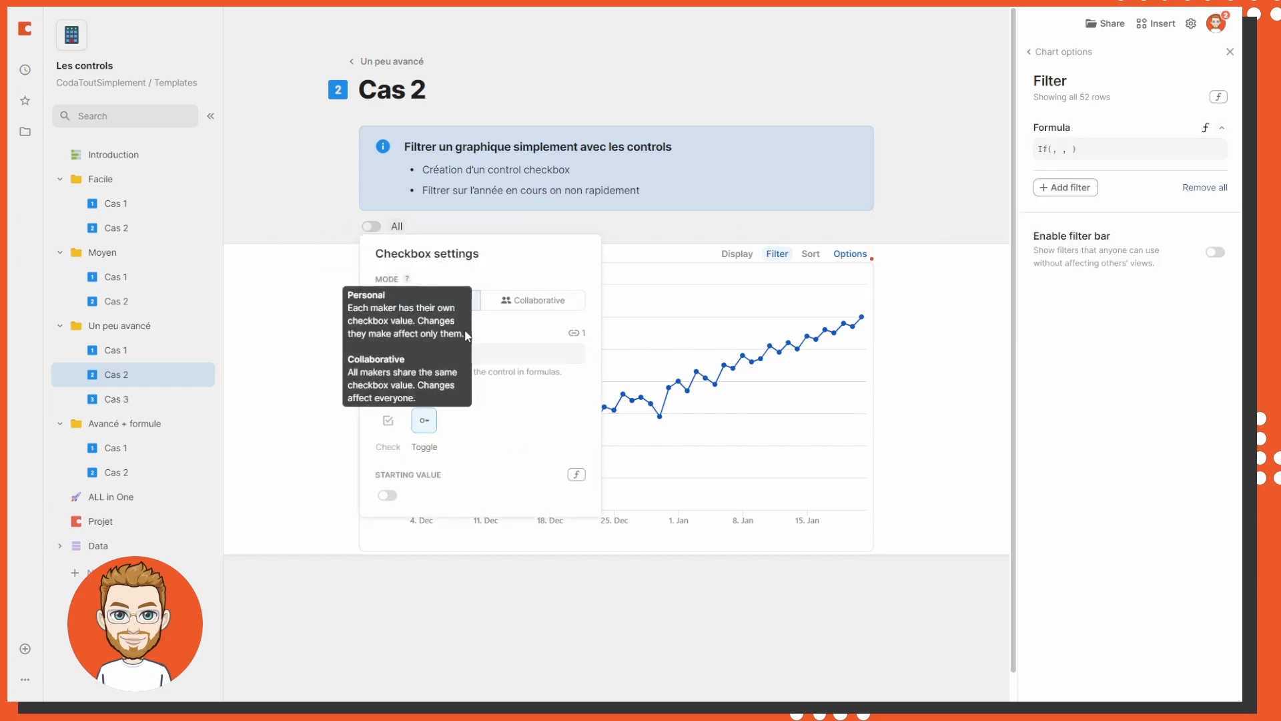
click(1032, 159)
text(checkbox)
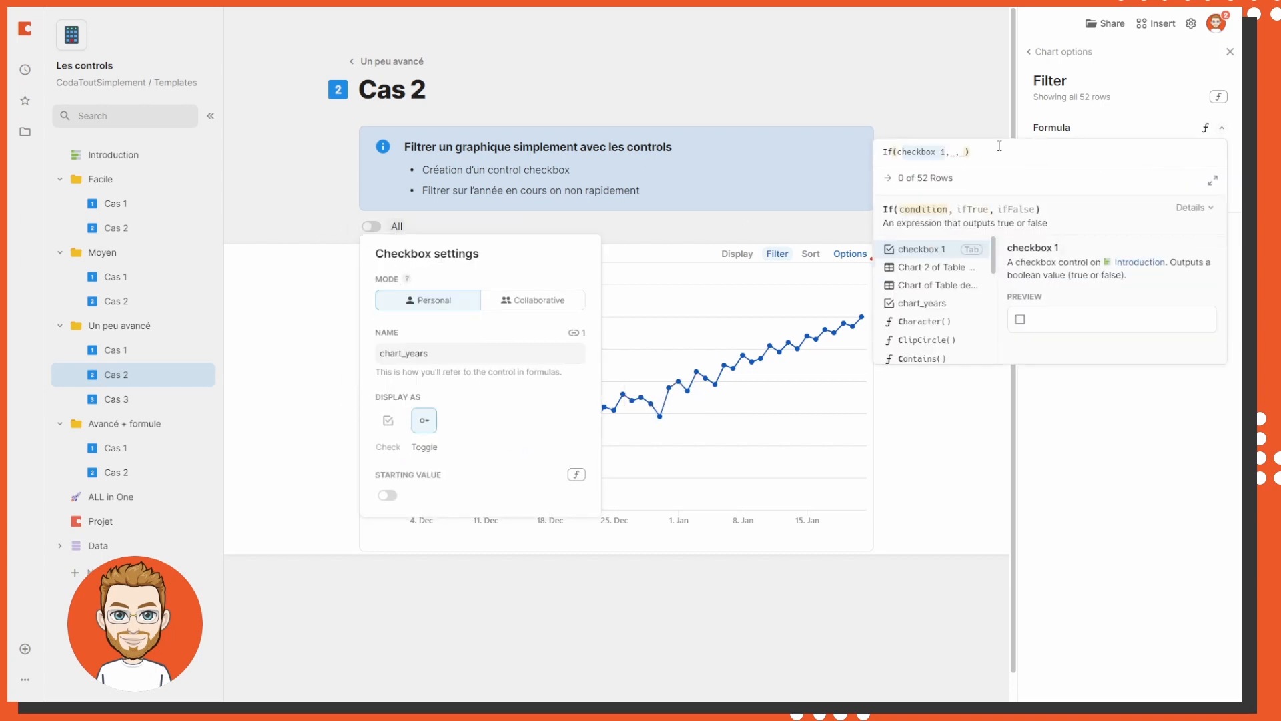
key(Down)
key(Down)
key(Down)
key(Tab)
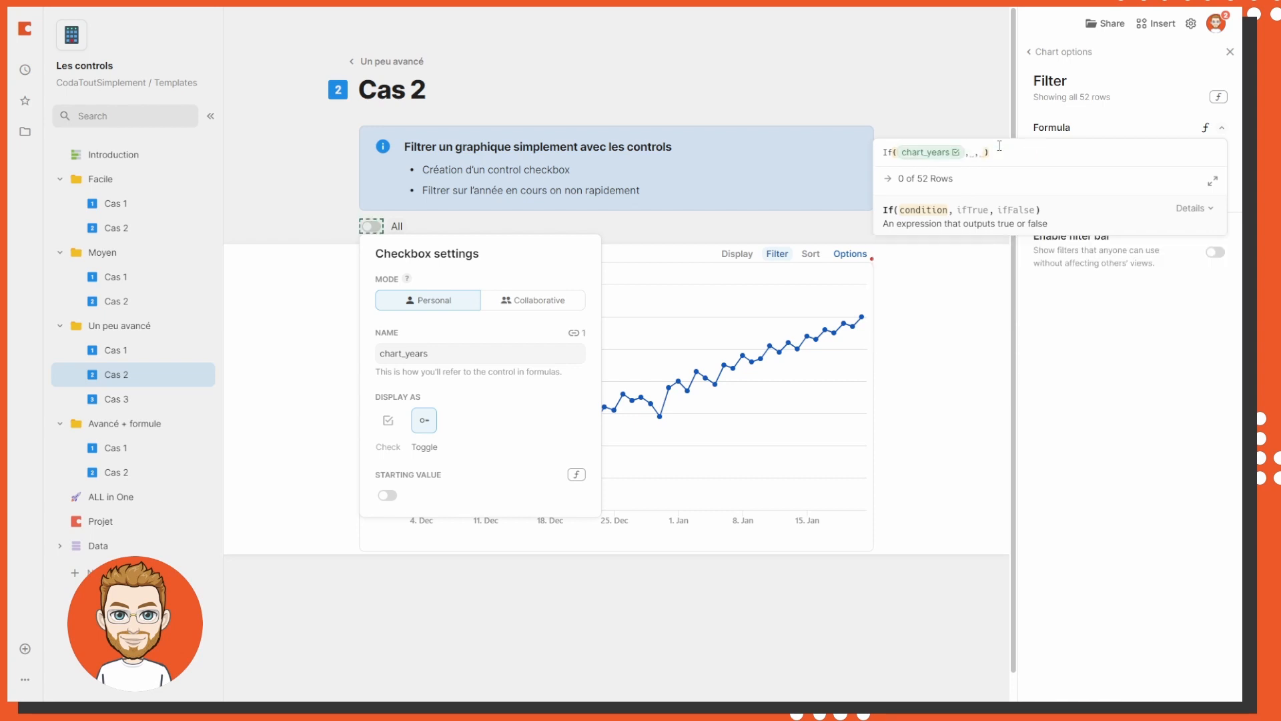
Complete the chart filter's If with Date.Year() == Now().Year() as the true result and true() as the false result
text(,)
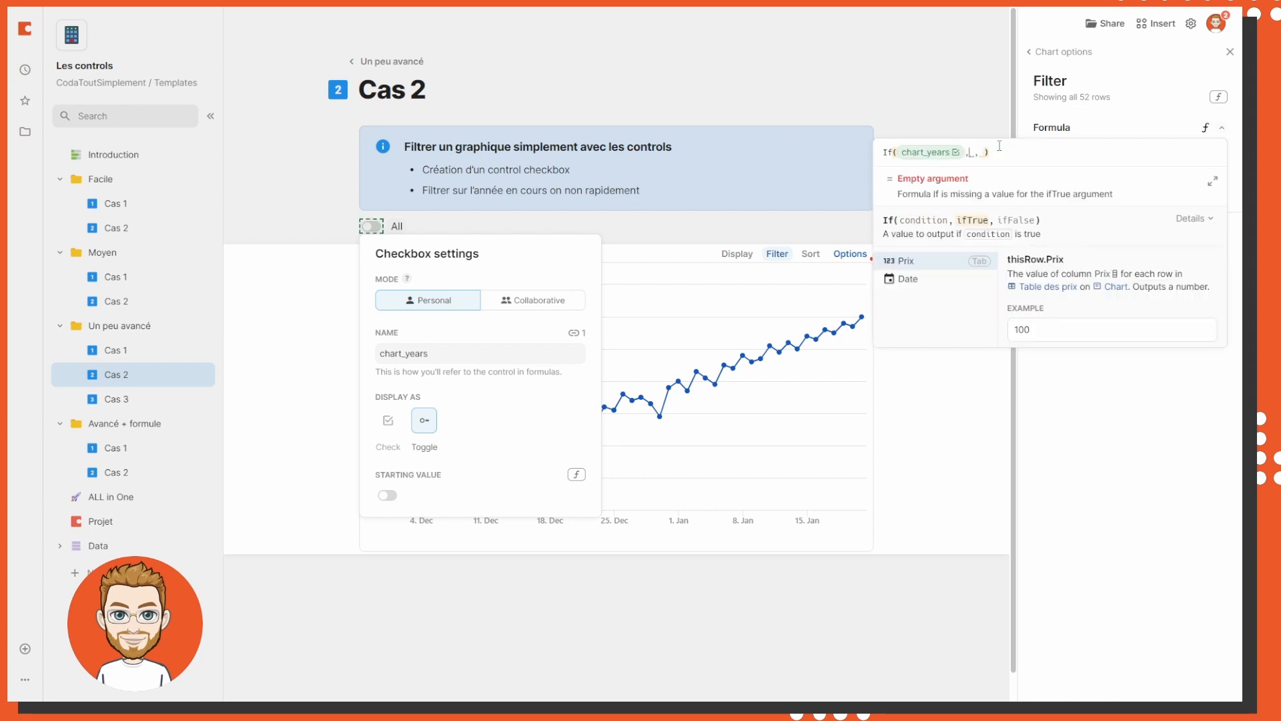
text(date.)
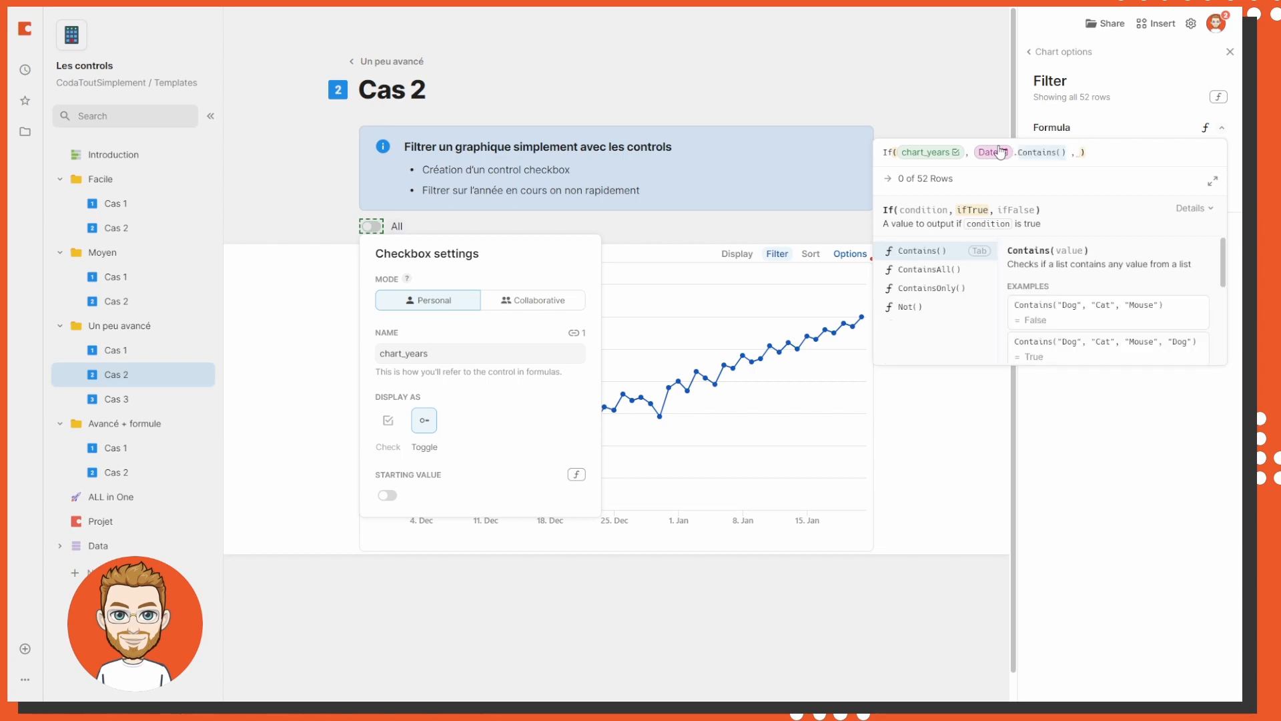
text(Year() == Now().)
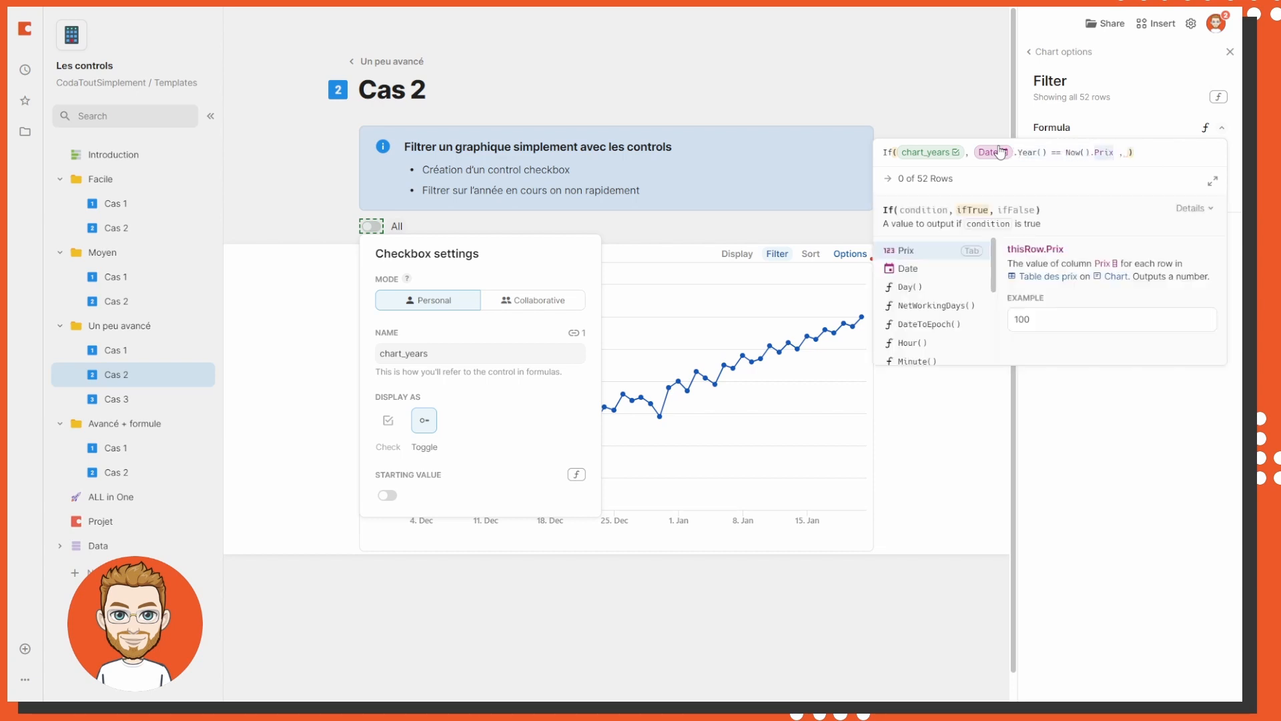
text(Year(),)
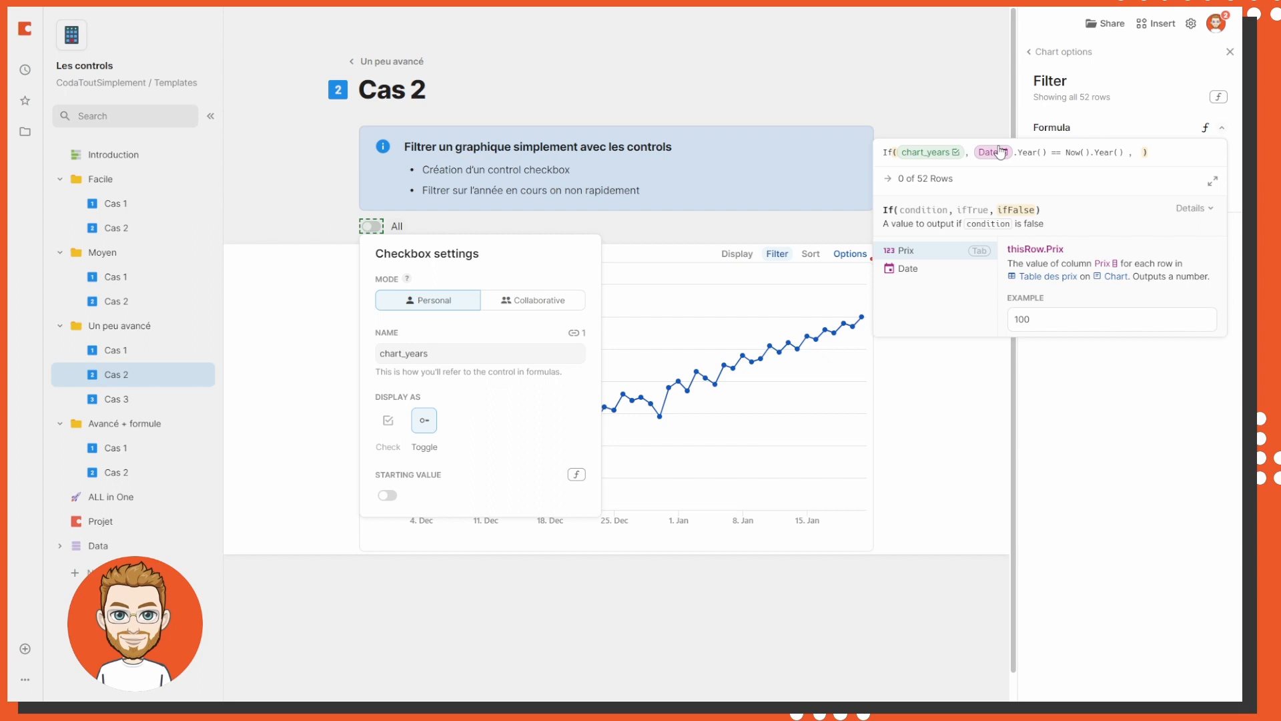
text(true()
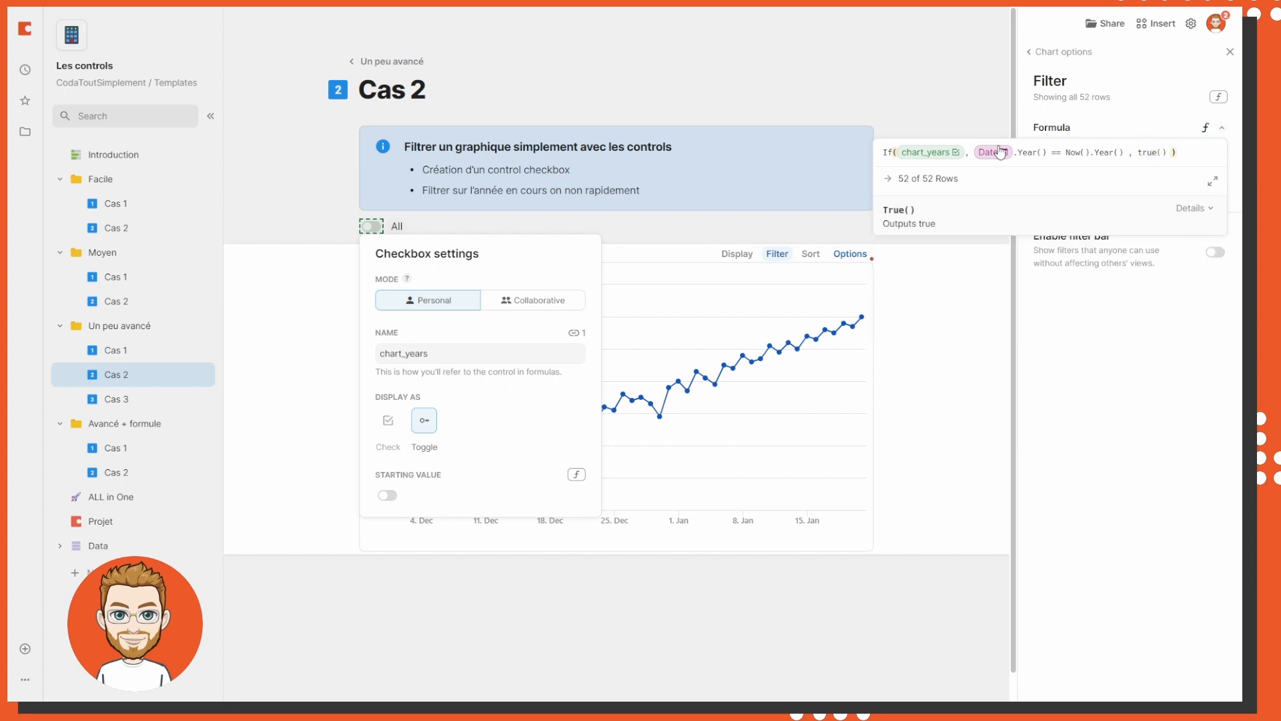
click(1192, 398)
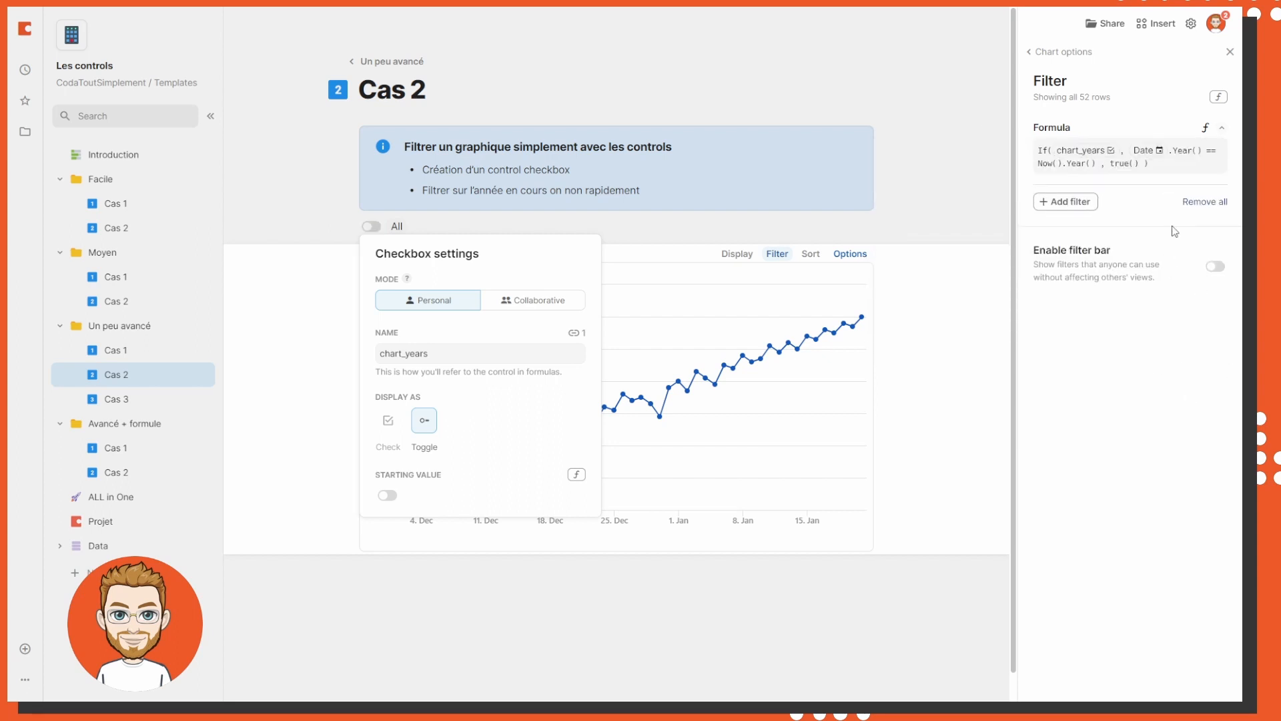
click(1230, 51)
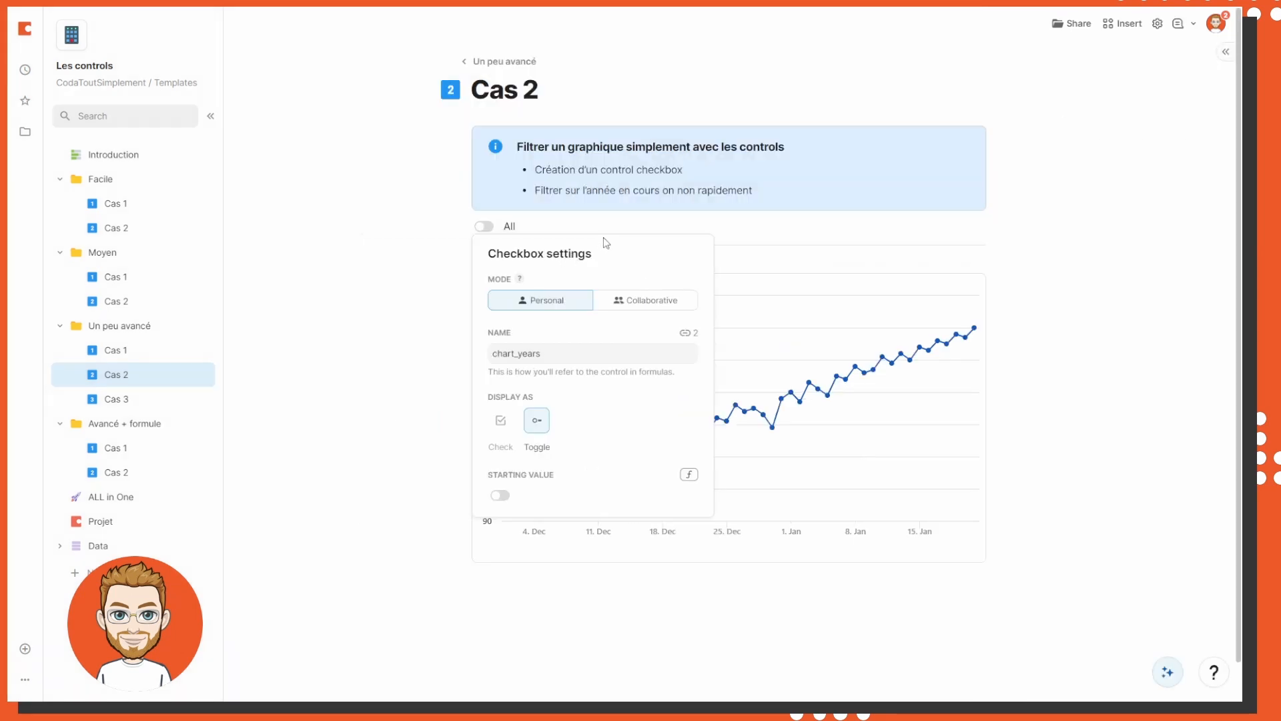
Test the chart filter by switching the chart_years toggle on and off several times
click(486, 227)
click(487, 227)
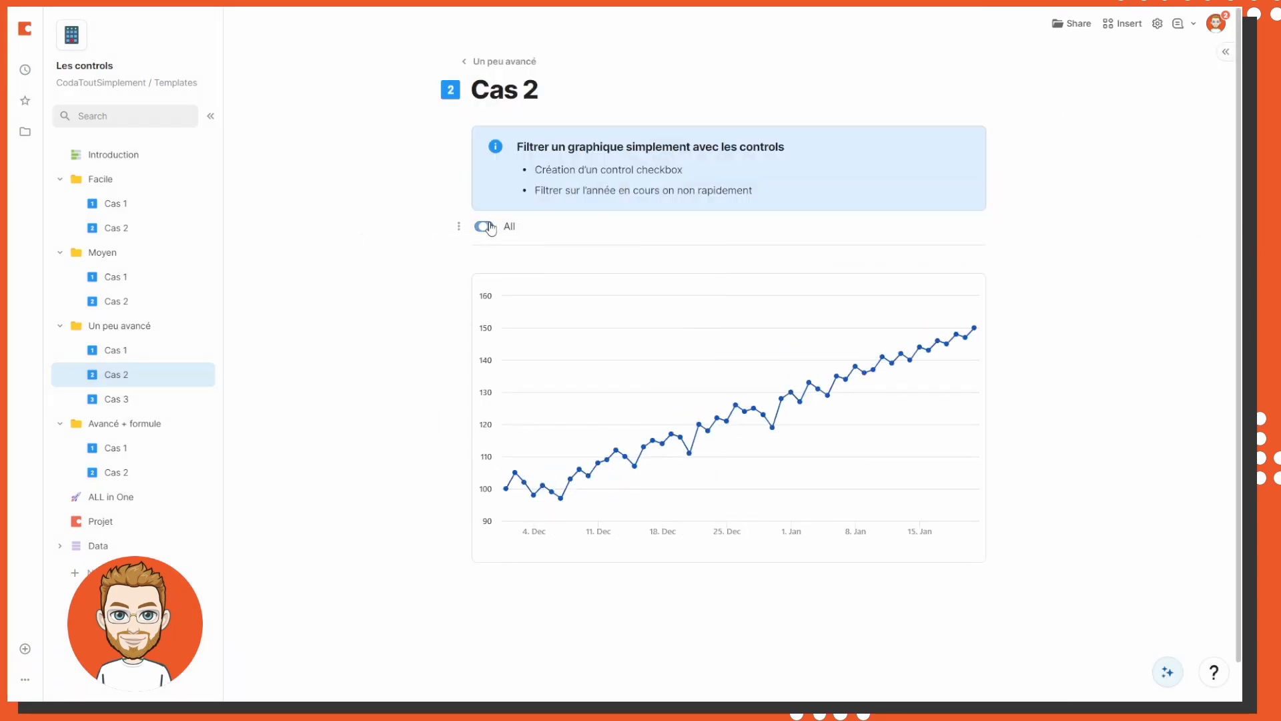
click(487, 227)
click(487, 227)
click(481, 227)
click(481, 228)
click(484, 227)
click(483, 227)
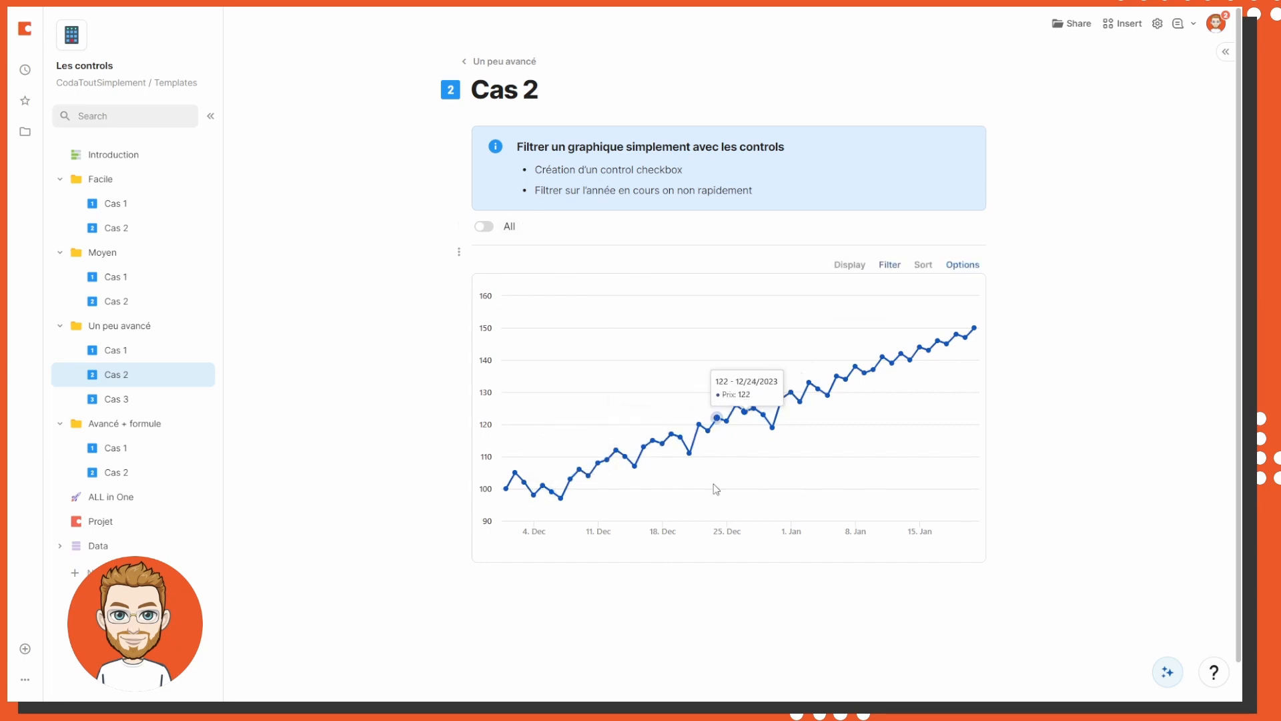
Open the Cas 3 page under Un peu avancé and switch the status select to Blocked and back to In progress
click(557, 691)
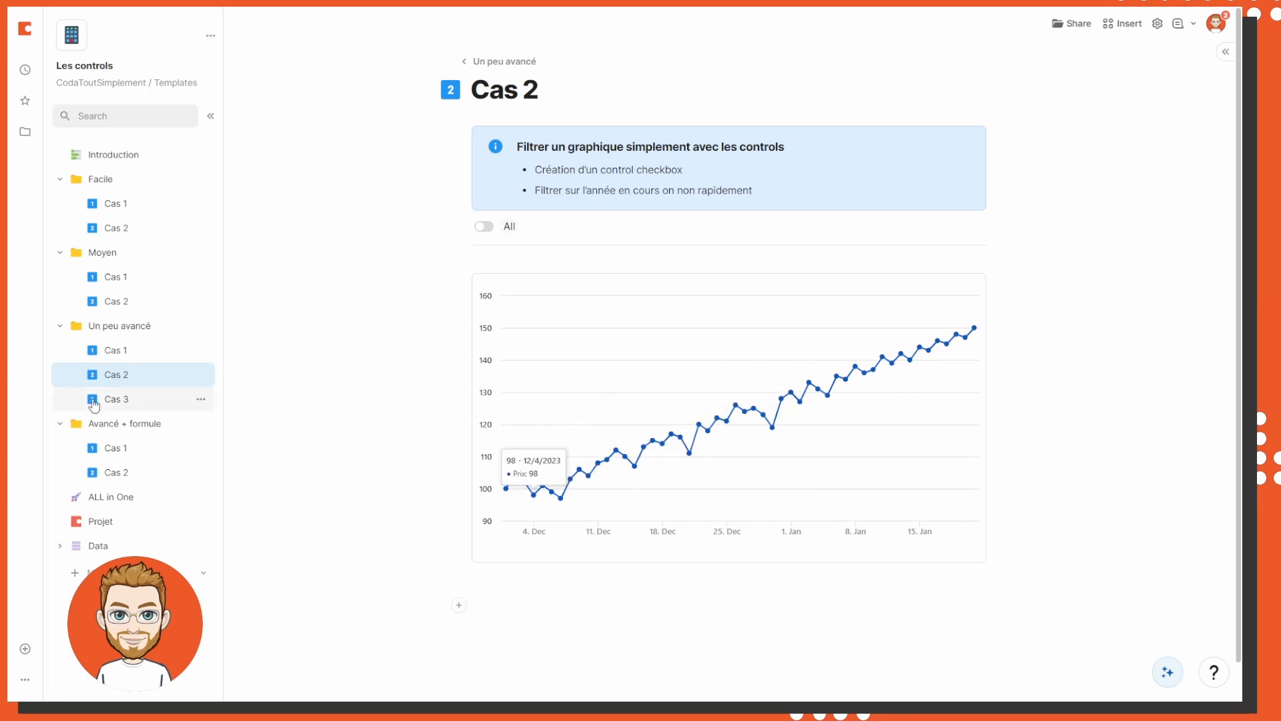
click(116, 399)
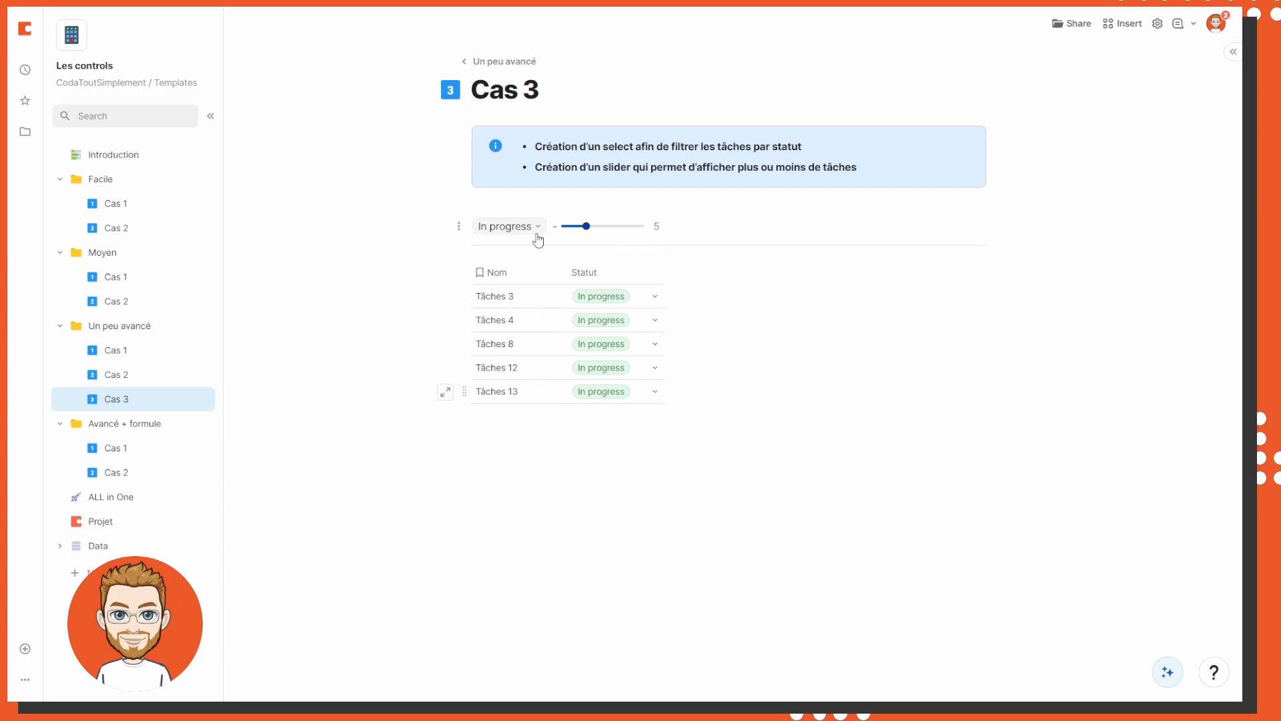
click(508, 227)
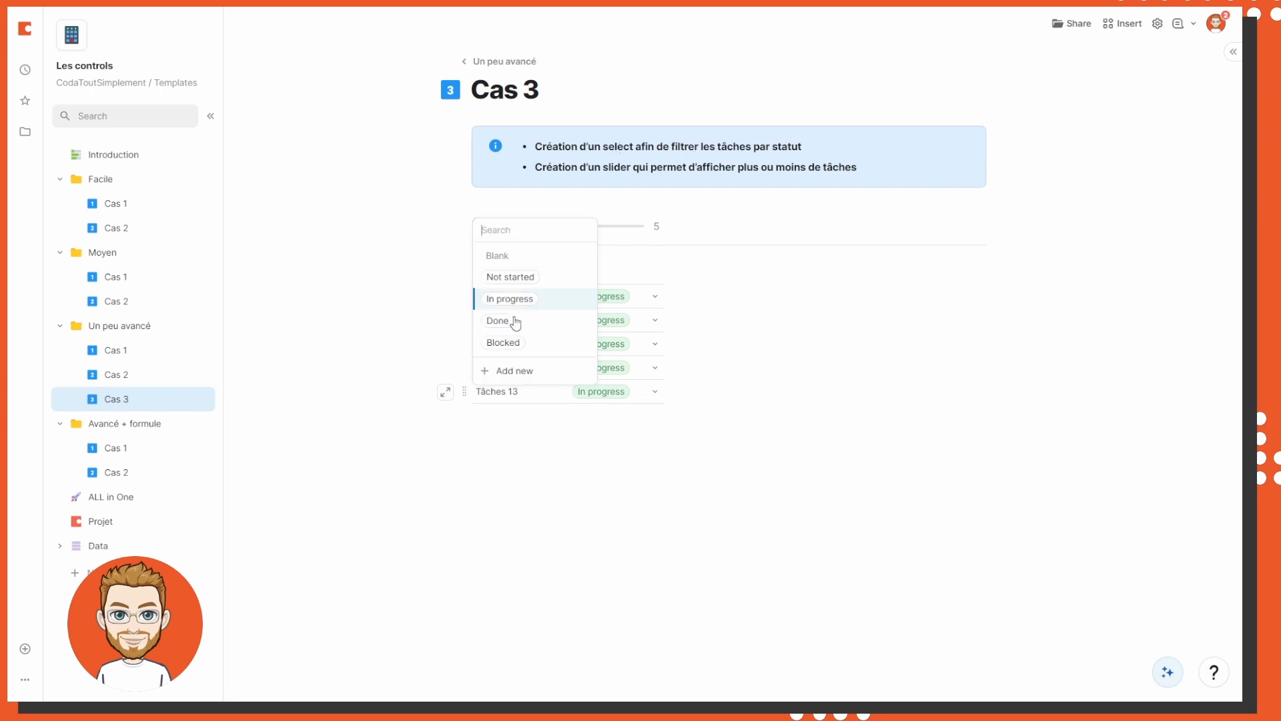
click(504, 342)
click(495, 226)
click(559, 301)
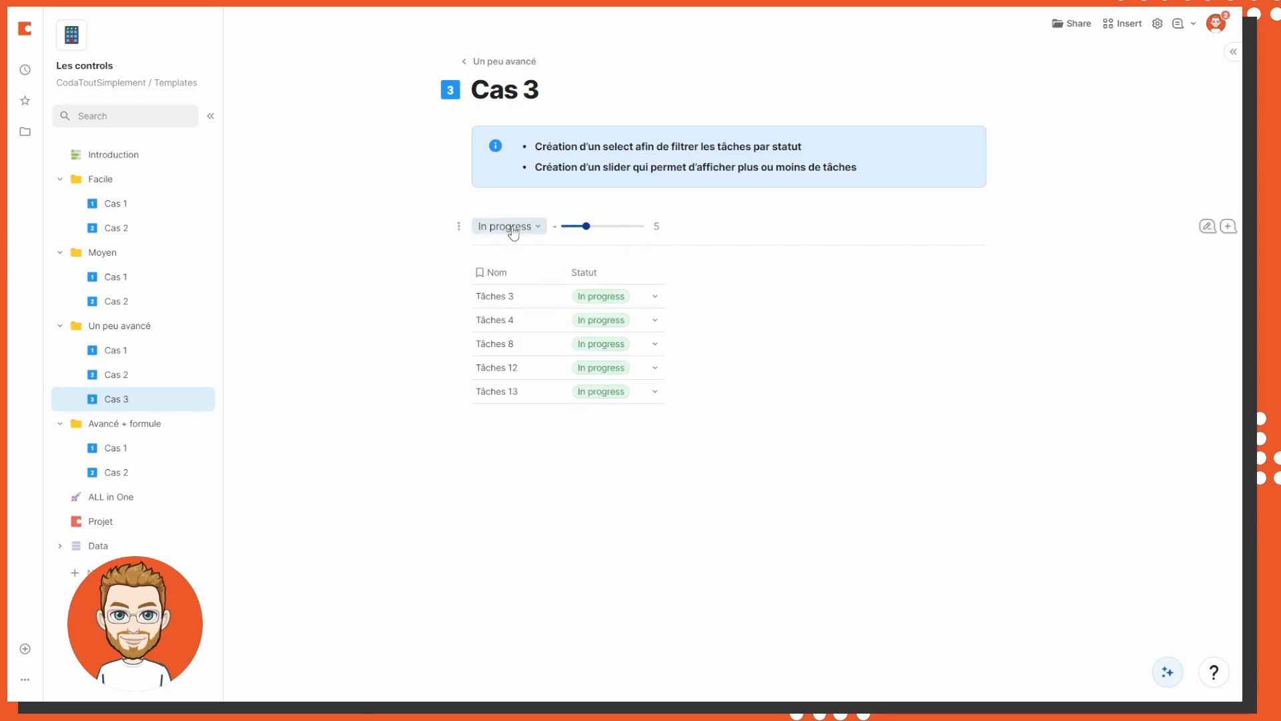
click(586, 325)
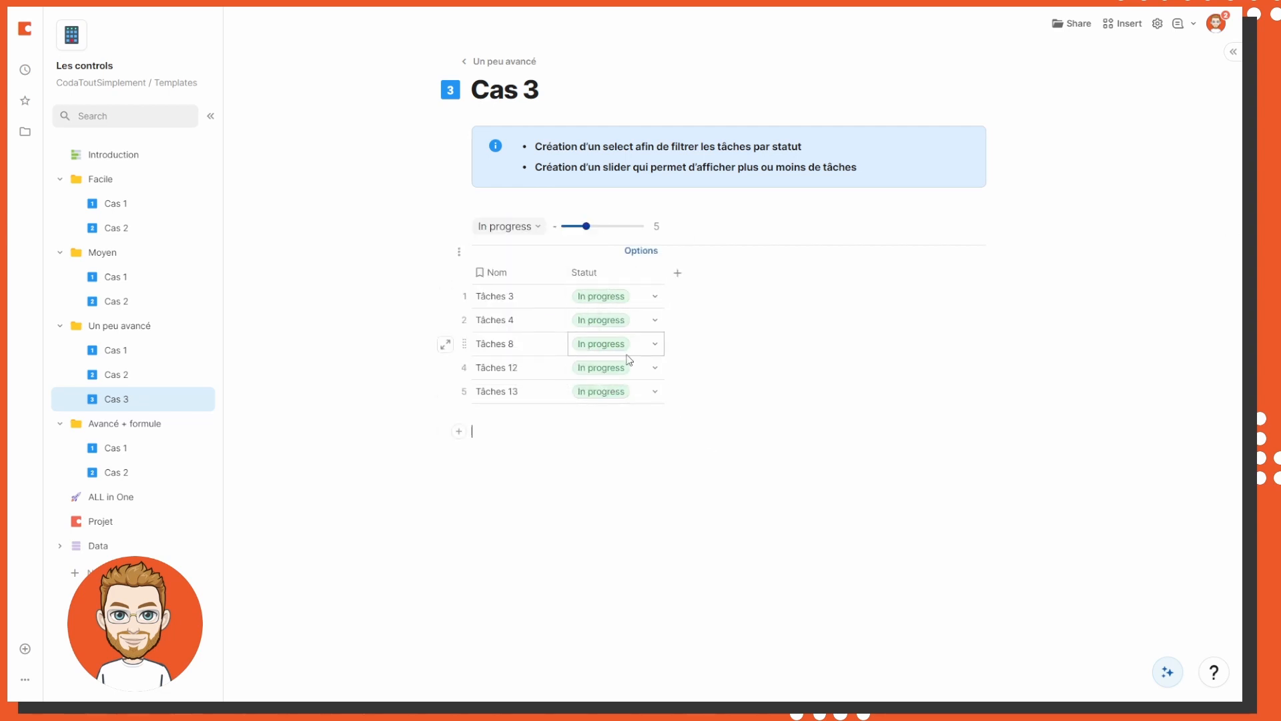
Test the status select by switching it through Not started, Blocked and In progress, ending on Done
click(522, 229)
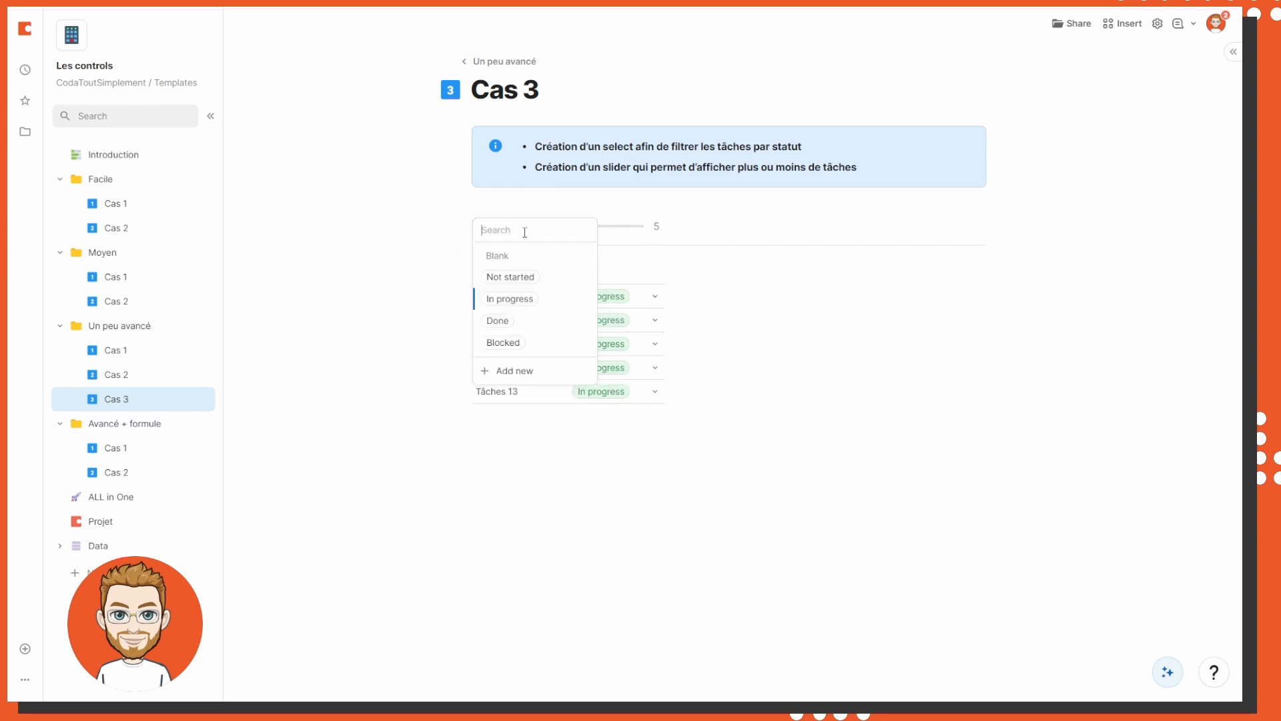
click(542, 279)
click(518, 228)
click(551, 354)
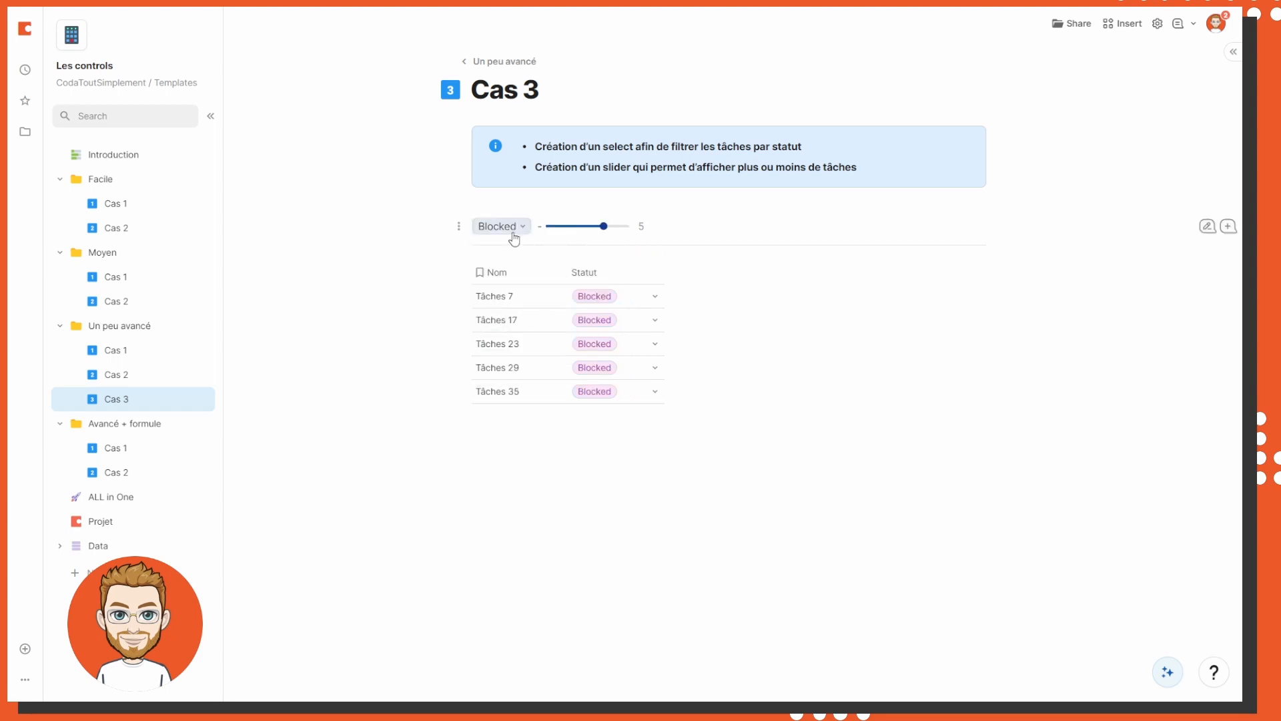
click(515, 230)
click(518, 302)
click(518, 227)
click(498, 320)
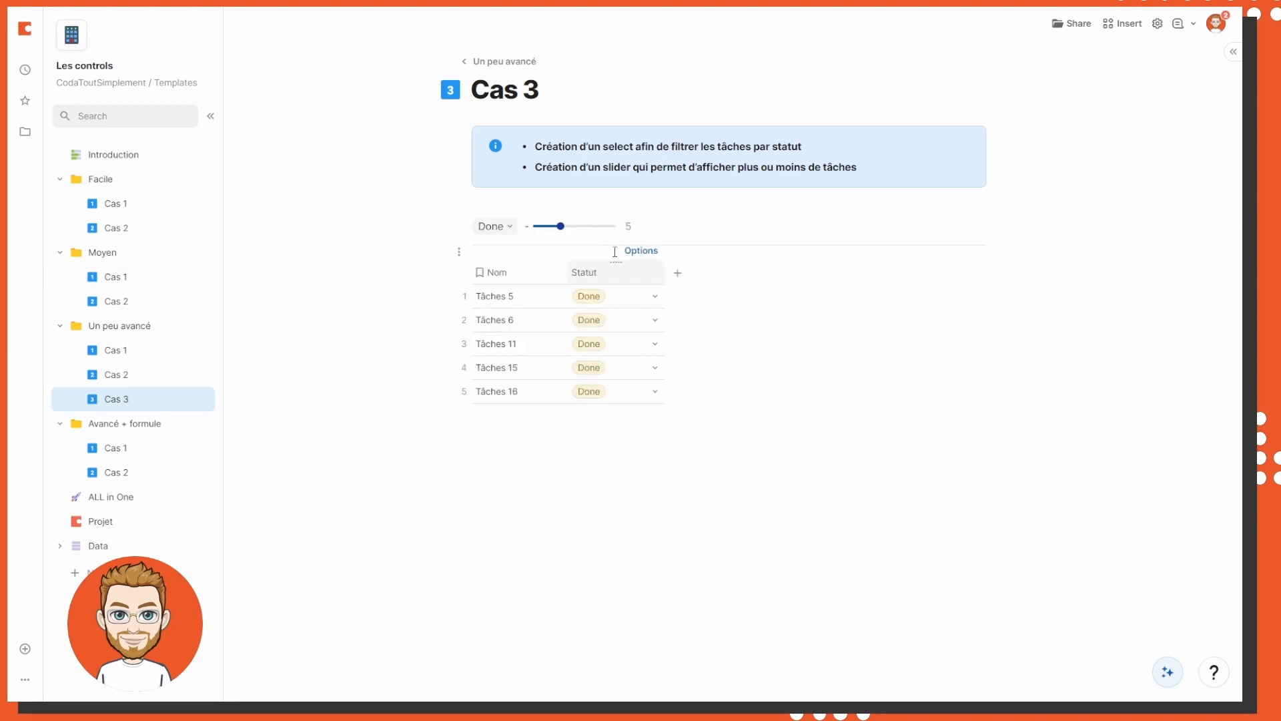
Test the slider's range with the status set to Done and Not started, ending on Done with the slider at 4
drag(563, 227, 651, 234)
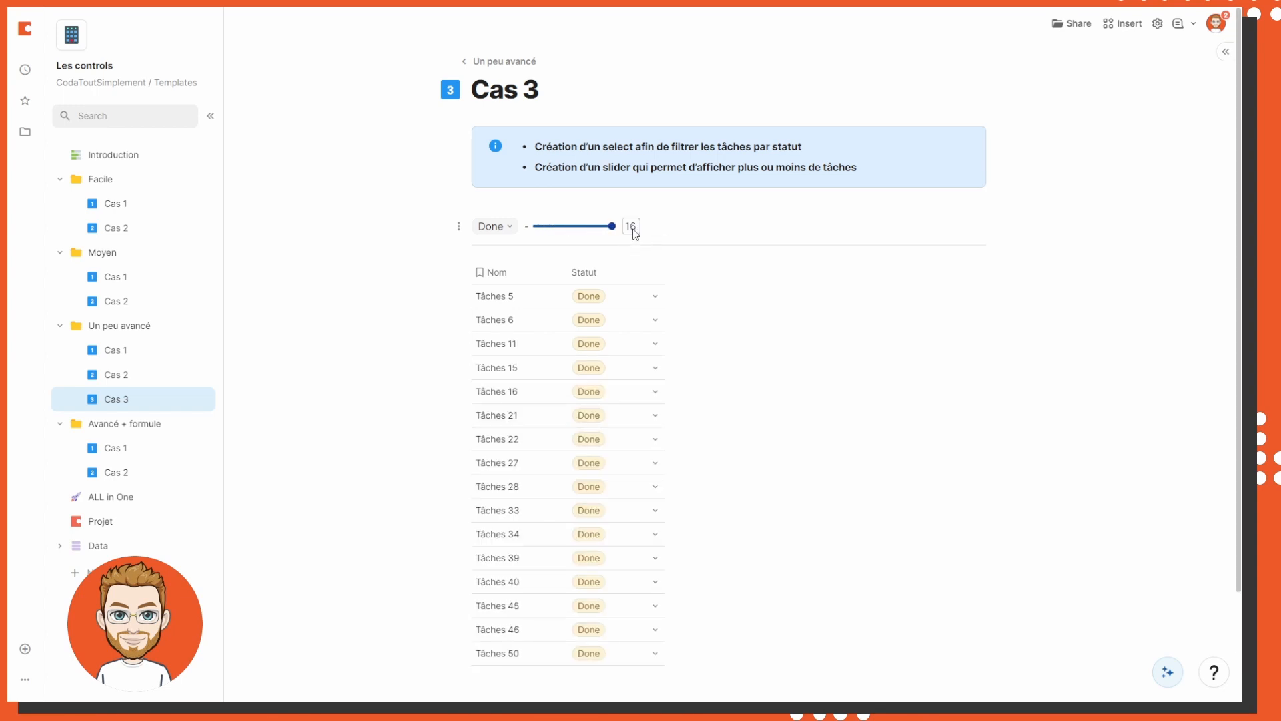
click(510, 235)
click(524, 278)
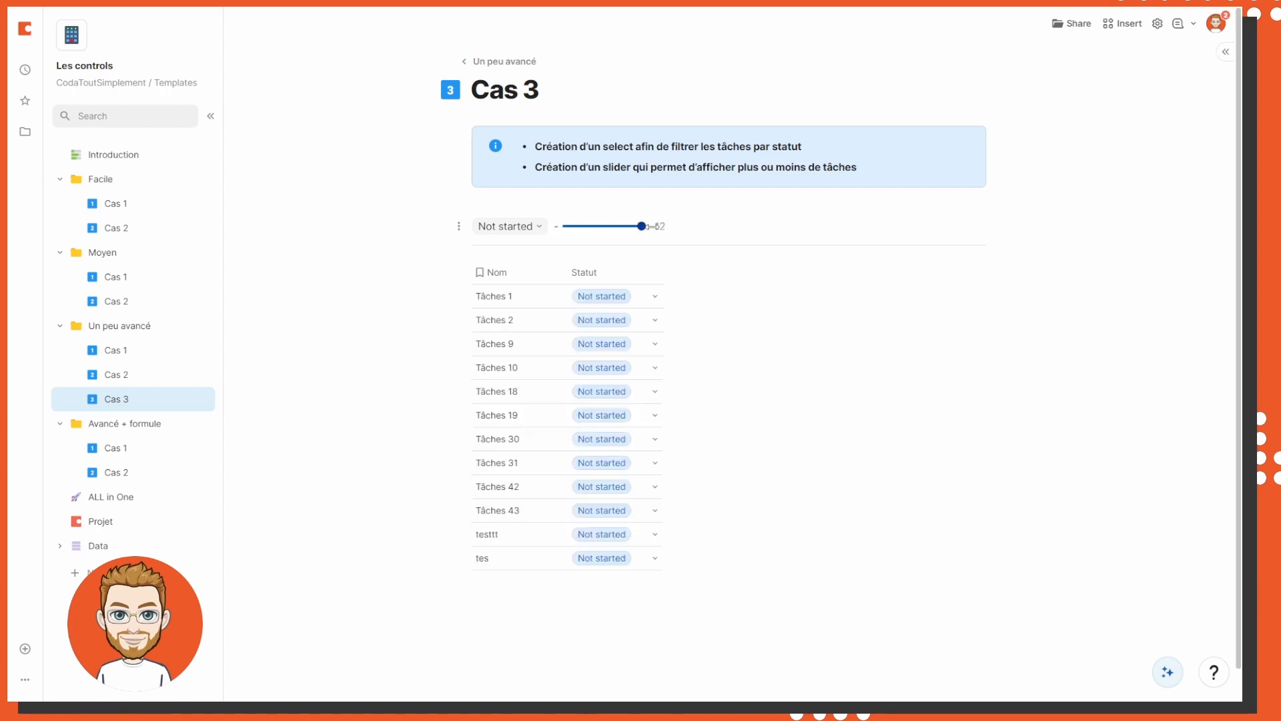
mouse_move(651, 235)
mouse_down()
mouse_move(662, 229)
mouse_move(634, 226)
mouse_up()
click(514, 226)
click(532, 325)
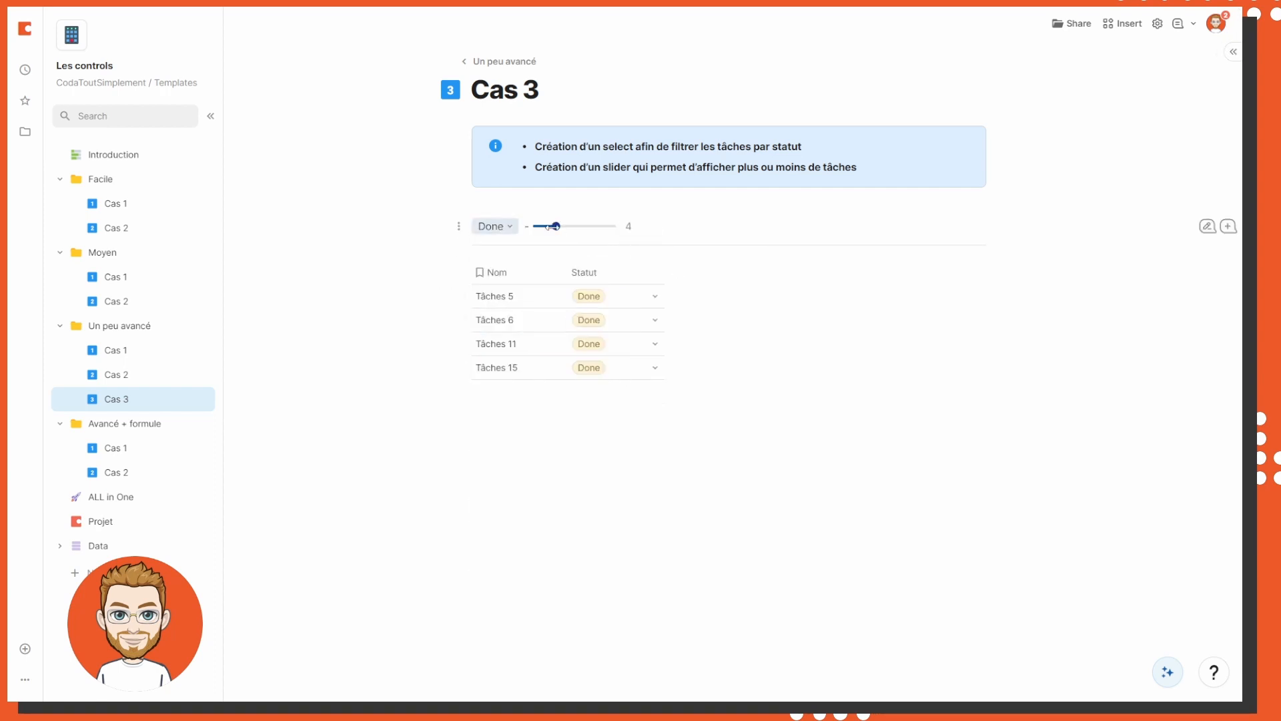
mouse_move(549, 227)
mouse_down()
mouse_move(535, 227)
mouse_move(615, 234)
mouse_move(557, 230)
mouse_up()
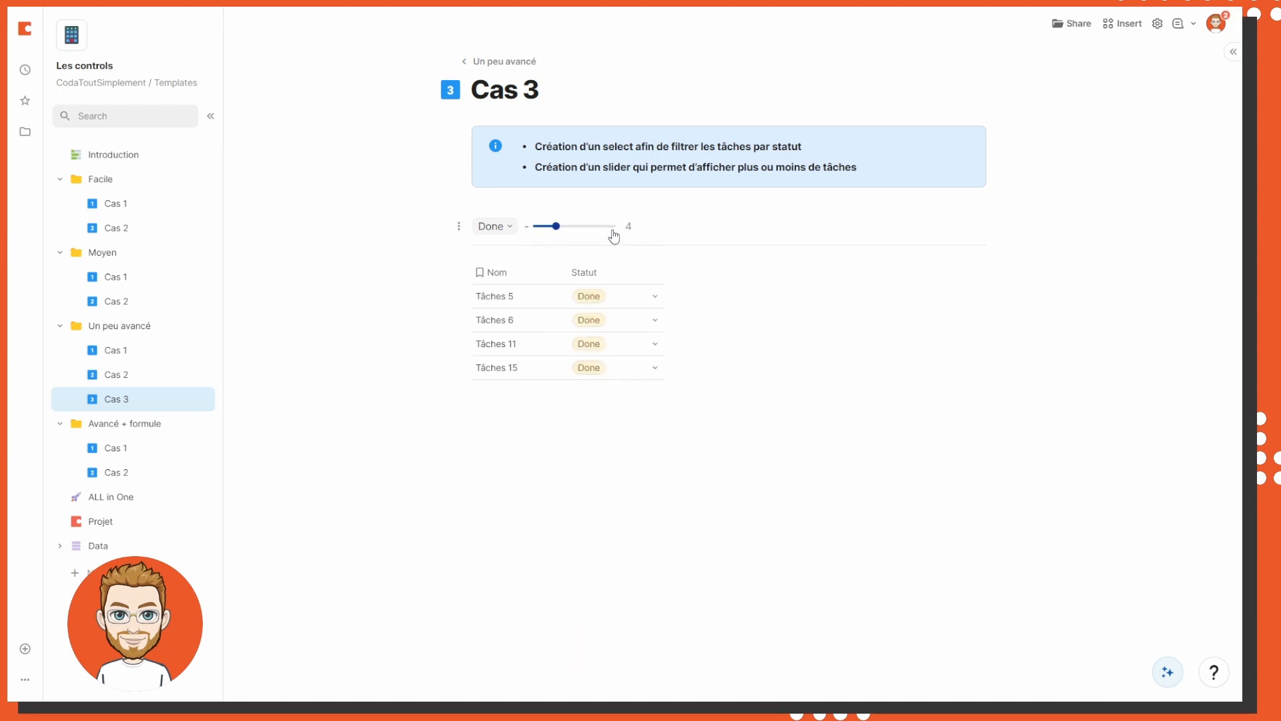
Examine the avancé_cas_3_slider settings, including the minimum value and the maximum formula built on DB Tâches and the selected status
click(614, 236)
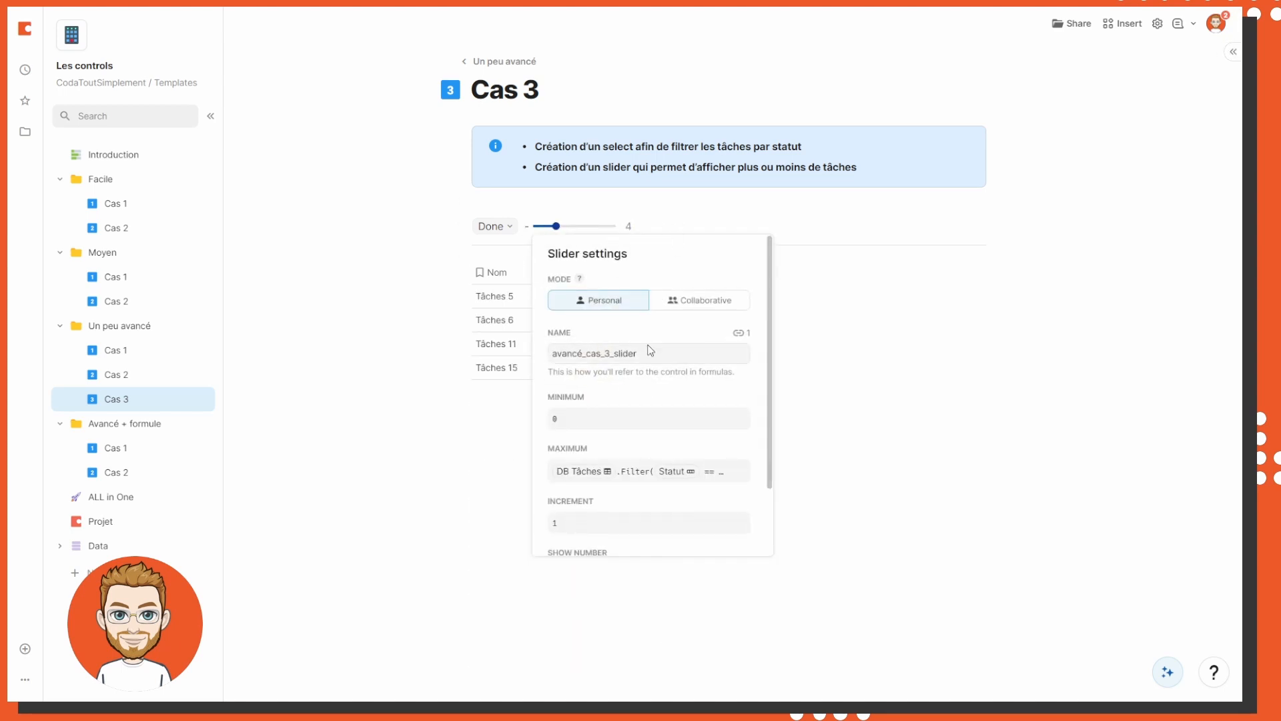
scroll(591, 344, down, 2)
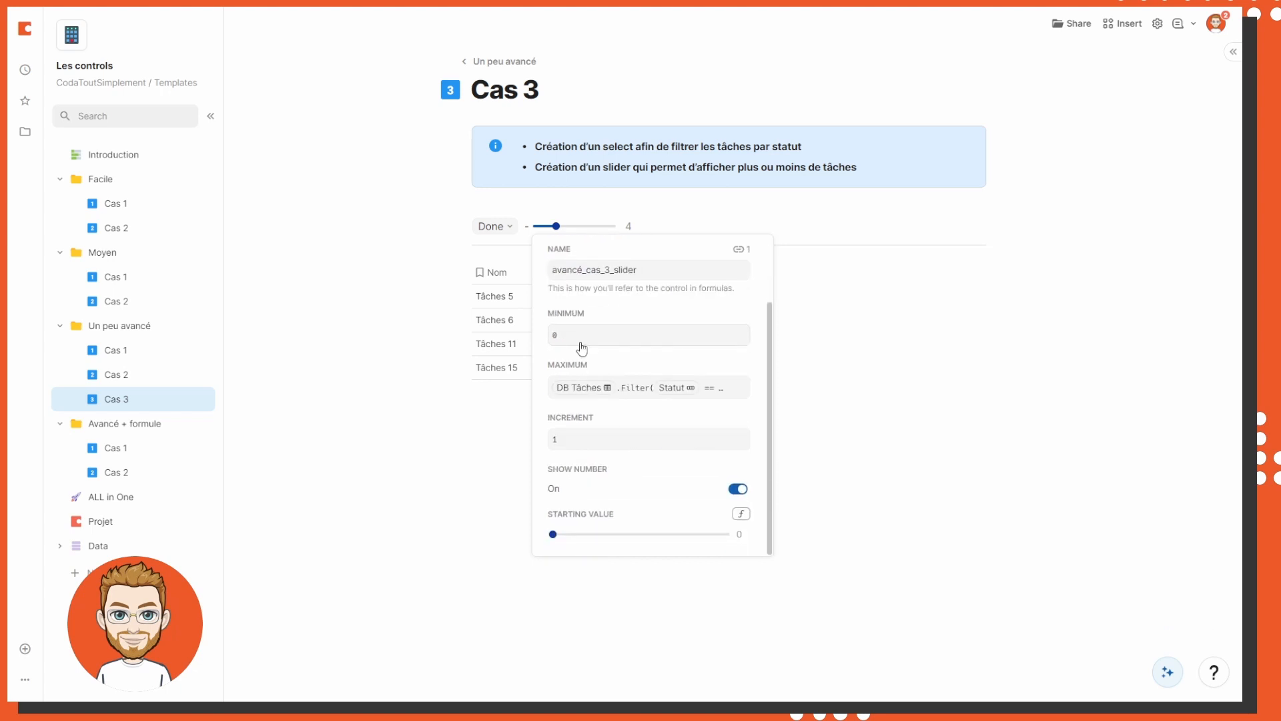
click(574, 342)
click(652, 304)
click(635, 394)
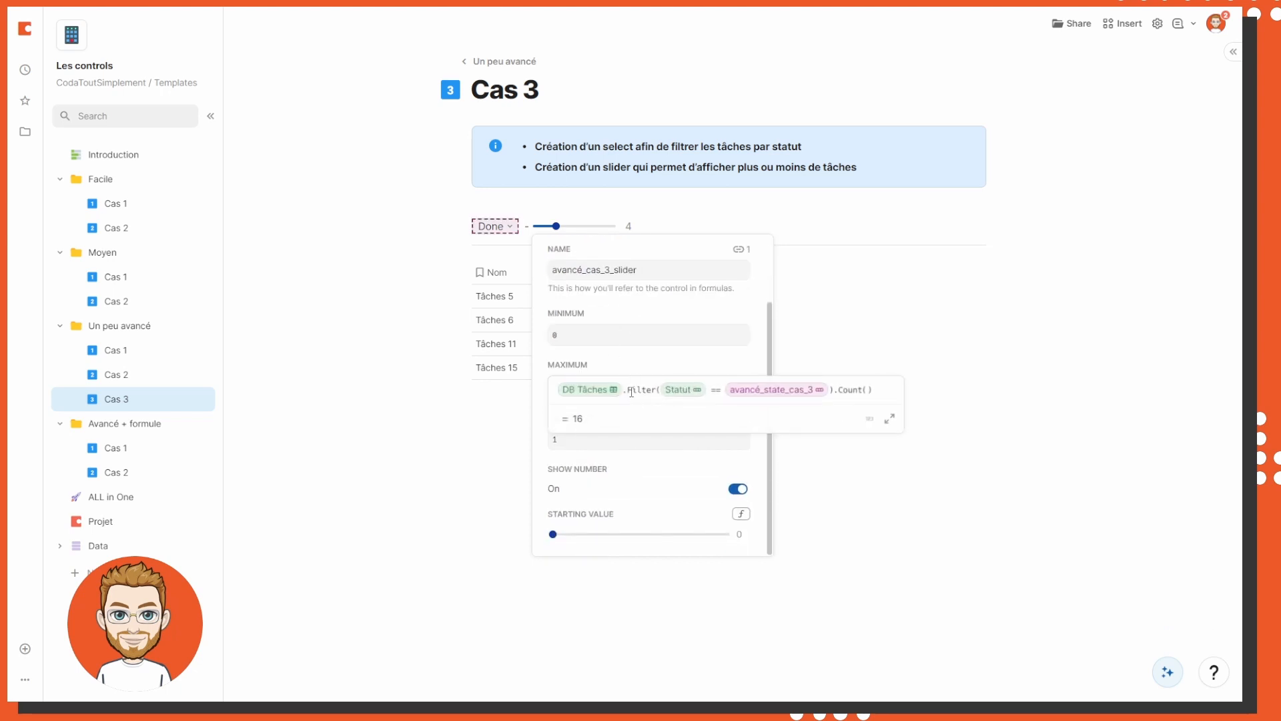
click(592, 393)
click(690, 400)
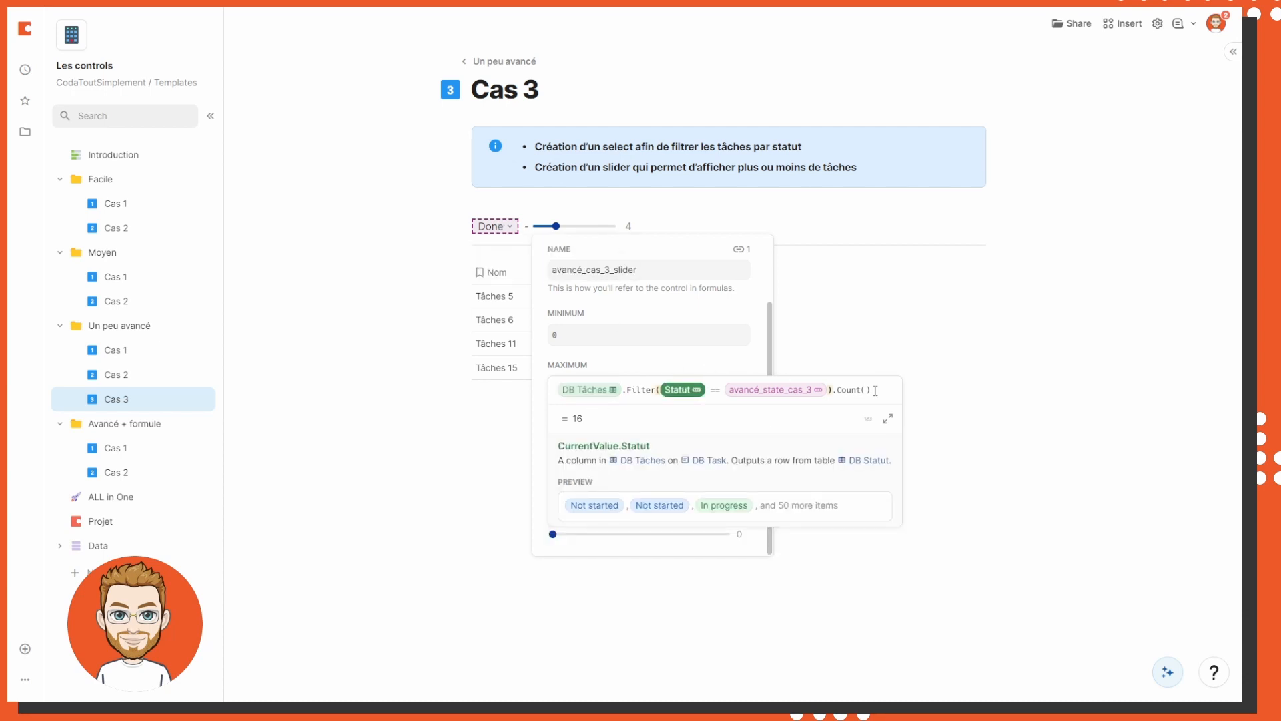
drag(878, 390, 544, 392)
click(643, 326)
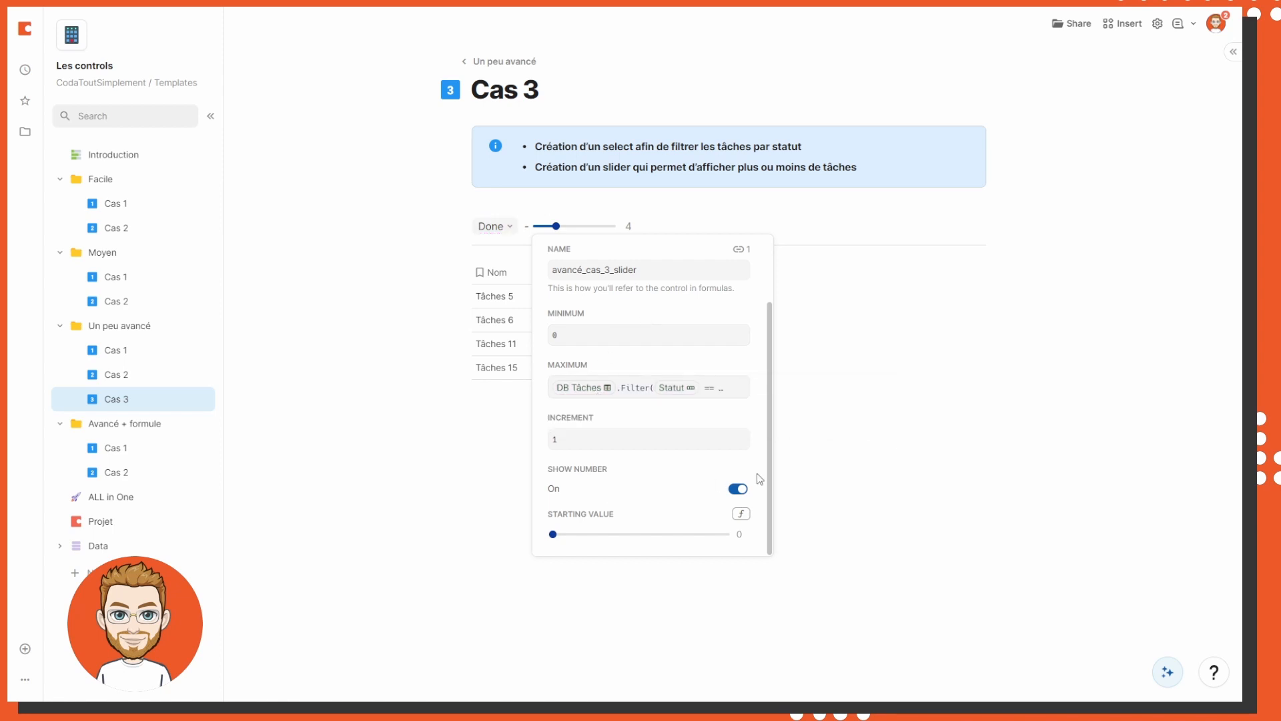
click(871, 461)
Move the slider to 12 under Done, then switch the status to Blocked with the slider at 7
drag(557, 225, 593, 226)
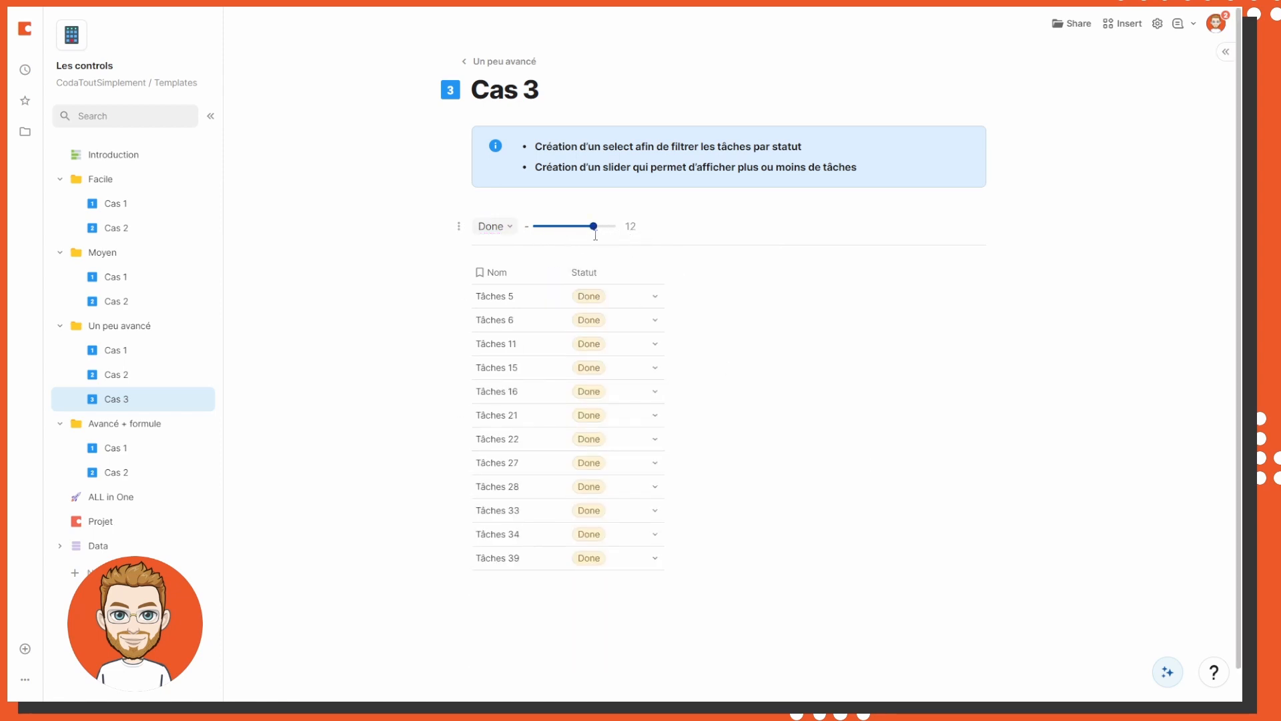
click(510, 227)
click(547, 349)
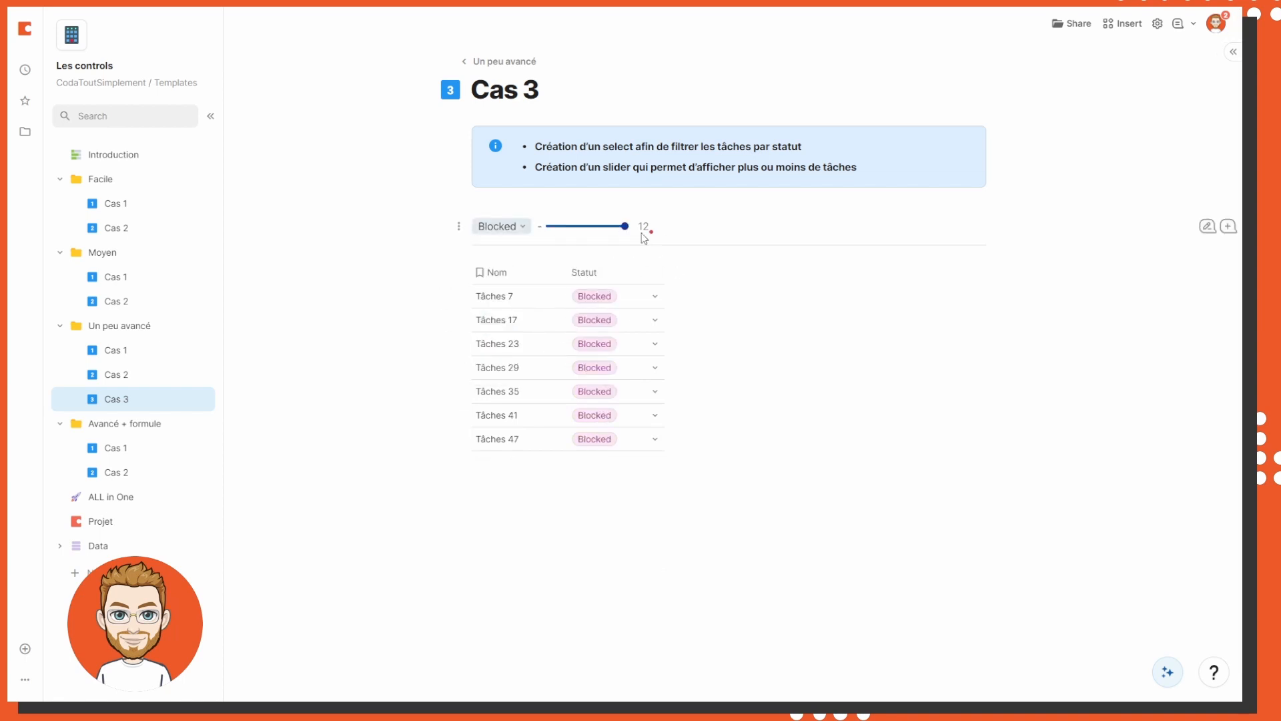
mouse_move(627, 226)
mouse_down()
mouse_move(557, 227)
mouse_move(623, 227)
mouse_up()
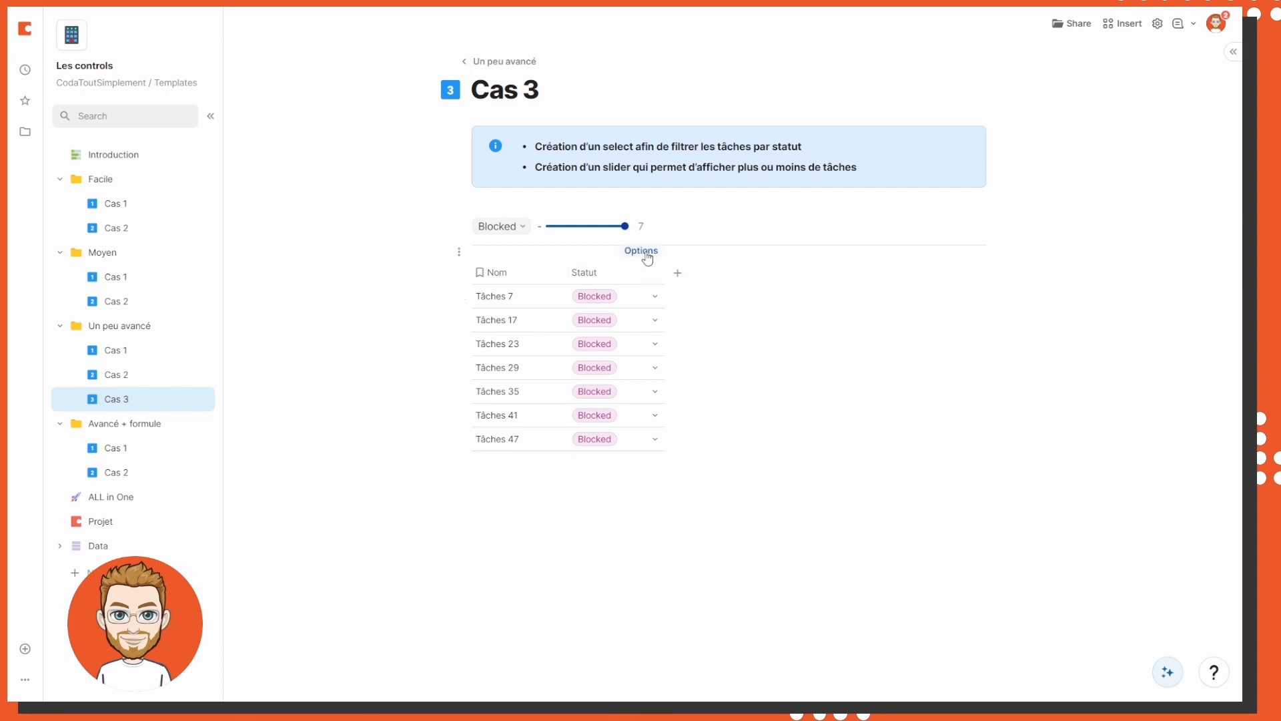
Examine the task table's filter formula part by part: thisTable, the Statut condition, Find(thisRow) and the comparison with avancé_cas_3_slider
click(642, 257)
click(1120, 224)
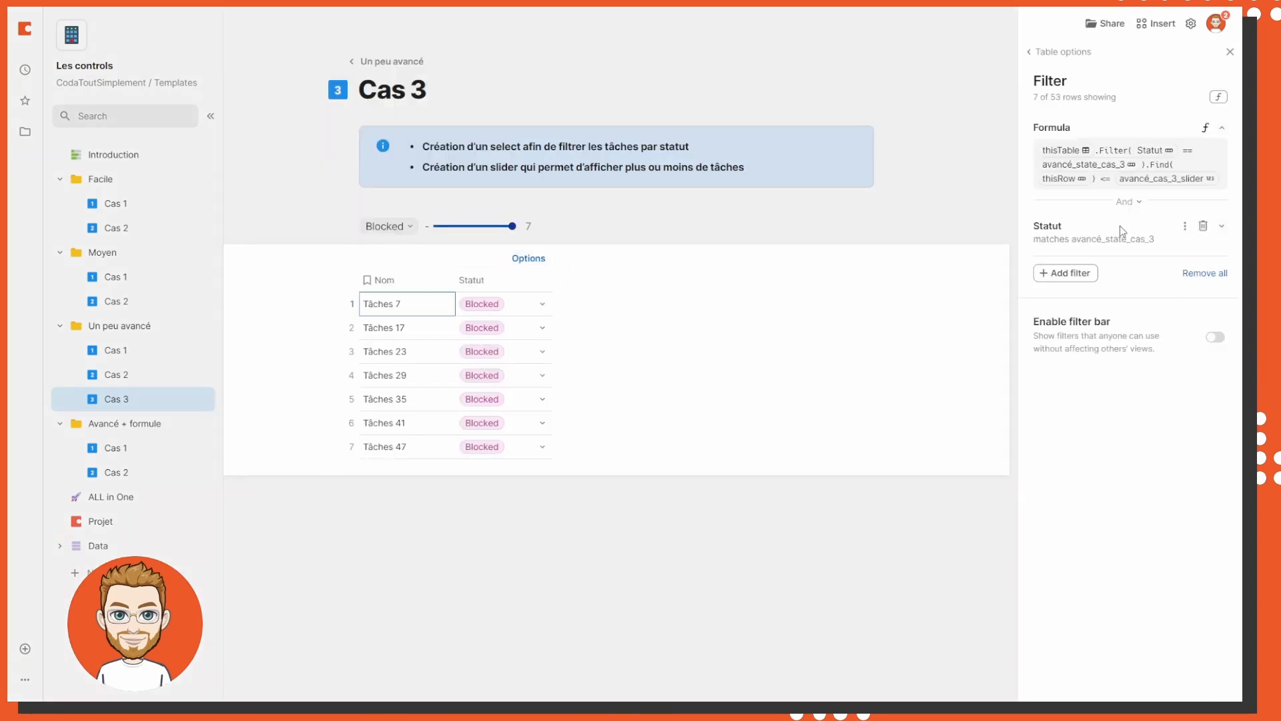
click(1098, 167)
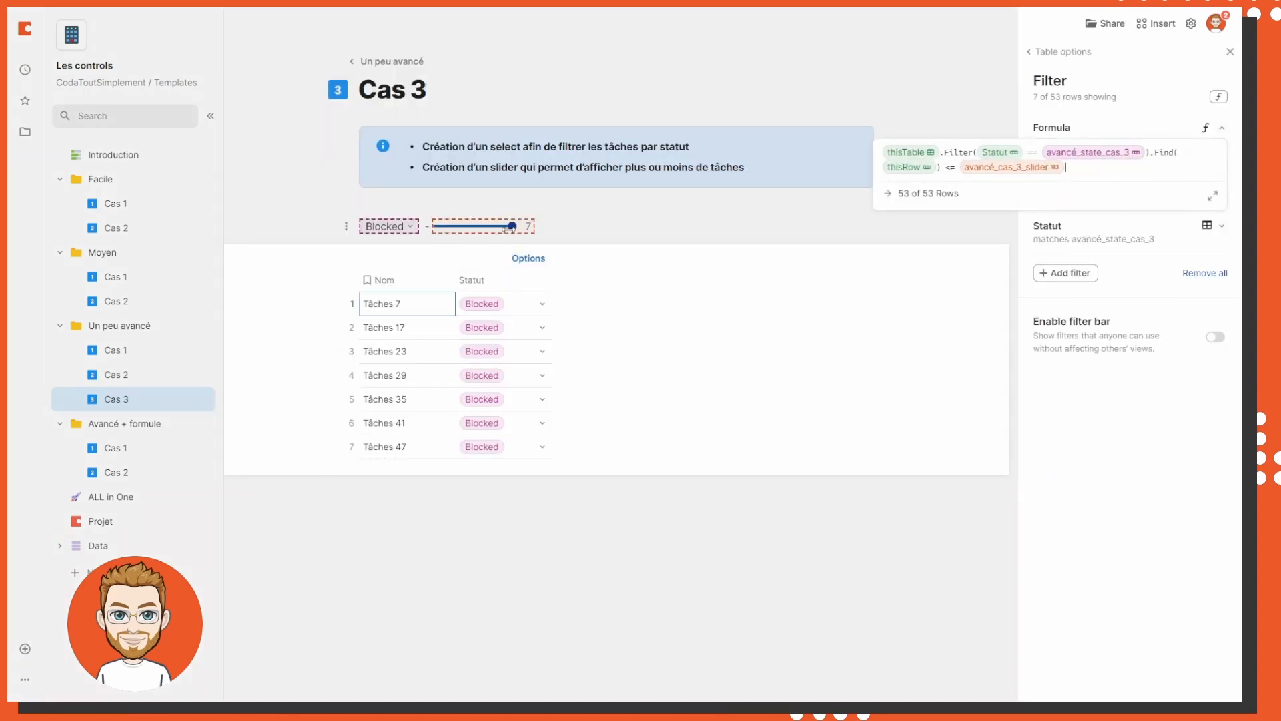
drag(508, 229, 626, 227)
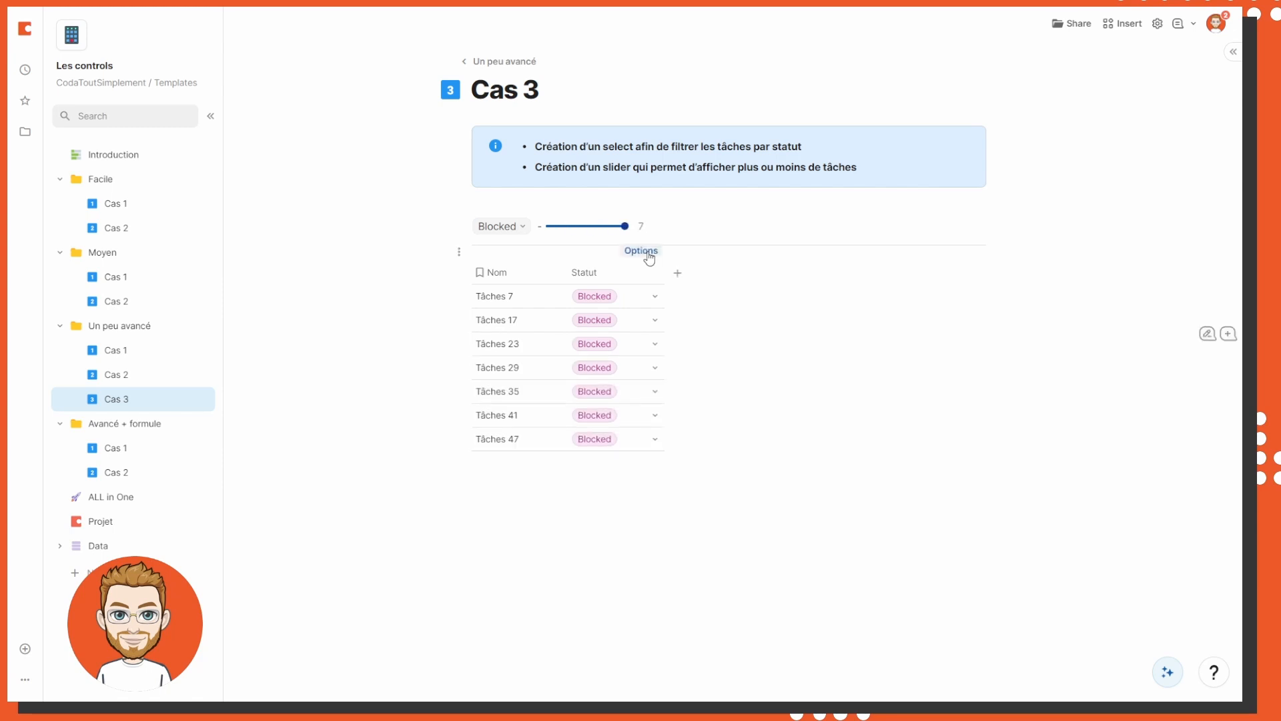
click(648, 254)
click(1139, 177)
click(1078, 183)
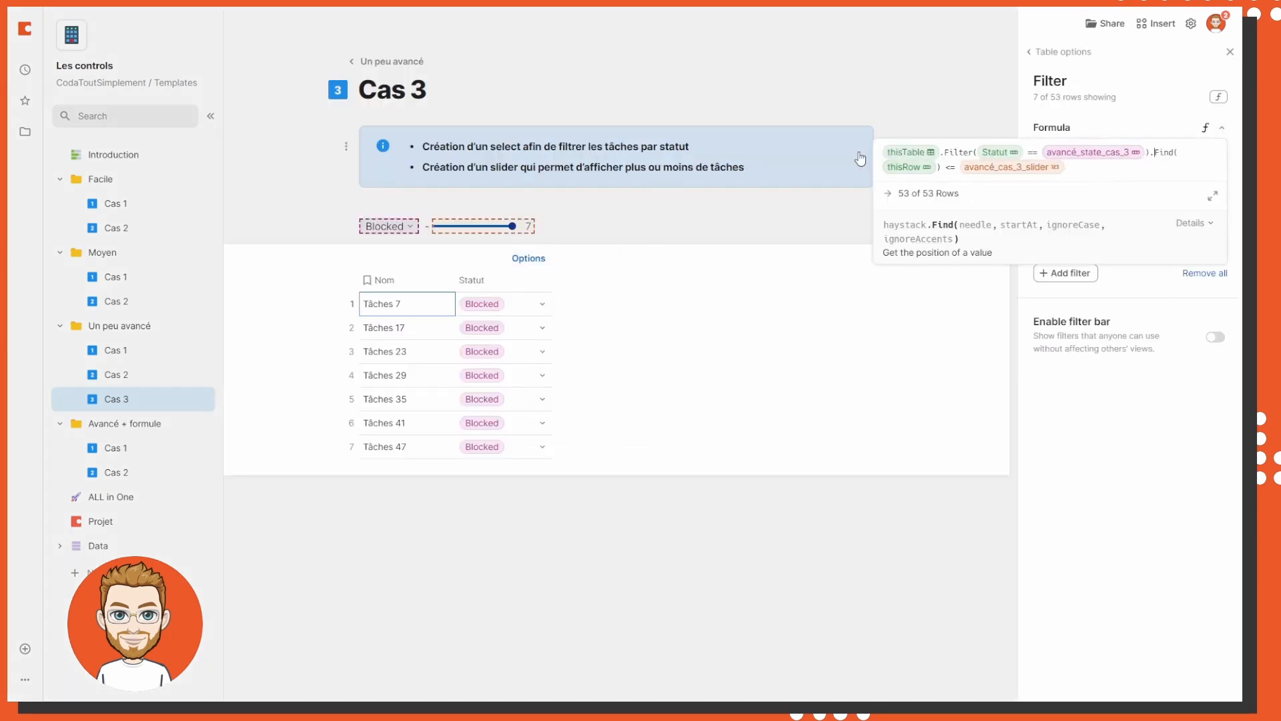
mouse_move(928, 156)
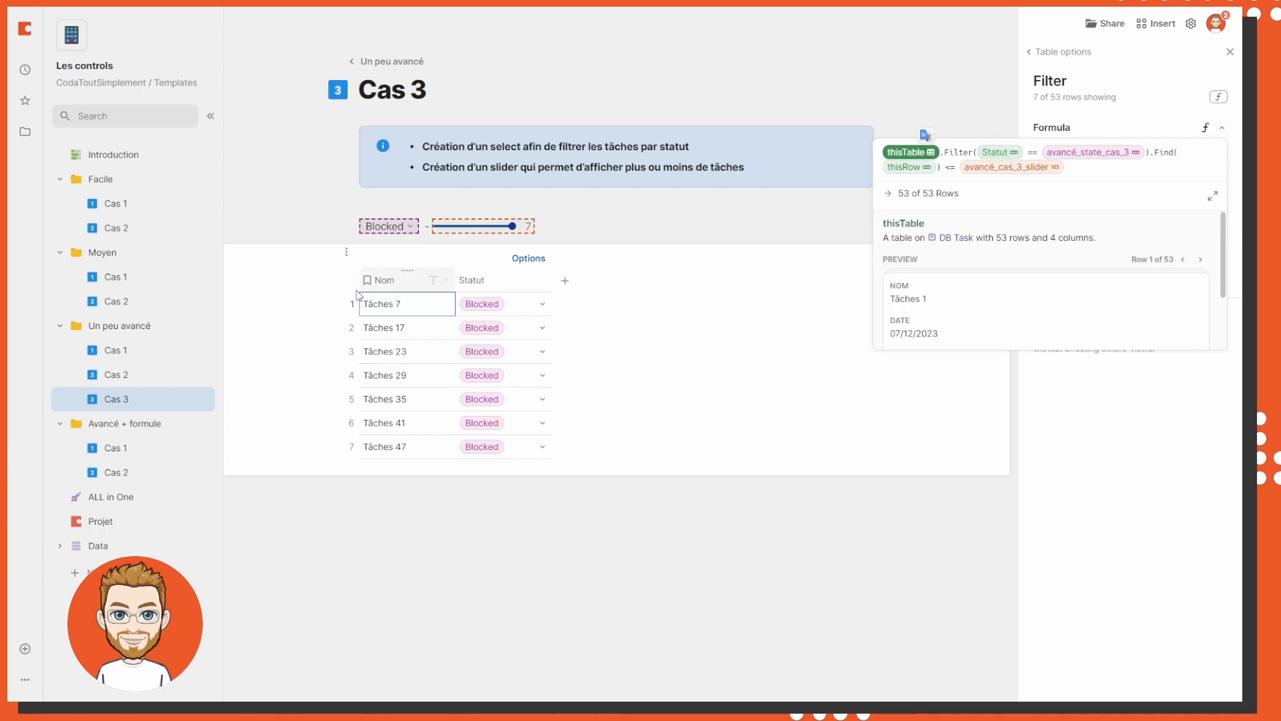
click(998, 169)
click(1005, 153)
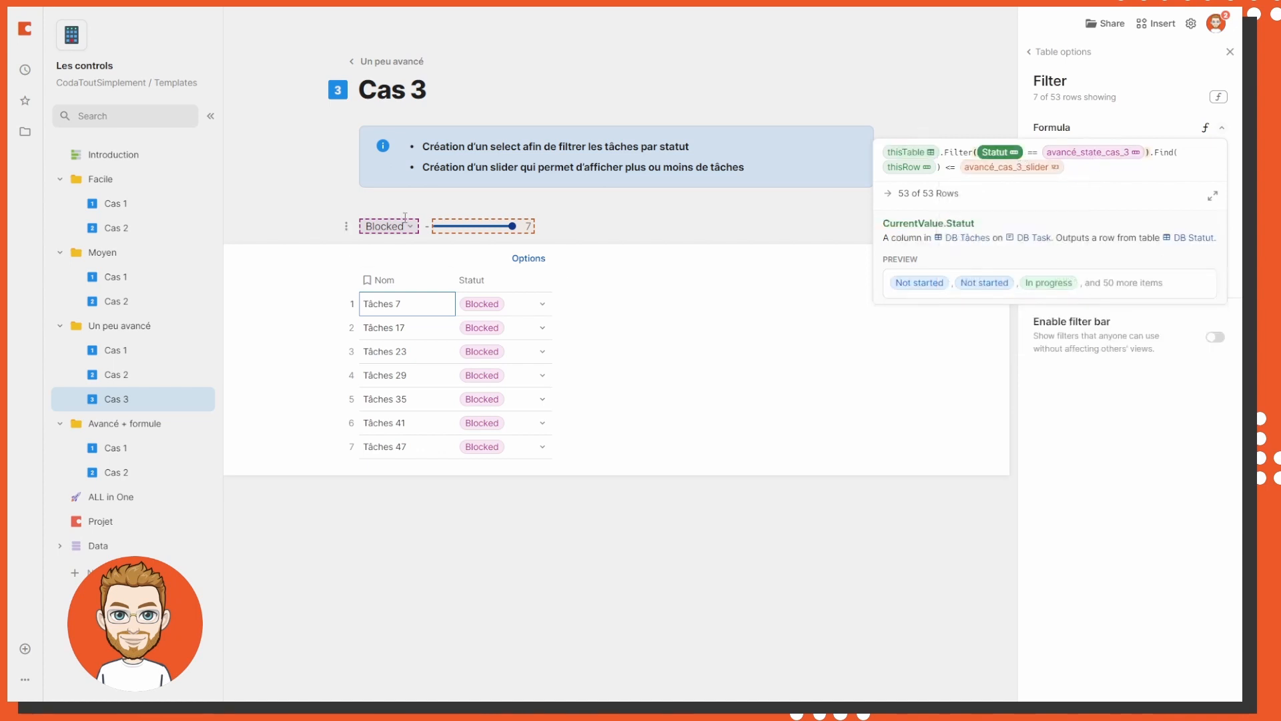
click(1172, 152)
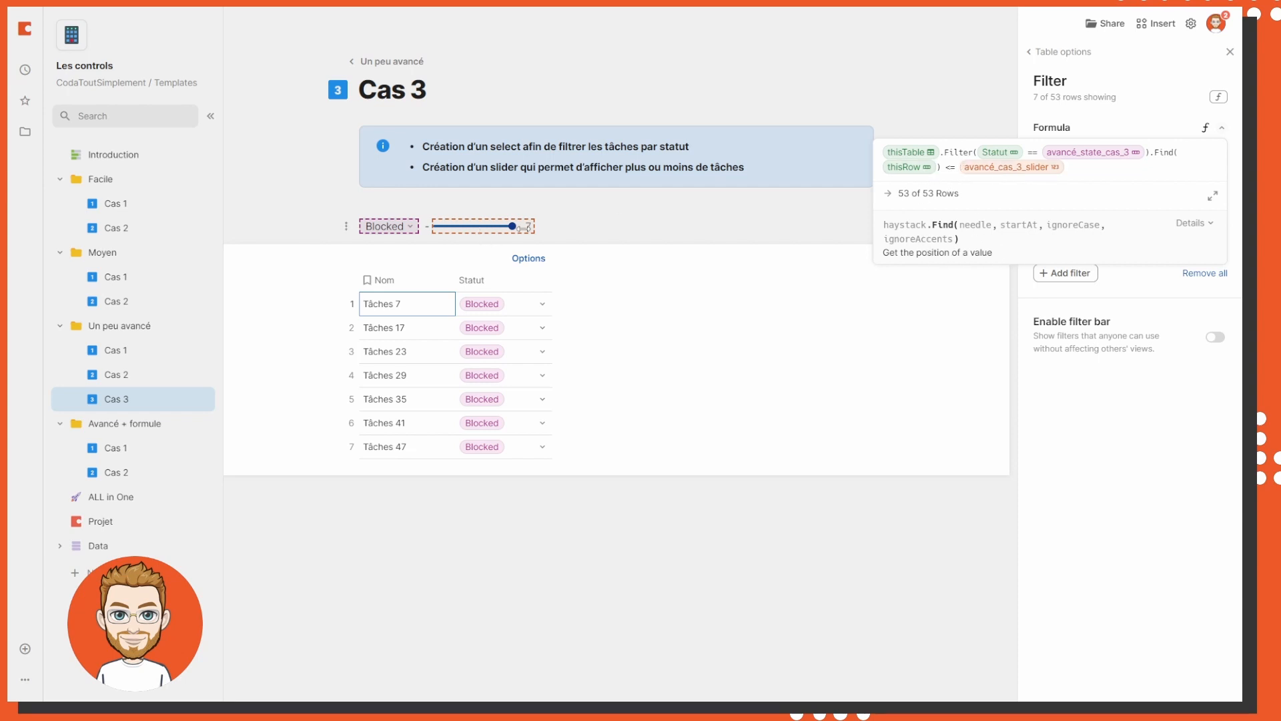
Leave the table's filter settings and lower the slider to 3 for the Blocked tasks
click(652, 506)
drag(624, 227, 583, 227)
click(475, 508)
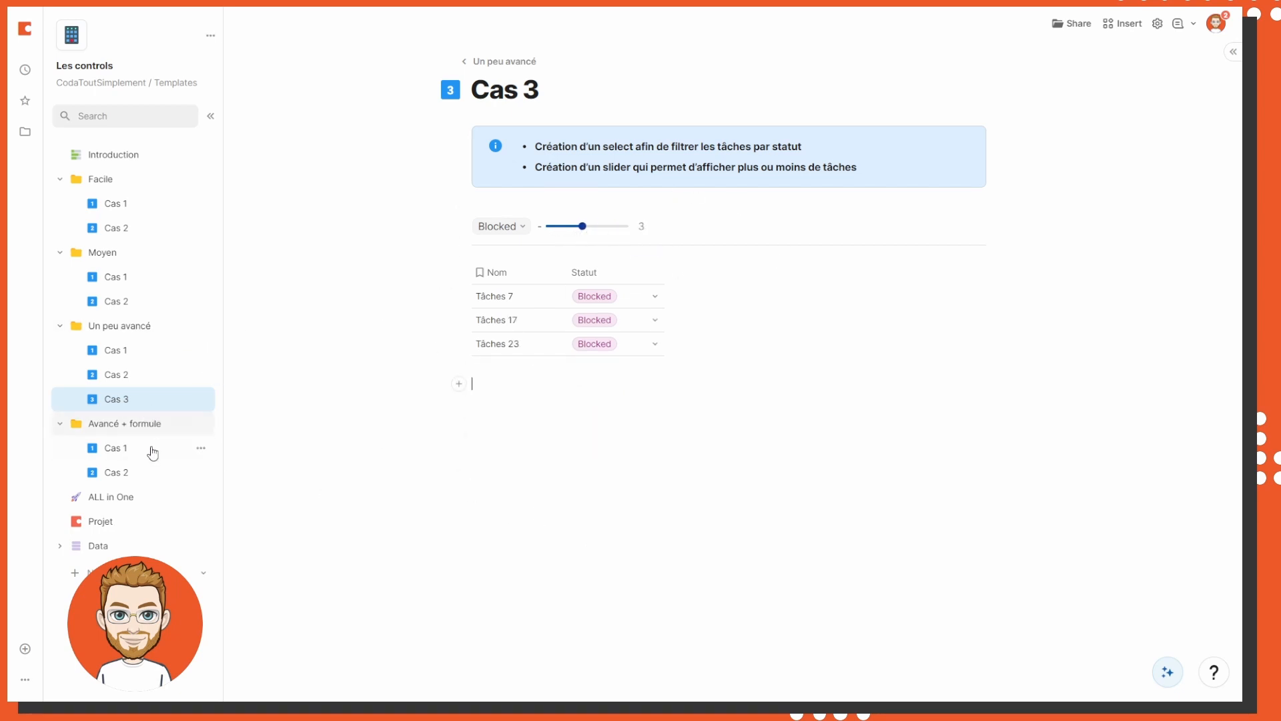
Open the Cas 1 page under Avancé + formule and look through the project select's options above the cards
click(102, 459)
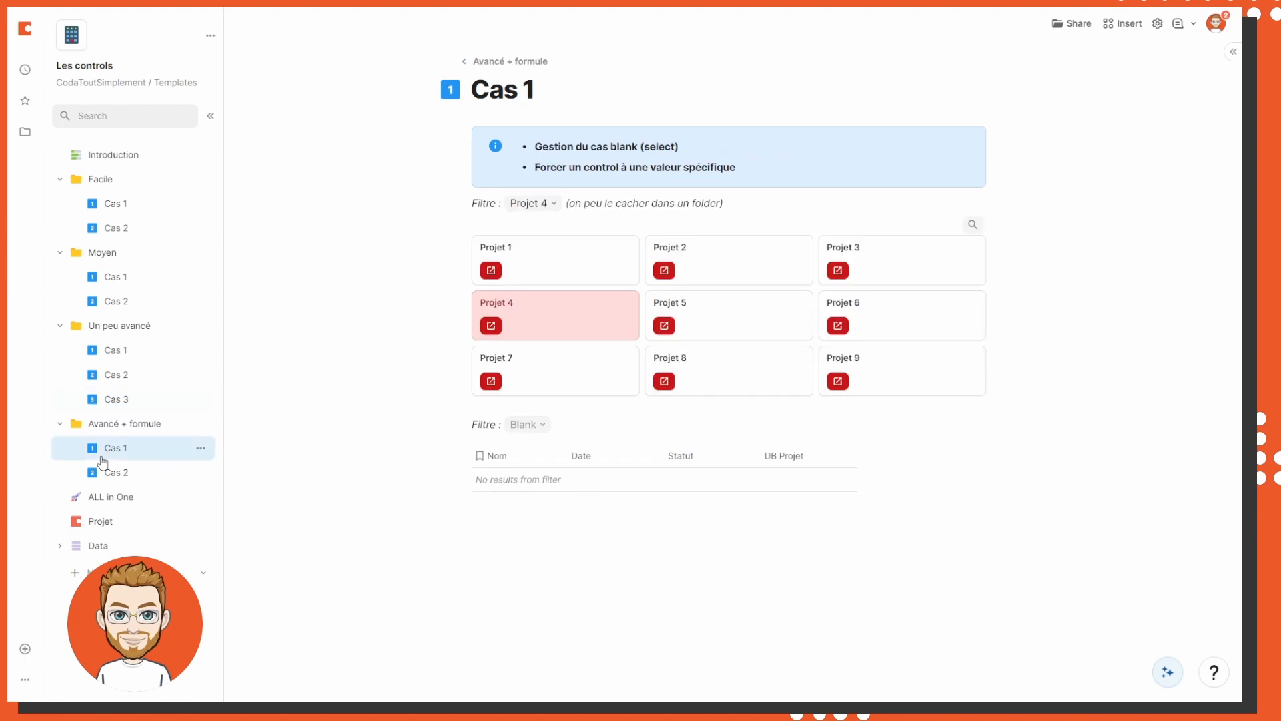
click(140, 431)
click(131, 449)
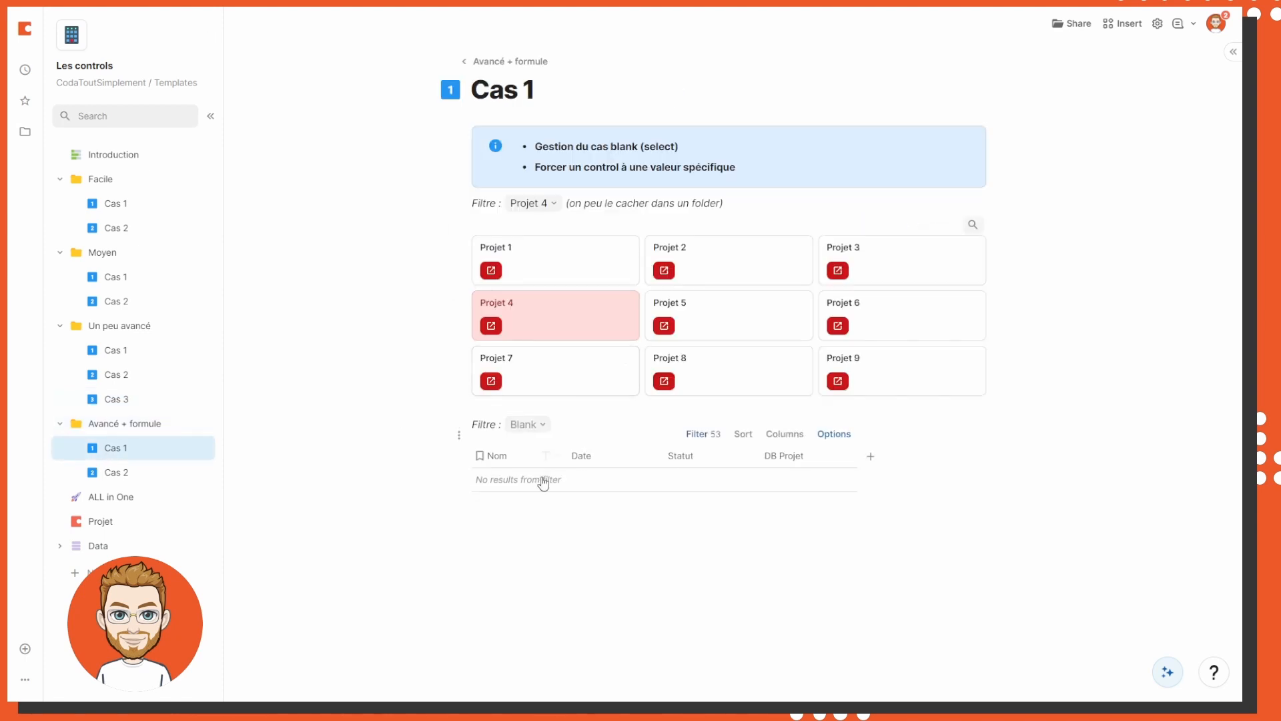
click(534, 203)
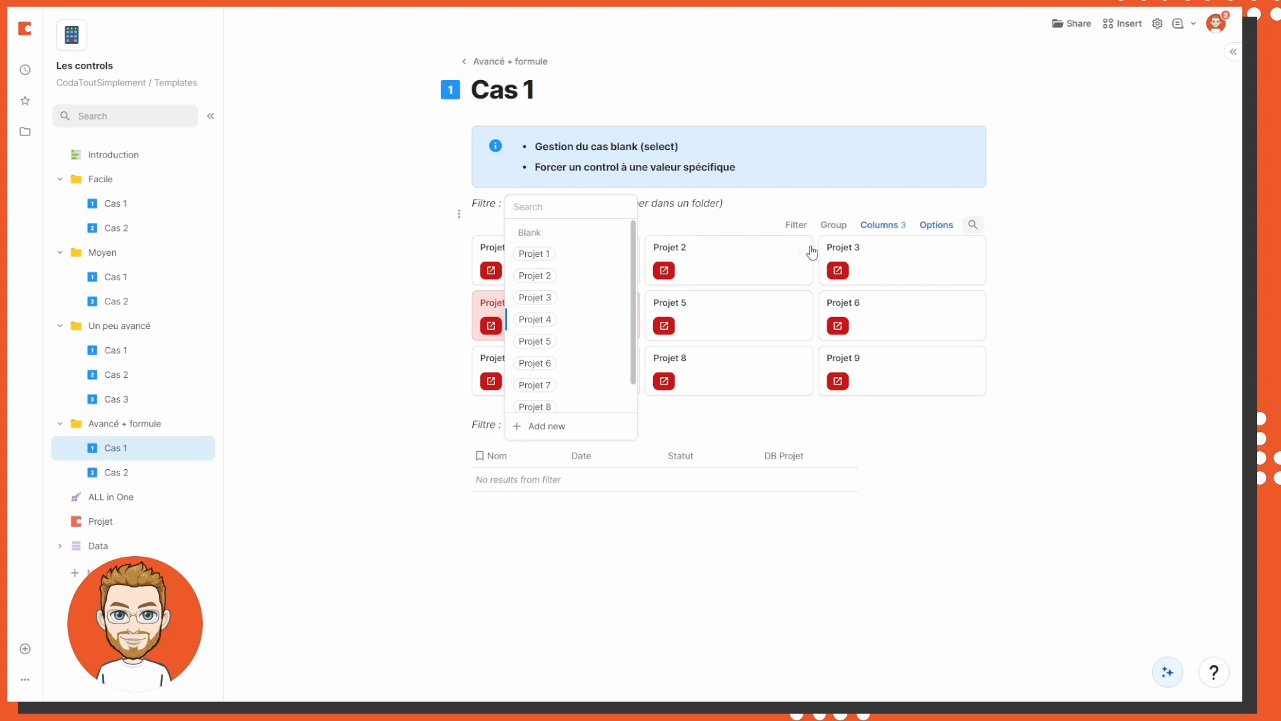
scroll(574, 323, down, 2)
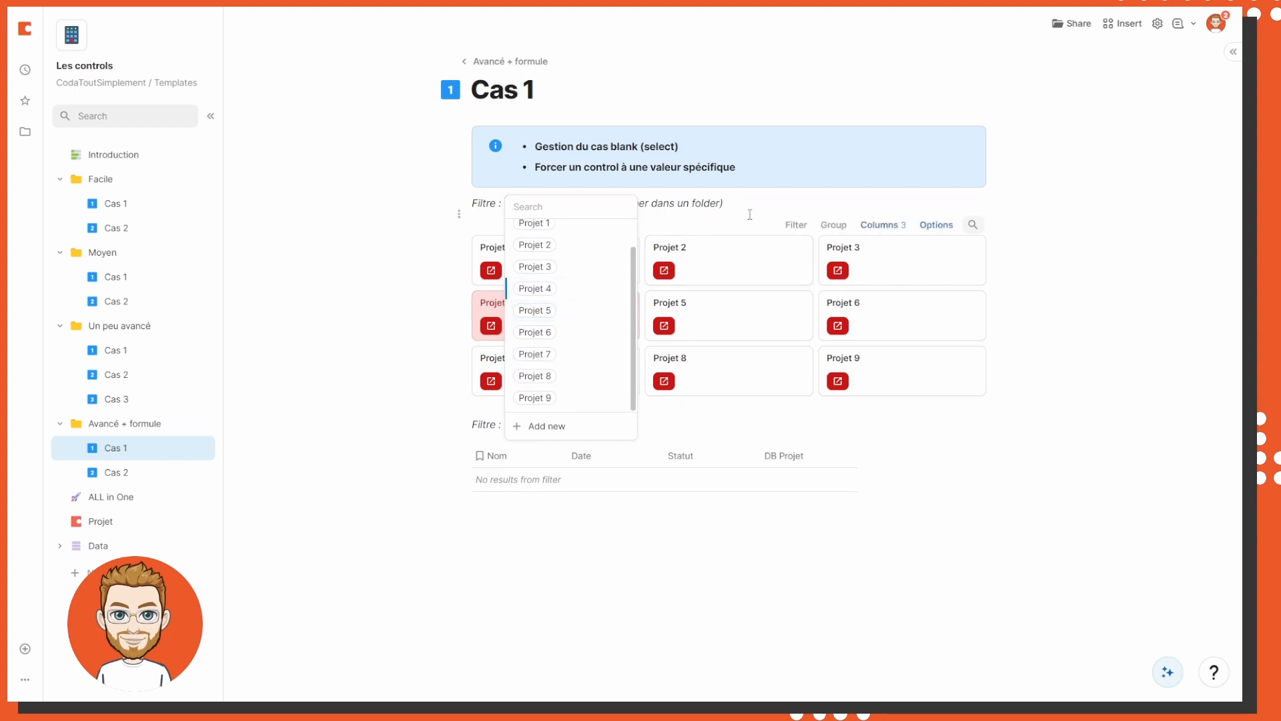
drag(750, 213, 461, 206)
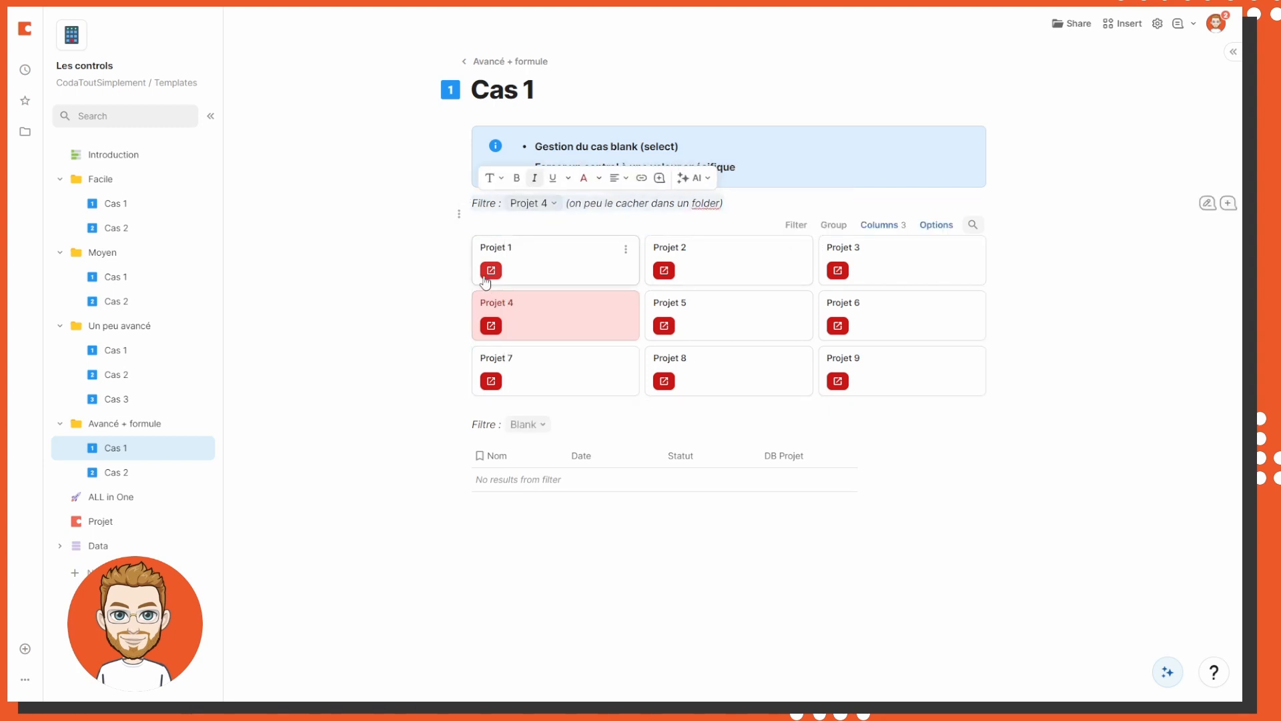
click(522, 210)
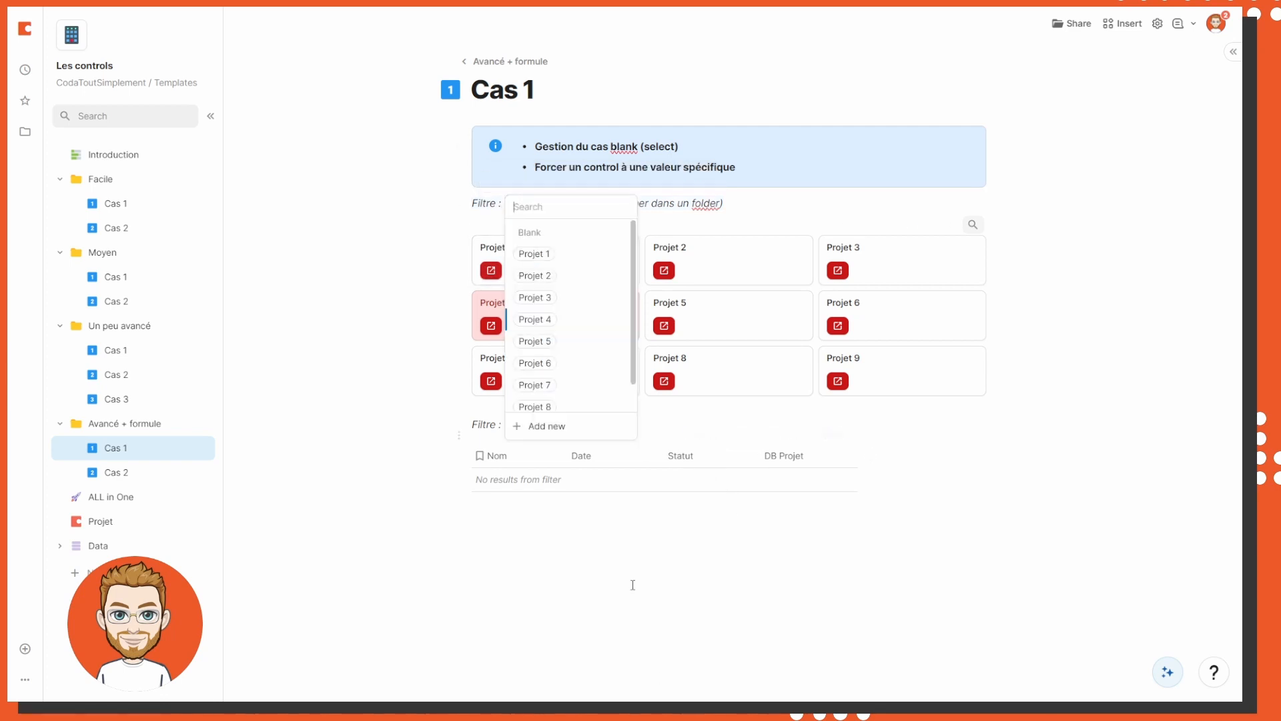
click(753, 501)
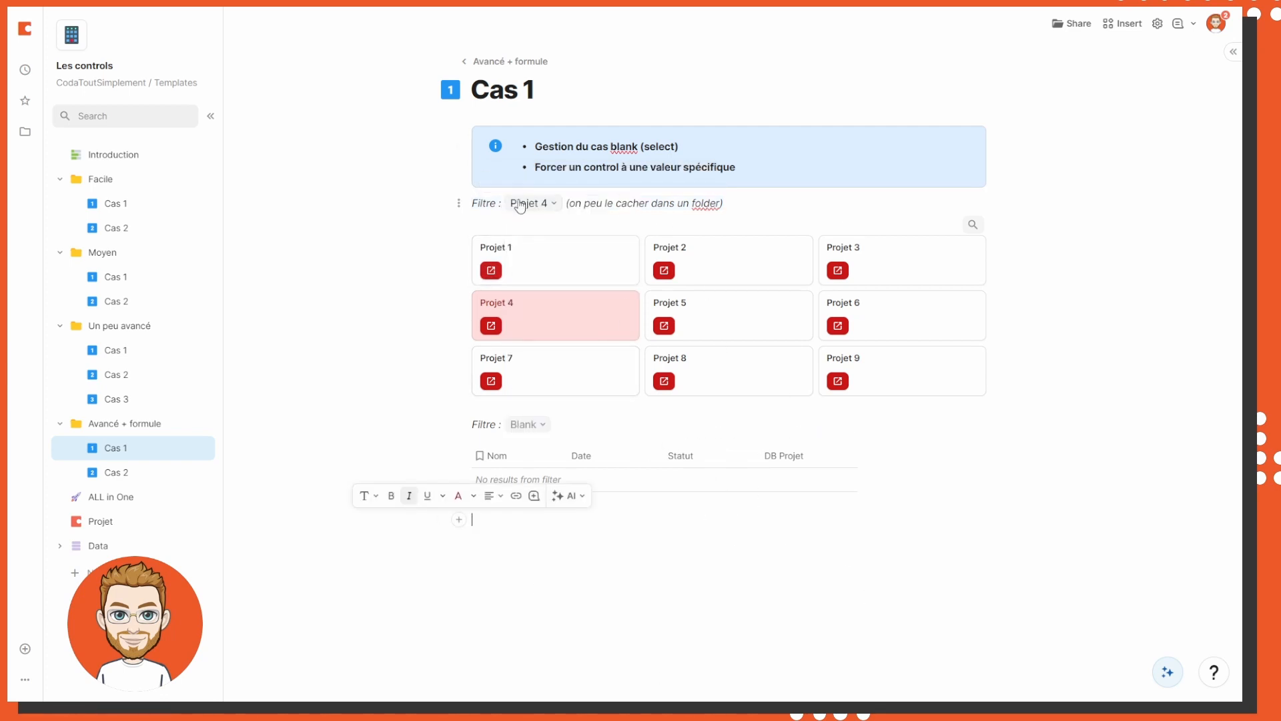
Test the project card buttons on Projet 1, Projet 7, Projet 4 and Projet 2, ending with Projet 1 as the selected project
click(494, 275)
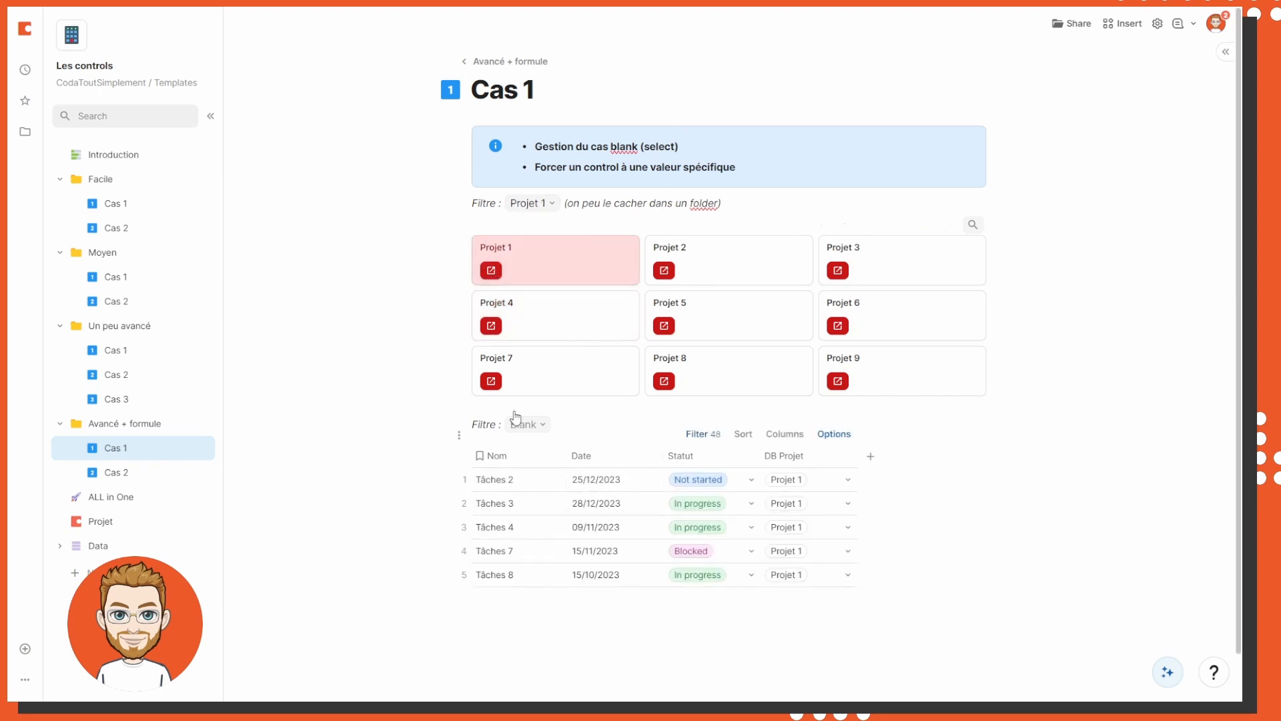
click(491, 381)
click(494, 327)
click(493, 272)
click(666, 272)
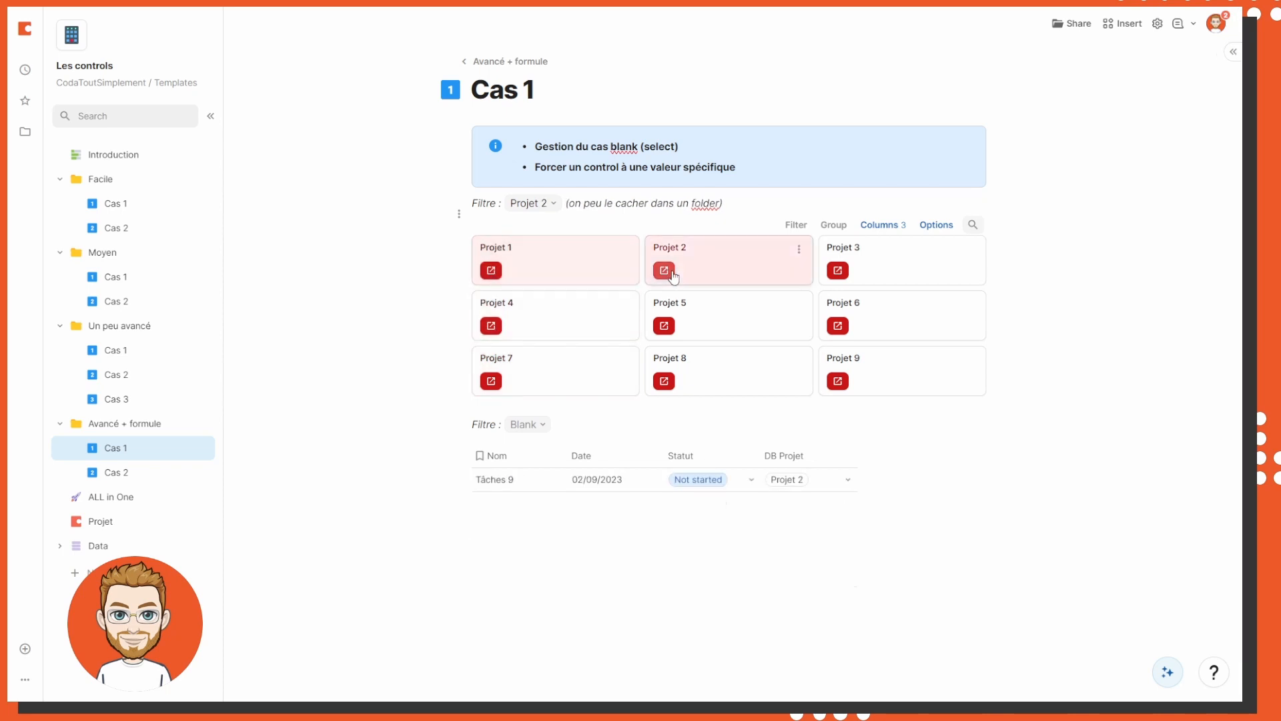
click(493, 273)
Check the project select's settings, then open the filter settings of the task table below the cards
click(532, 203)
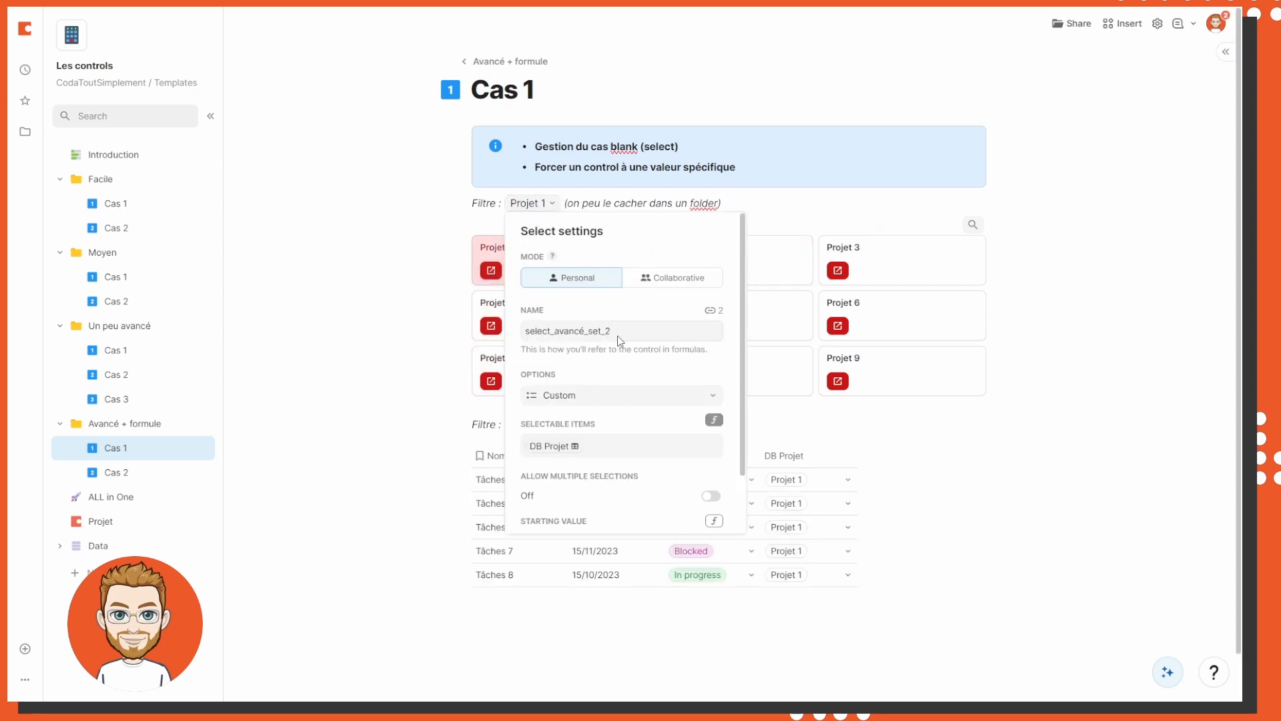
click(860, 203)
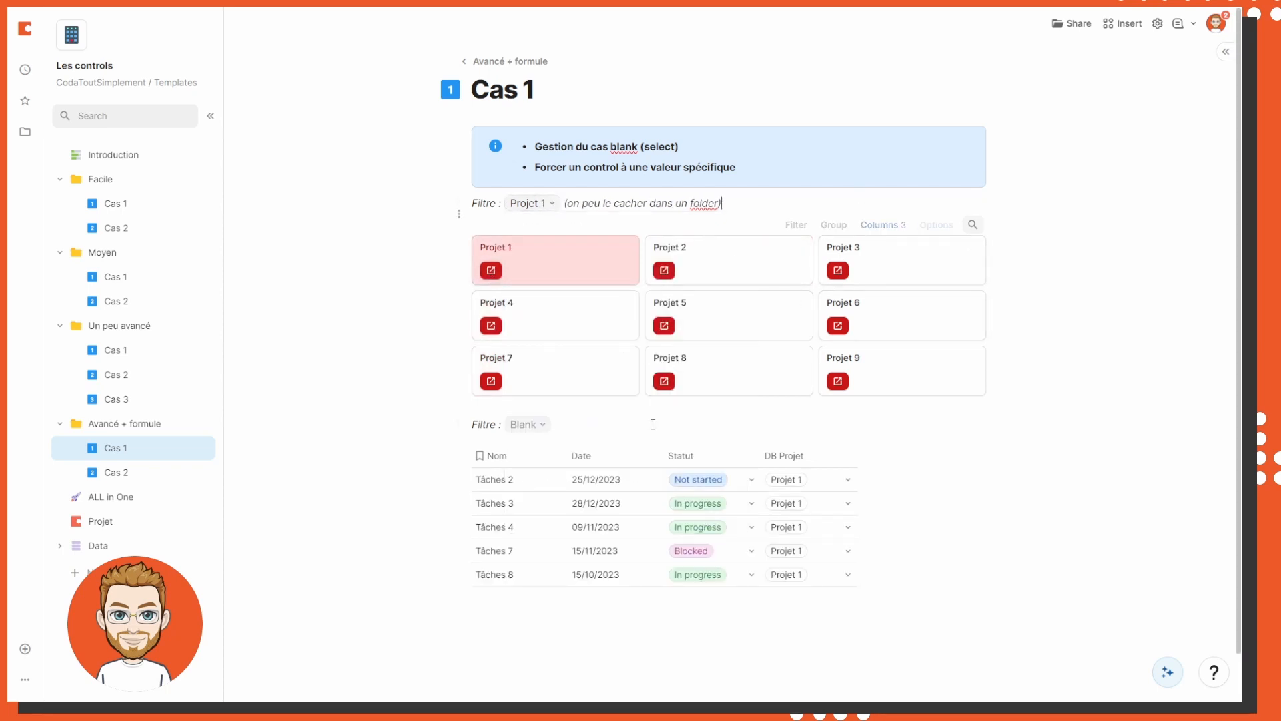
scroll(600, 401, down, 1)
click(714, 385)
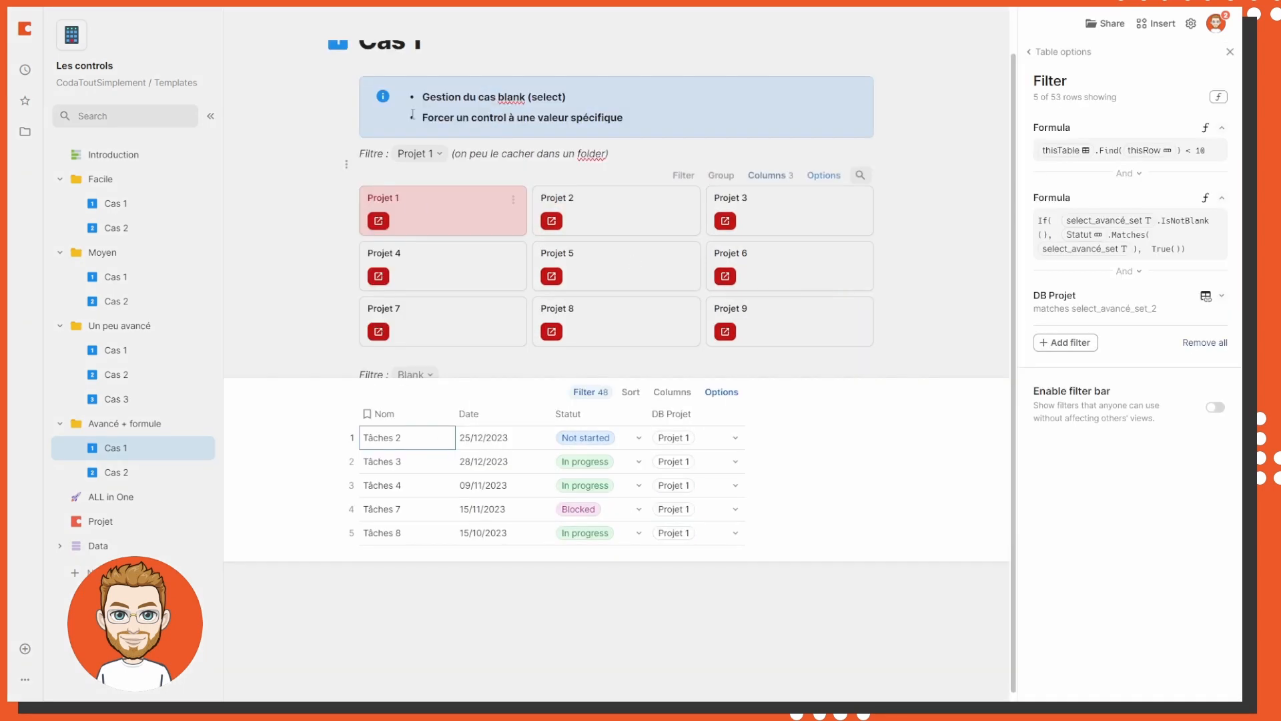
Leave the table's filter settings and test the status select with In progress and Done, ending on Blank
click(1230, 52)
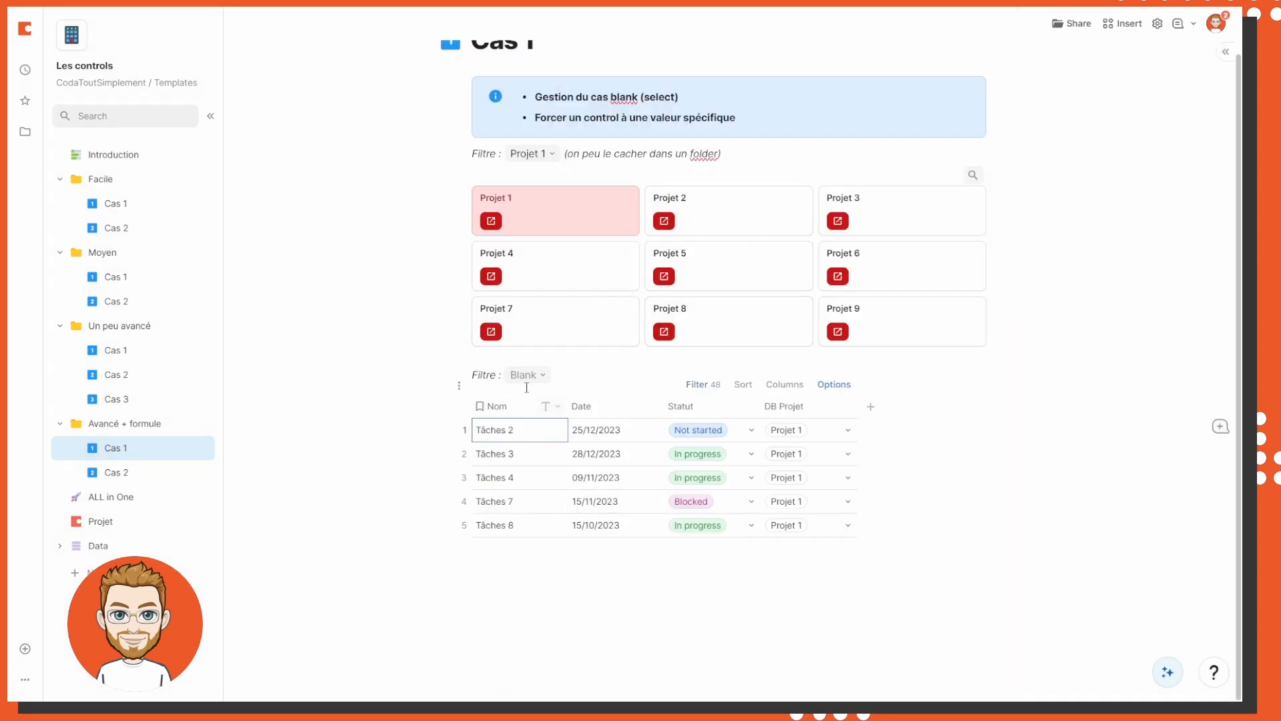
click(525, 375)
click(571, 452)
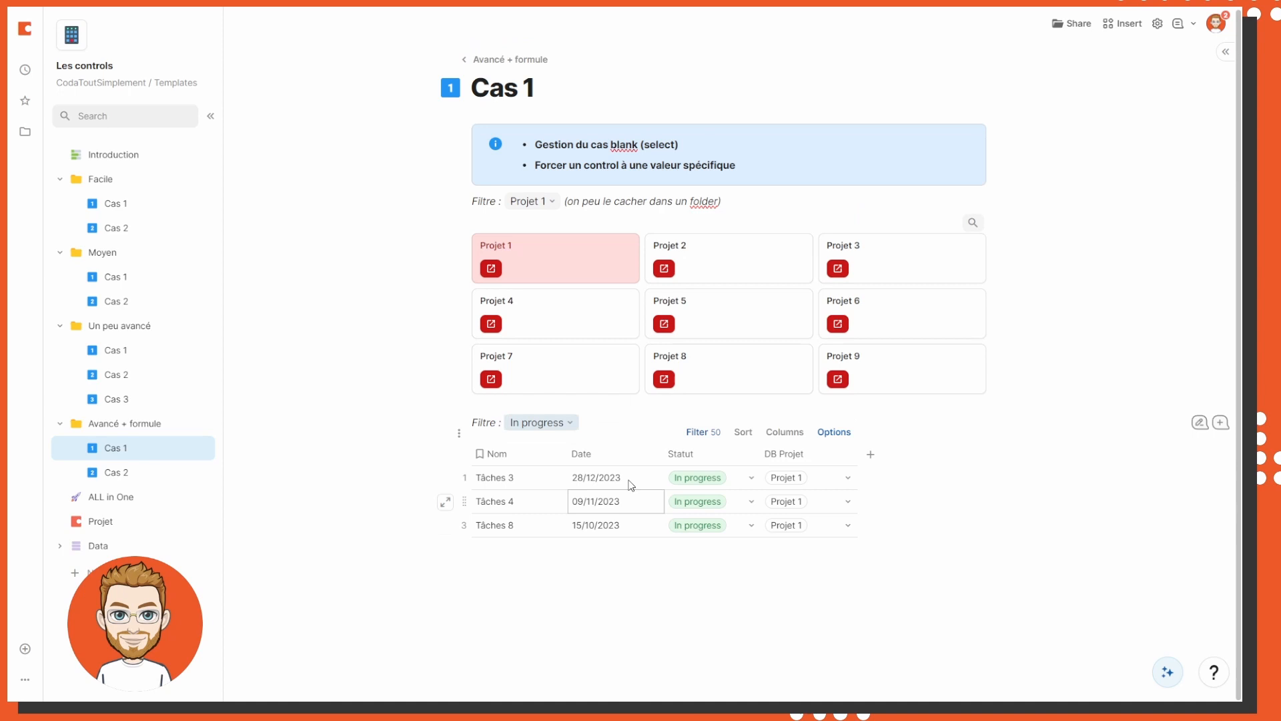
click(537, 425)
click(564, 524)
click(528, 424)
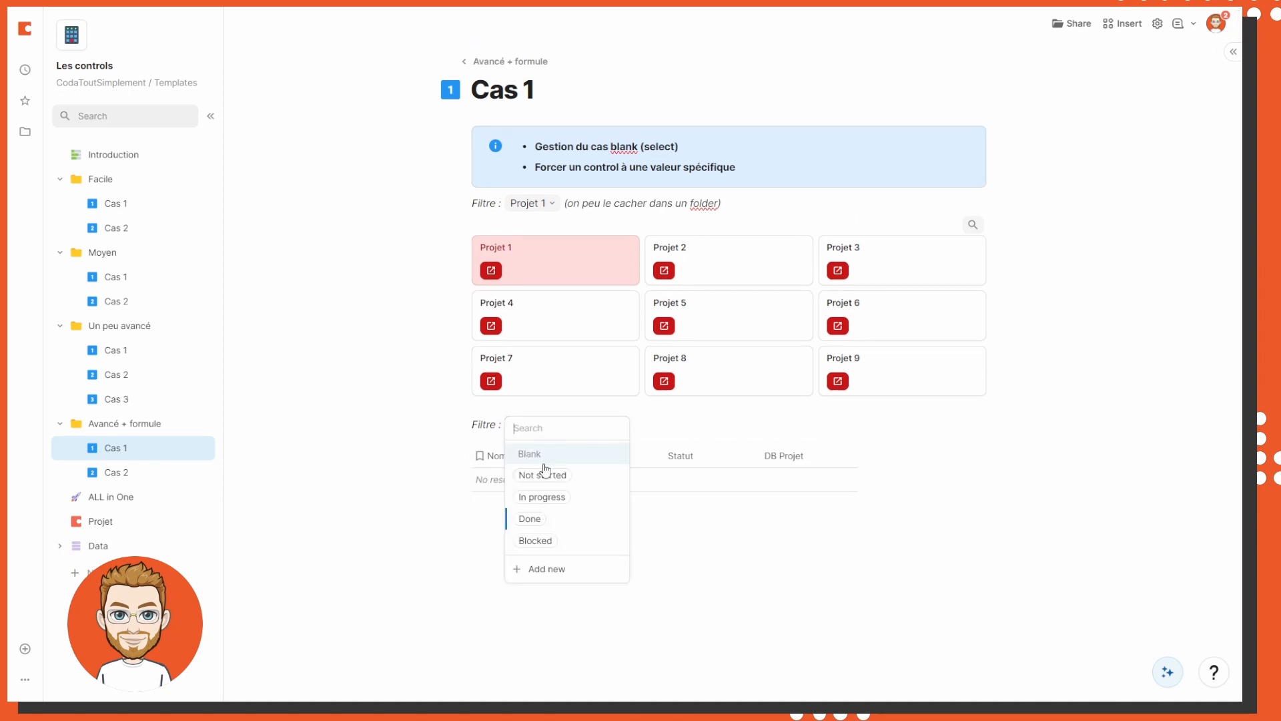
click(534, 449)
click(531, 424)
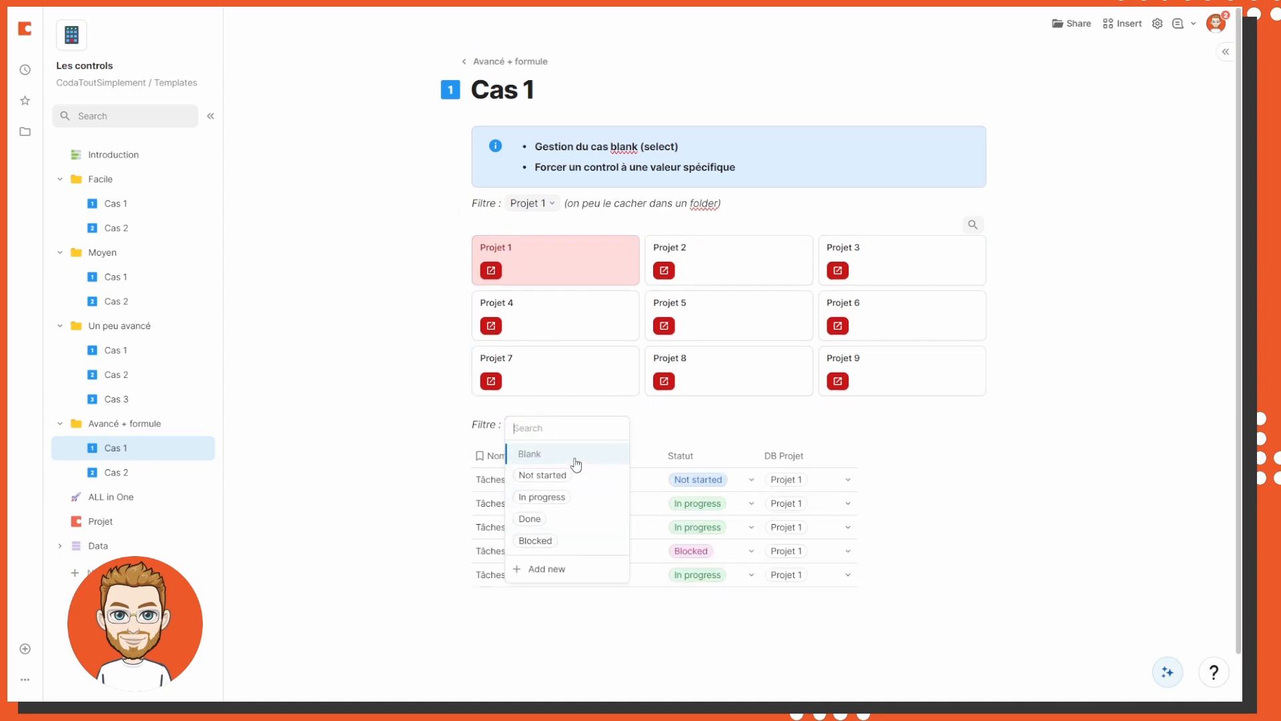
click(572, 456)
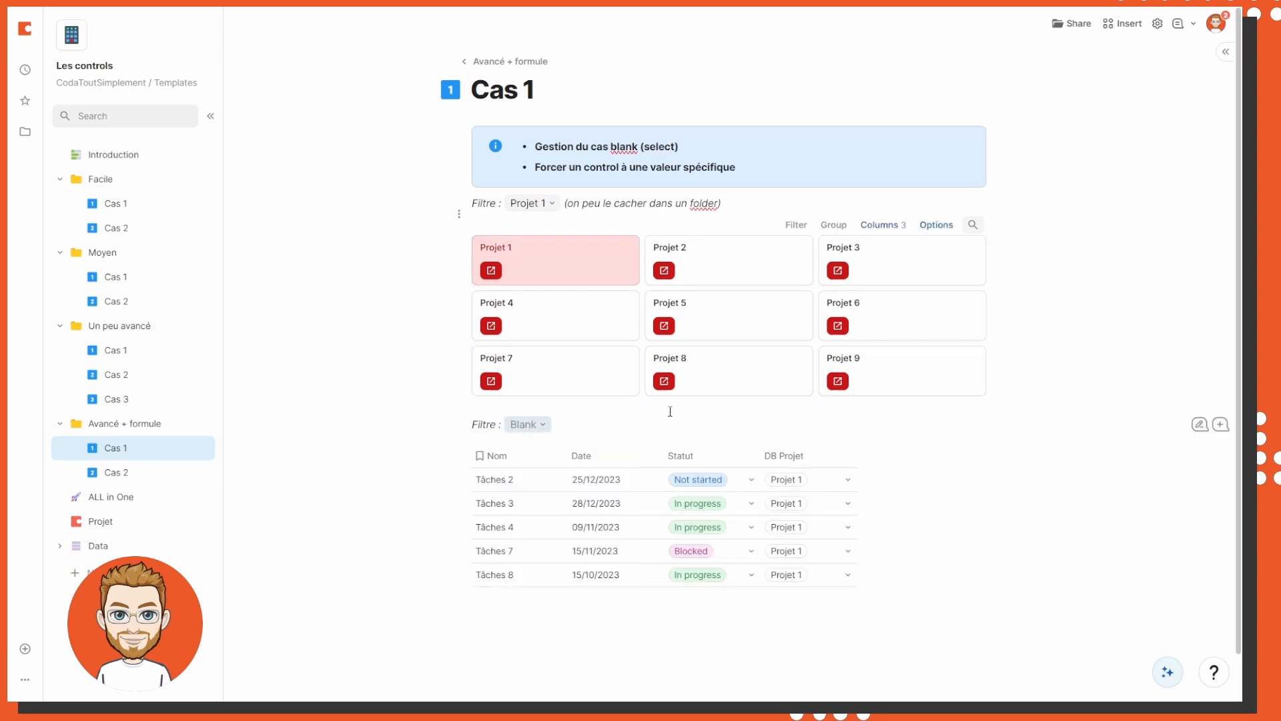
Inspect the Detail button column's settings on the project cards, look through its click actions, and keep Set control value
click(882, 225)
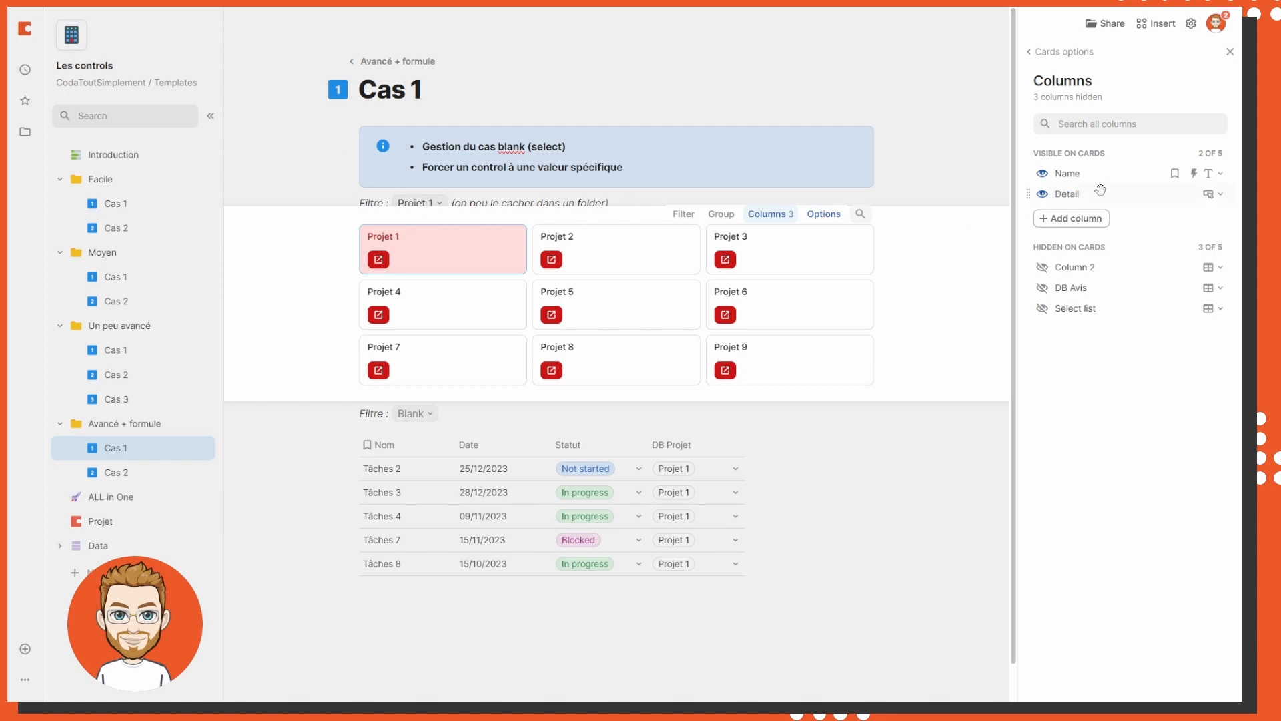
click(1214, 194)
click(1130, 236)
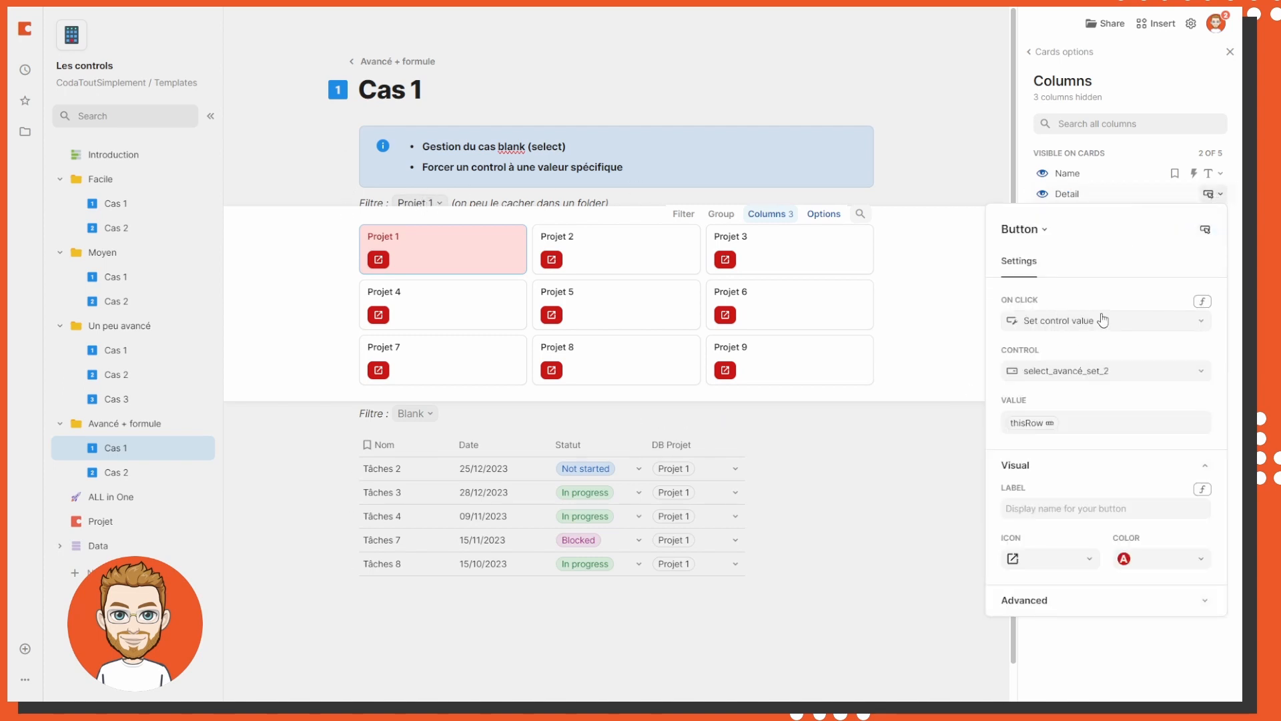
click(1155, 320)
scroll(1102, 434, down, 2)
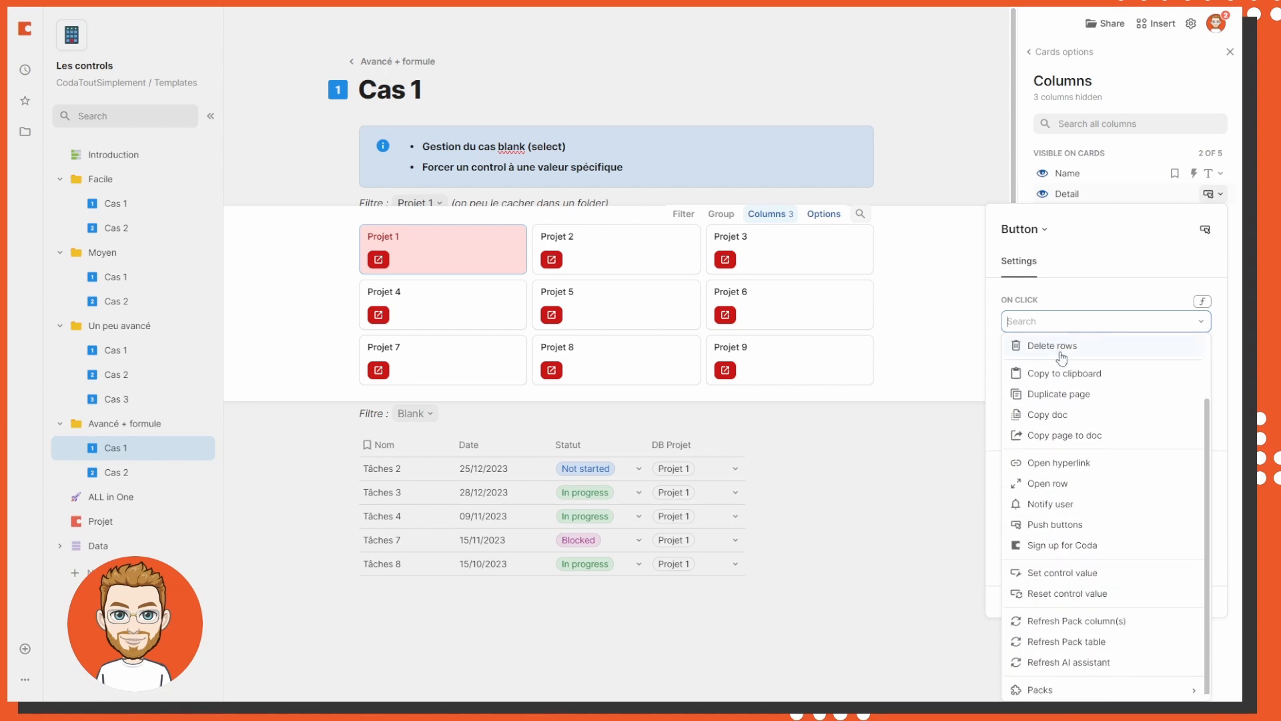
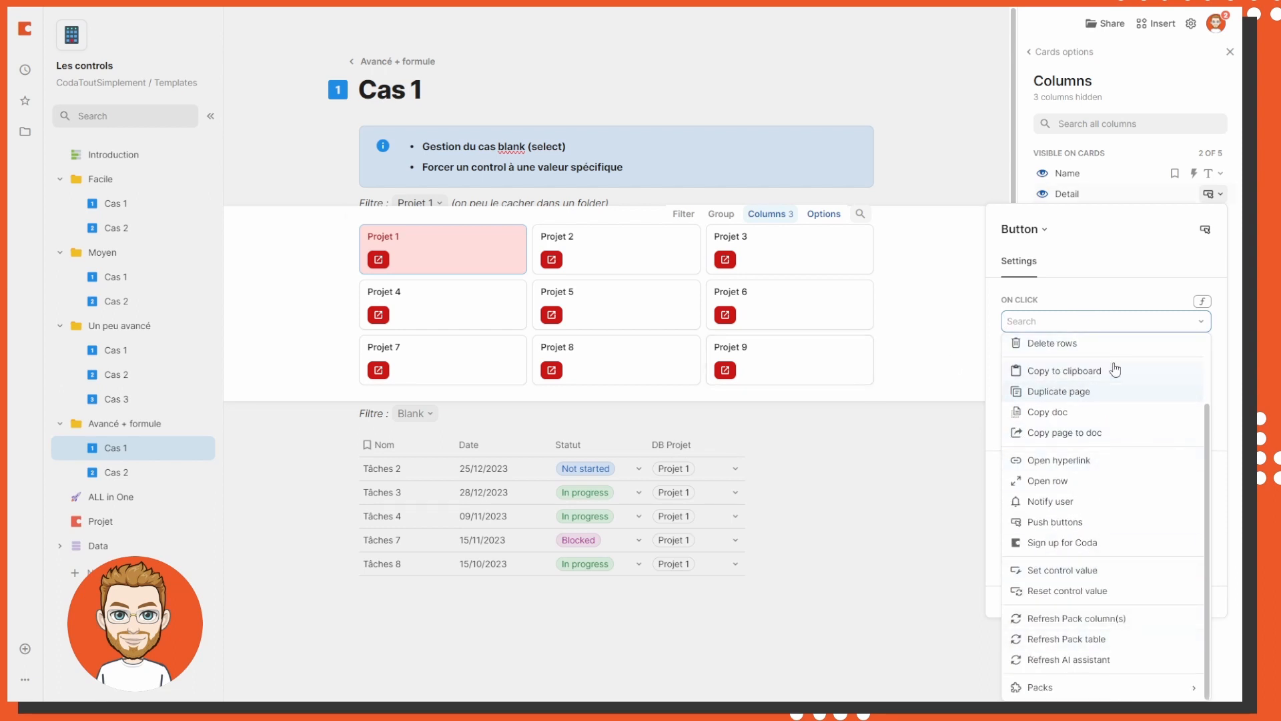
click(1087, 571)
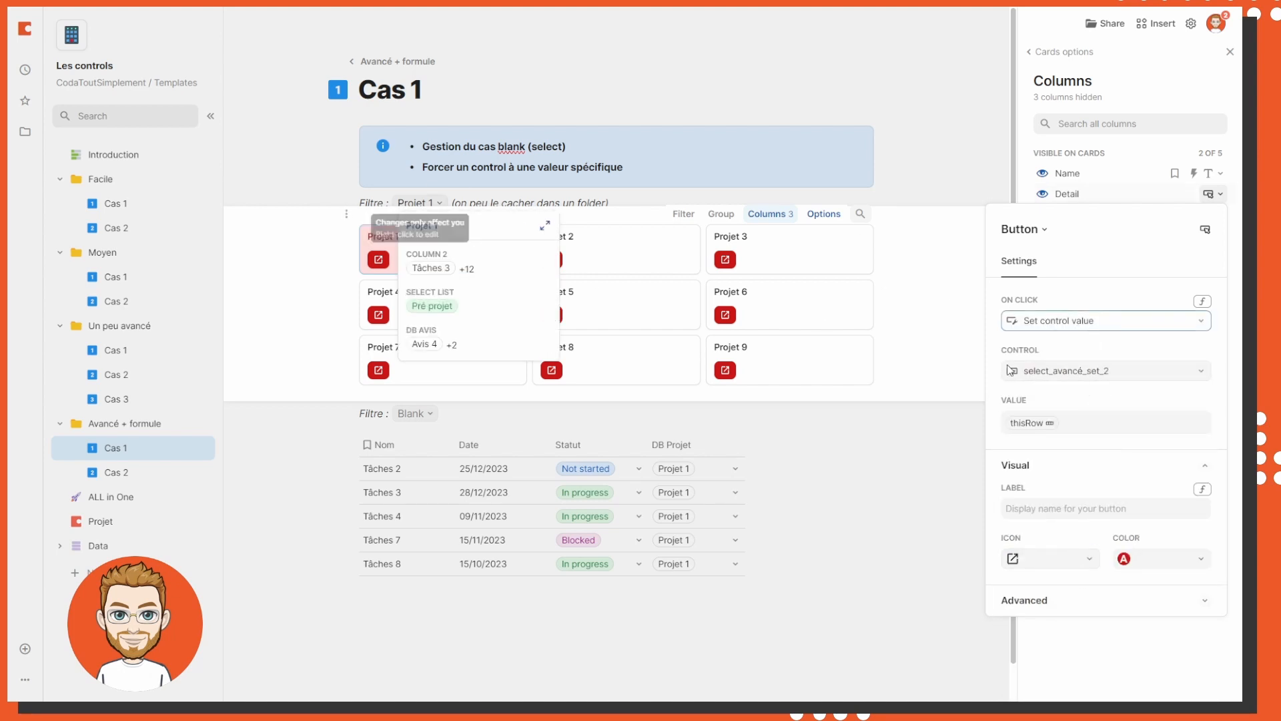
click(1078, 423)
click(1073, 398)
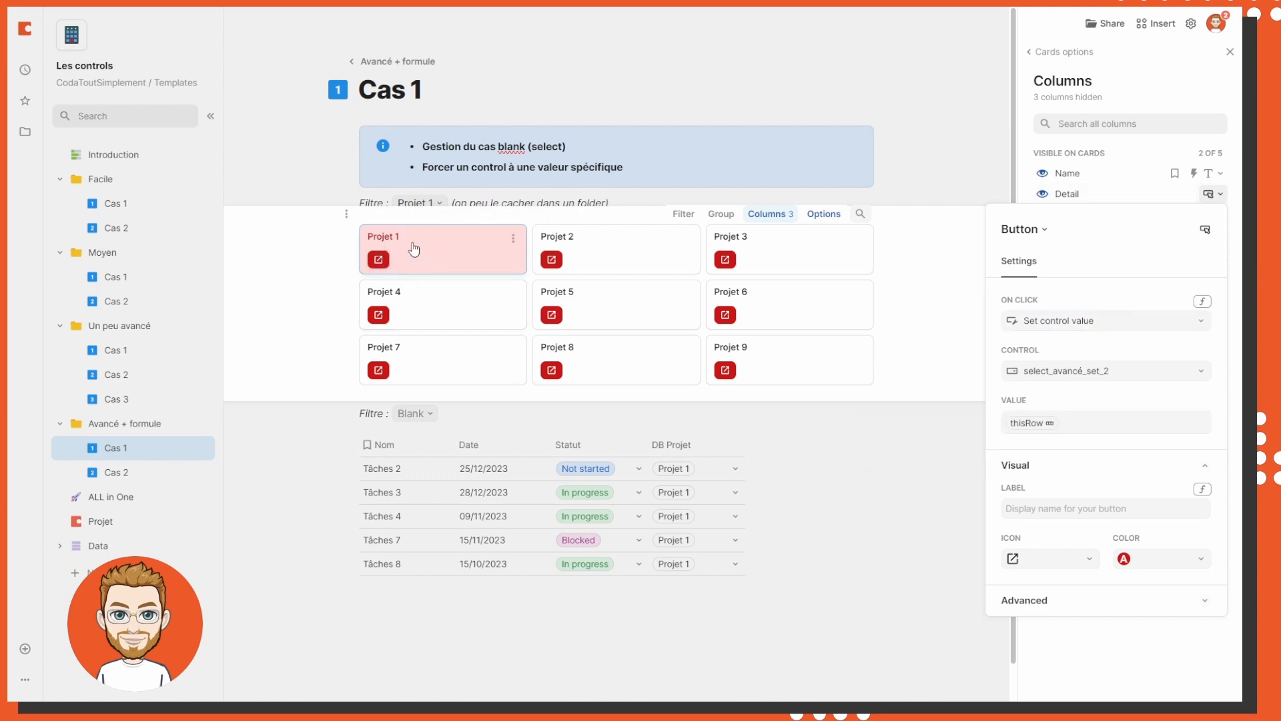
click(1102, 635)
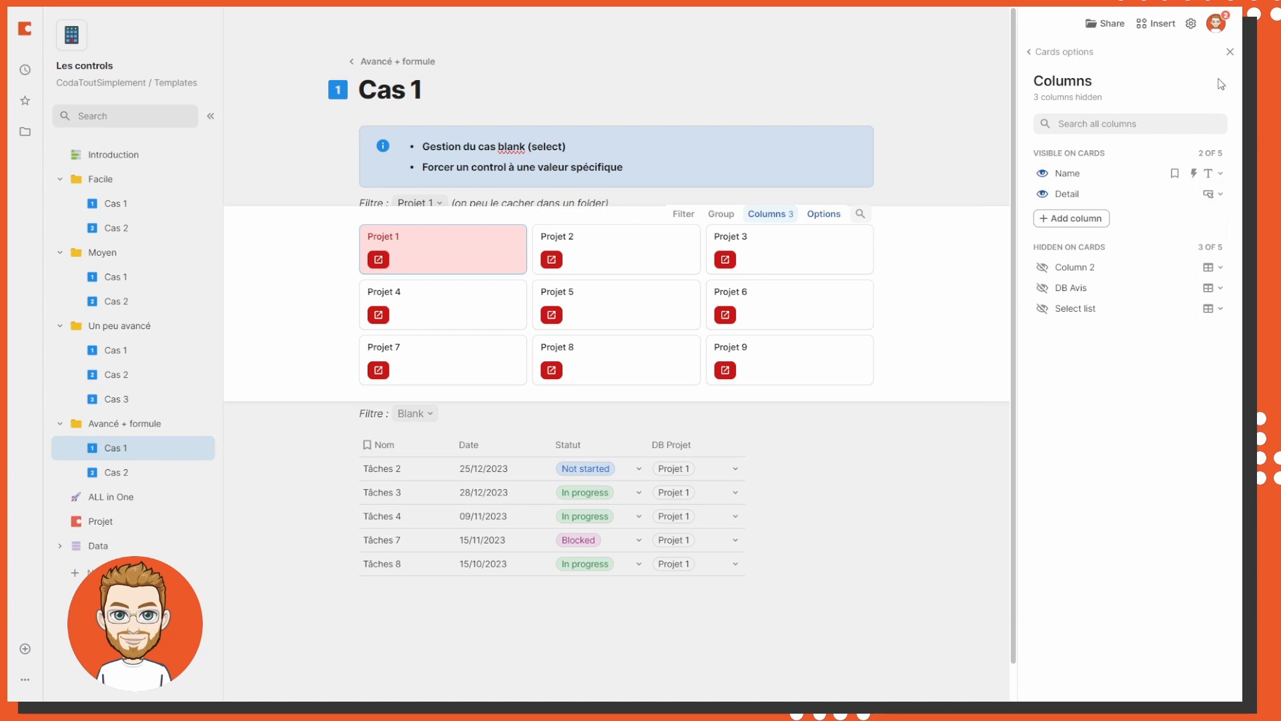
click(1230, 51)
Test the project card buttons on Projet 2, Projet 1, Projet 5 and Projet 4, ending with Projet 1 selected
click(664, 270)
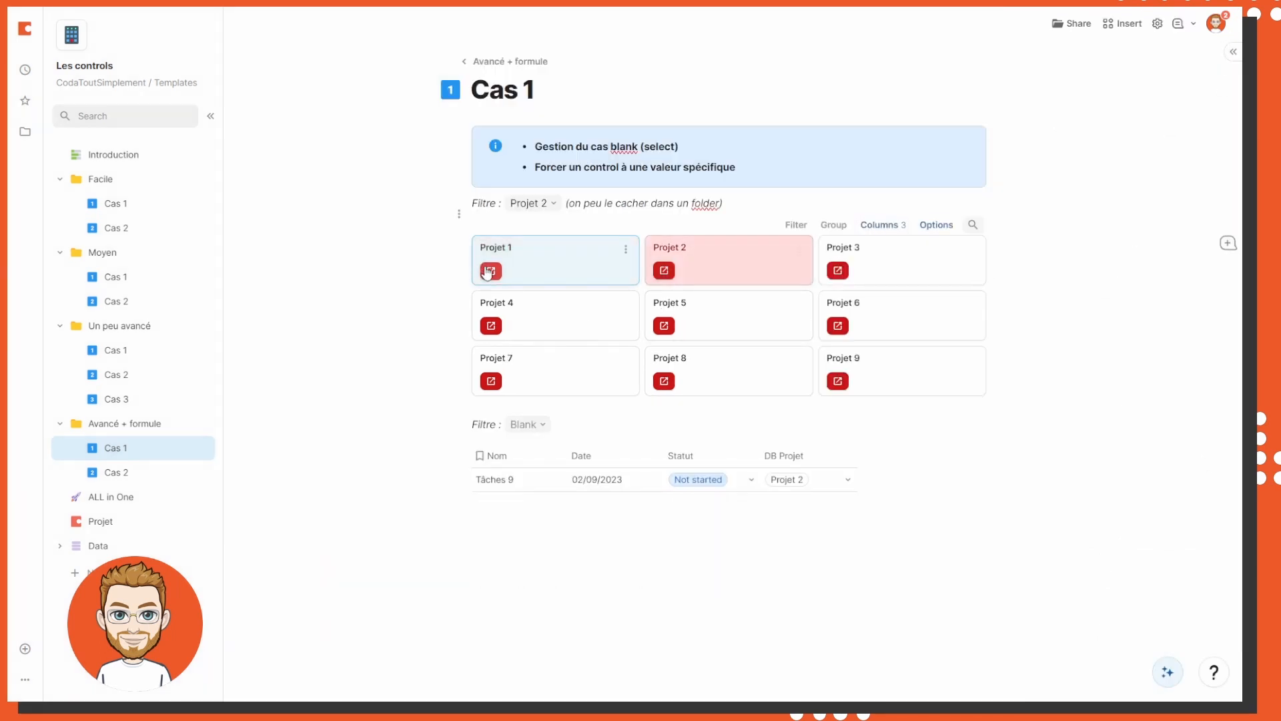
click(489, 271)
click(664, 325)
click(491, 325)
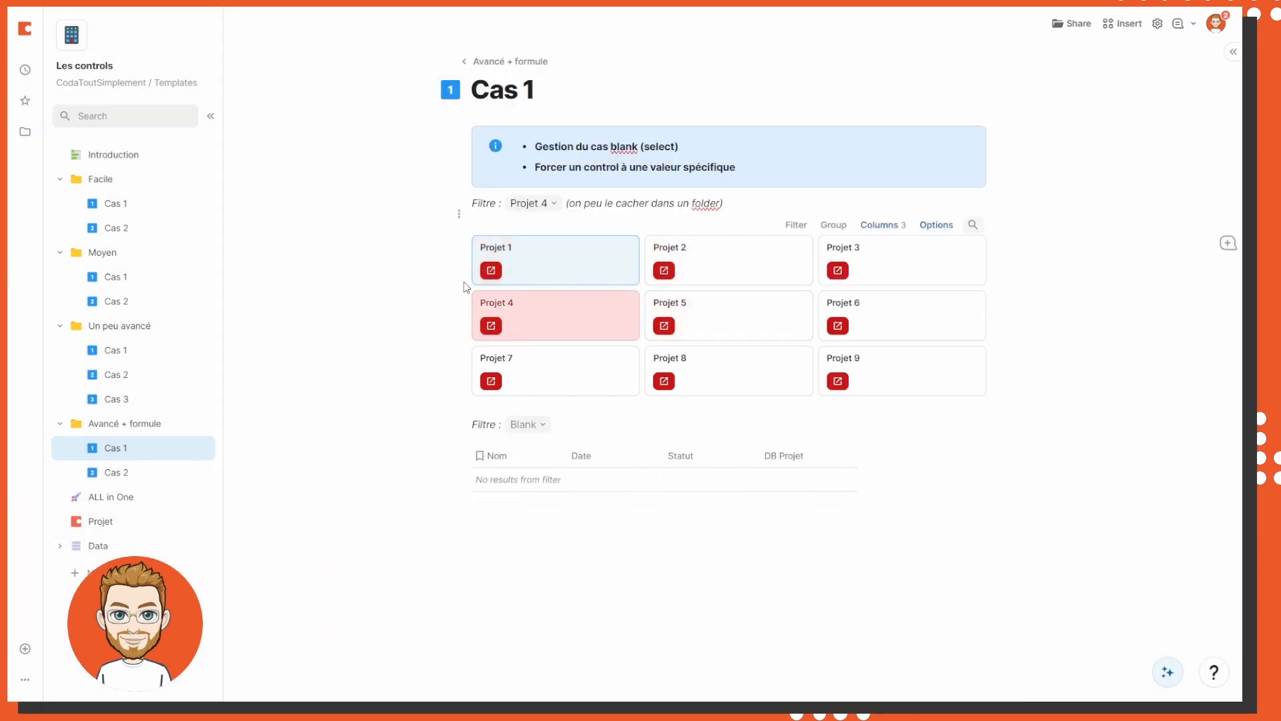
click(491, 270)
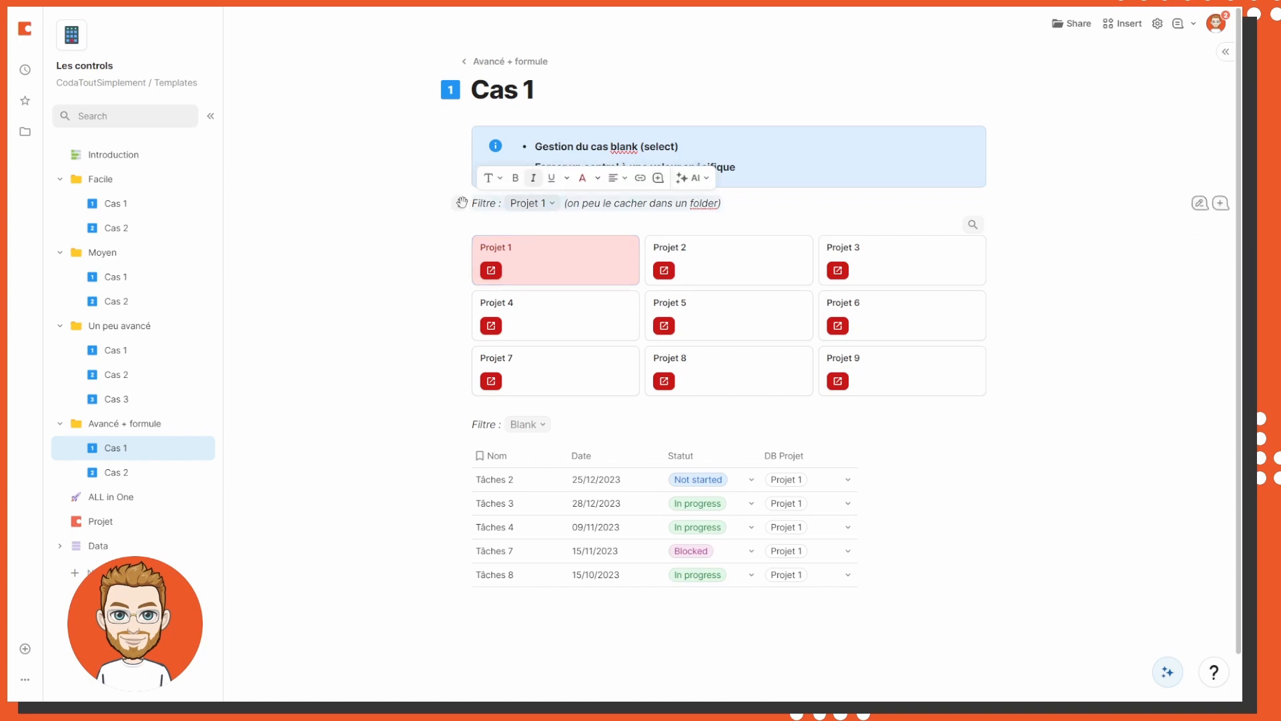
Point out the project select's line above the cards, and switch between Projet 2, Projet 1 and Projet 5, returning to Projet 1
drag(458, 203, 485, 202)
click(664, 270)
click(491, 270)
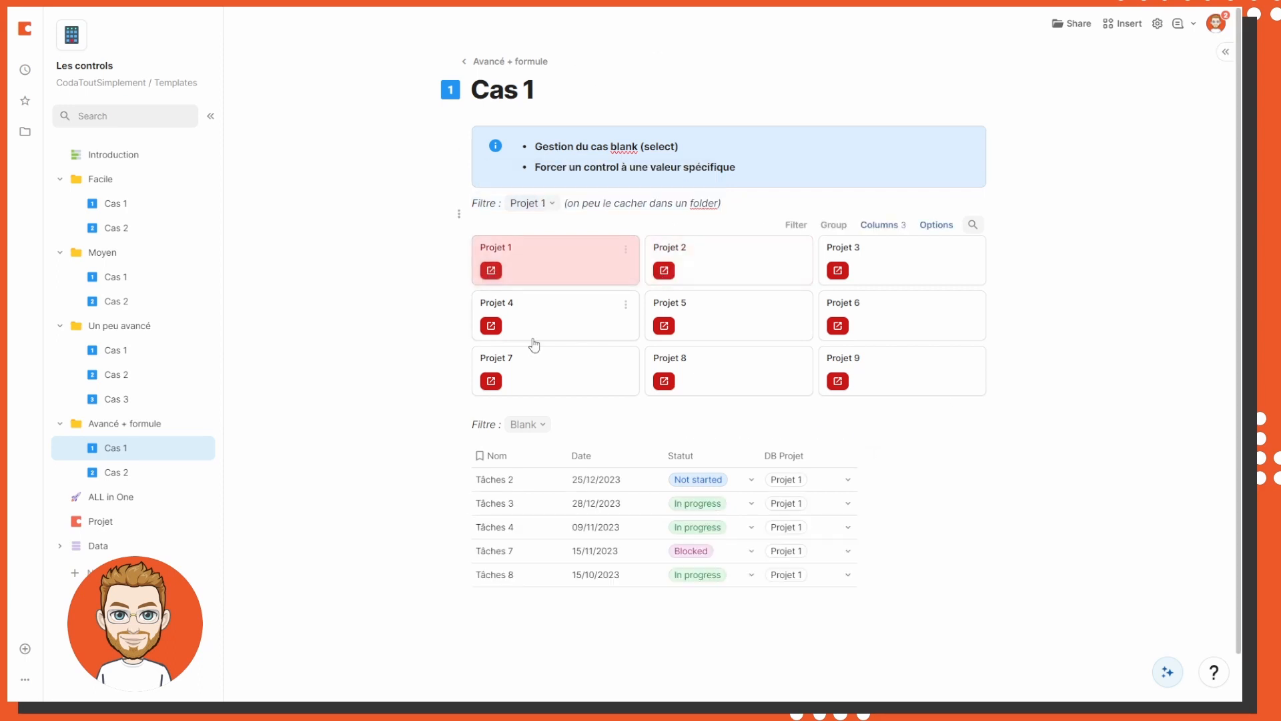
click(664, 326)
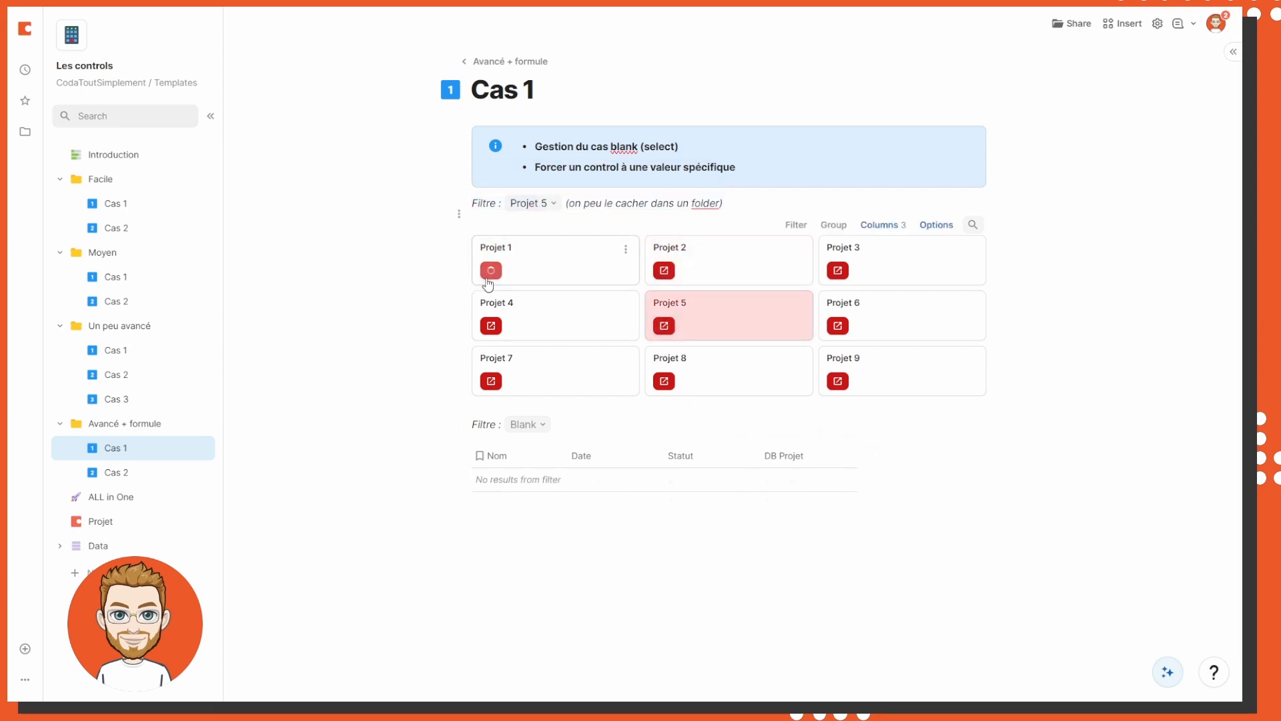
Filter Projet 1's tasks by Done and Not started, and reset the status select to Blank
click(541, 426)
click(523, 518)
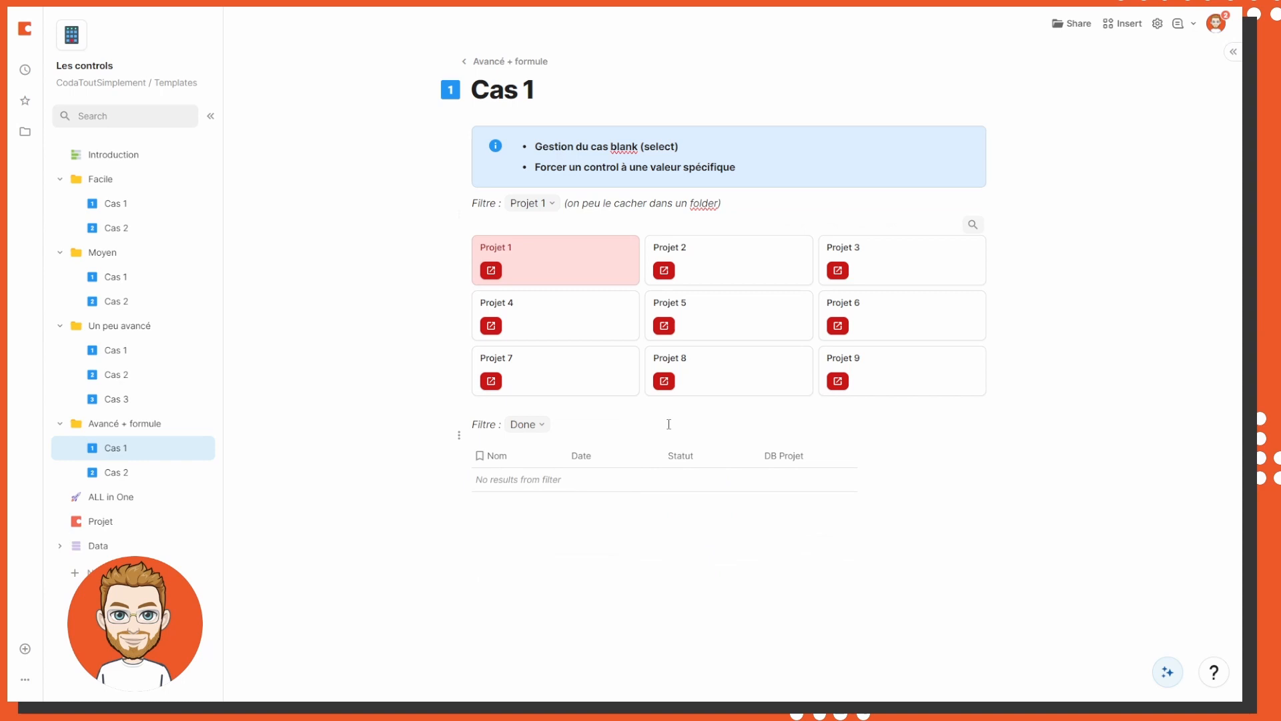
click(543, 431)
click(560, 472)
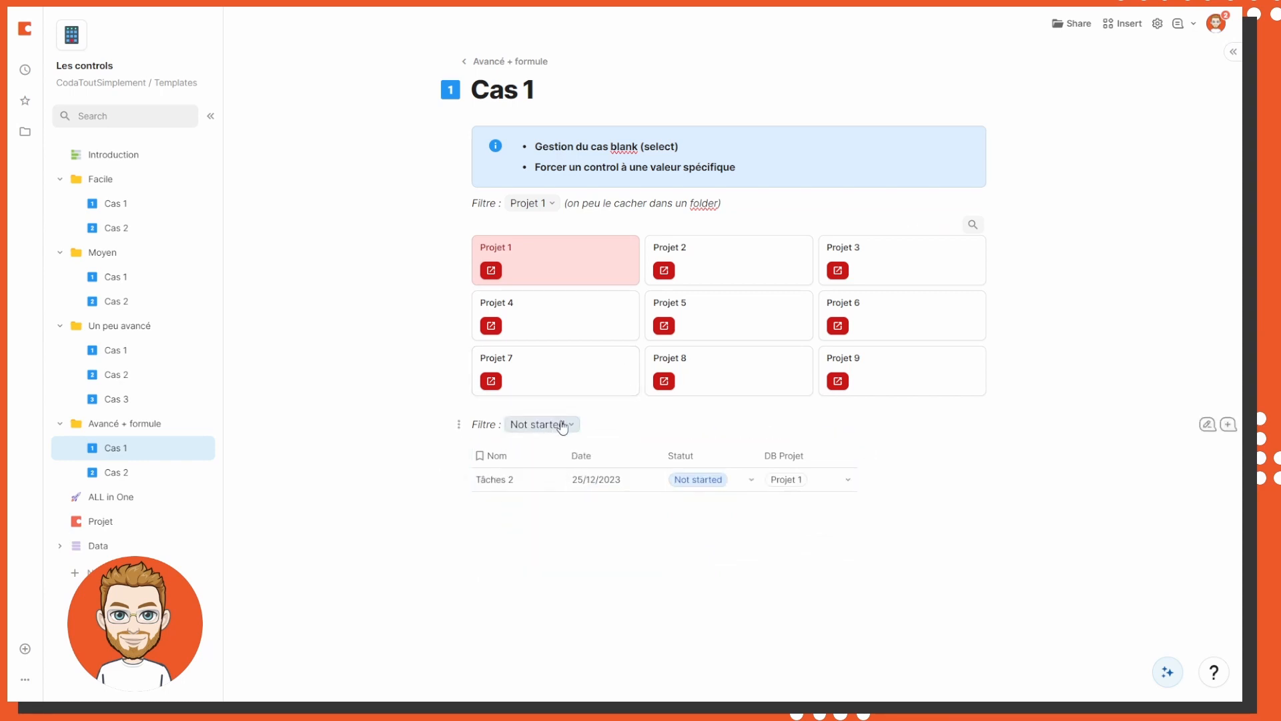
click(563, 428)
click(569, 454)
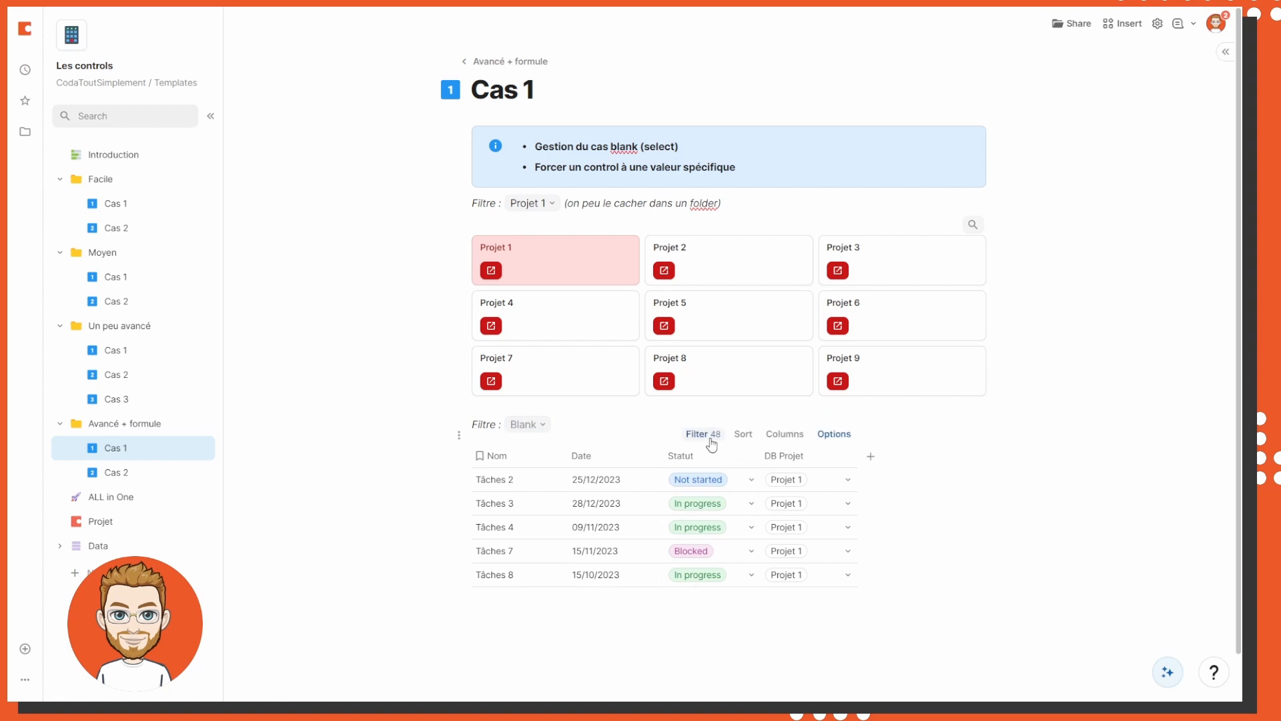
Examine the task table's If filter formula part by part: the IsNotBlank test, the Statut Matches condition and the True fallback
click(700, 434)
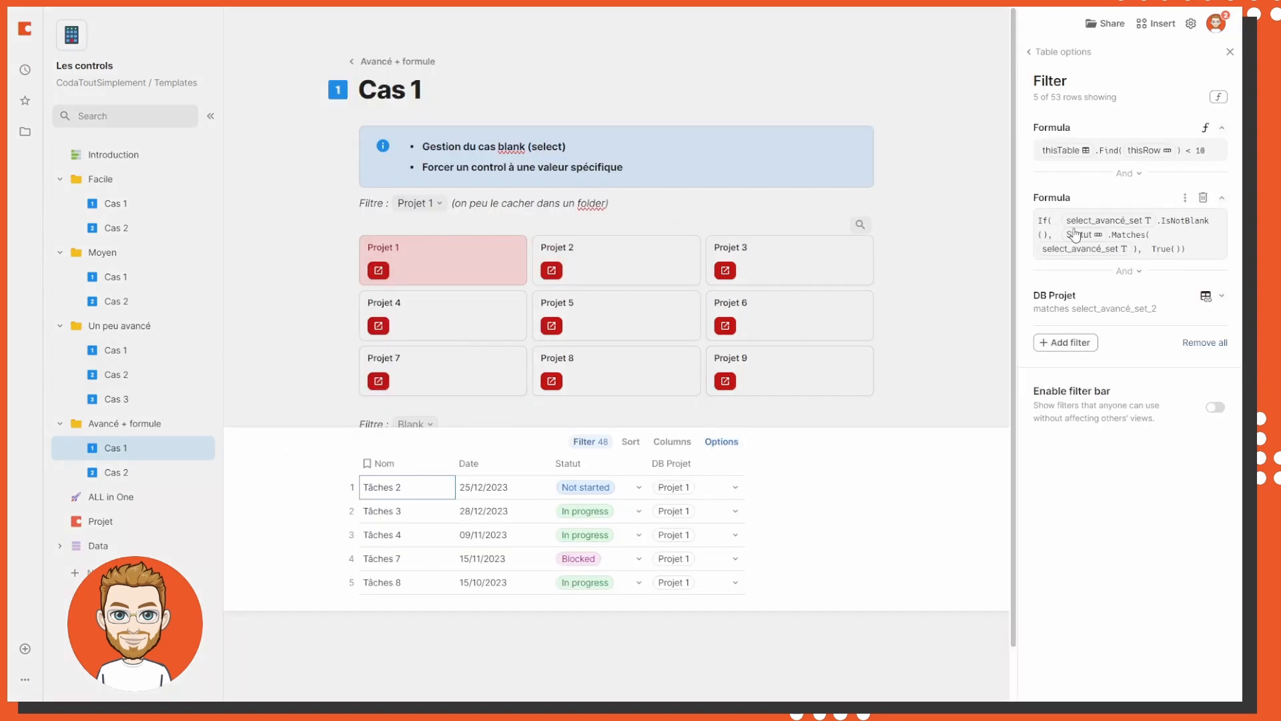
click(1160, 239)
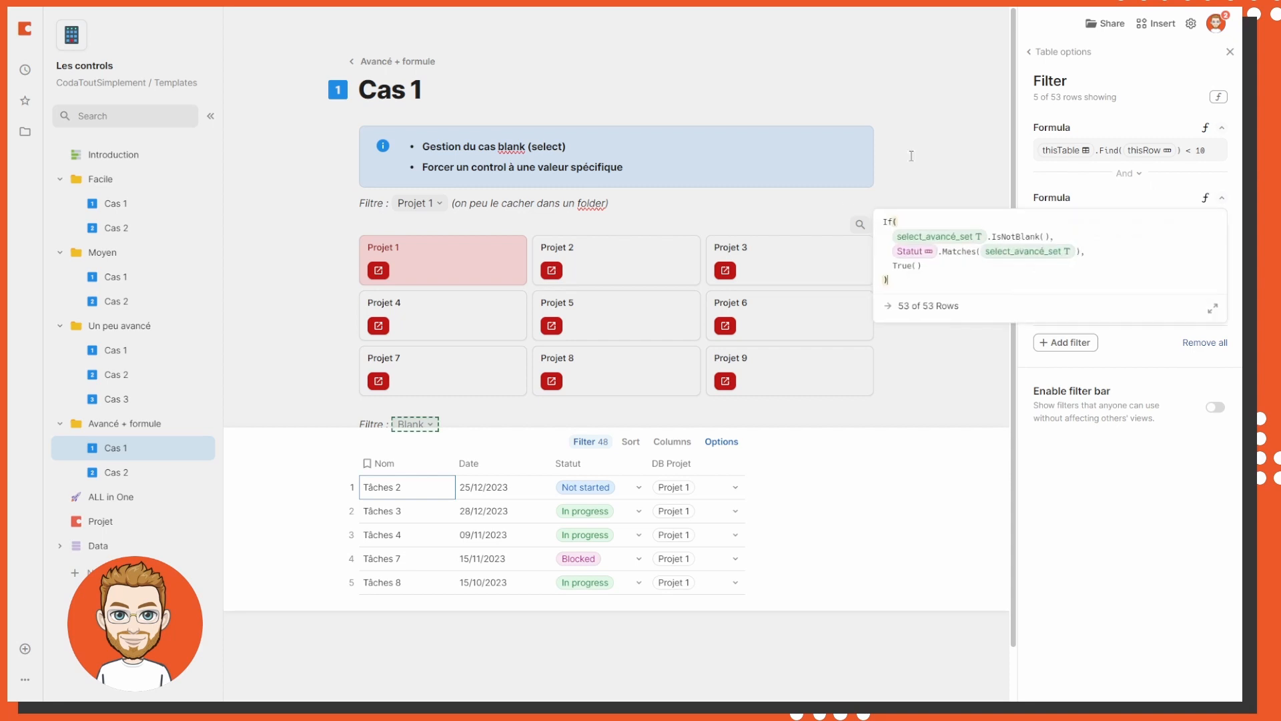
click(950, 240)
click(1014, 238)
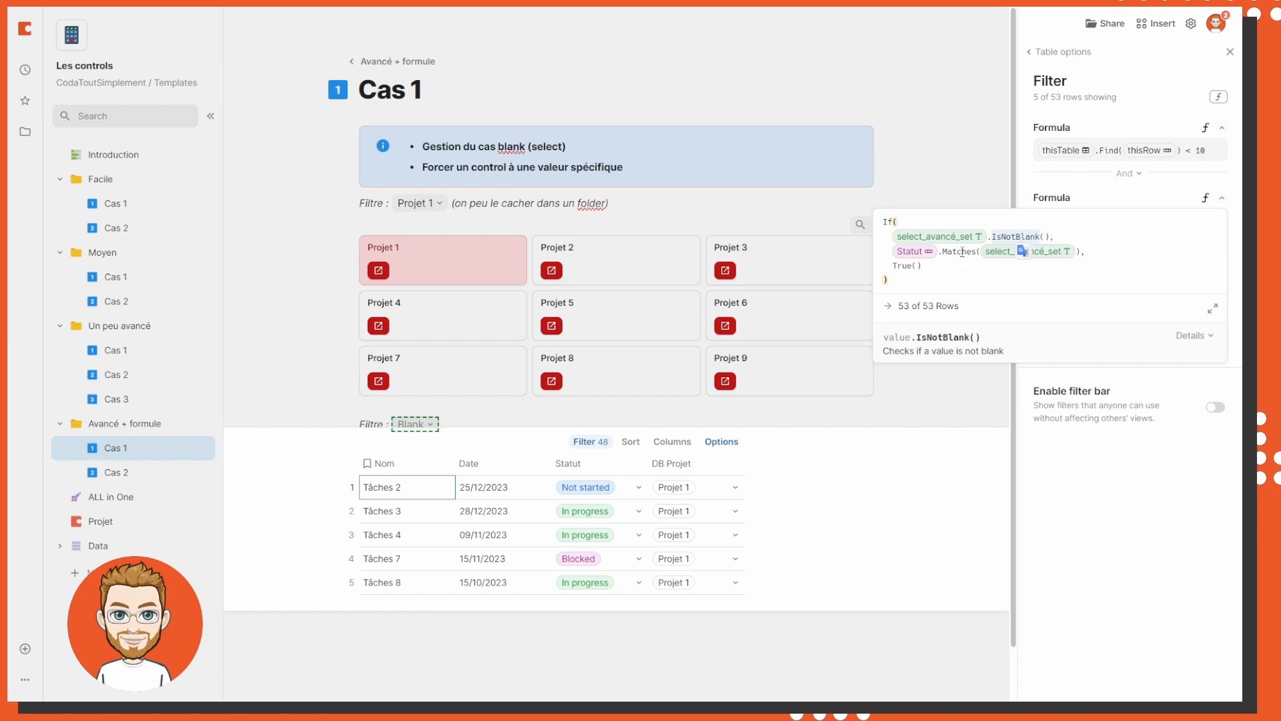
click(911, 251)
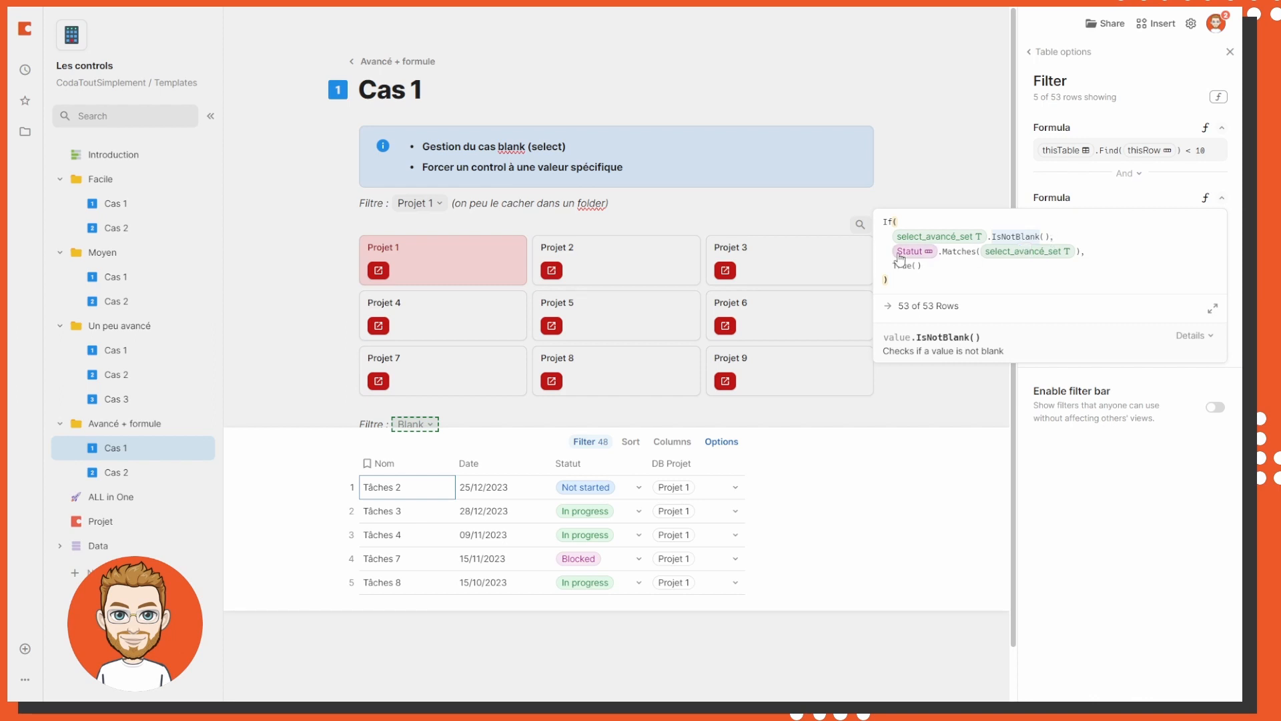
click(955, 246)
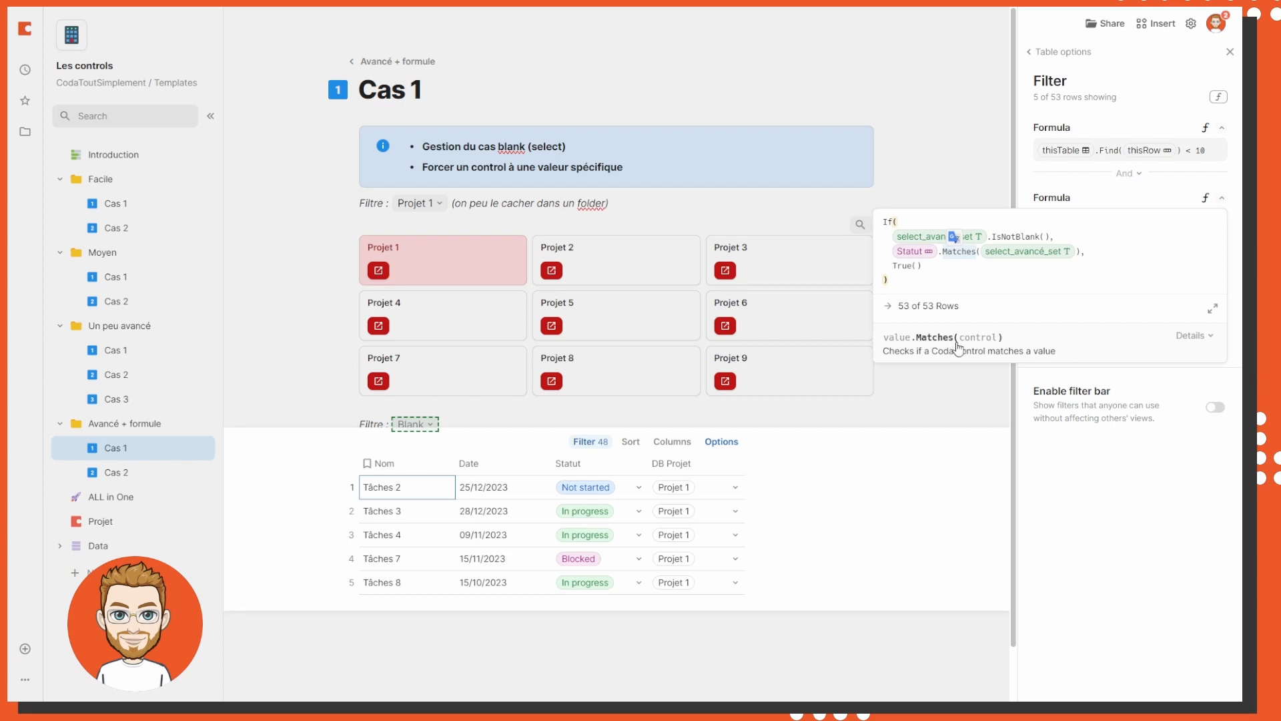
click(918, 254)
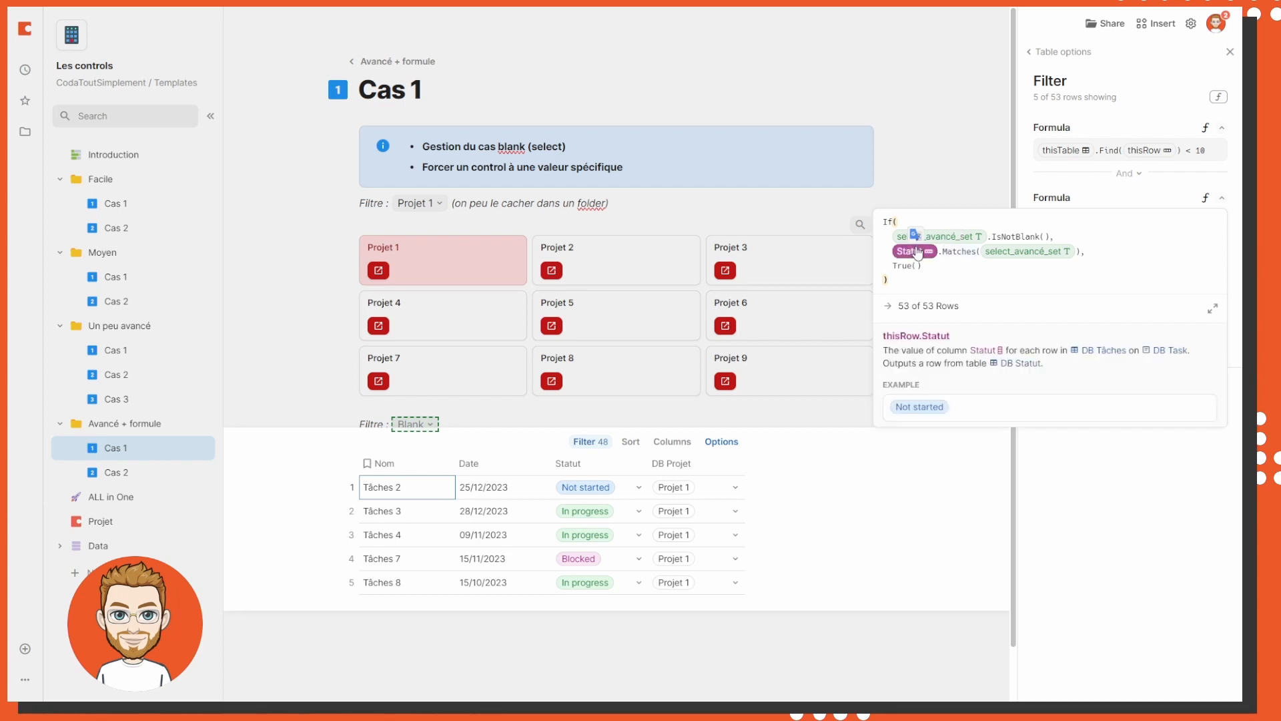
click(952, 252)
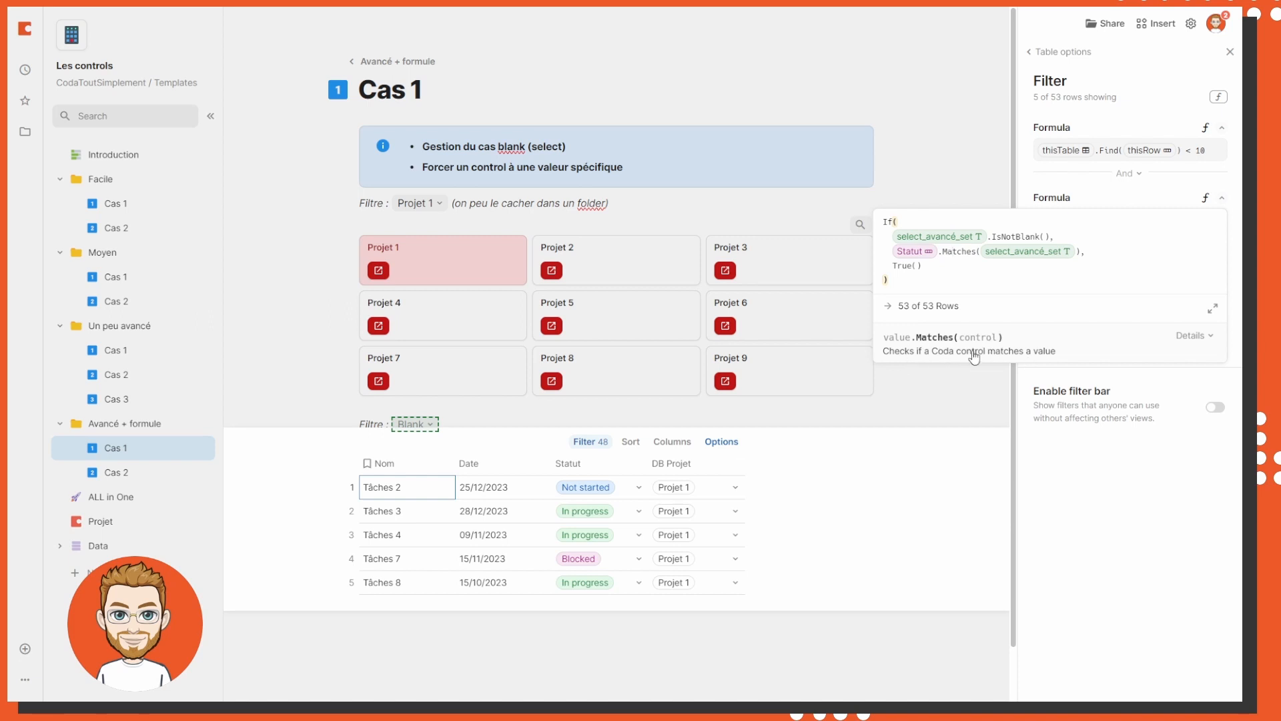
click(973, 271)
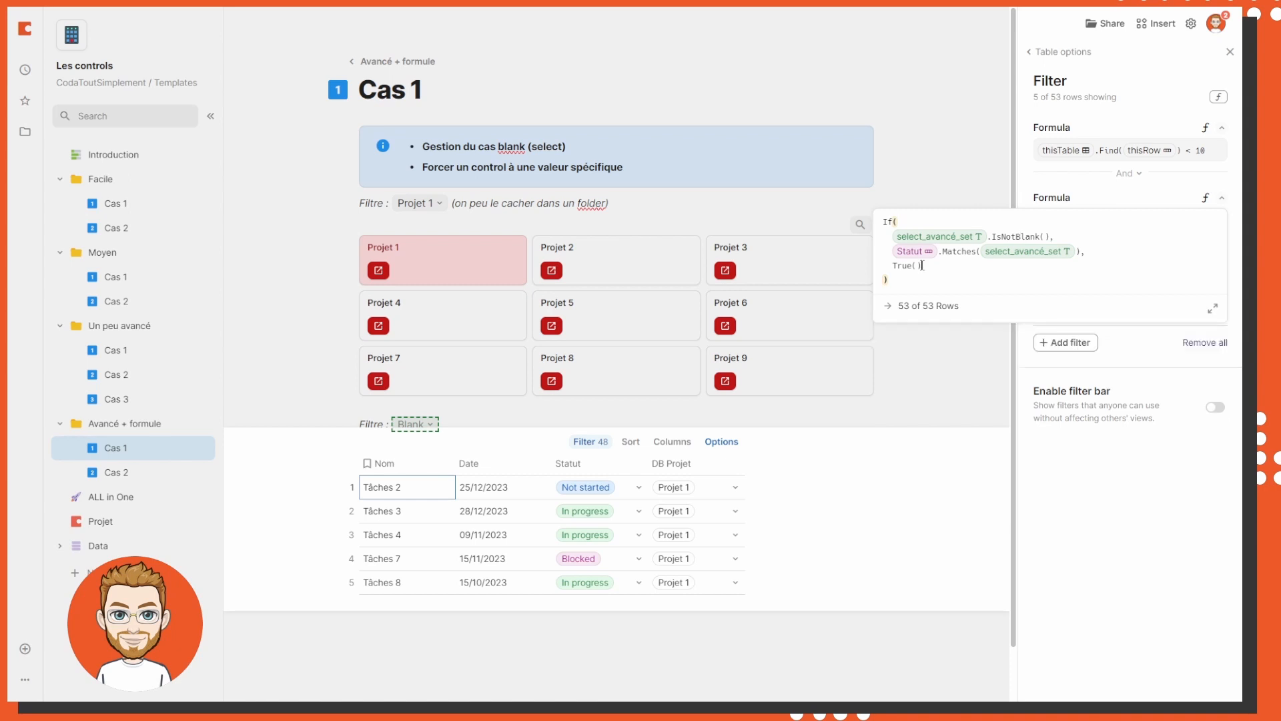
click(995, 374)
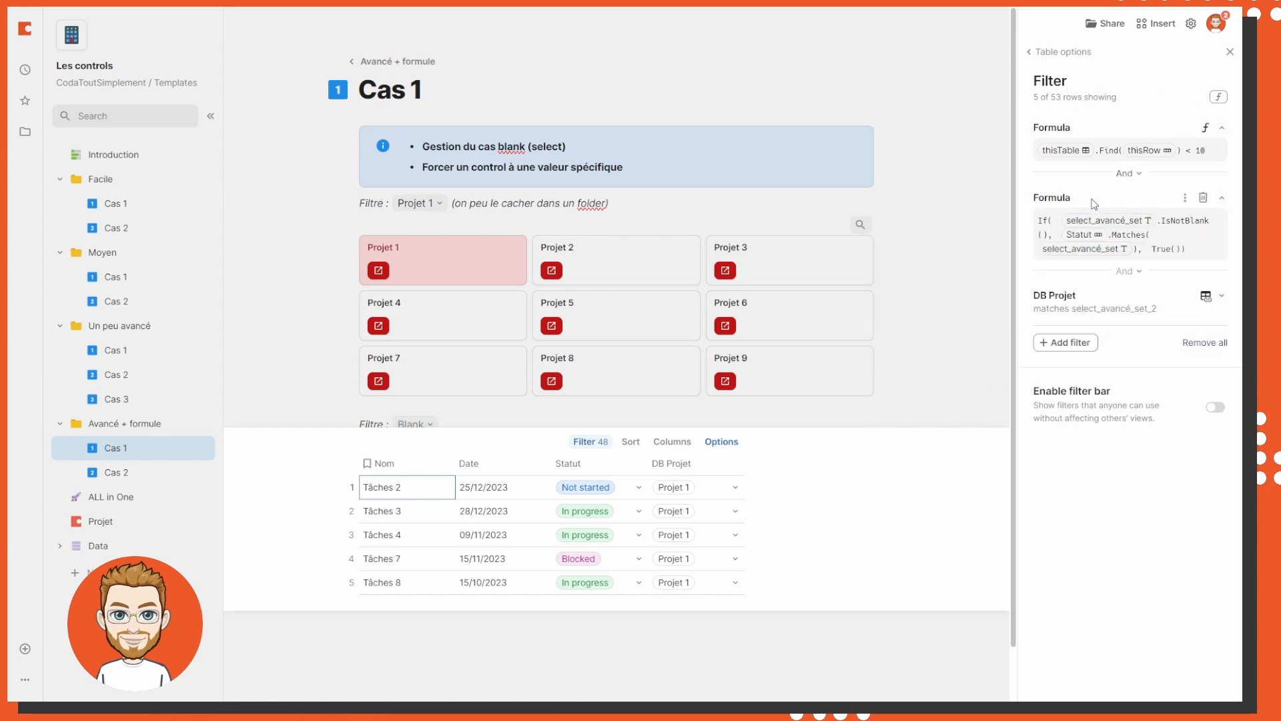
Review the DB Projet canvas control filter, both filter formulas, and the And/Or choice that combines them
click(1109, 306)
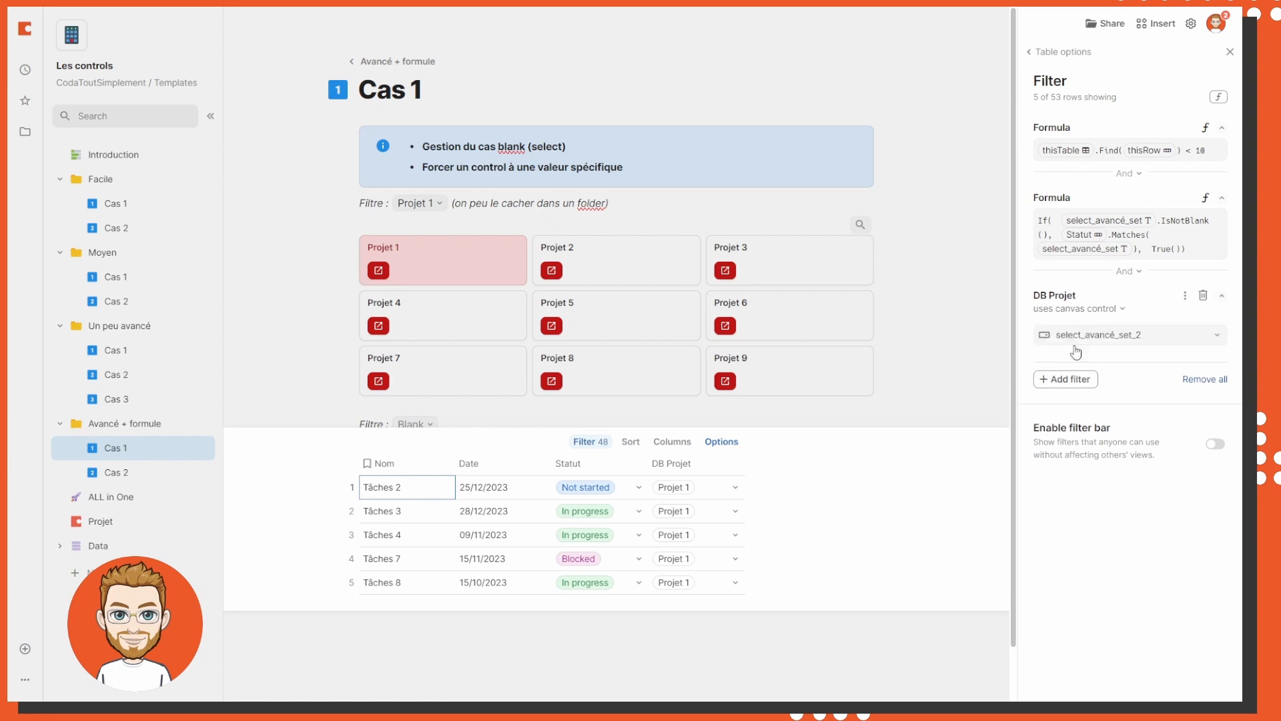
click(1173, 257)
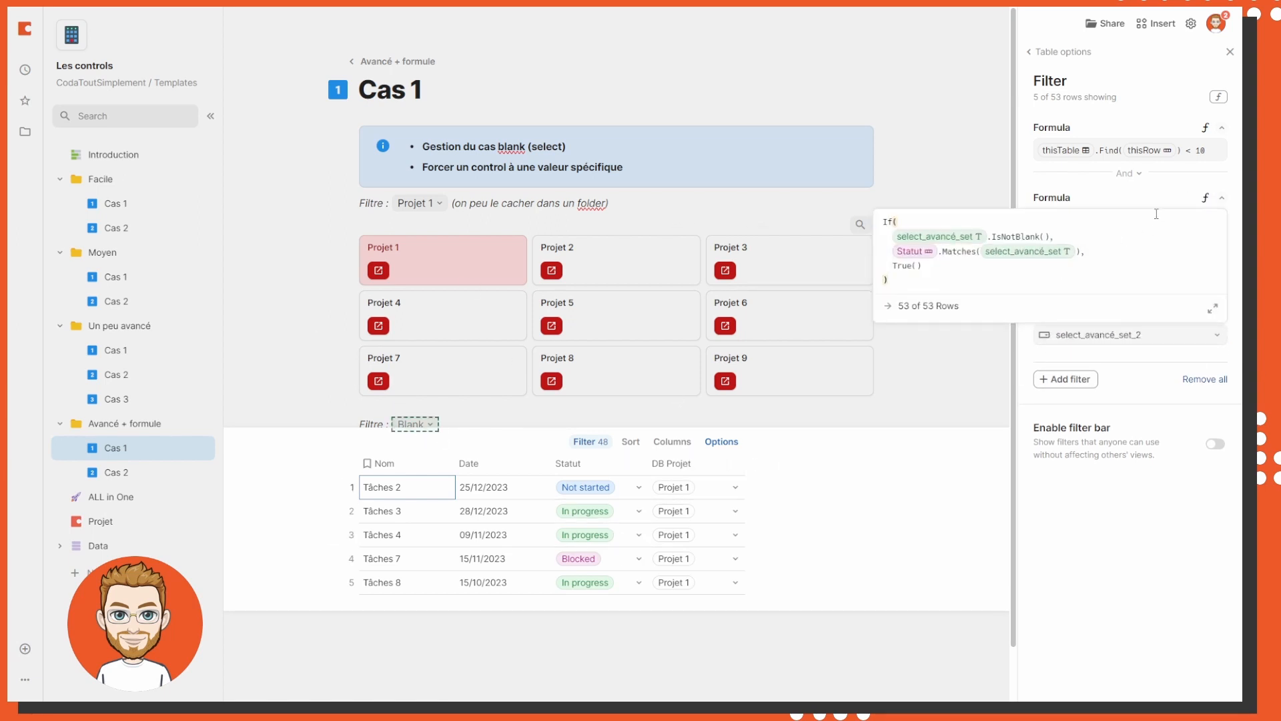
click(1165, 195)
click(1167, 148)
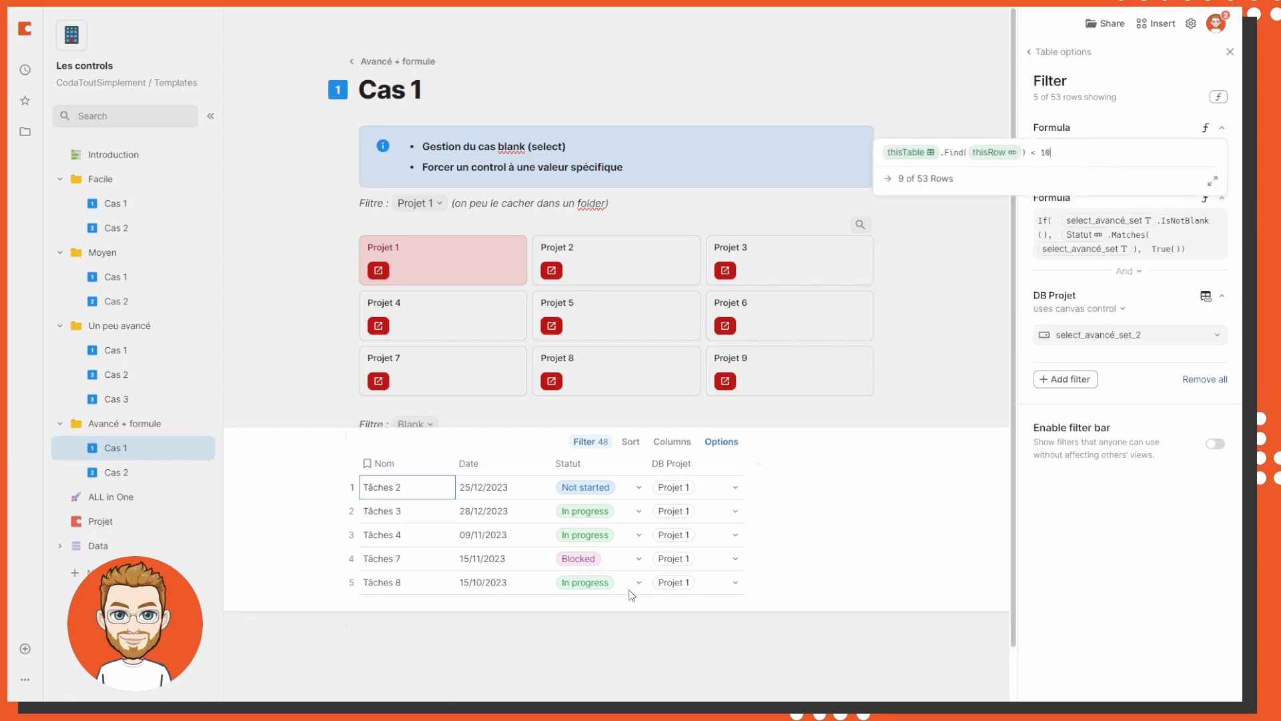
click(1113, 487)
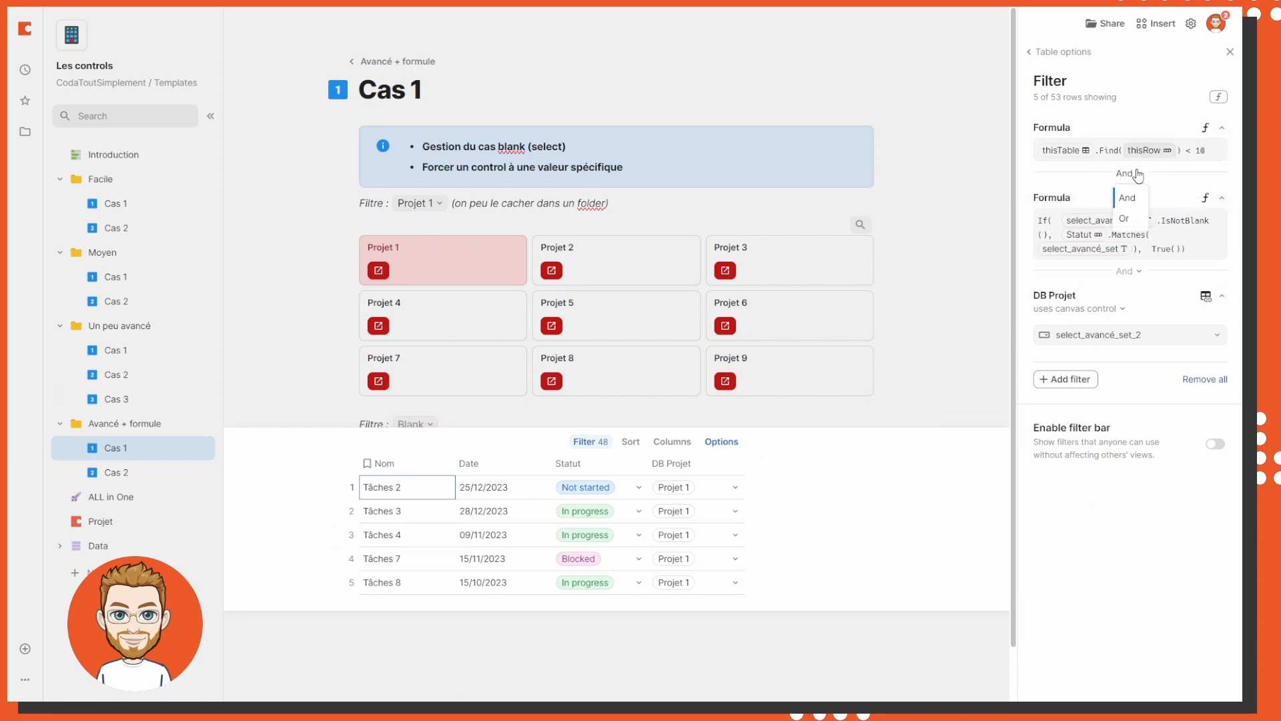
Leave the filter settings and open the Cas 2 page under Avancé + formule
click(1230, 52)
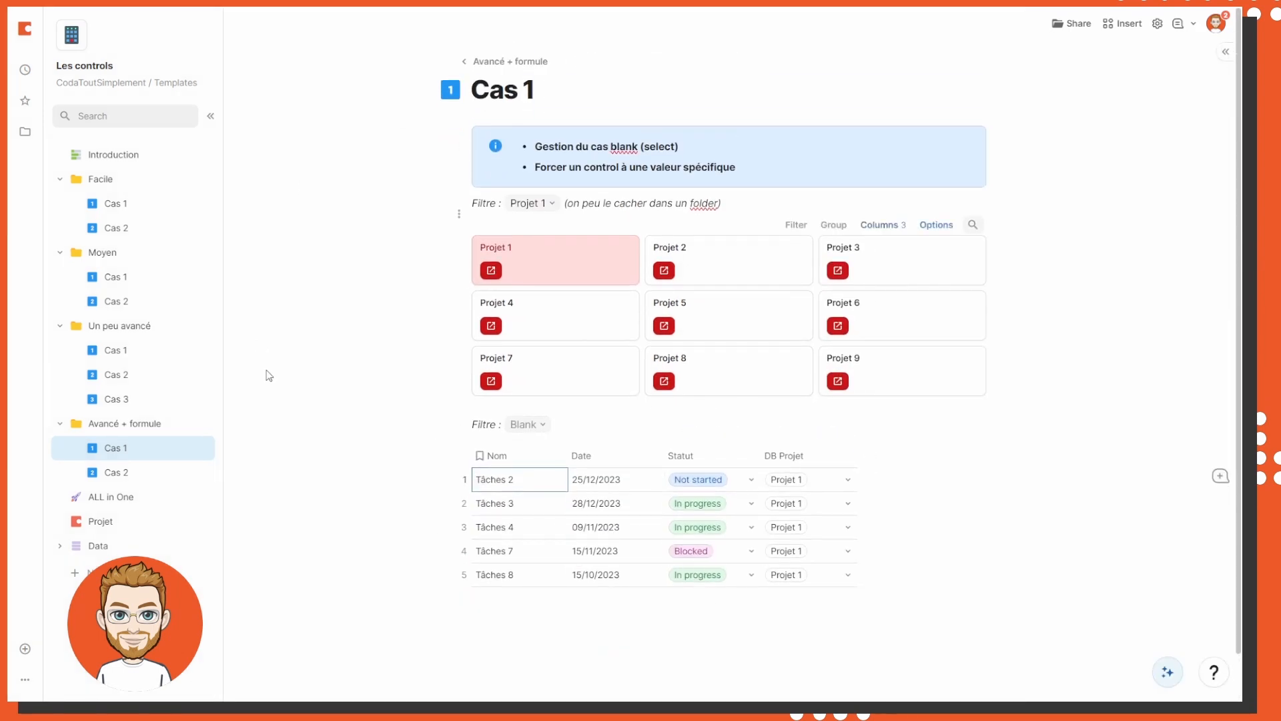
click(134, 479)
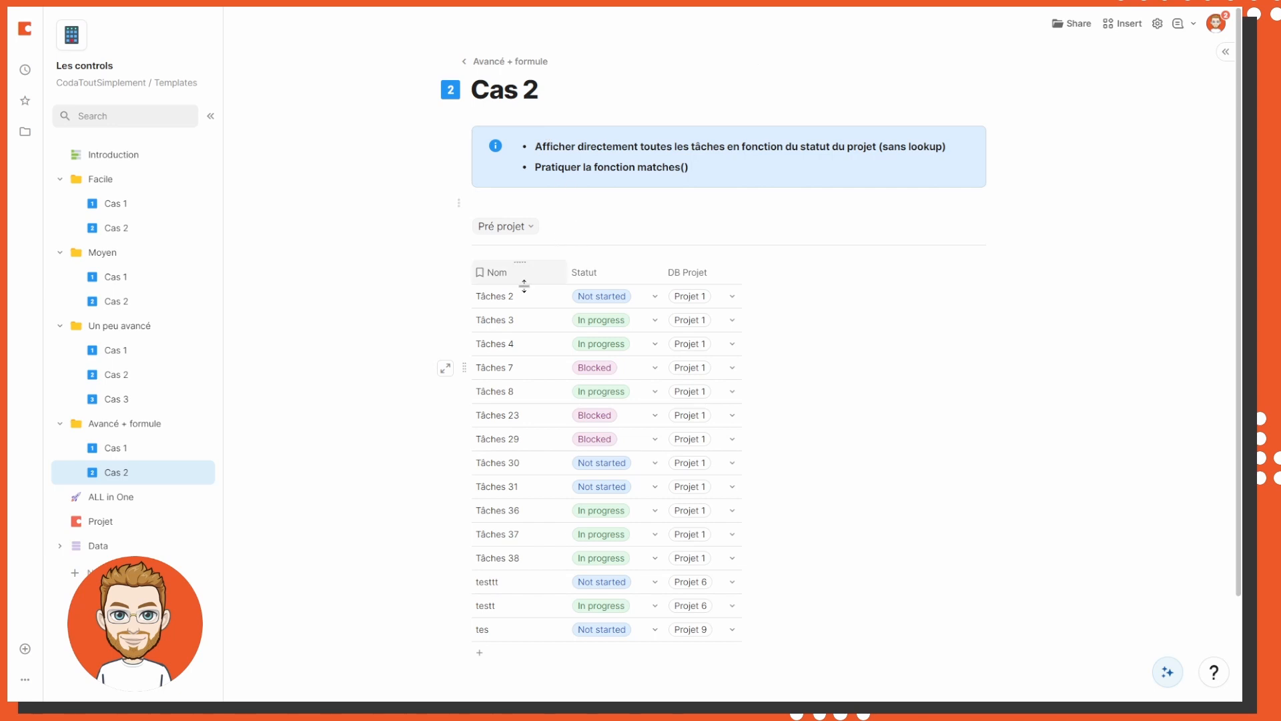
Revisit the Cas 1 page, return to Cas 2 and review the project status select's options, keeping Pré projet
click(97, 448)
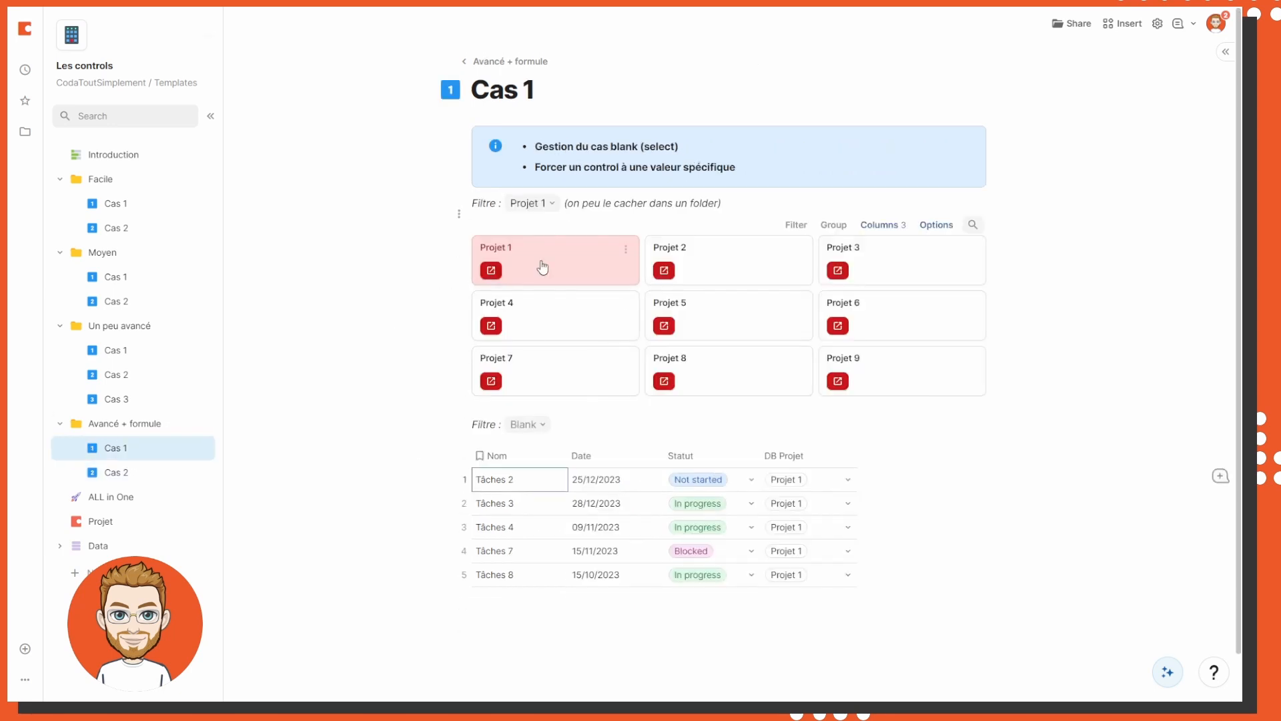
click(116, 472)
click(497, 231)
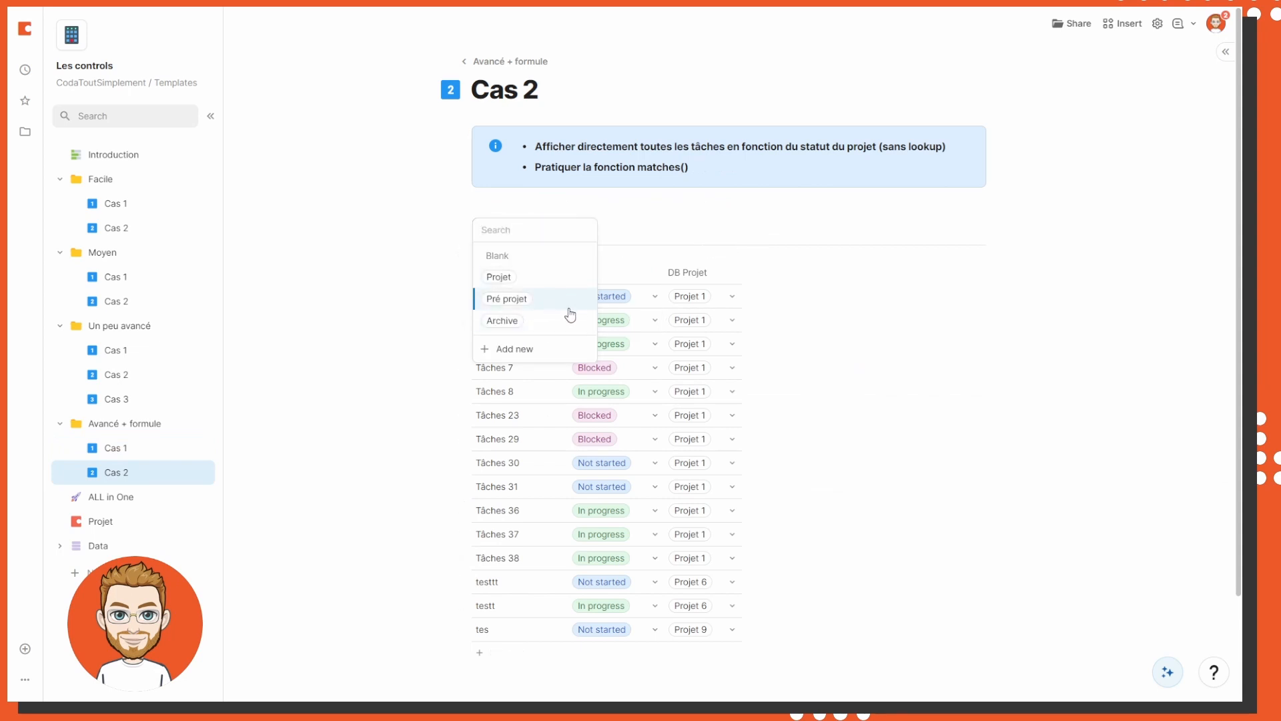
click(792, 506)
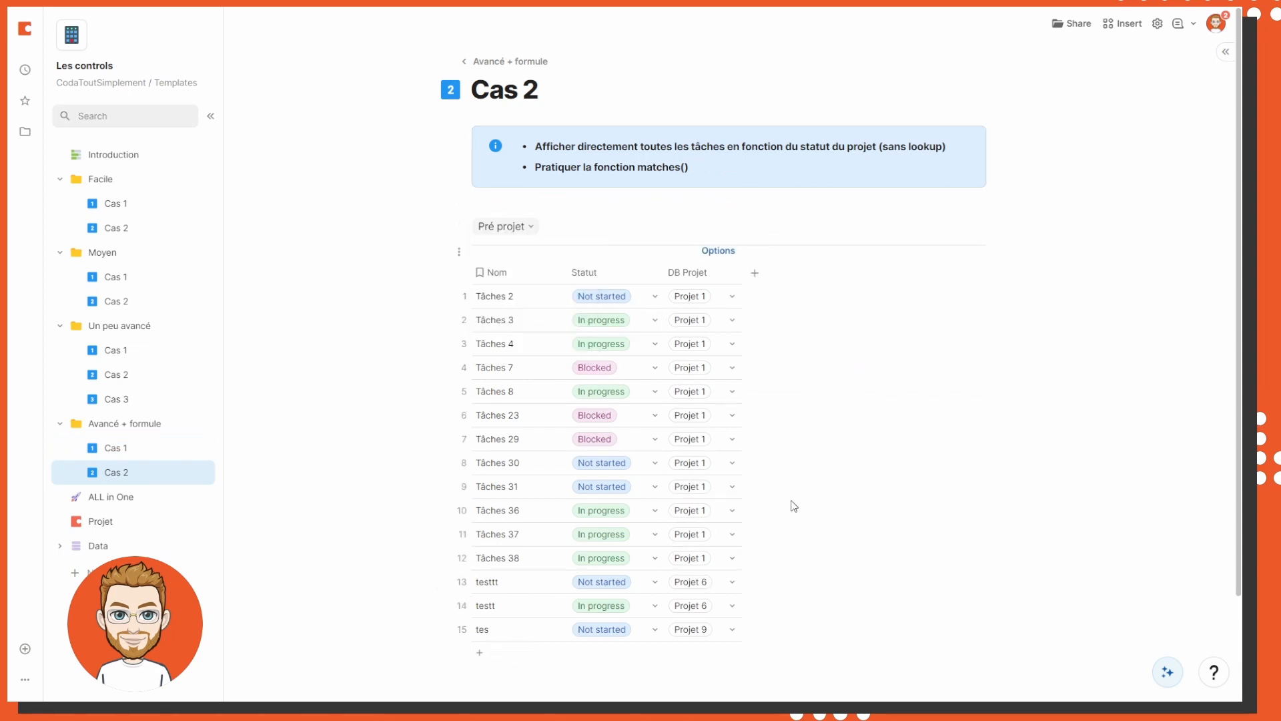
click(515, 234)
click(498, 295)
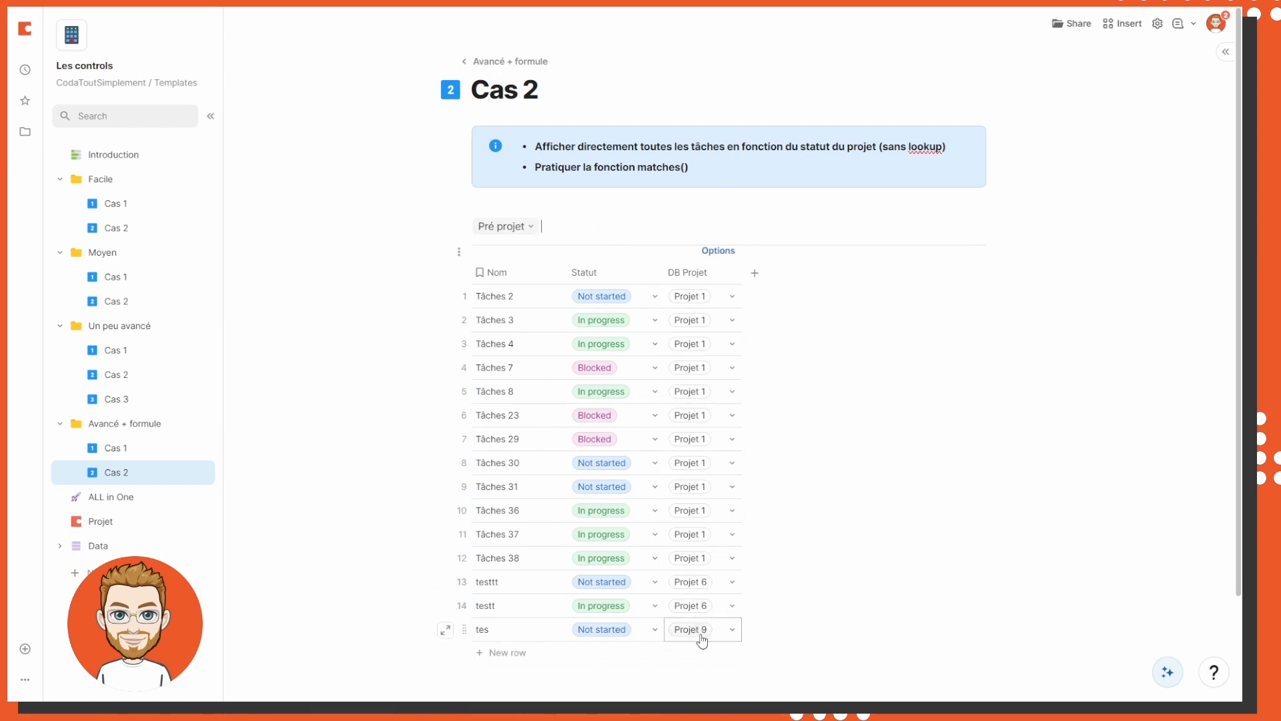
Try adding DB Projet's Select list as a related column in the task table, and delete that column
click(581, 209)
click(752, 273)
mouse_move(914, 344)
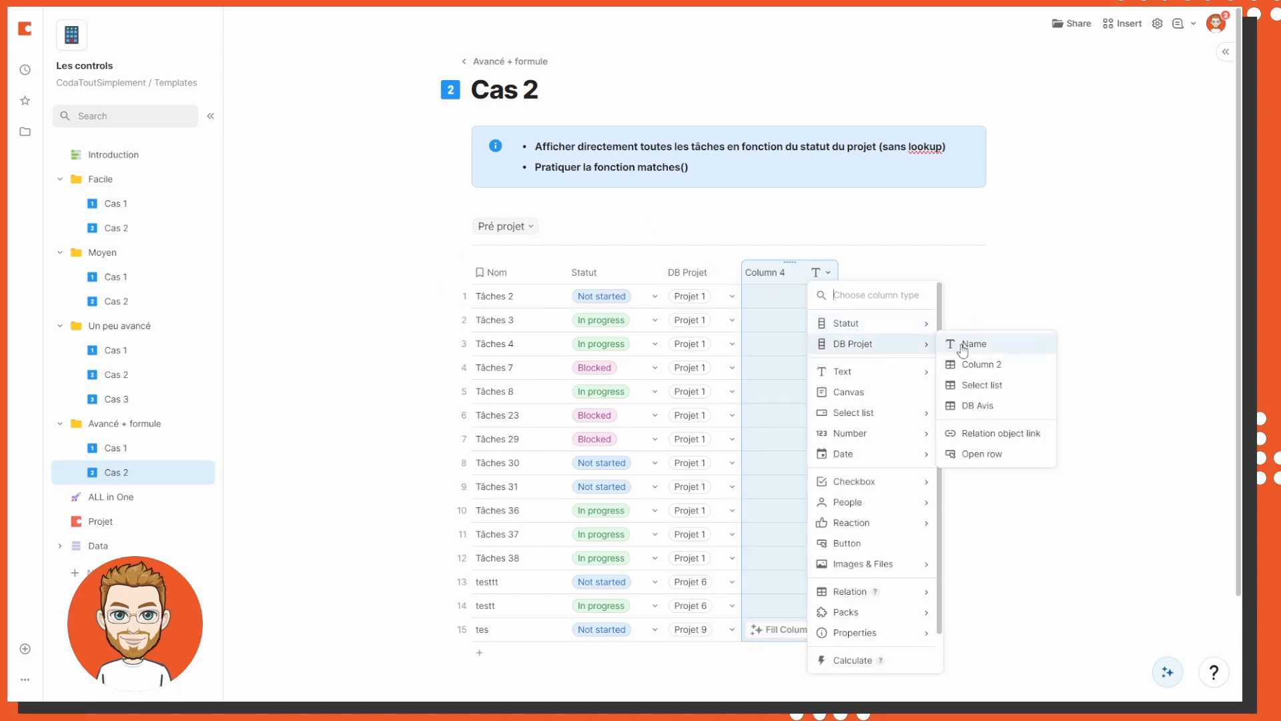
click(1005, 391)
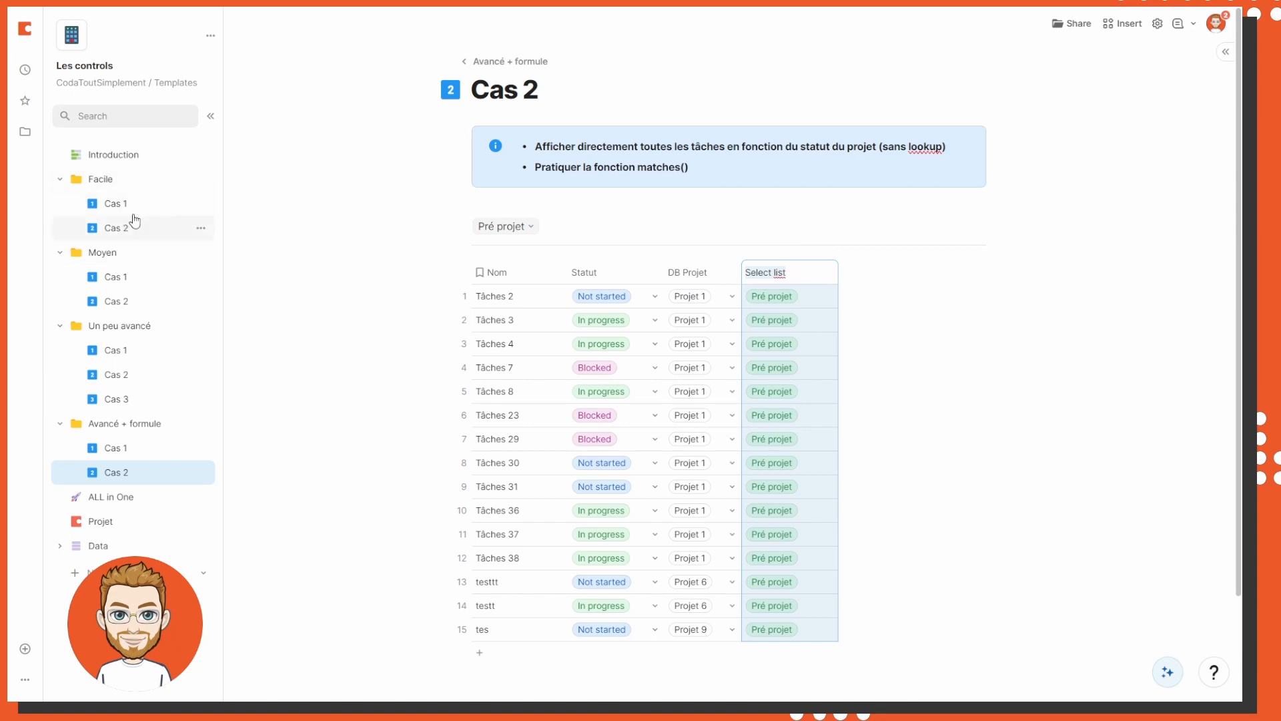
click(785, 276)
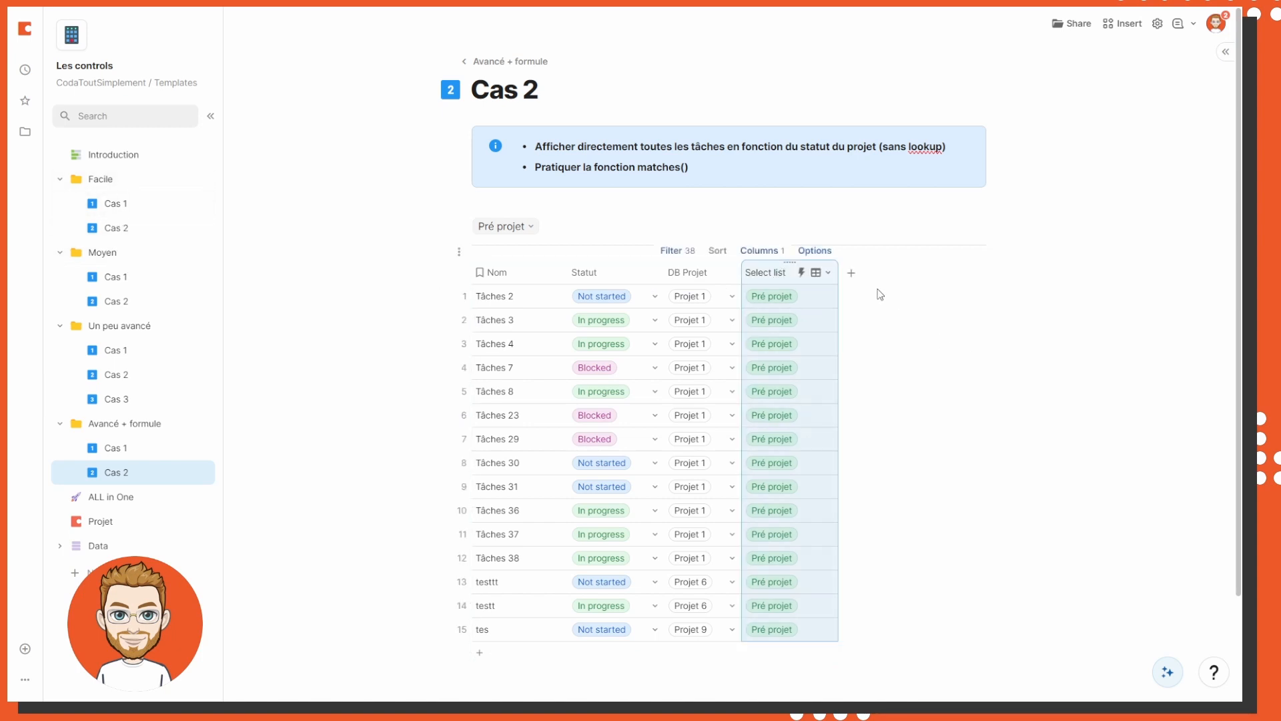
key(Delete)
click(706, 426)
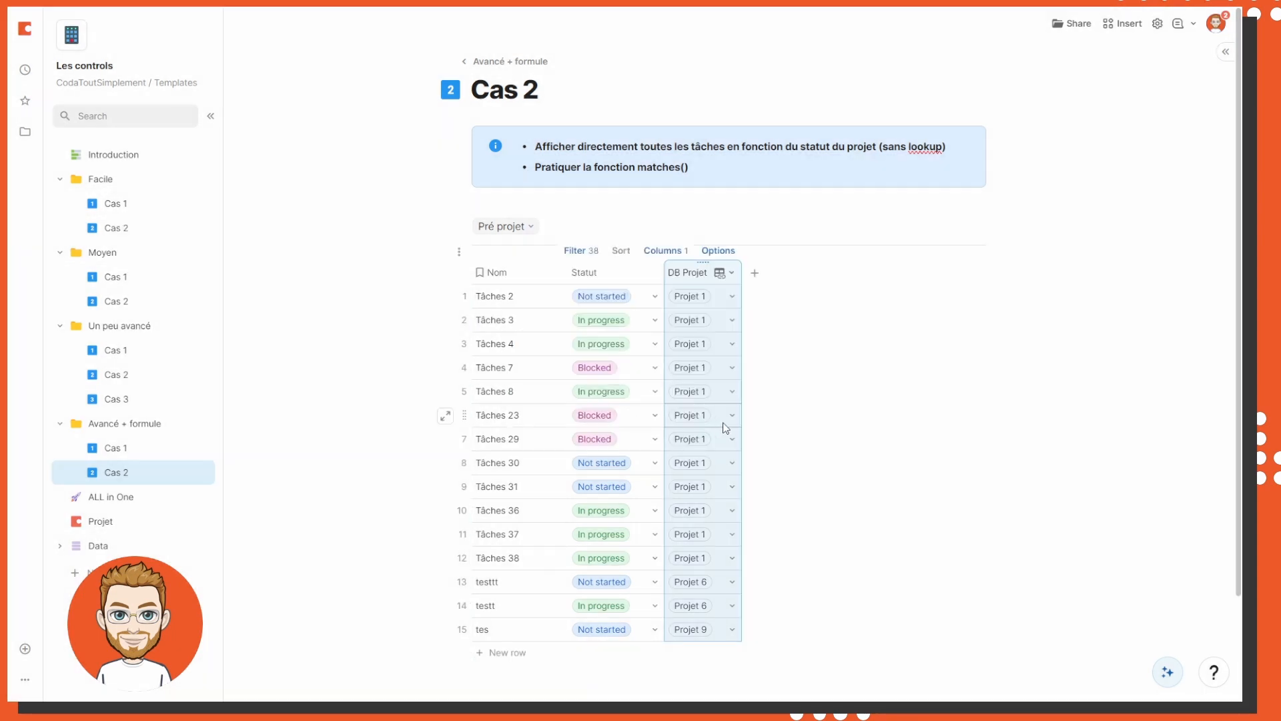
Examine the task table's filter formula part by part: DB Projet, Select list and the Matches condition on select 2
click(718, 250)
click(1145, 219)
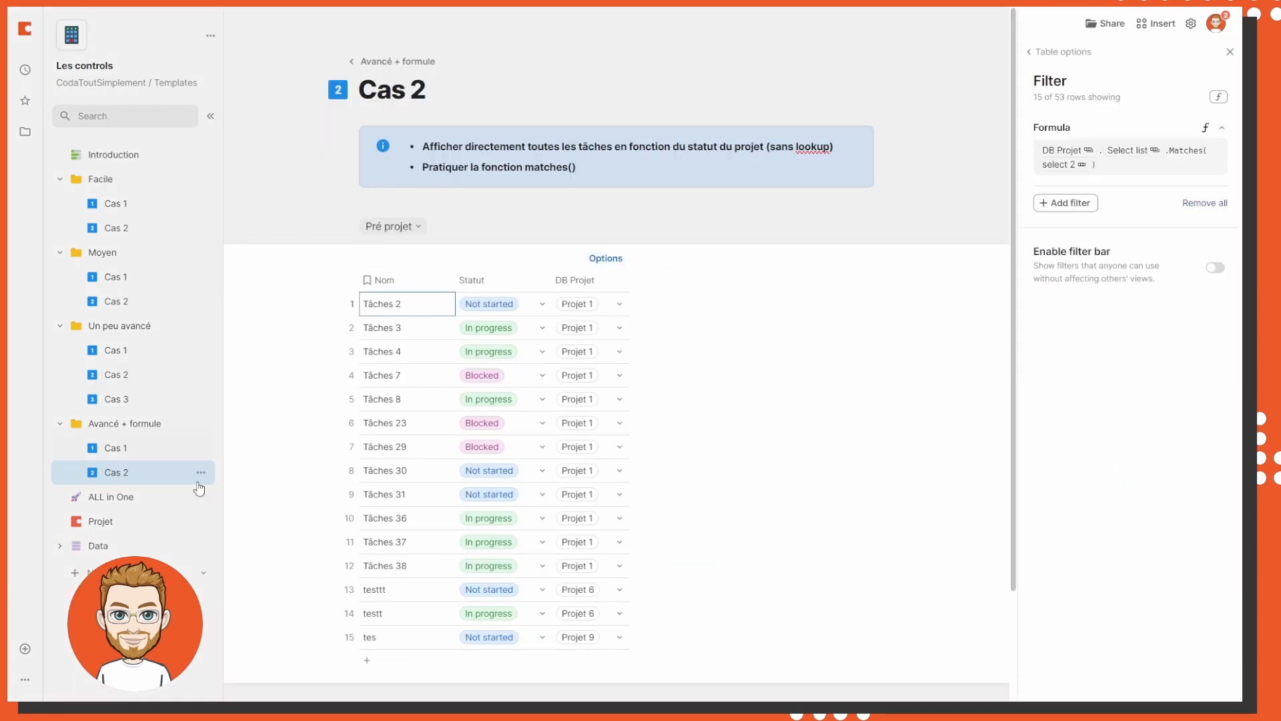
click(1121, 168)
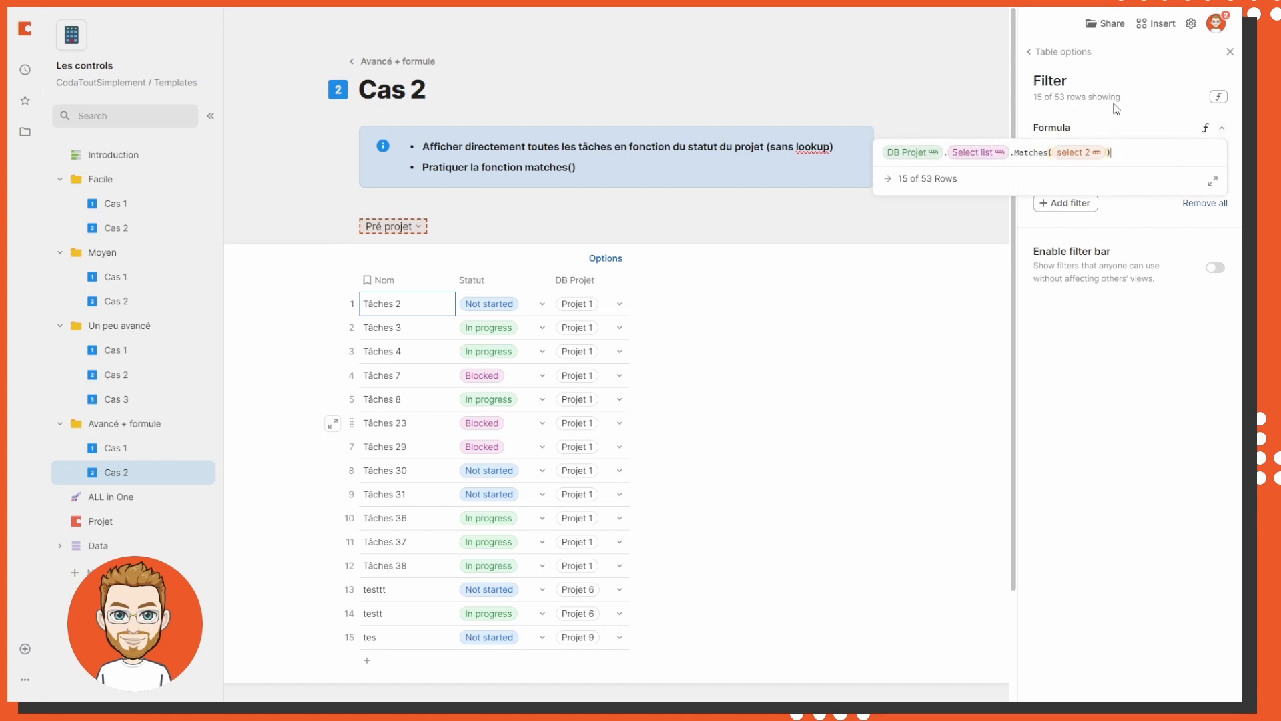
click(893, 154)
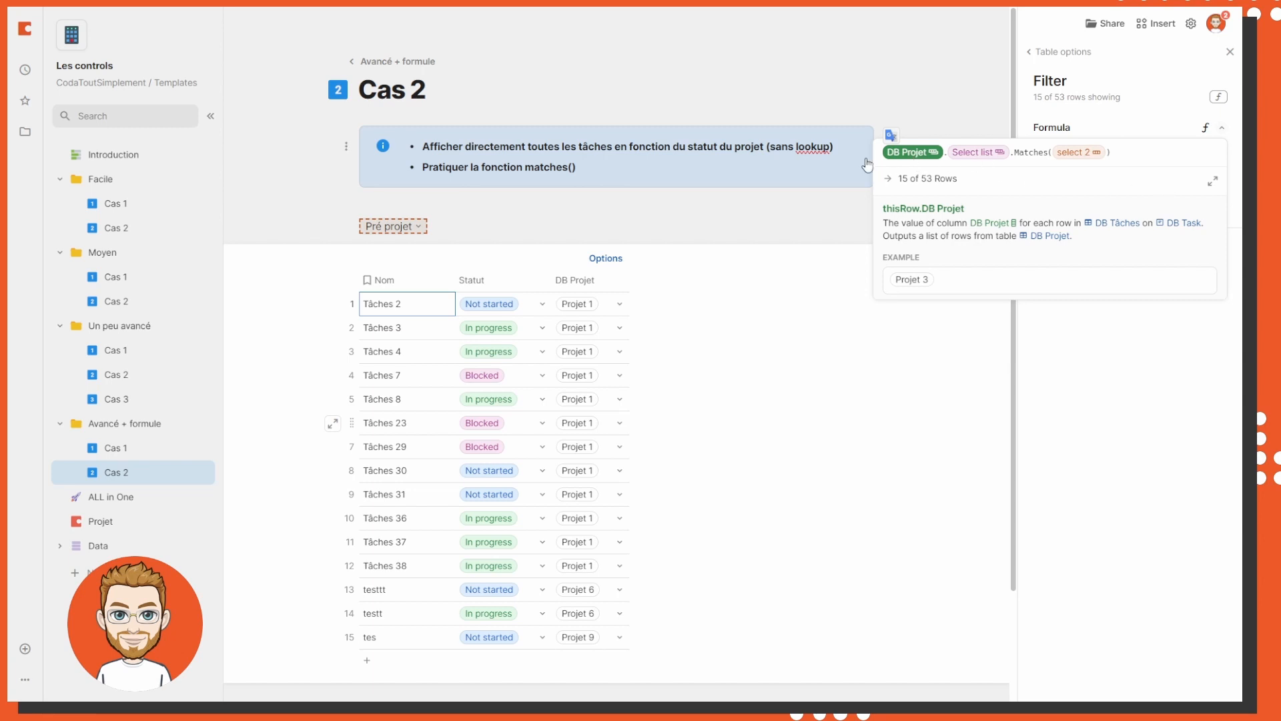
click(969, 153)
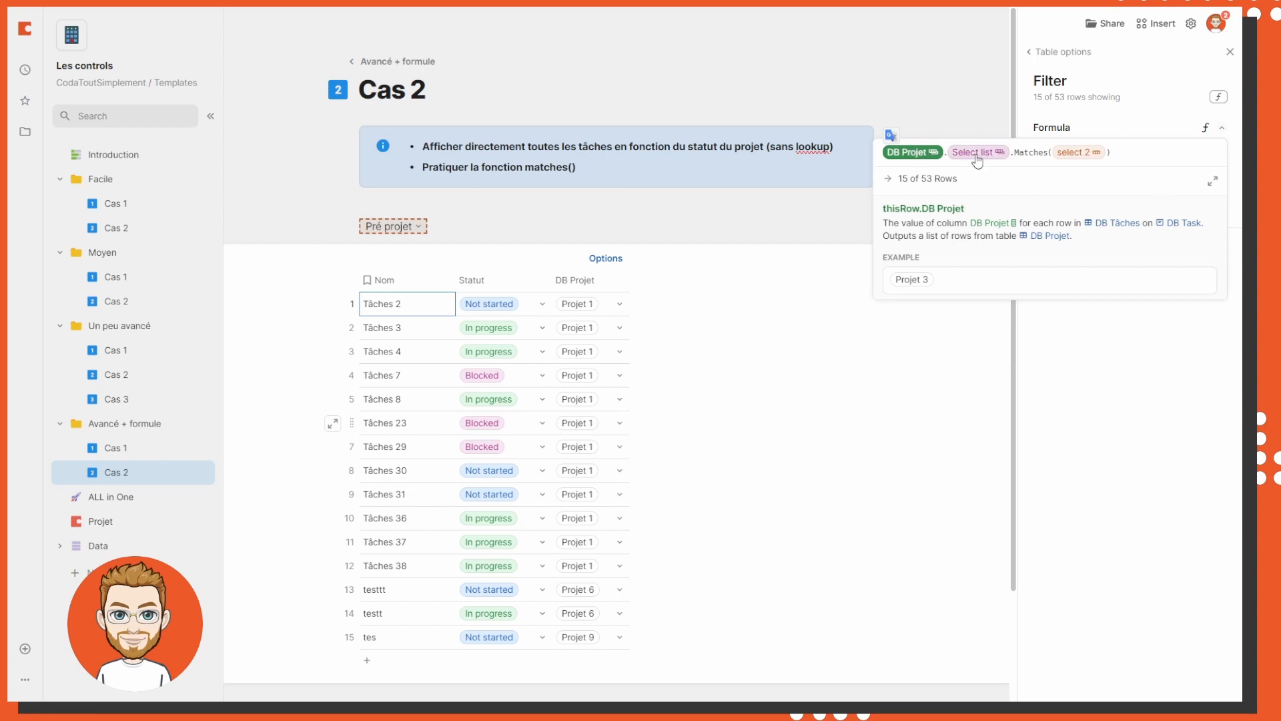
click(1078, 153)
click(1145, 161)
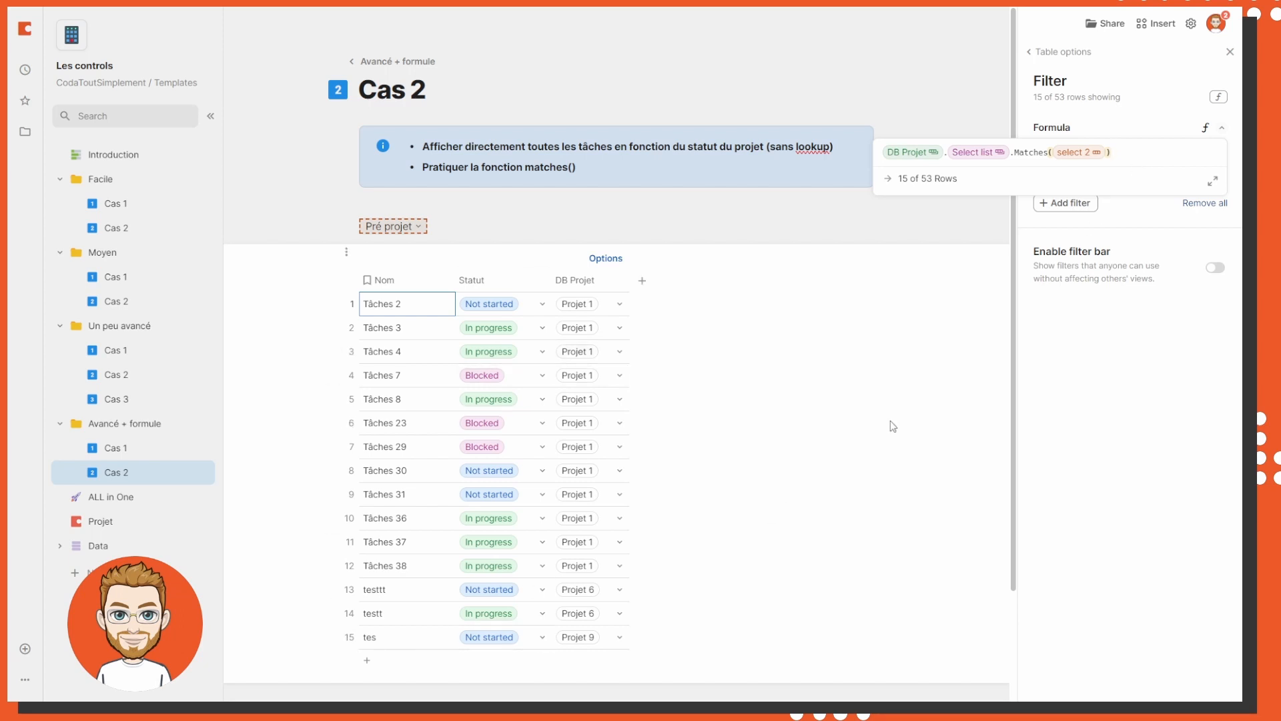
click(1154, 305)
click(1232, 52)
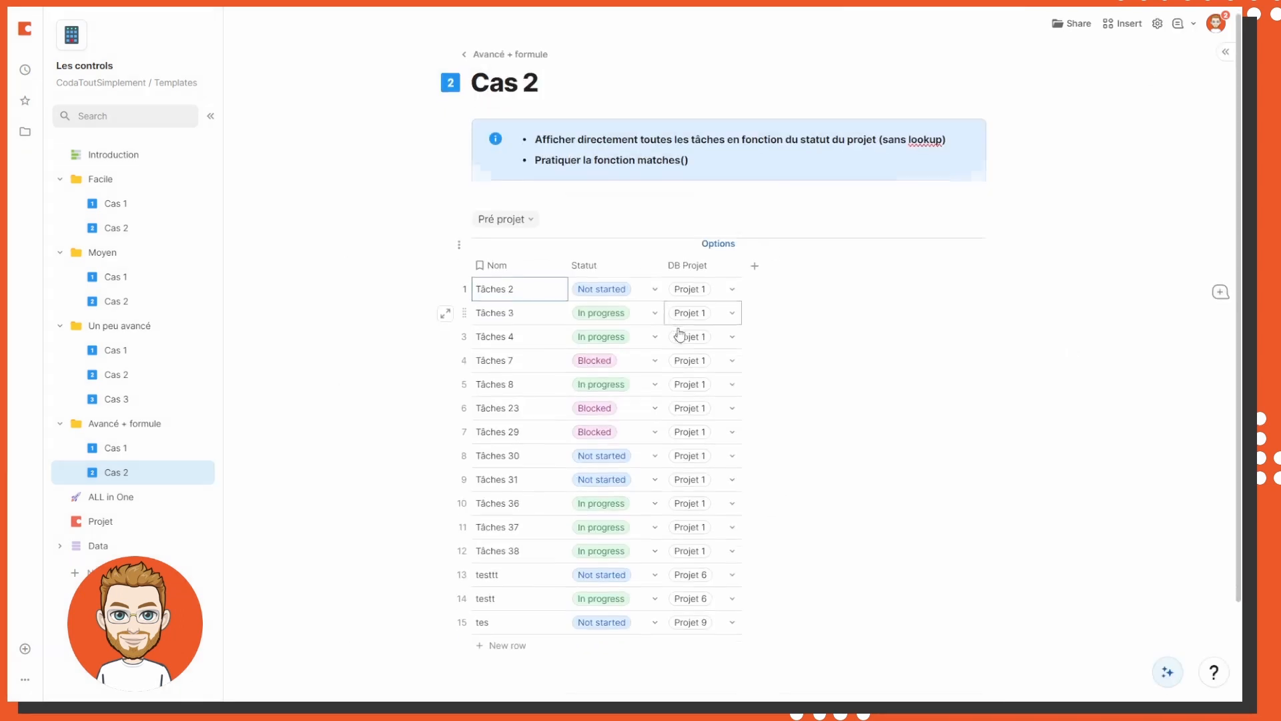
Filter the tasks by the Archive project status, and look through the task list and the select's options
scroll(686, 458, down, 2)
scroll(601, 334, up, 2)
click(508, 224)
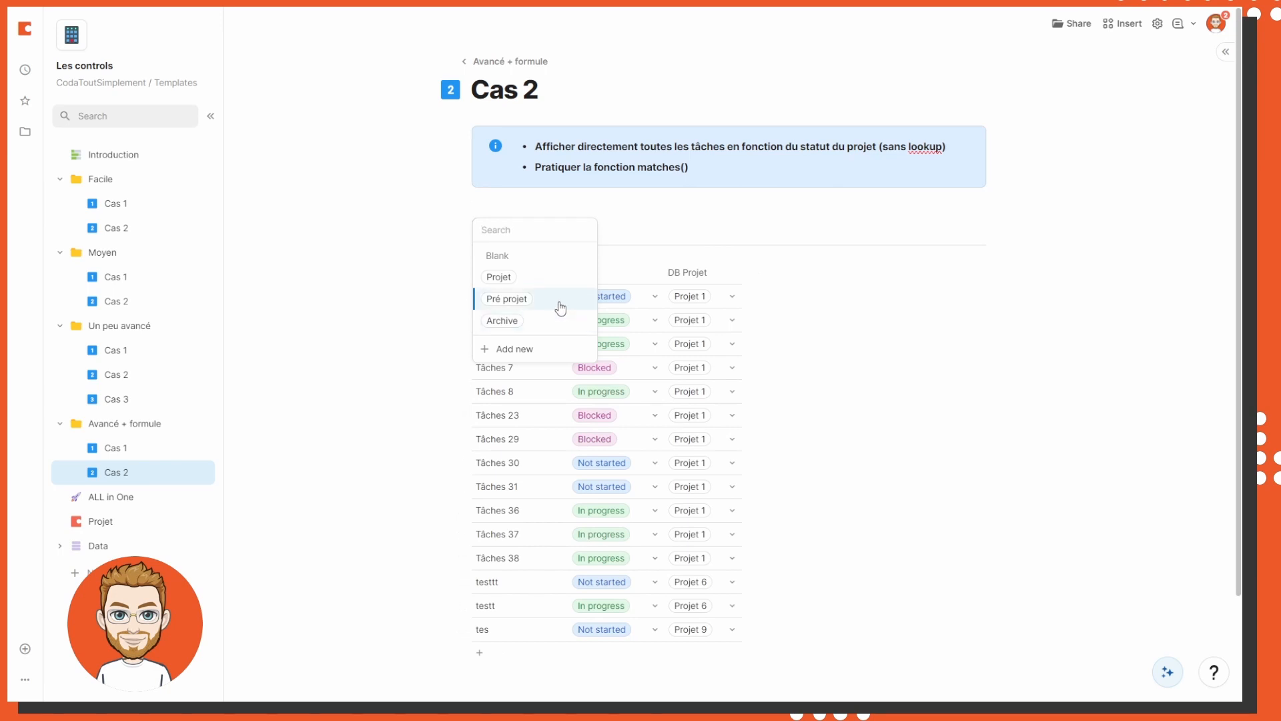
click(504, 320)
scroll(700, 434, down, 5)
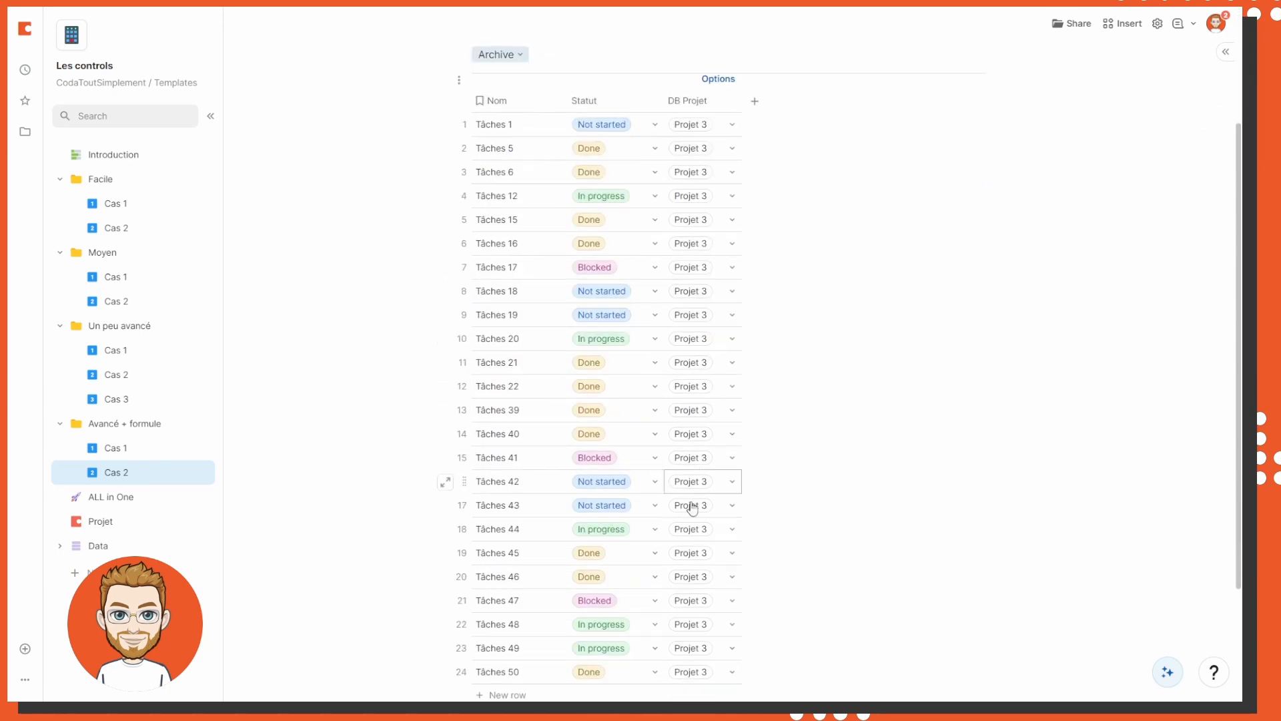
scroll(684, 595, up, 5)
click(514, 229)
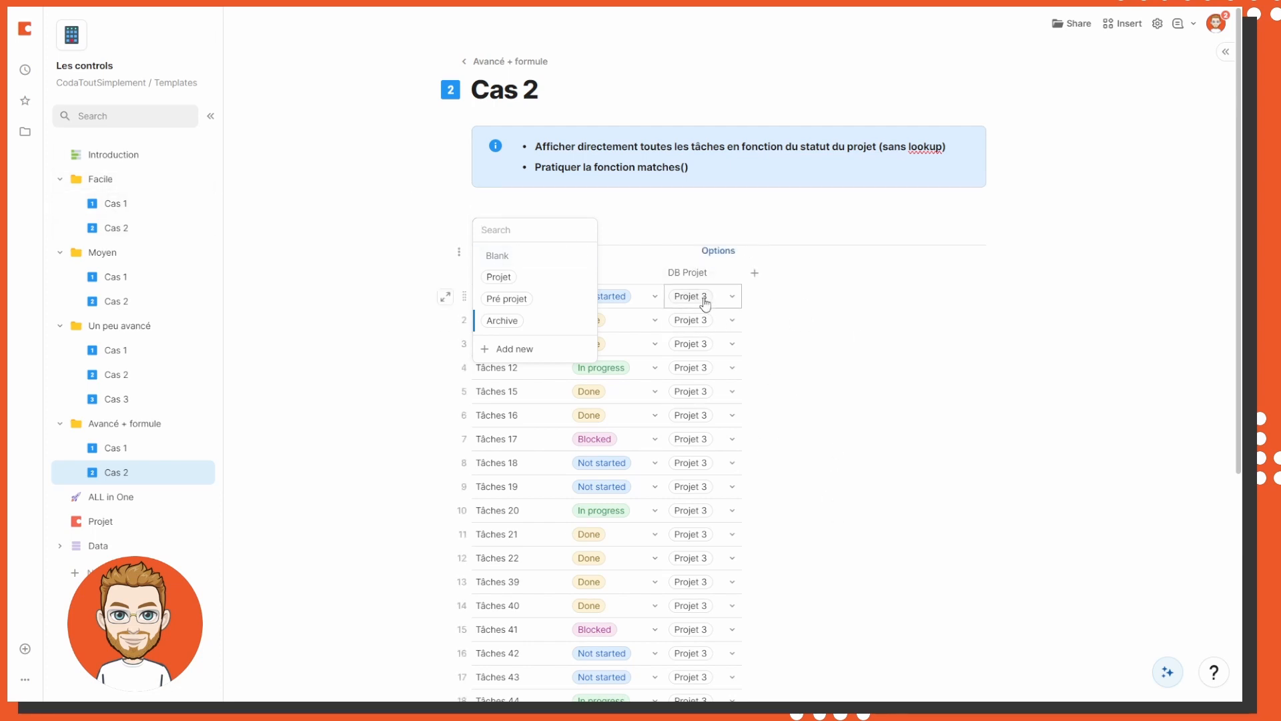
mouse_move(705, 302)
click(867, 402)
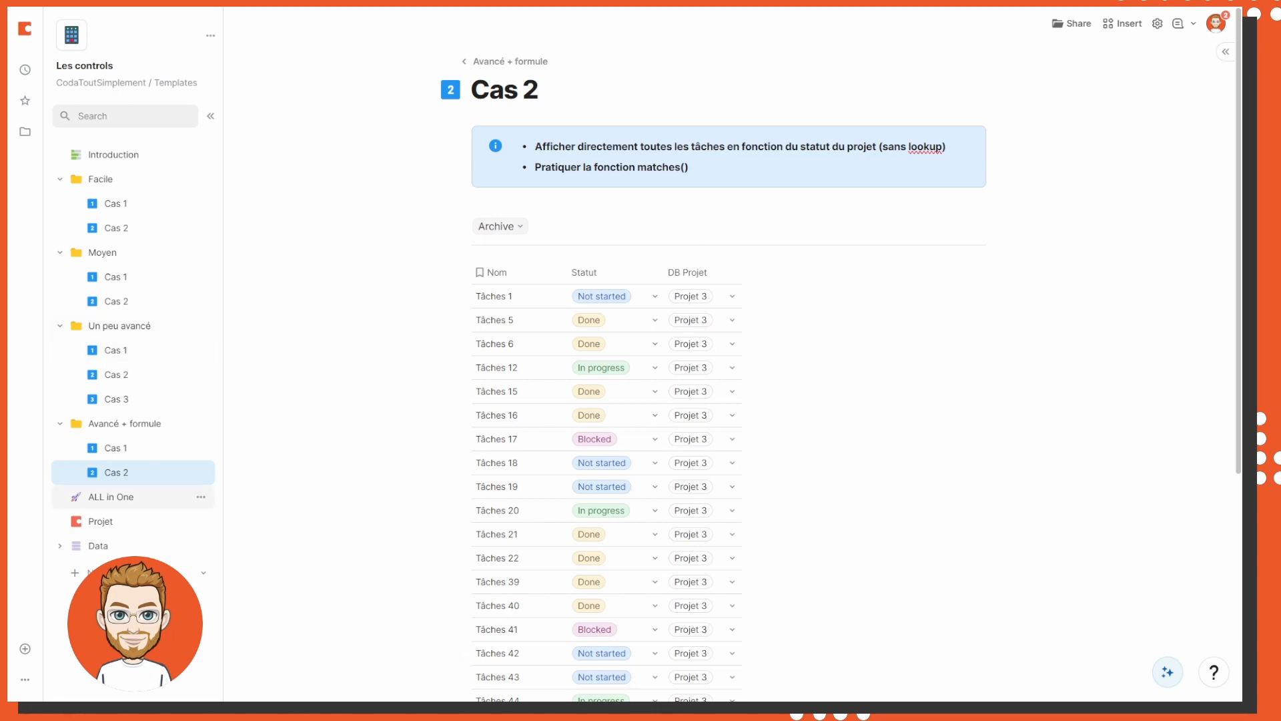
On the ALL in One page, set the project status select to Pré projet and the project select to Projet 1
click(111, 497)
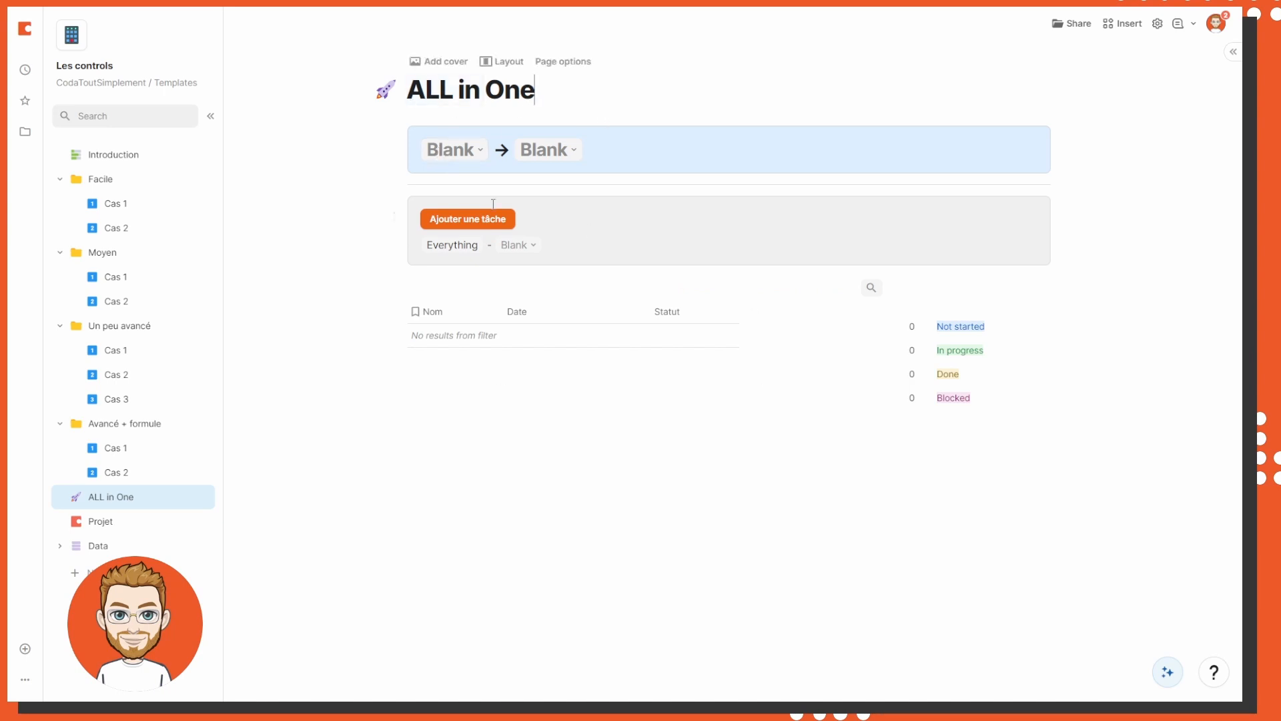
click(441, 142)
click(470, 215)
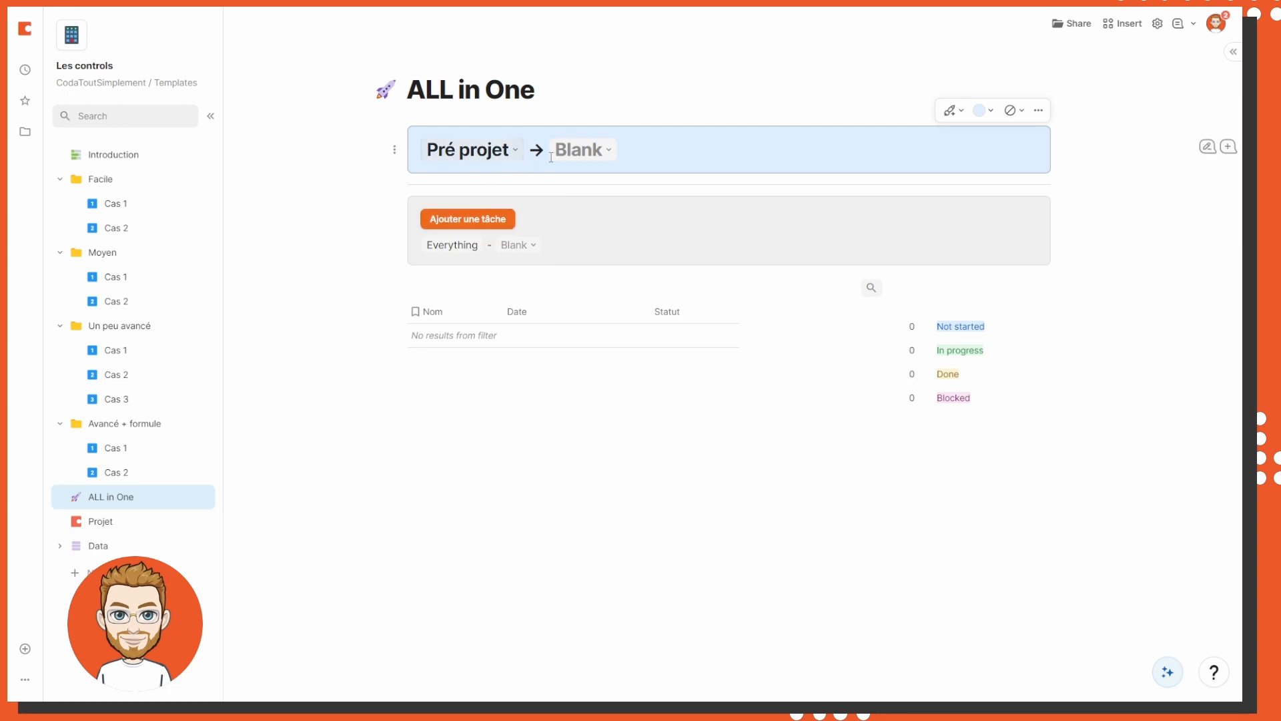
click(576, 157)
click(605, 201)
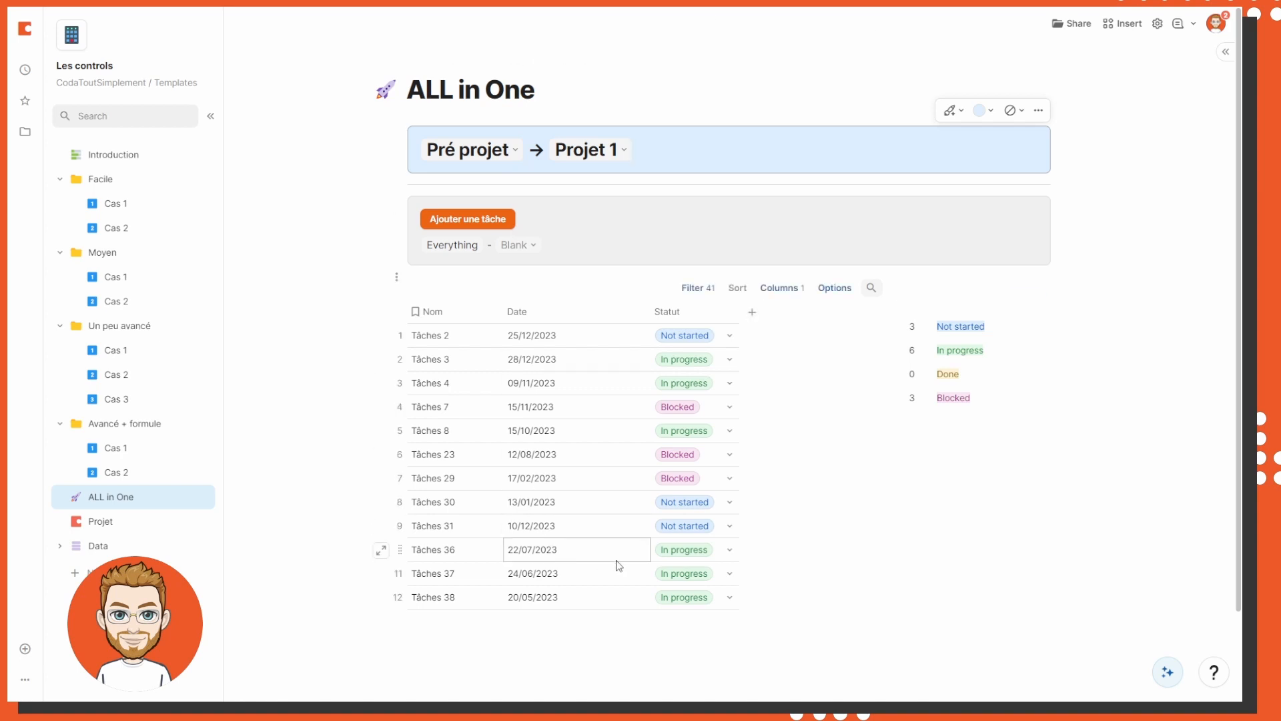
Examine the Ajouter une tâche button's OpenRow and AddRow formula, including DB Tâches.DB Projet and the select_cas_1_projet 2 control
click(492, 219)
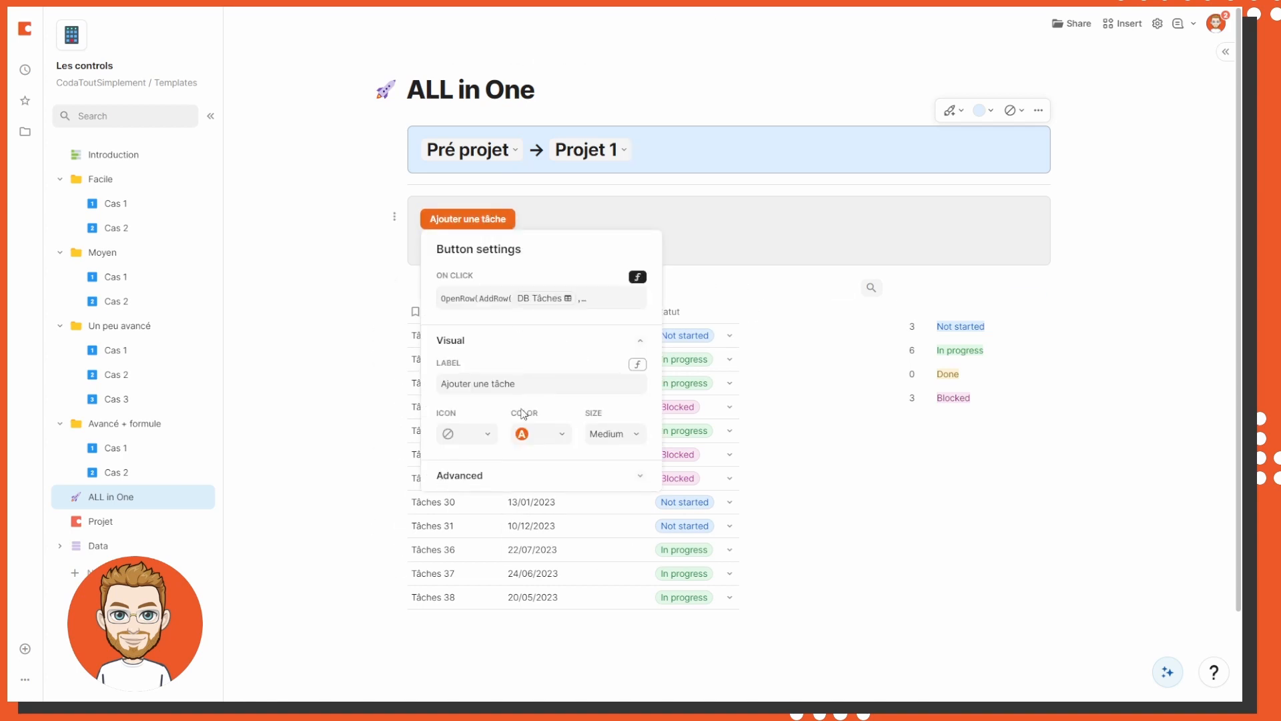
click(571, 300)
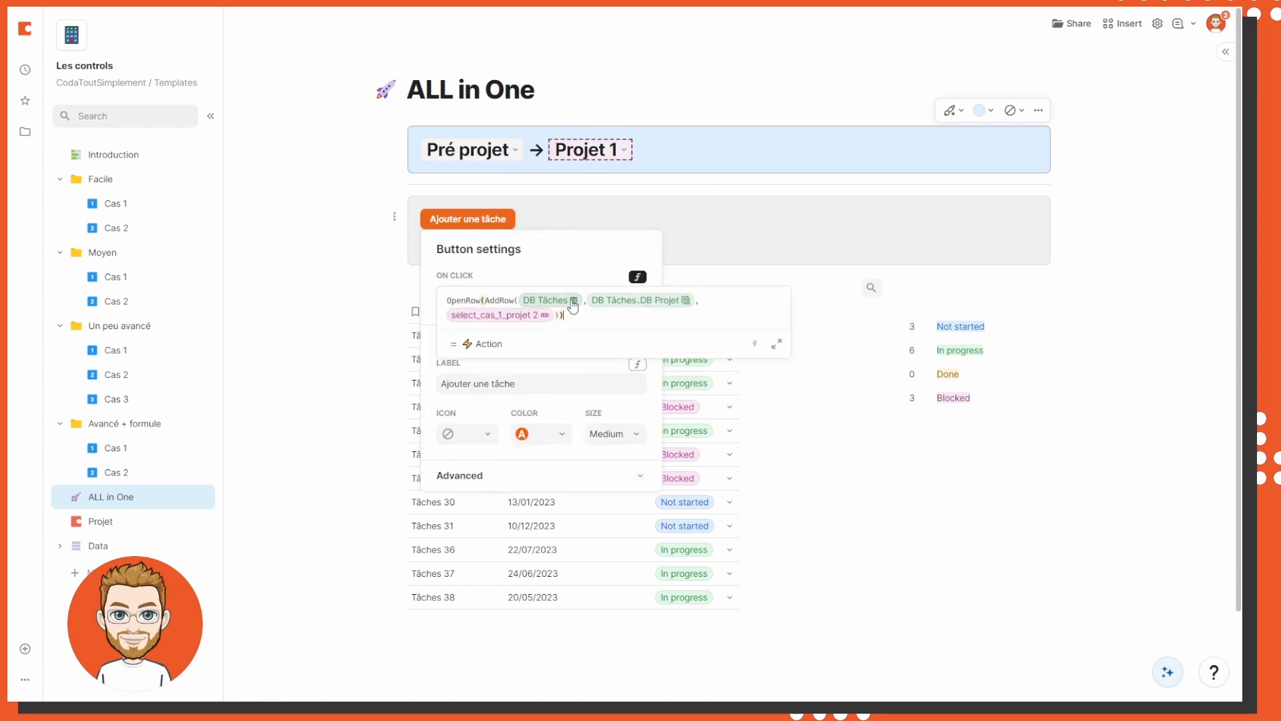
click(509, 297)
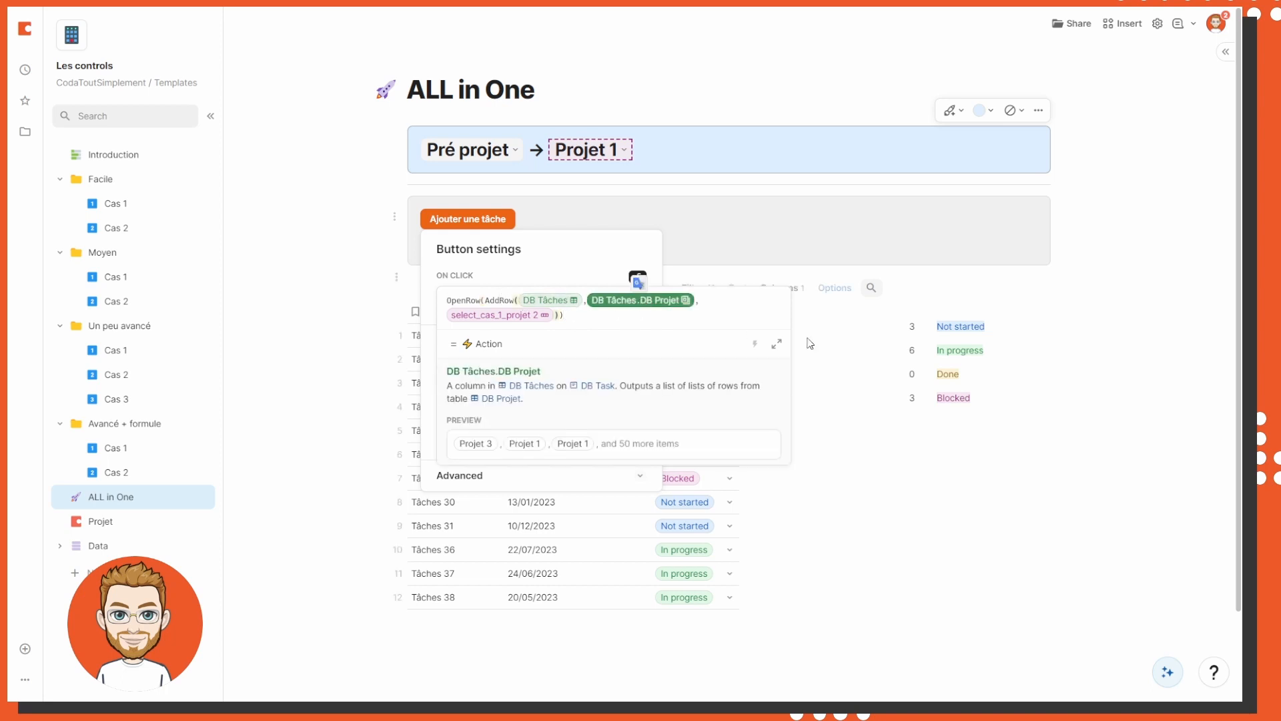
click(495, 321)
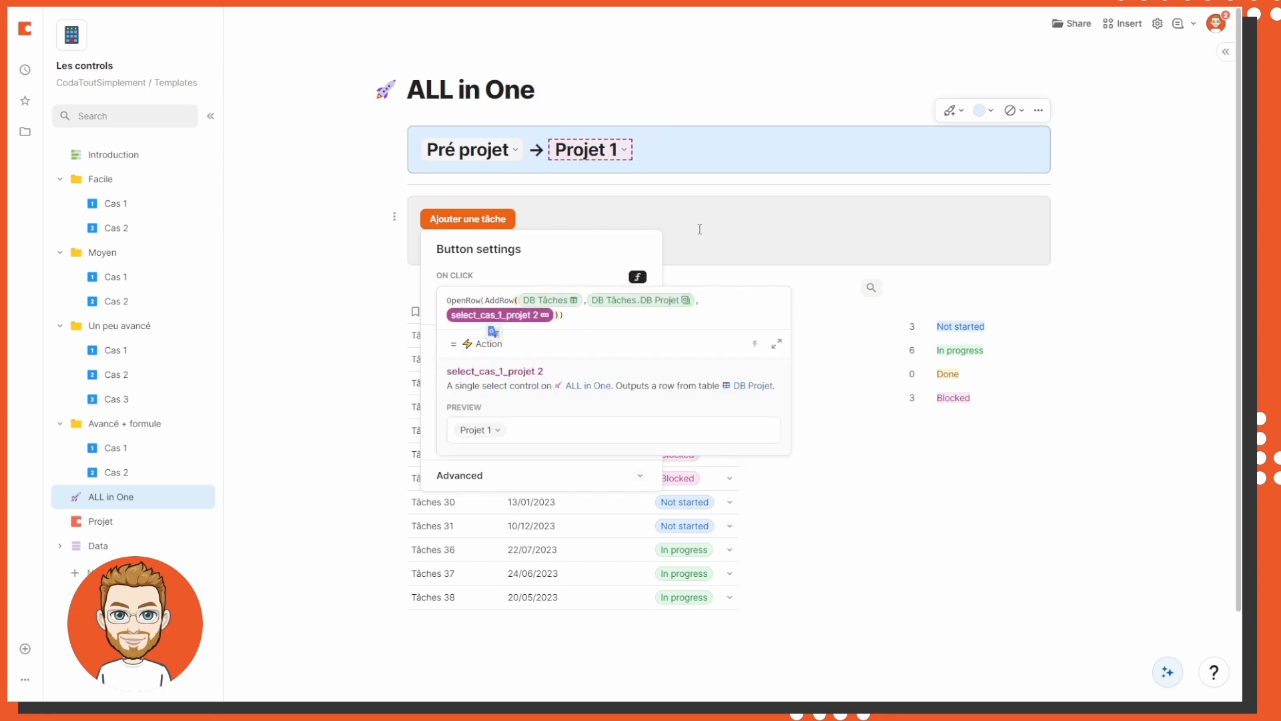
click(569, 232)
Look over the date range presets, and try the task status select with Blank and Done, finishing on Not started
click(466, 259)
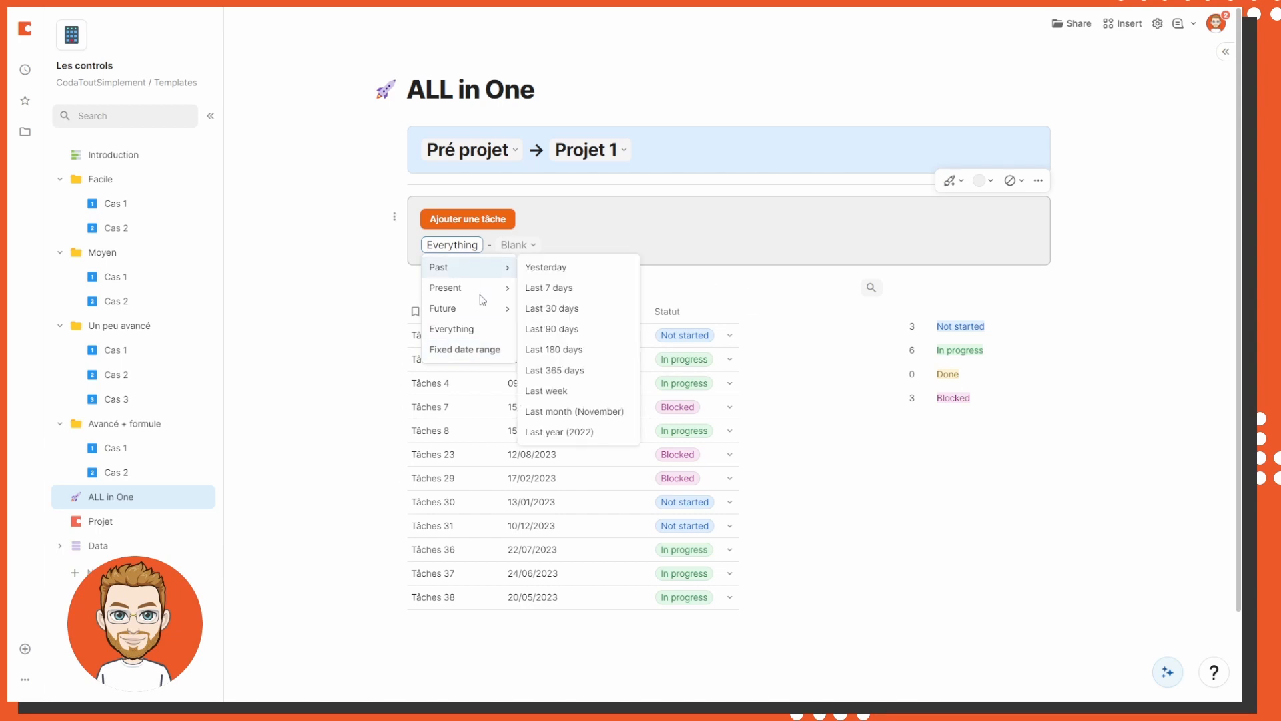
mouse_move(454, 287)
click(515, 247)
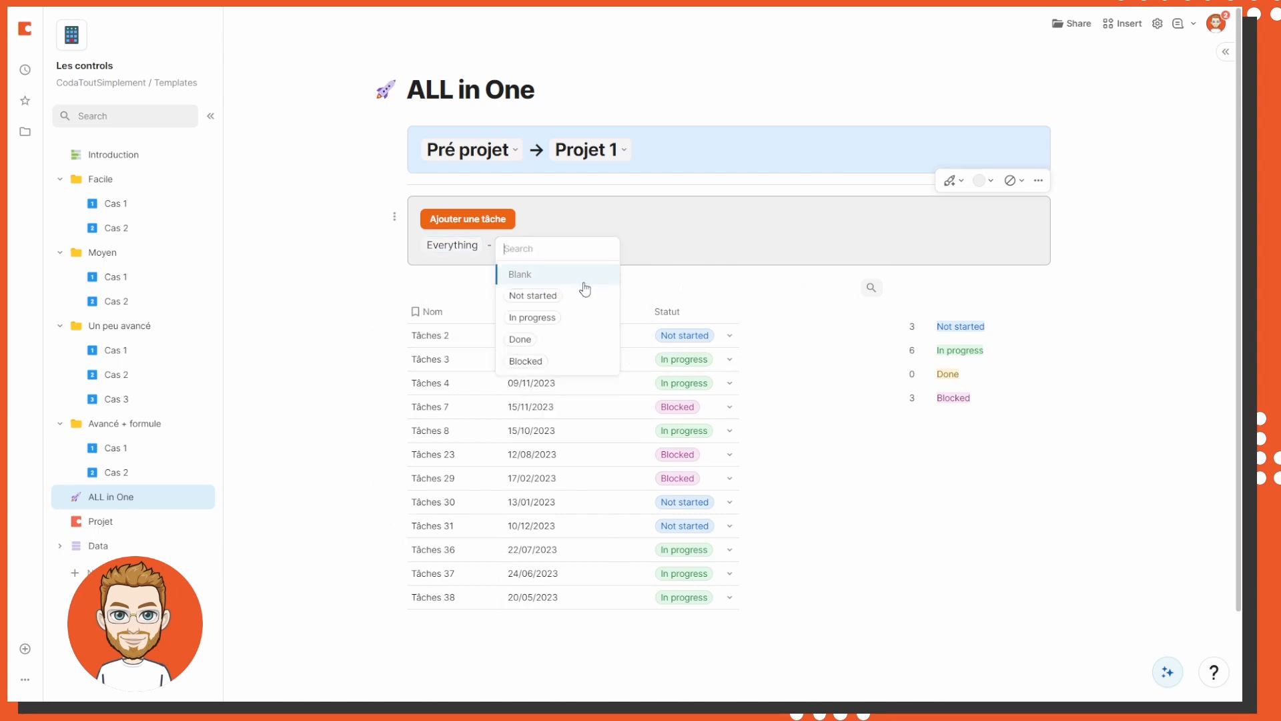
click(570, 295)
click(532, 245)
click(527, 275)
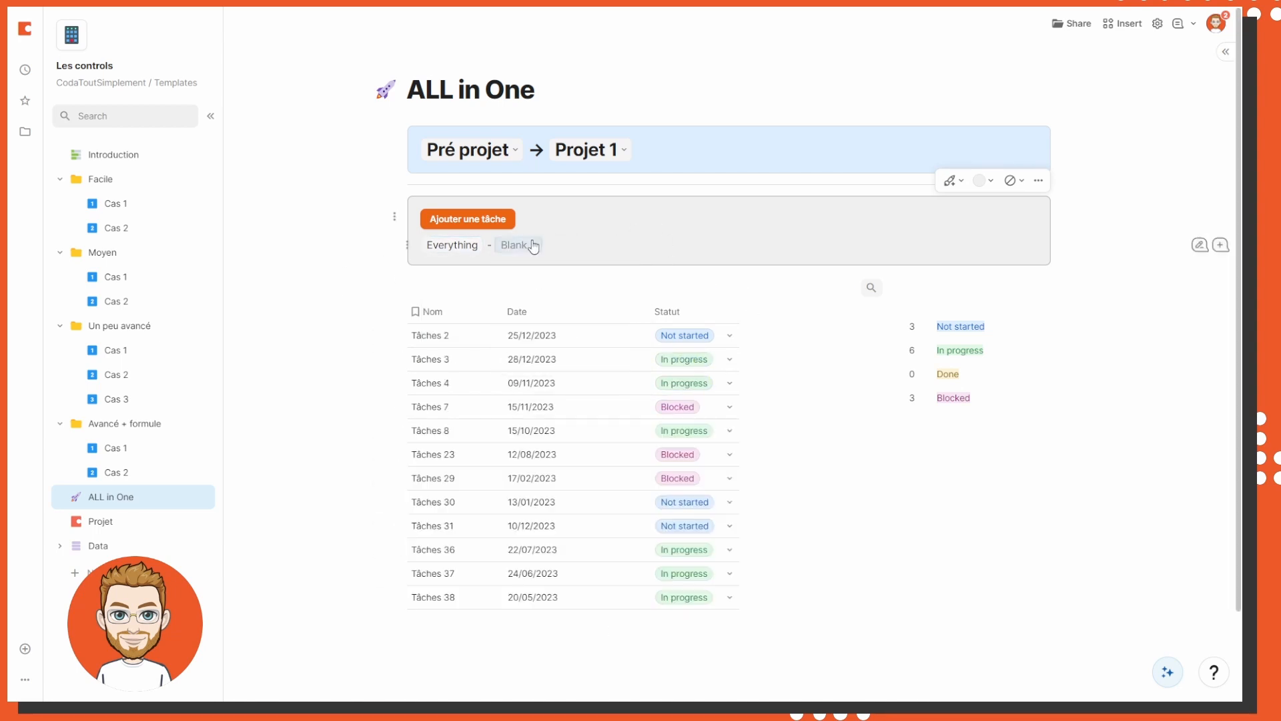
click(532, 245)
click(558, 341)
click(523, 257)
click(547, 295)
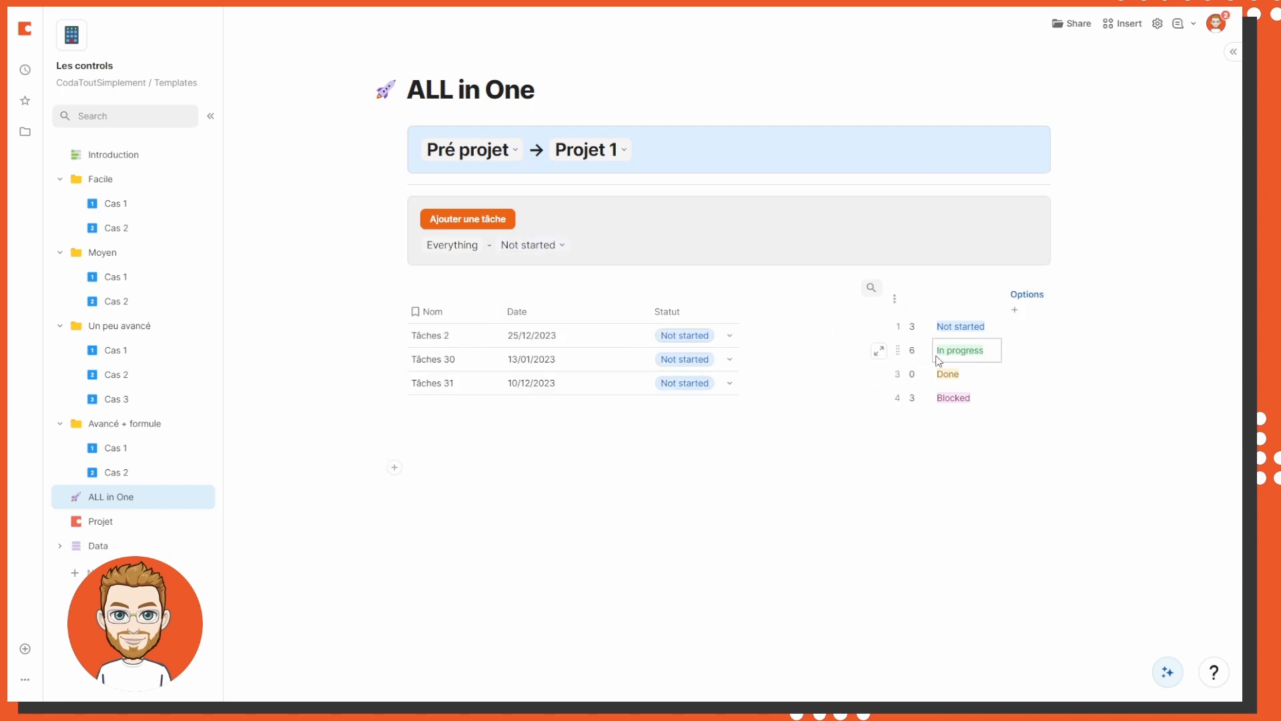
Inspect the DB Statut view's options and its count column formula, which filters DB Tâches by selected project and status
click(1024, 296)
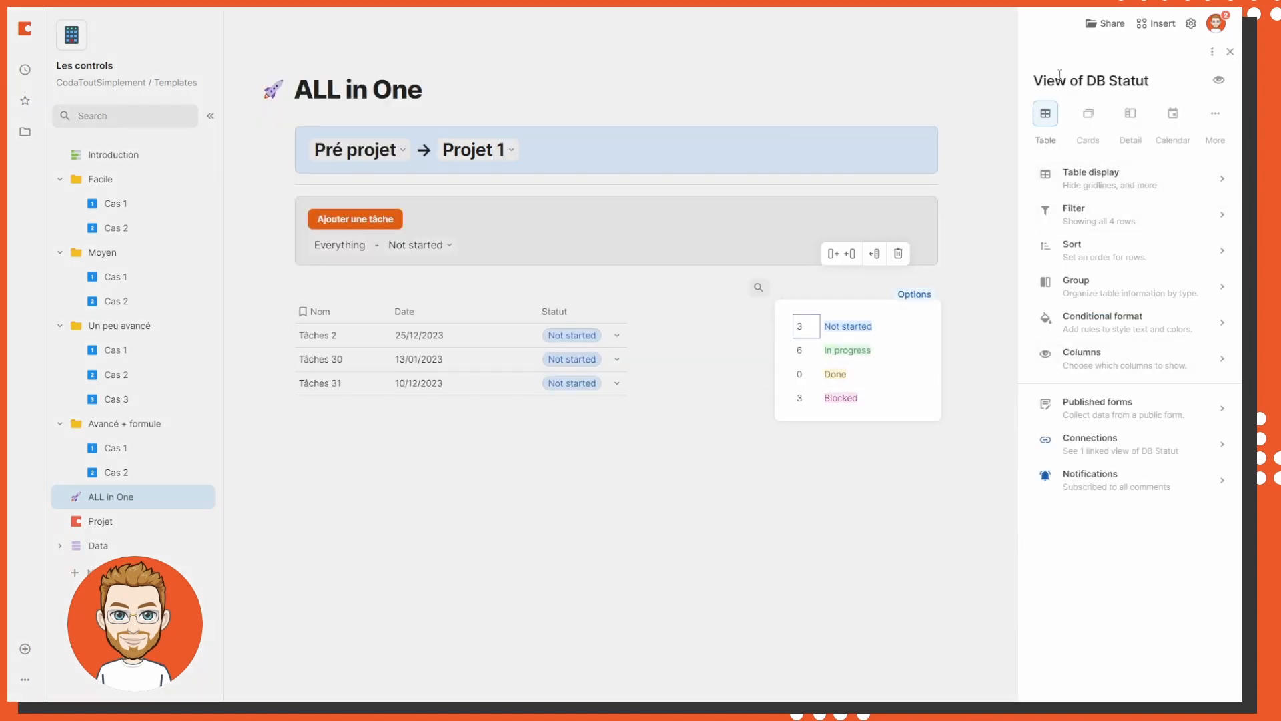
click(1127, 81)
click(874, 464)
click(923, 309)
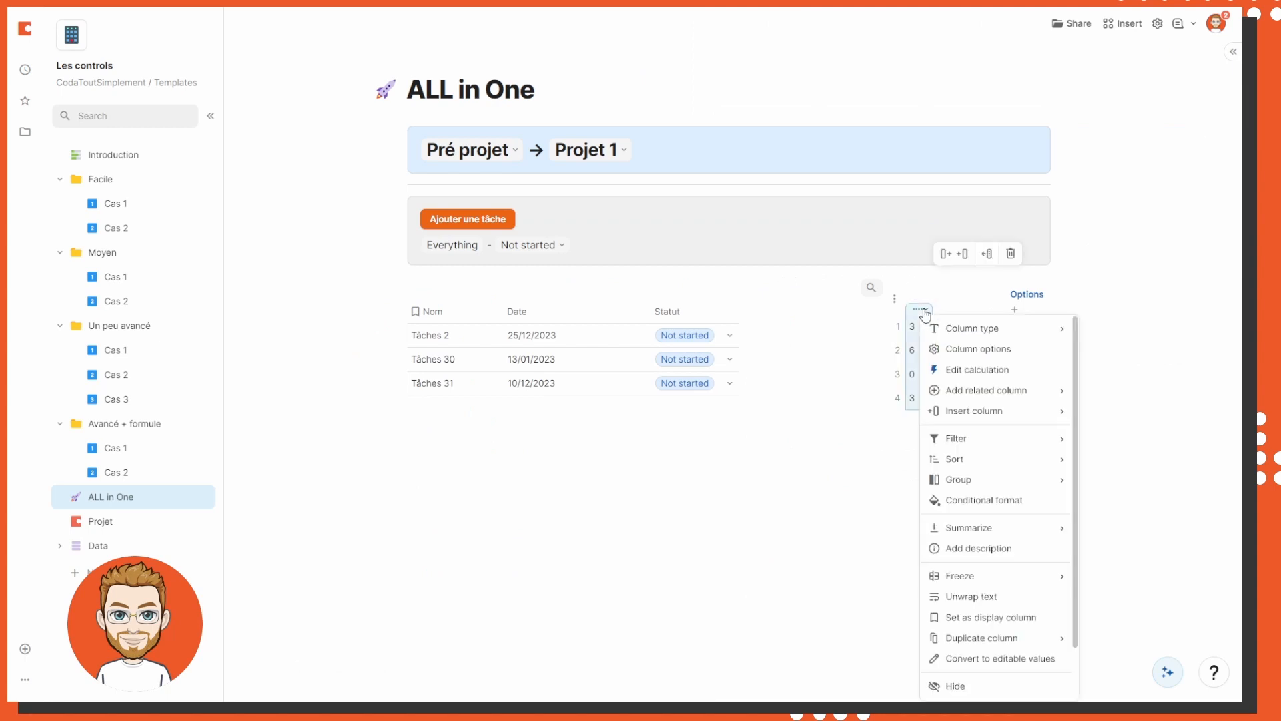
click(969, 371)
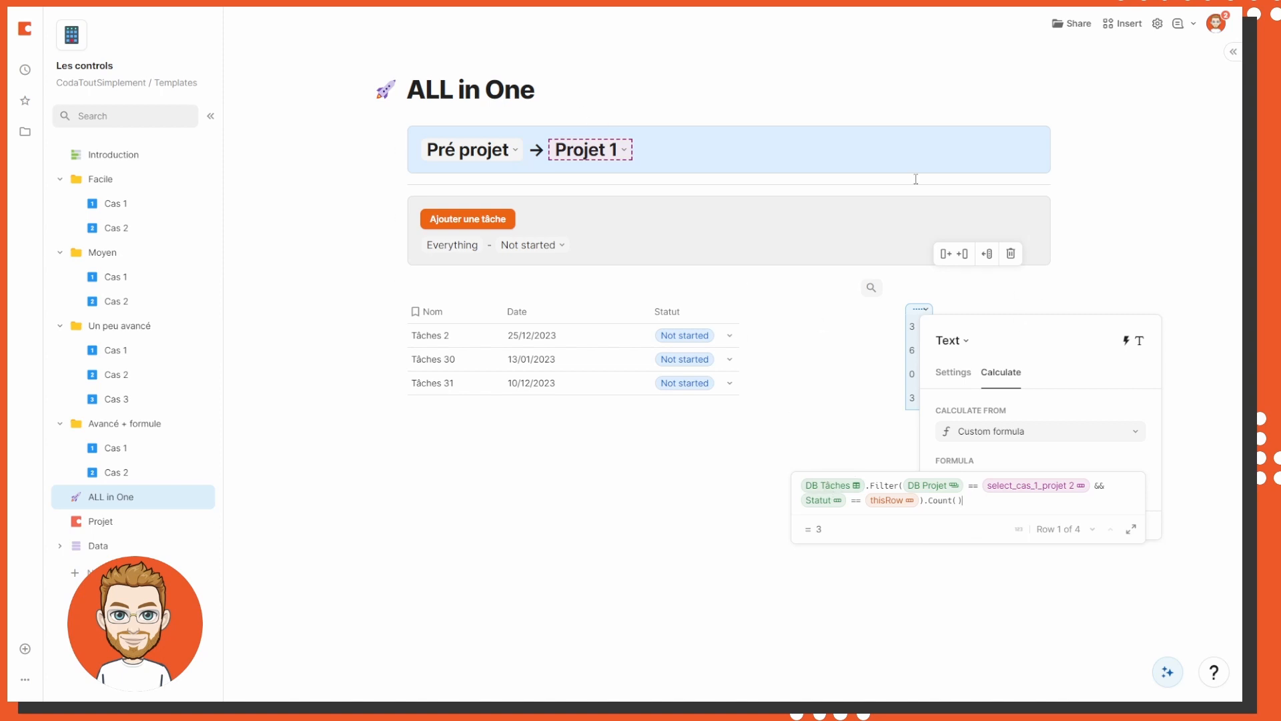
click(758, 524)
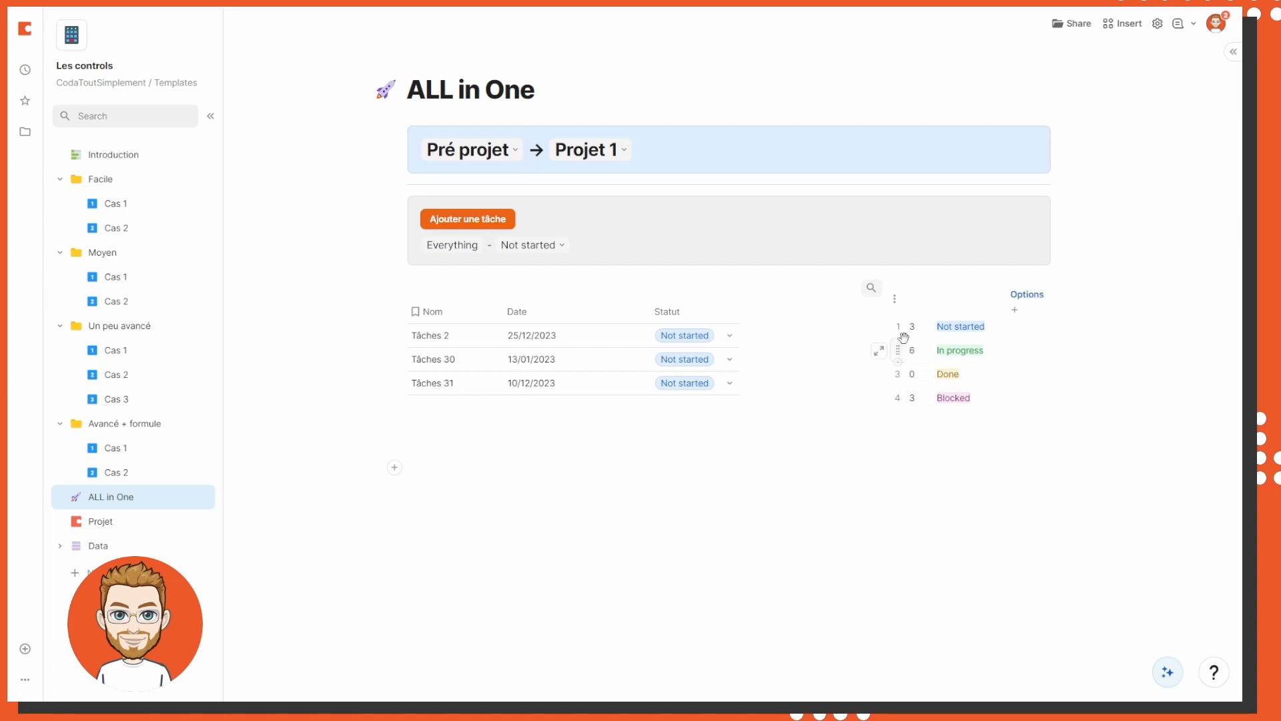
Set the project select to Projet 8 and the project status select to Archive
click(594, 148)
click(619, 241)
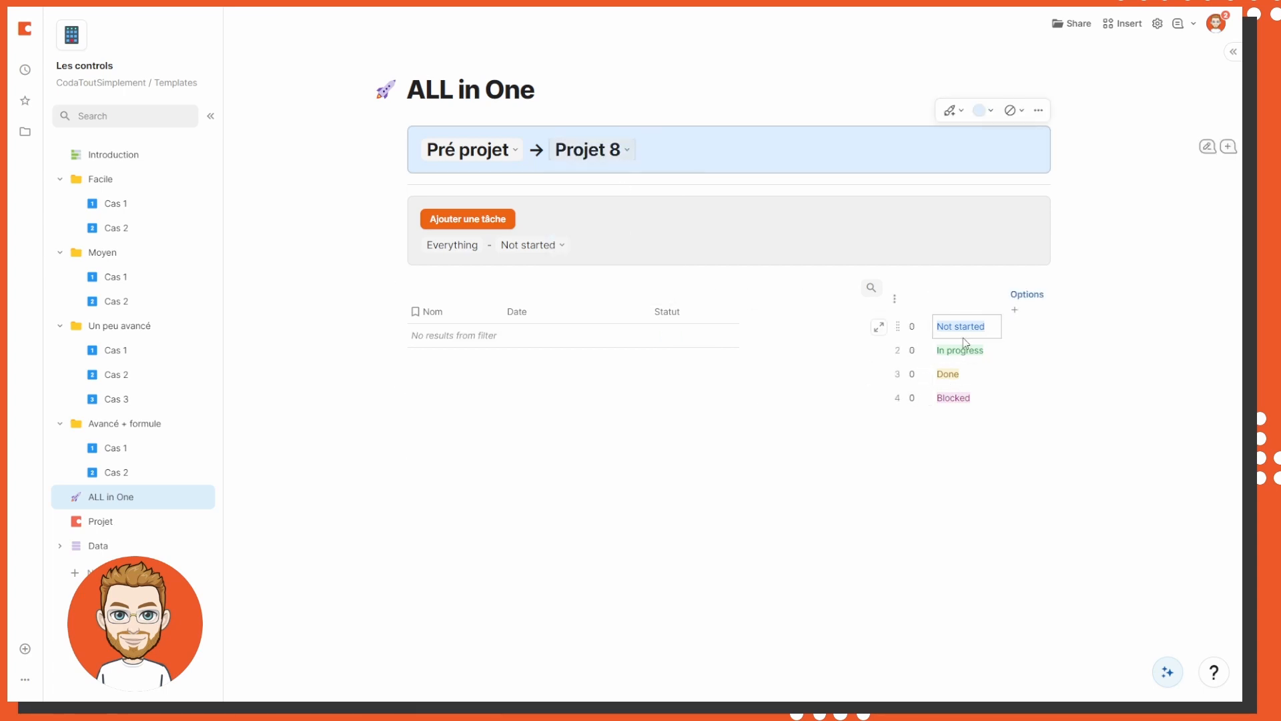
click(611, 149)
click(470, 149)
click(485, 241)
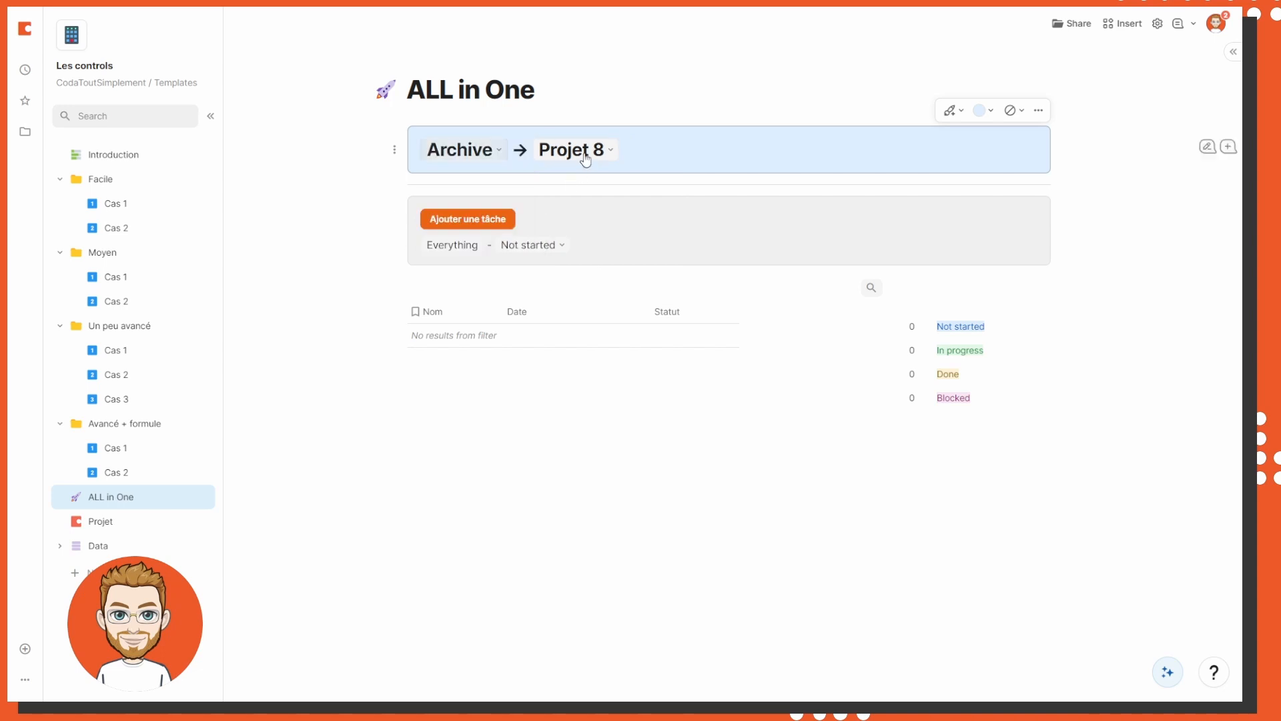
Set the project select to Projet 3 and add an empty line below the filters in the grey callout
click(592, 149)
click(595, 209)
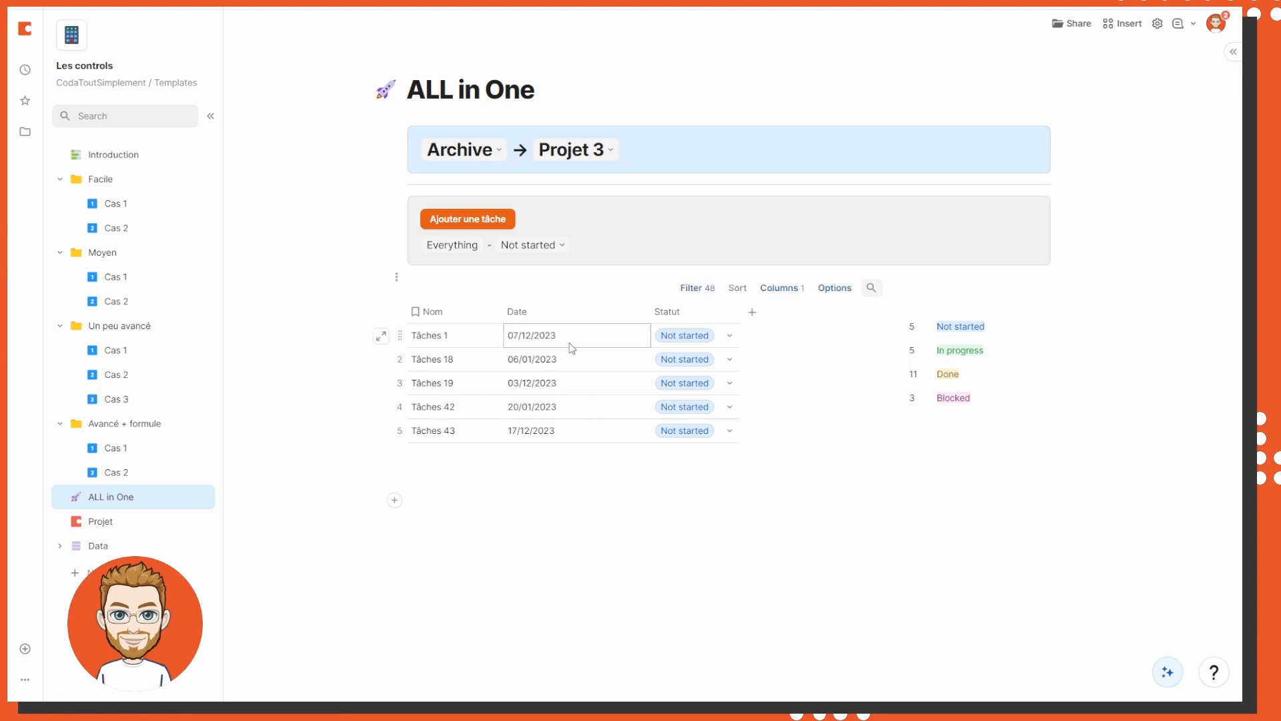
click(597, 243)
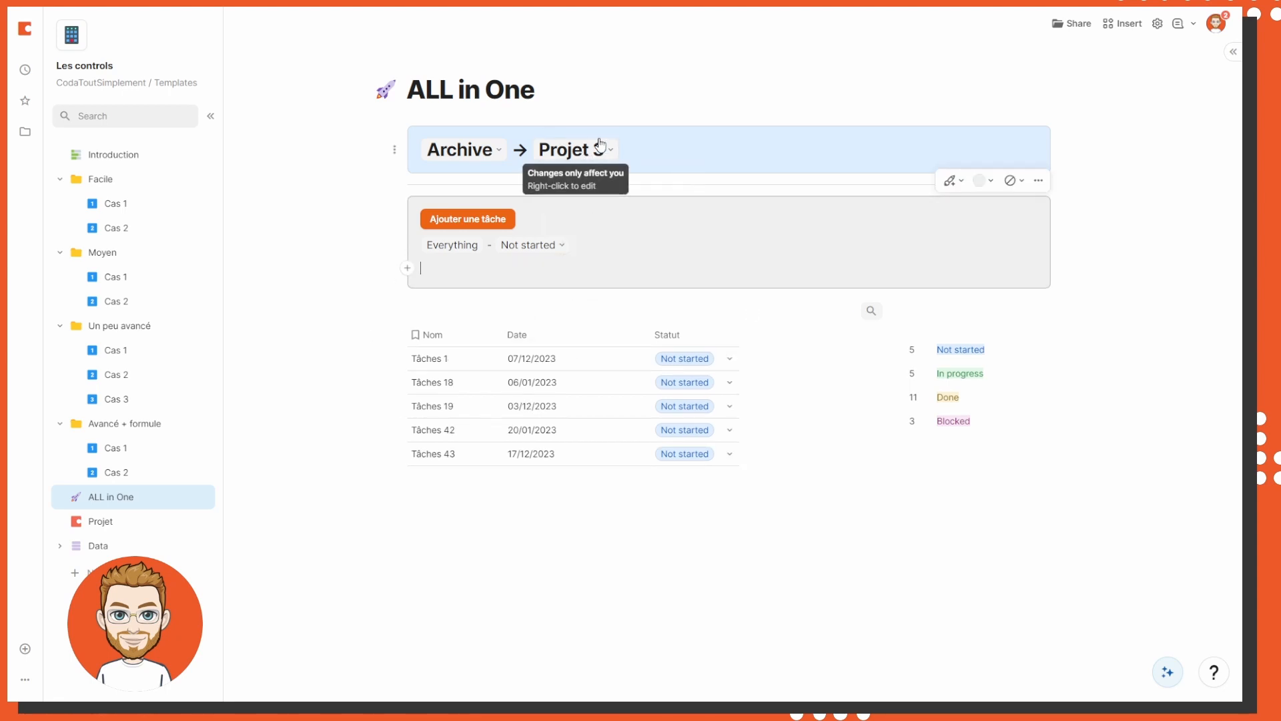
click(576, 155)
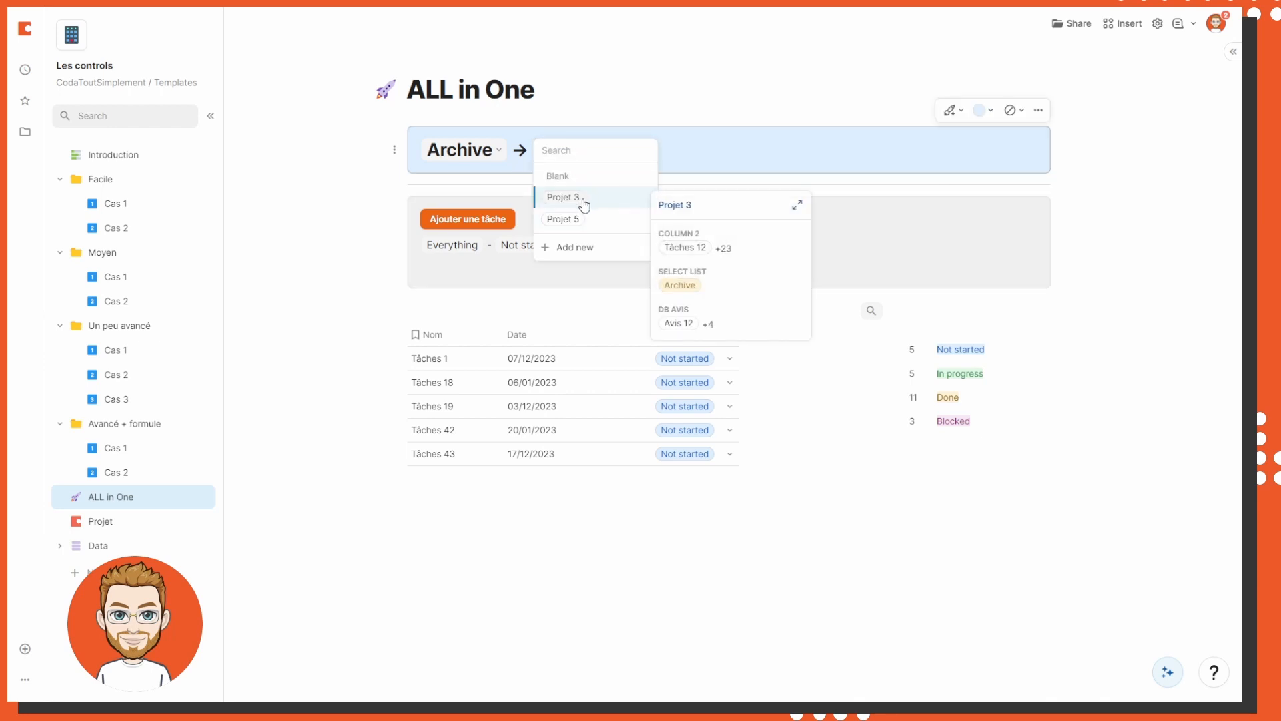
click(579, 199)
Add a canvas formula on the grey callout's empty line that references the select_cas_1_projet 2 control
key(equal)
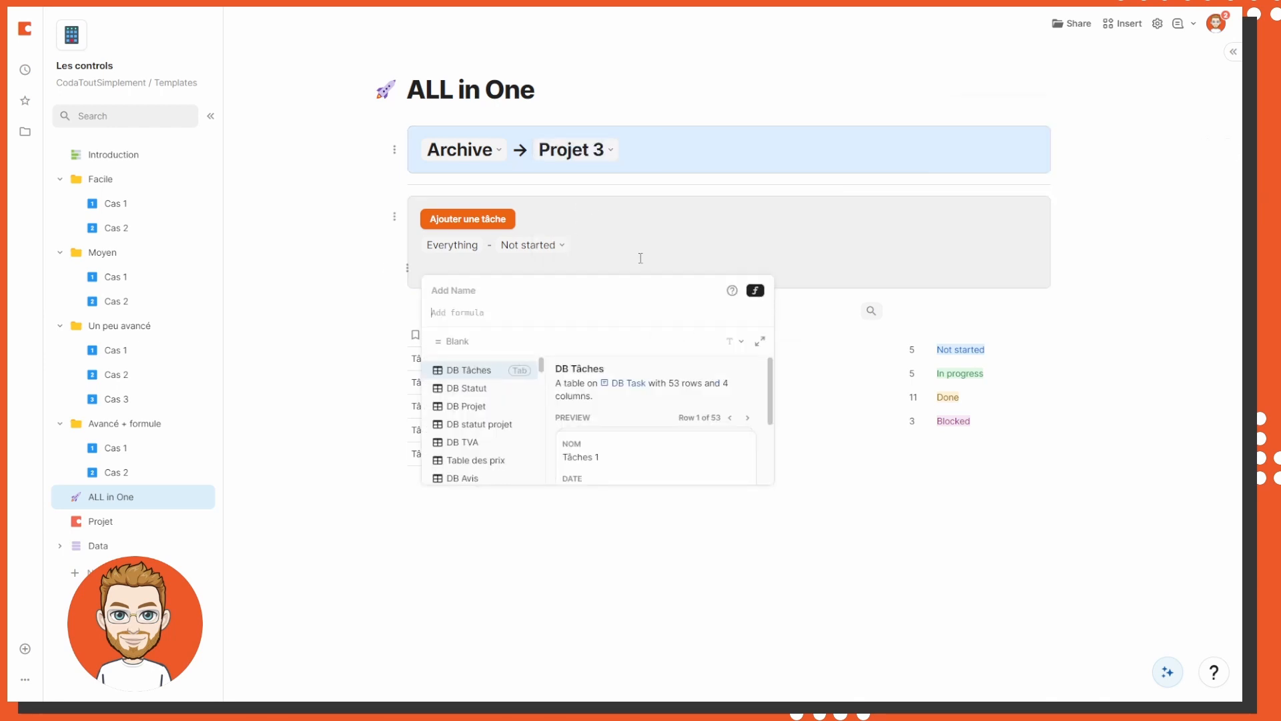
click(564, 155)
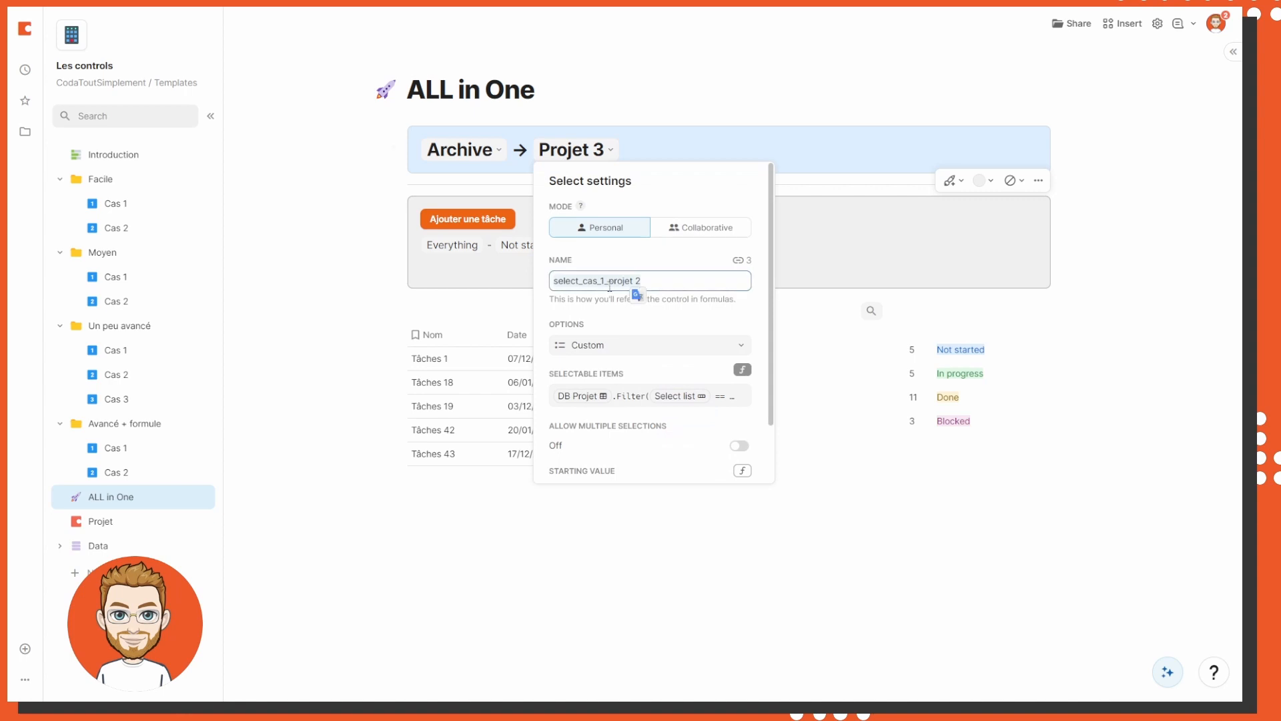
click(438, 272)
key(equal)
text(select_cas_1_projet 2)
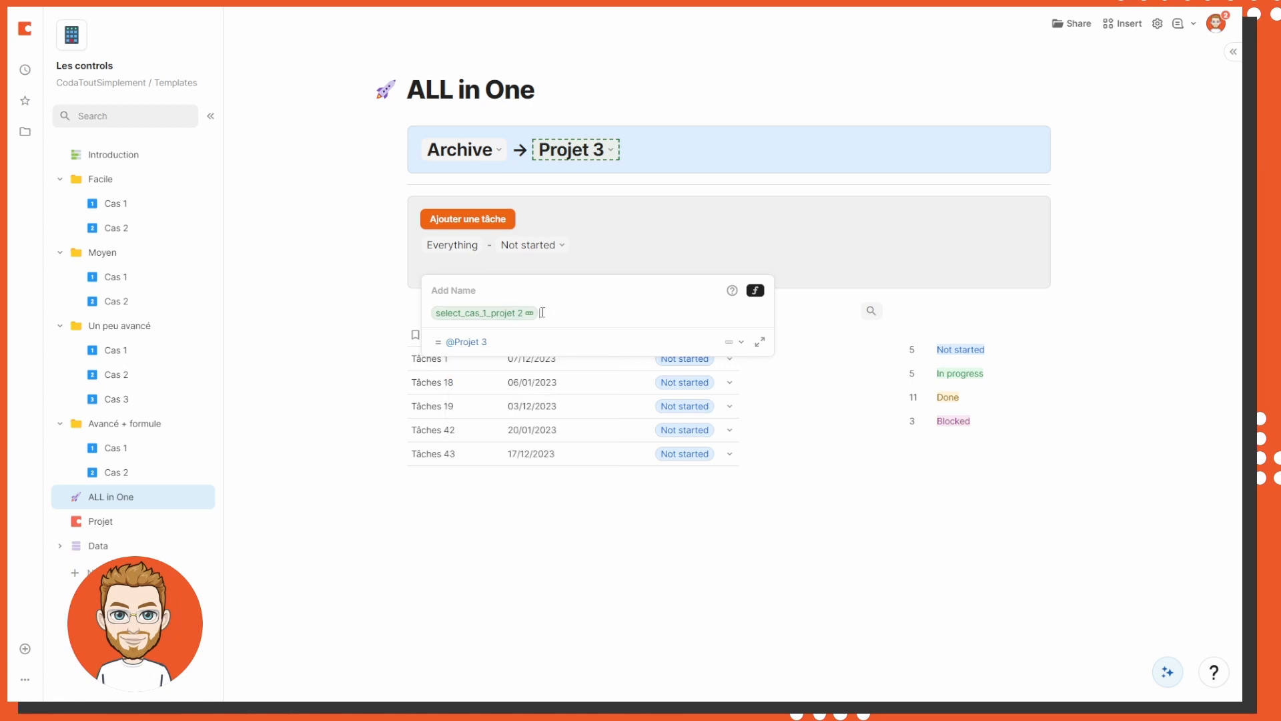
Extend the callout formula with .Select list.Select list and label it "statut :"
text(.)
key(BackSpace)
text(e)
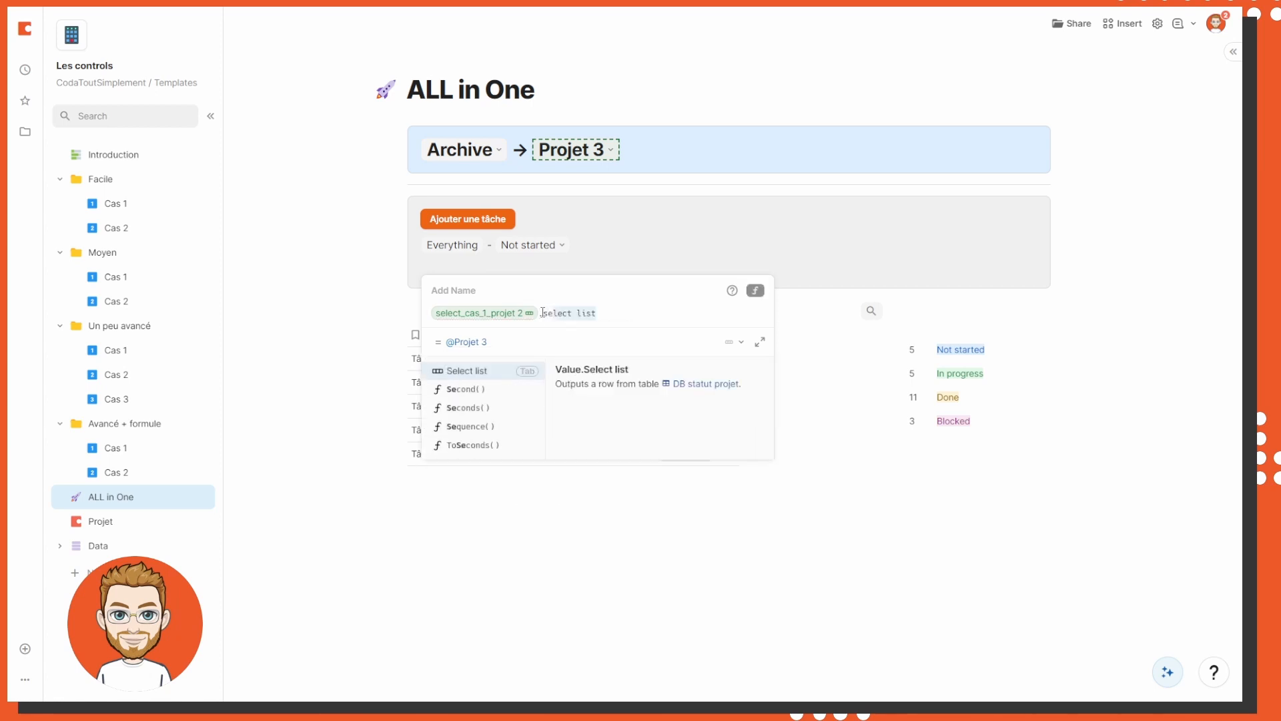
key(Tab)
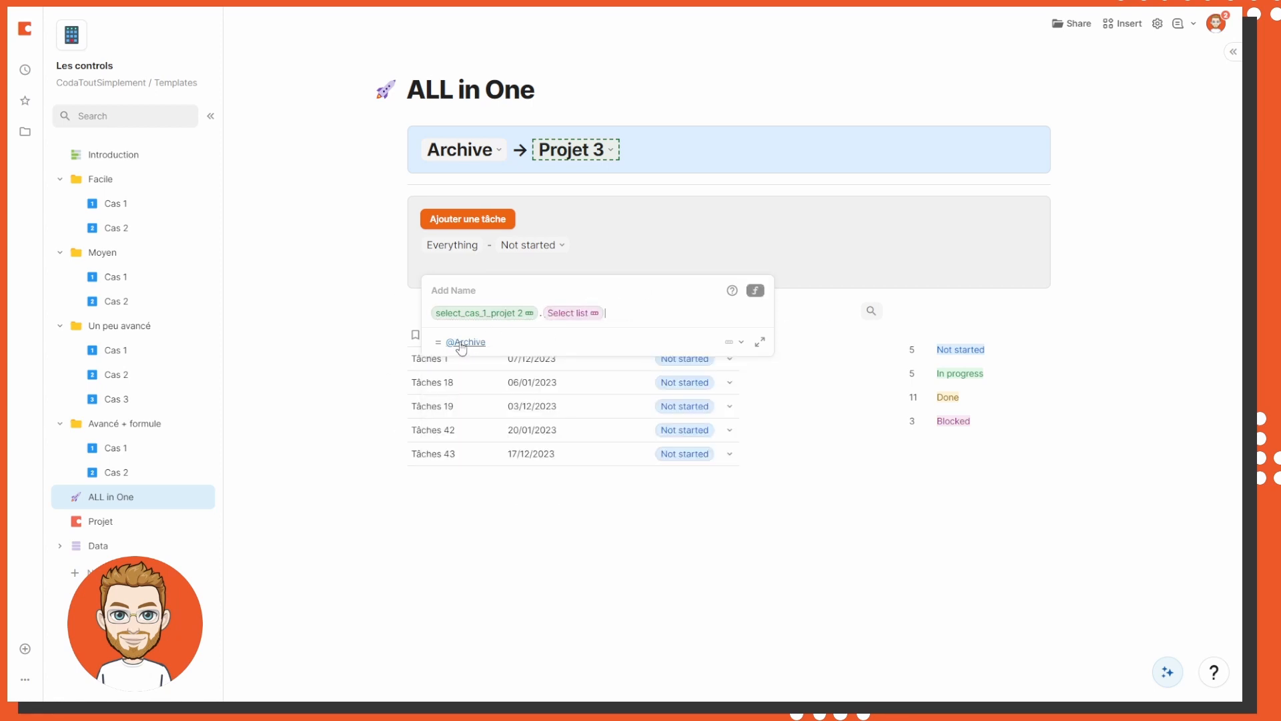
text(.)
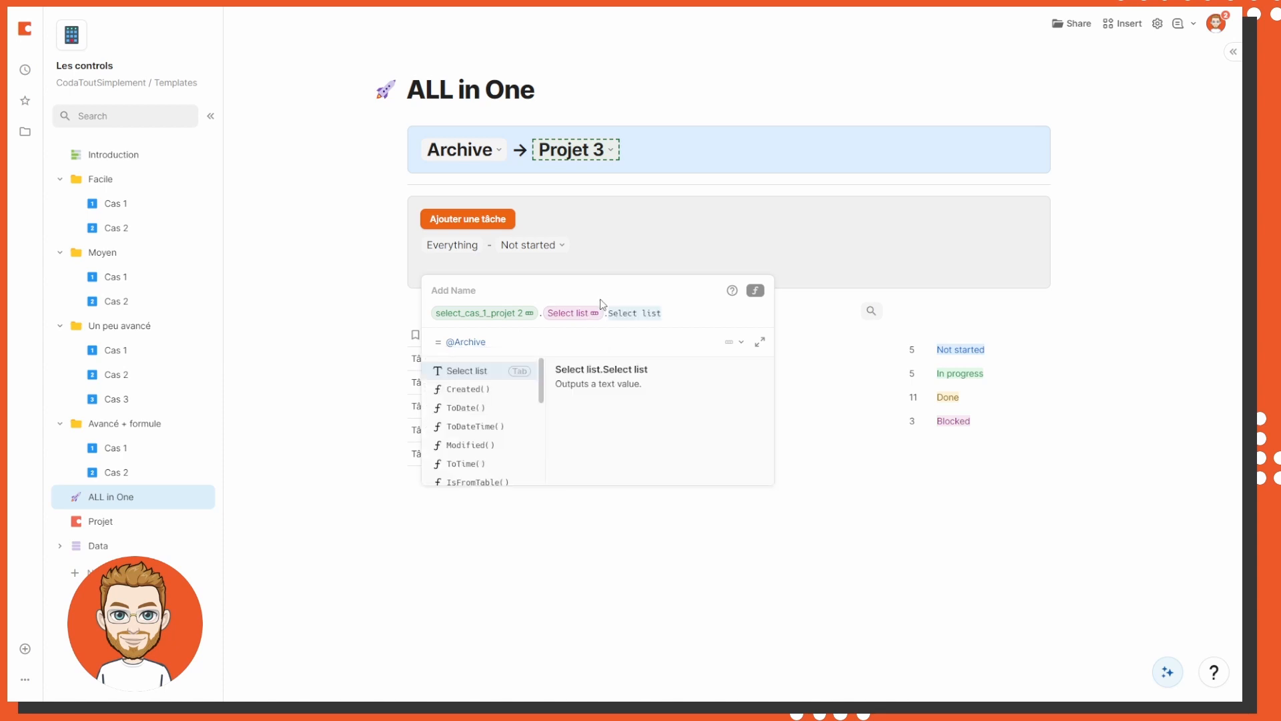
key(Tab)
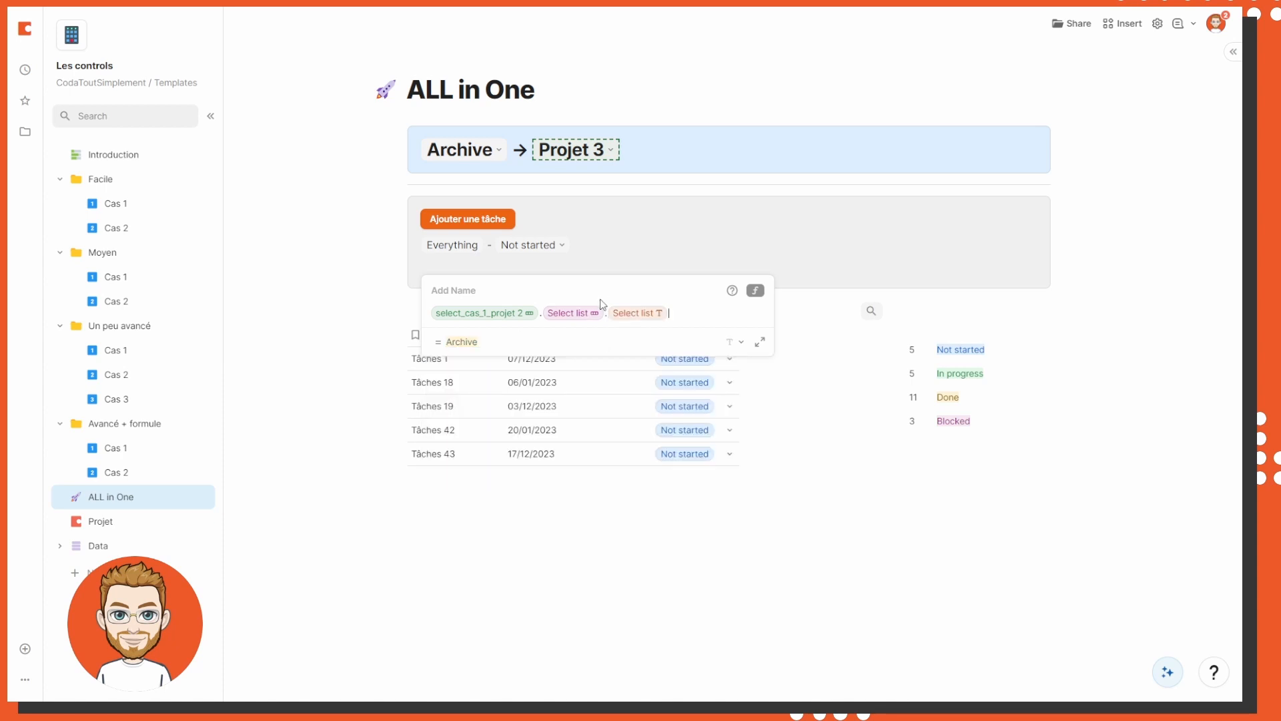
click(609, 243)
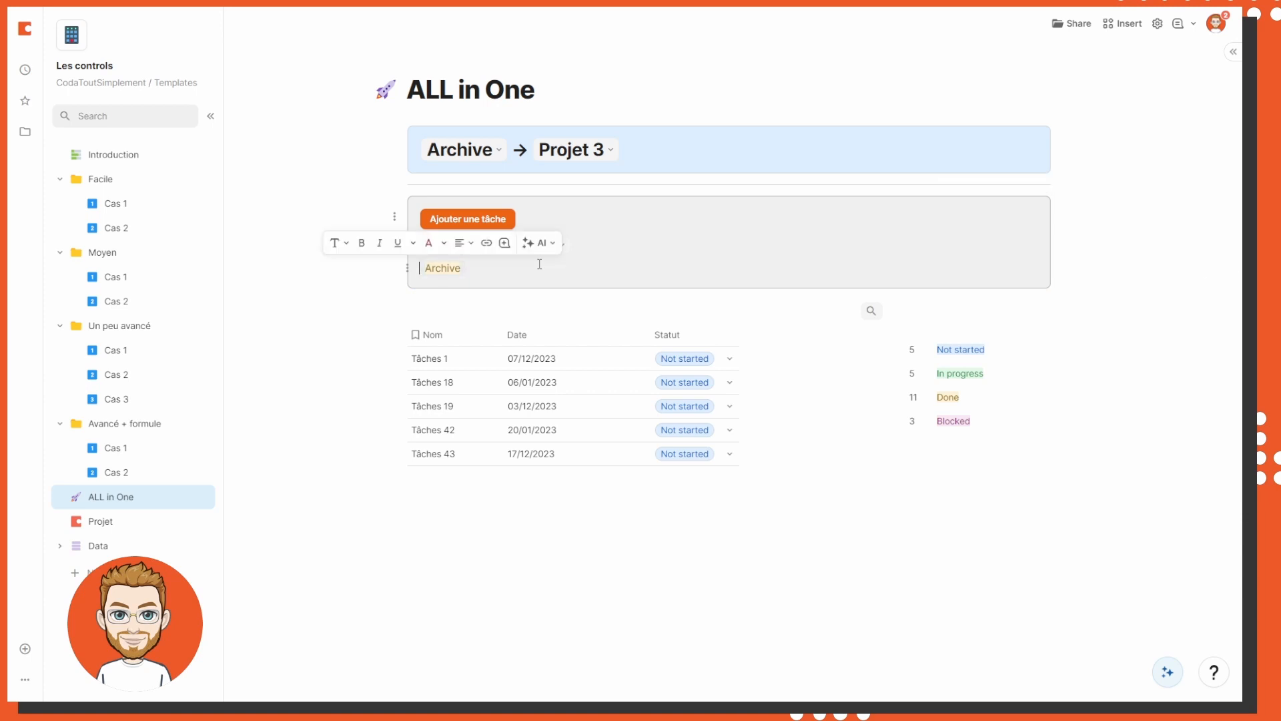
text(statut :)
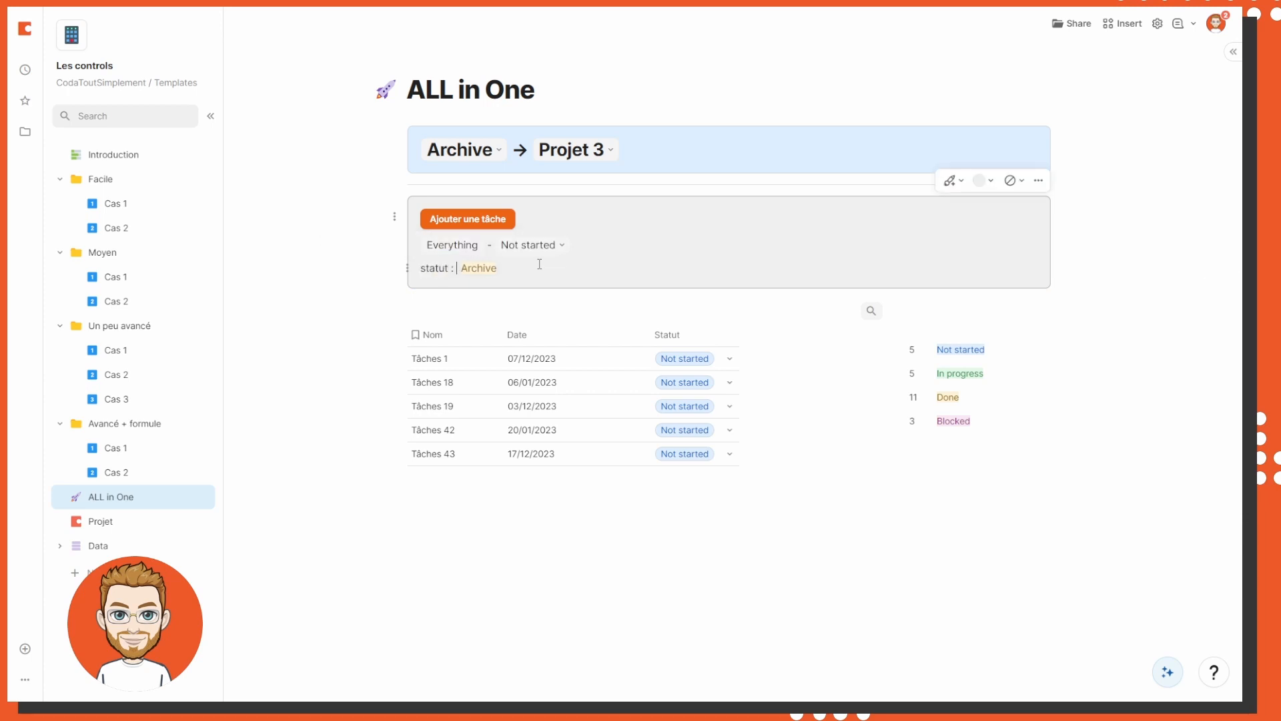
Try the project select with Projet 5, then set the project status to Projet and the project to Projet 4
click(572, 152)
click(600, 214)
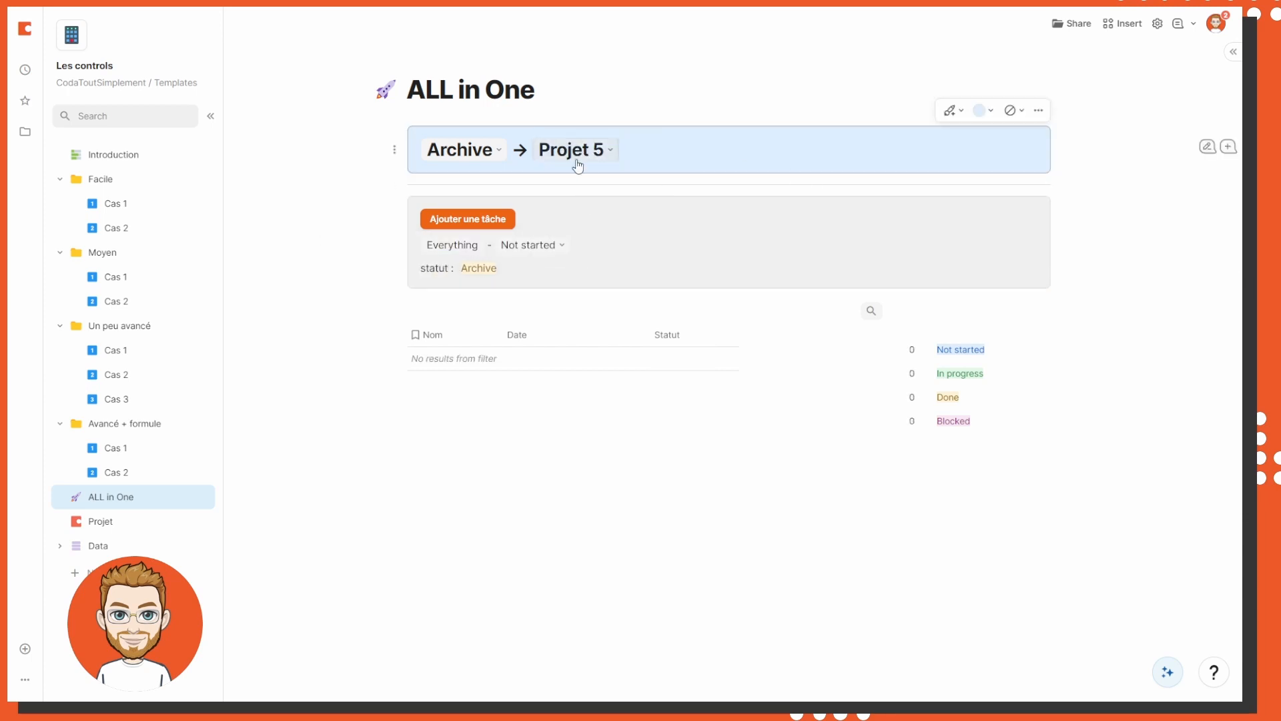
click(489, 153)
click(451, 196)
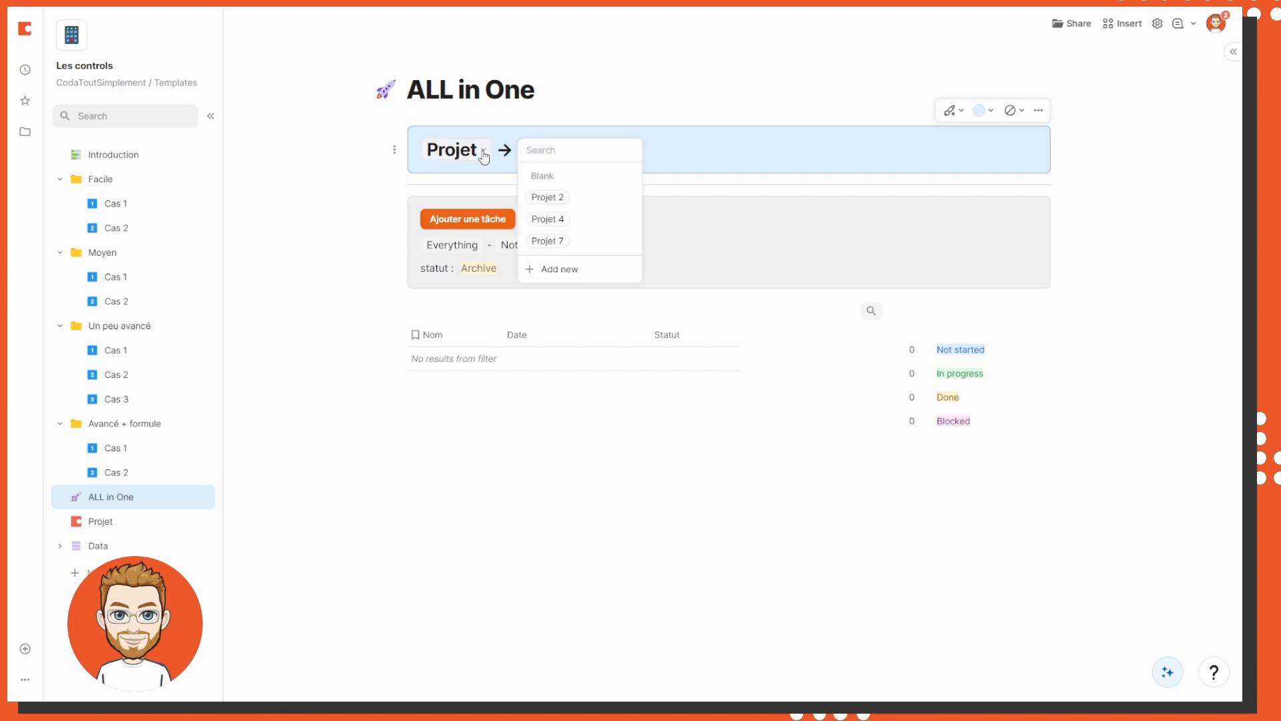
click(558, 196)
click(554, 155)
click(554, 240)
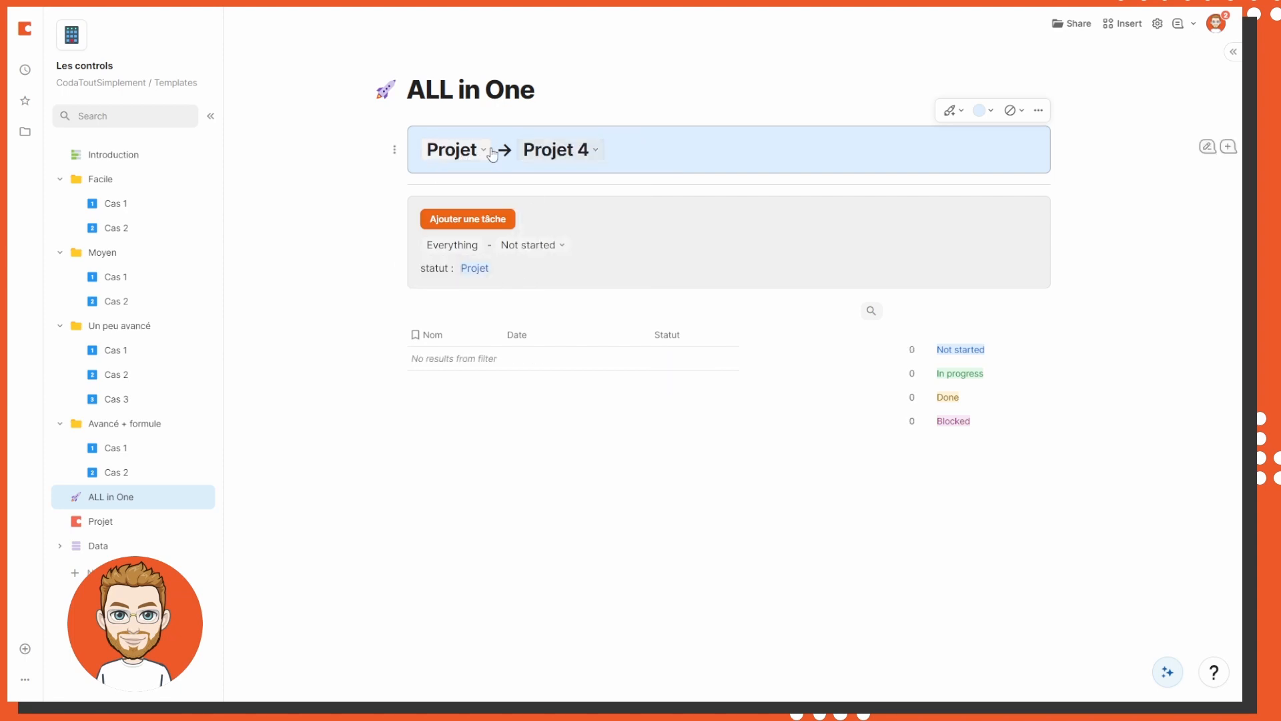
click(454, 151)
click(569, 156)
Change the statut formula to select_cas_1_projet 2.DB Avis
click(477, 269)
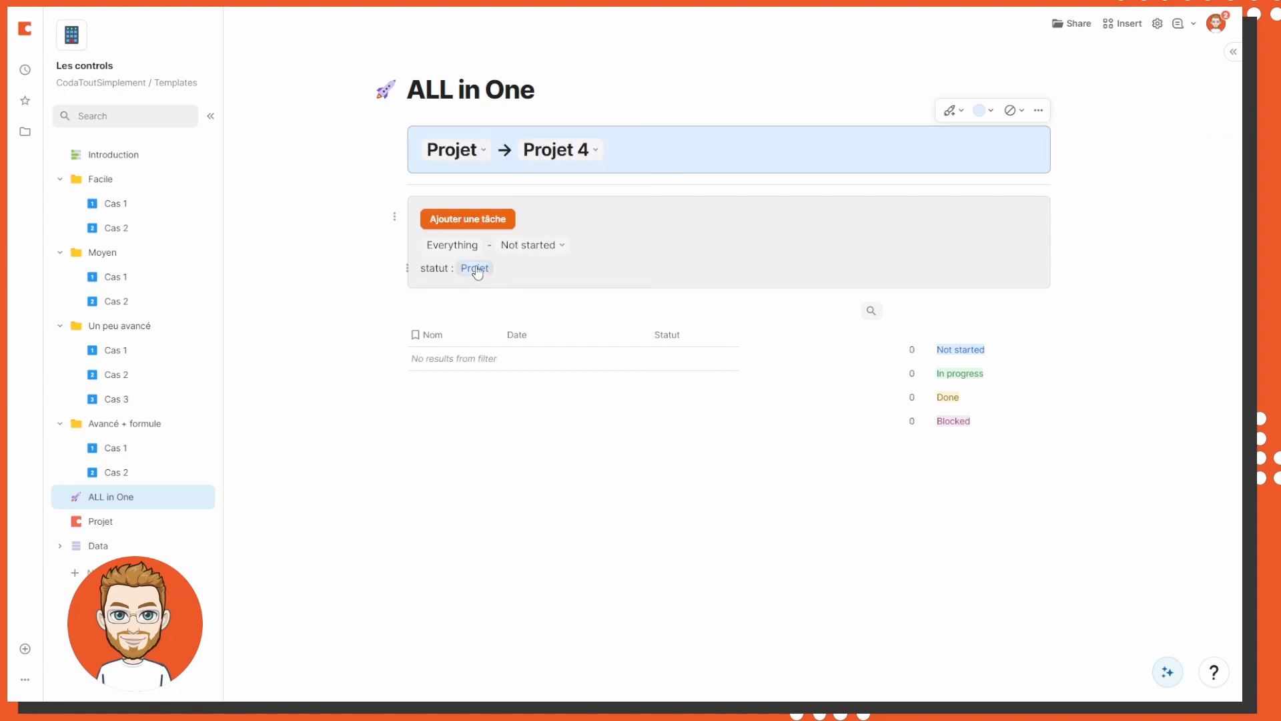
key(BackSpace)
key(BackSpace)
key(BackSpace)
key(BackSpace)
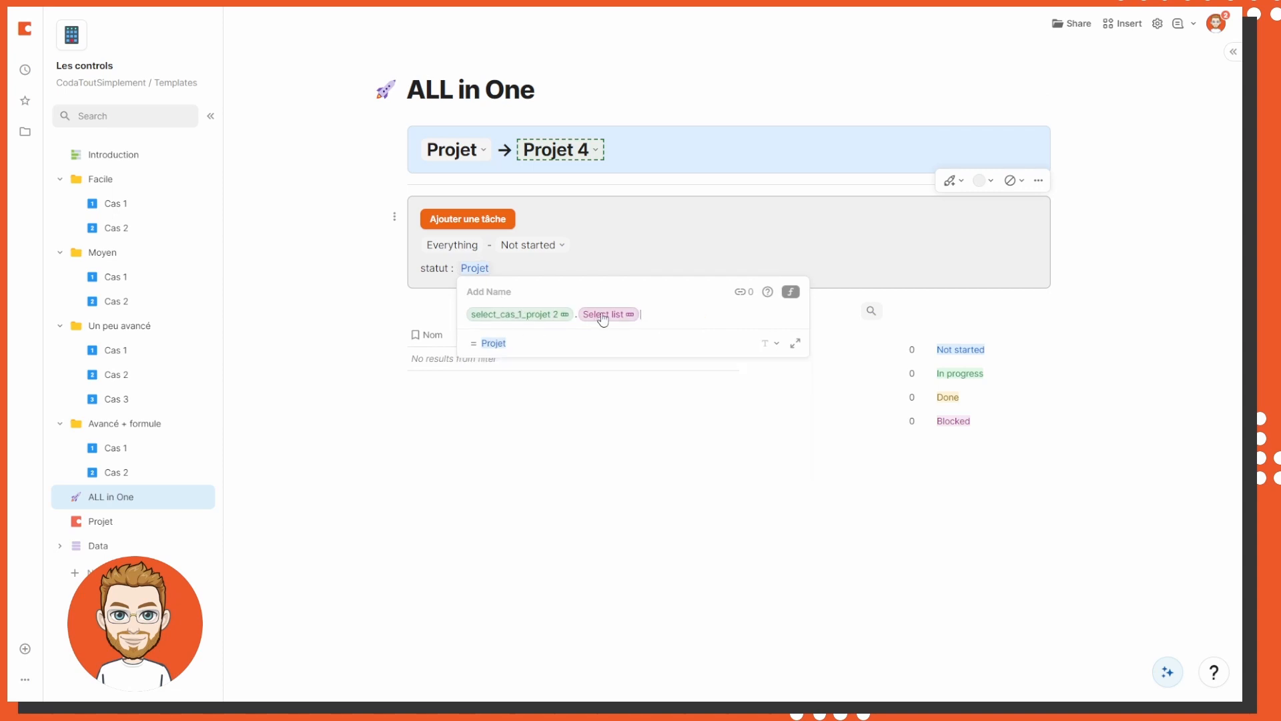
key(BackSpace)
text(.)
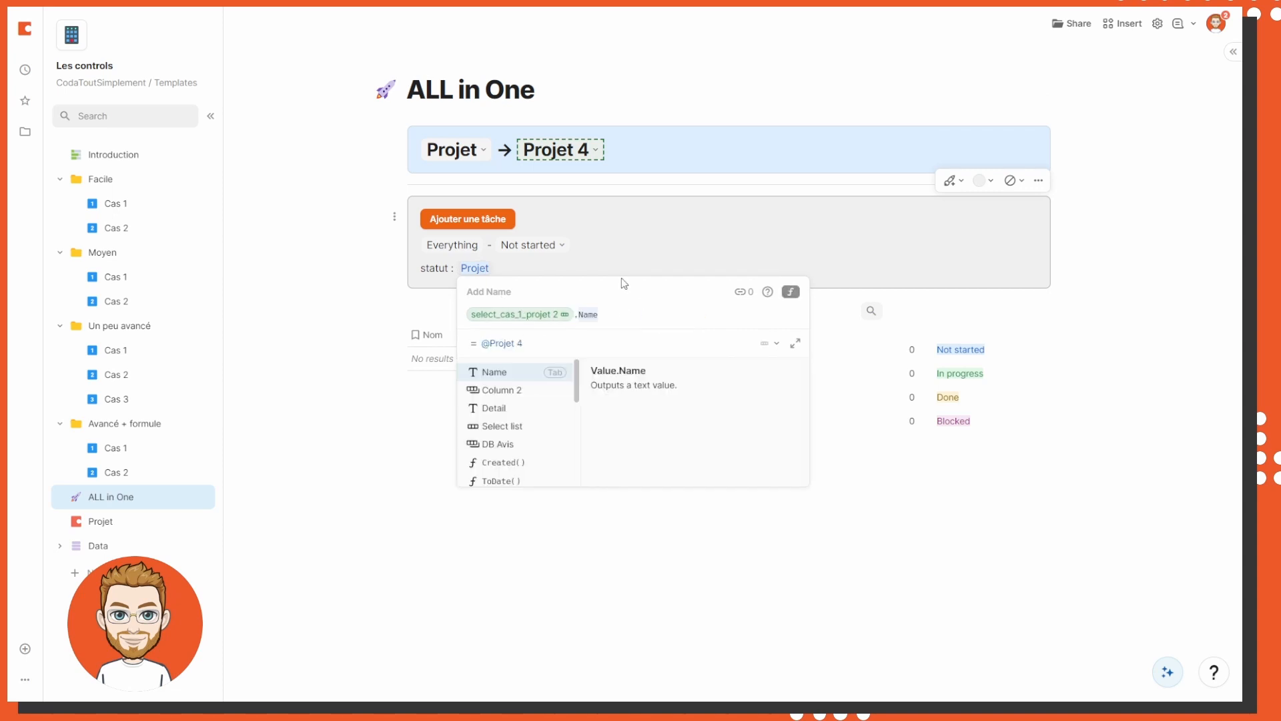
key(Down)
key(Down)
key(Down)
key(Down)
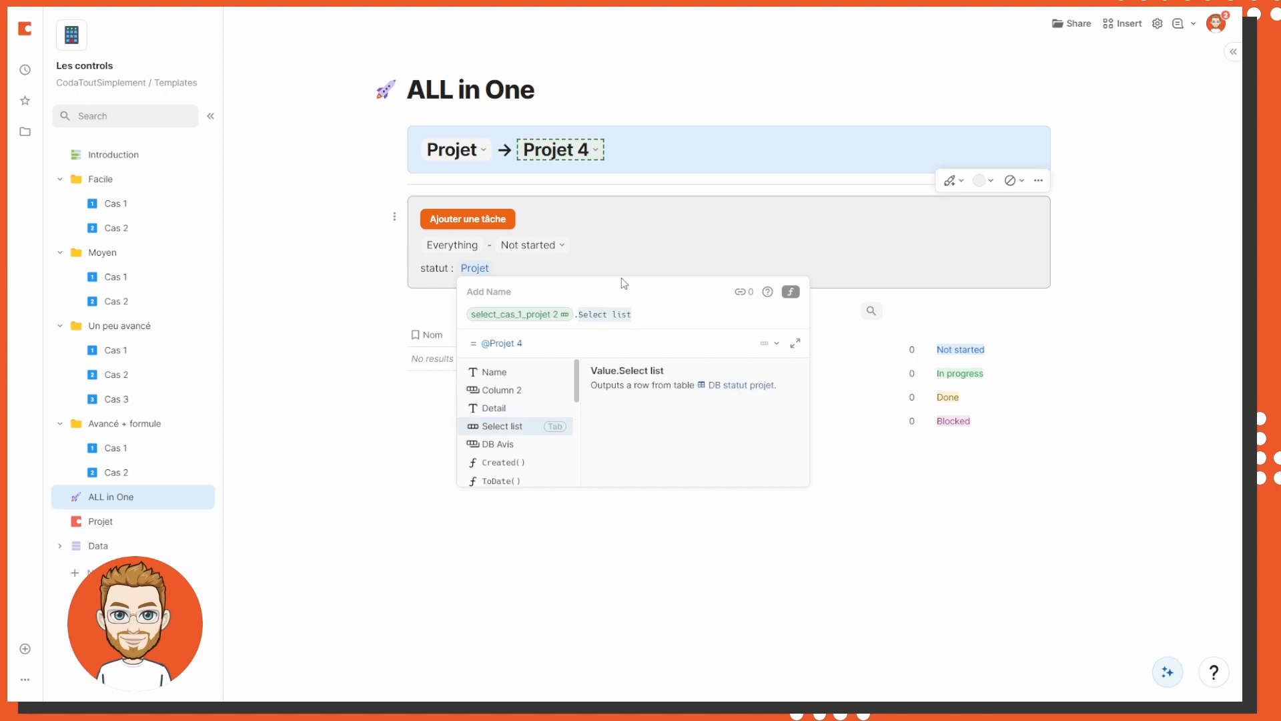
key(Up)
key(Down)
key(Tab)
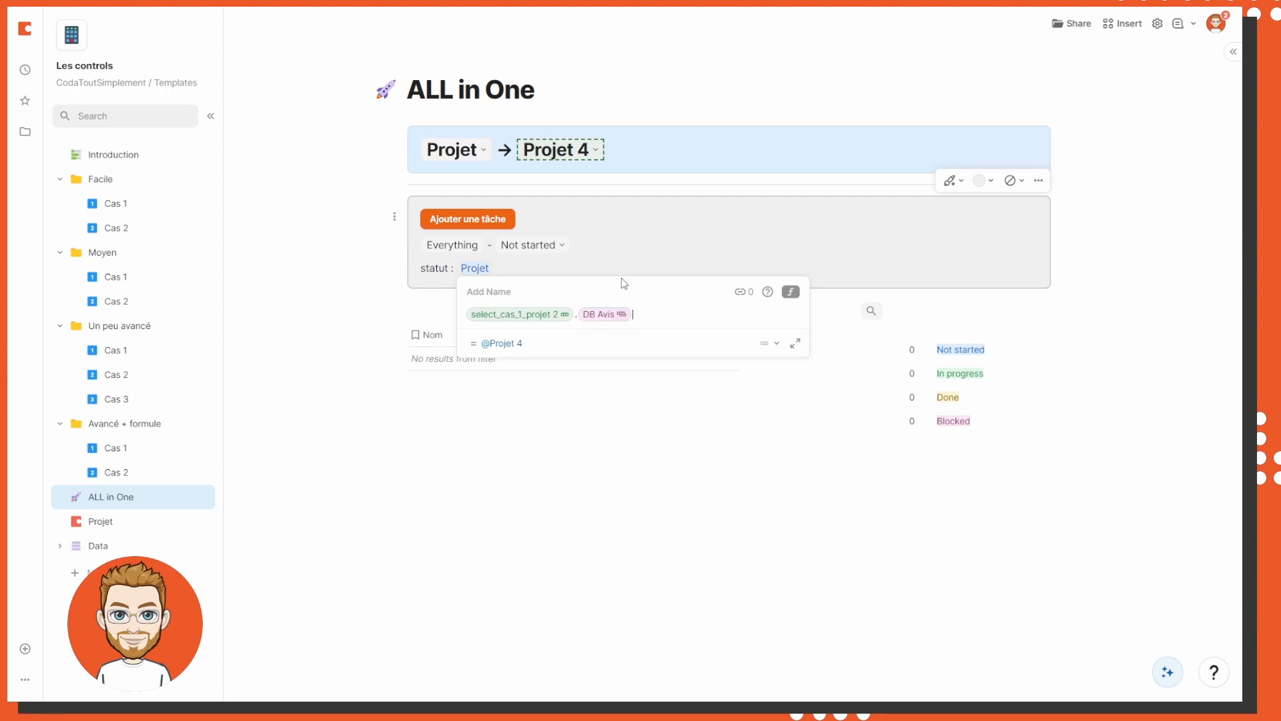
key(Return)
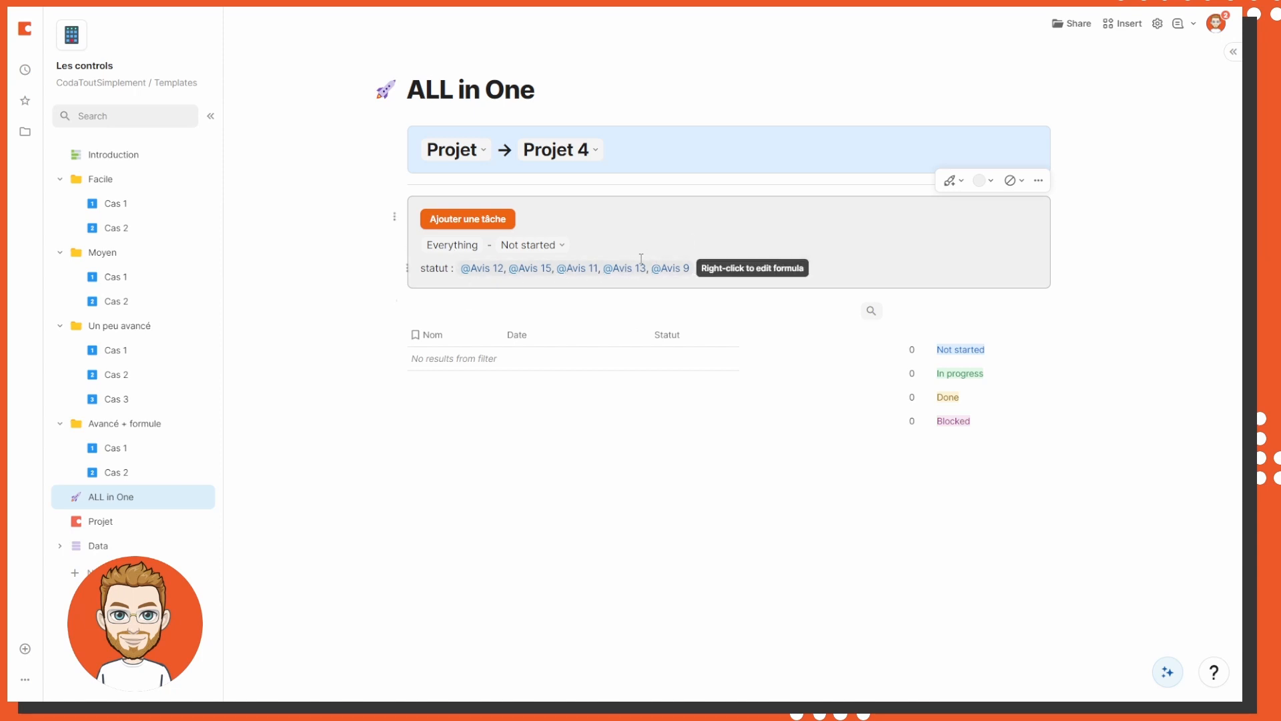
Delete the statut formula line from the grey callout
drag(710, 267, 695, 254)
key(BackSpace)
click(480, 411)
key(BackSpace)
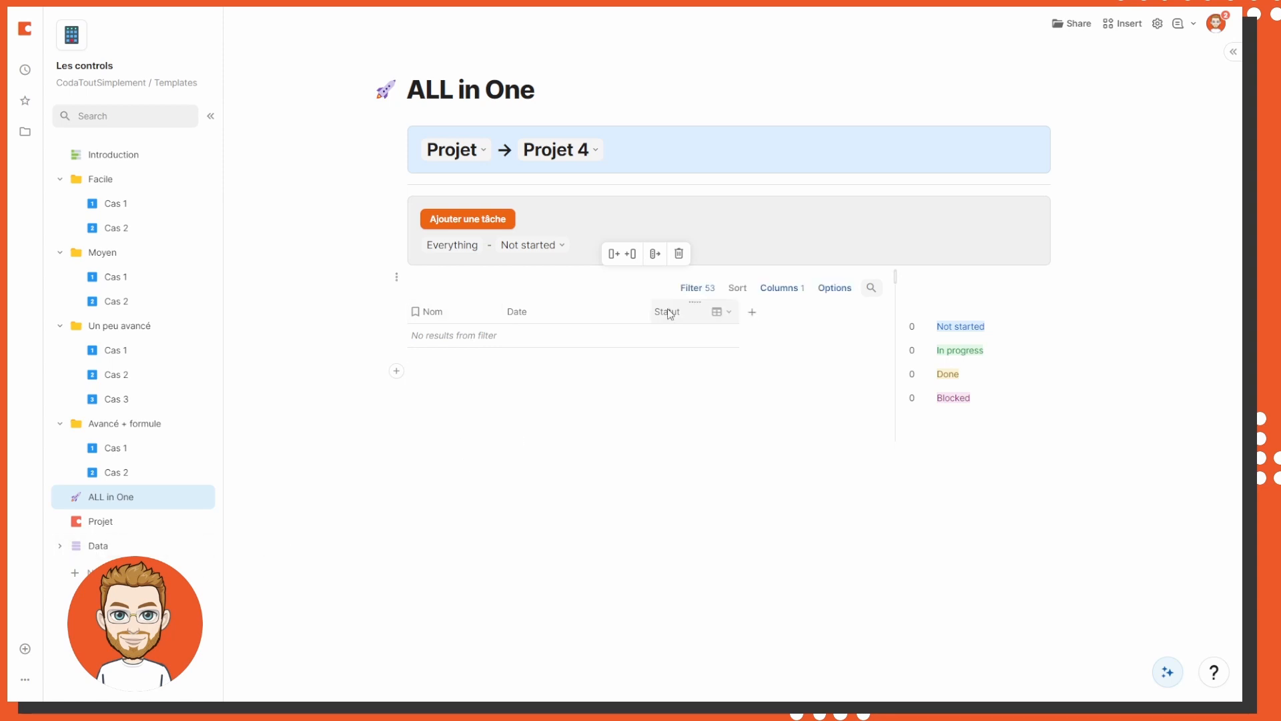
click(814, 481)
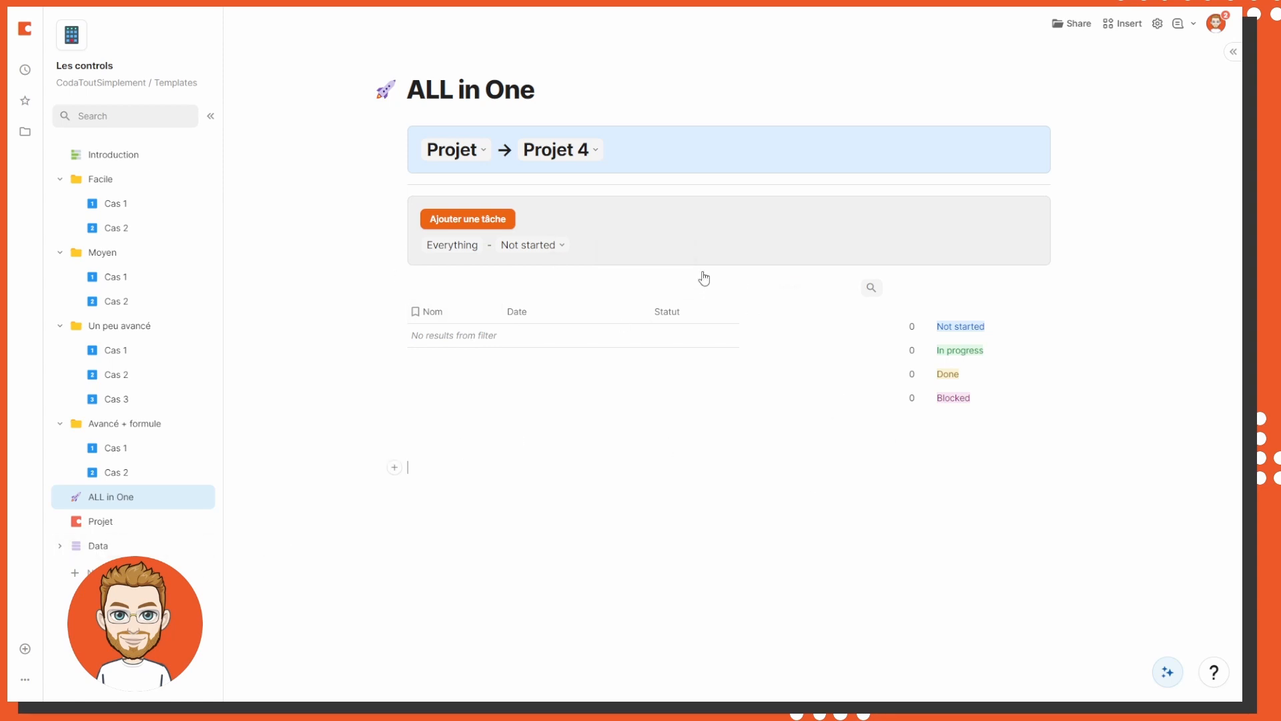
click(463, 154)
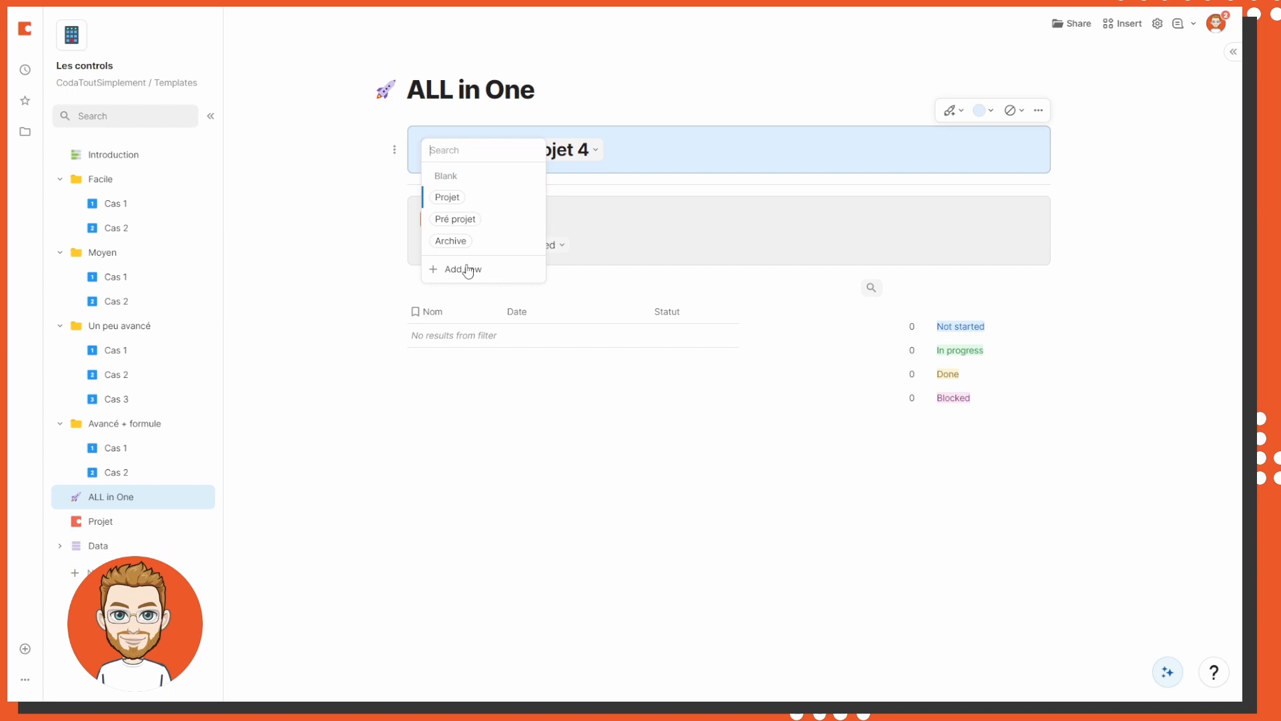
click(588, 168)
click(612, 245)
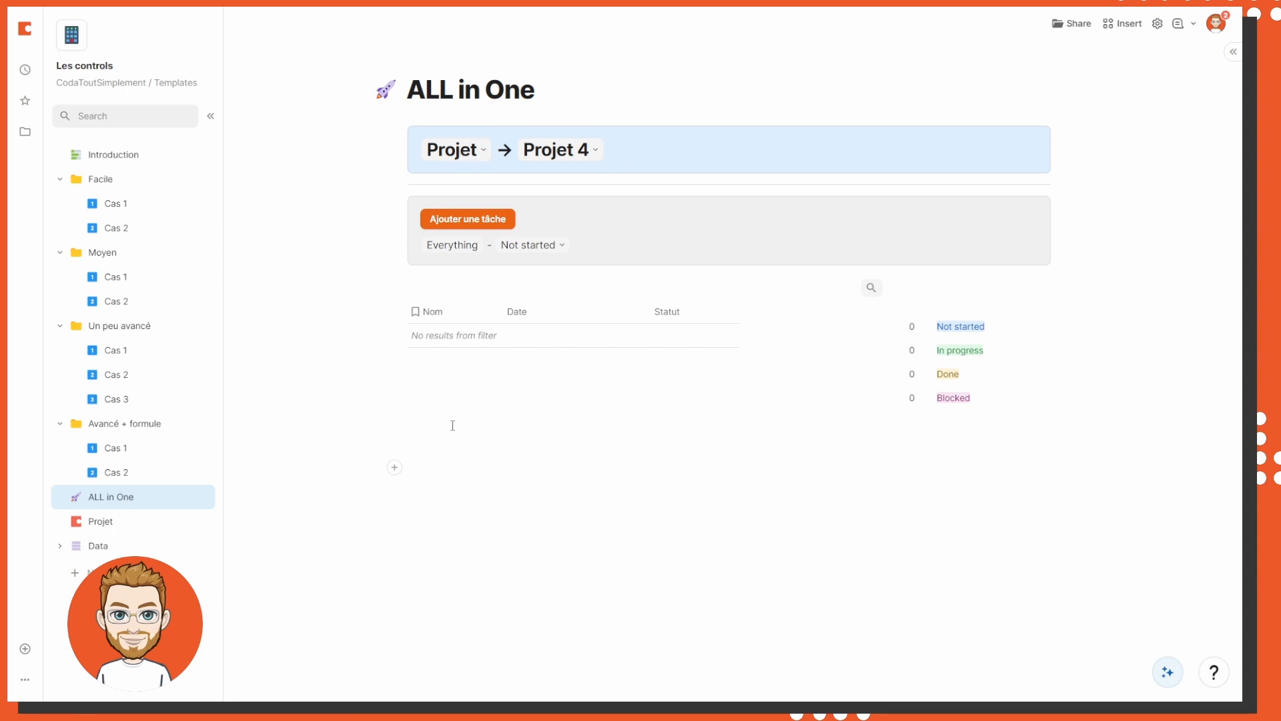
click(507, 423)
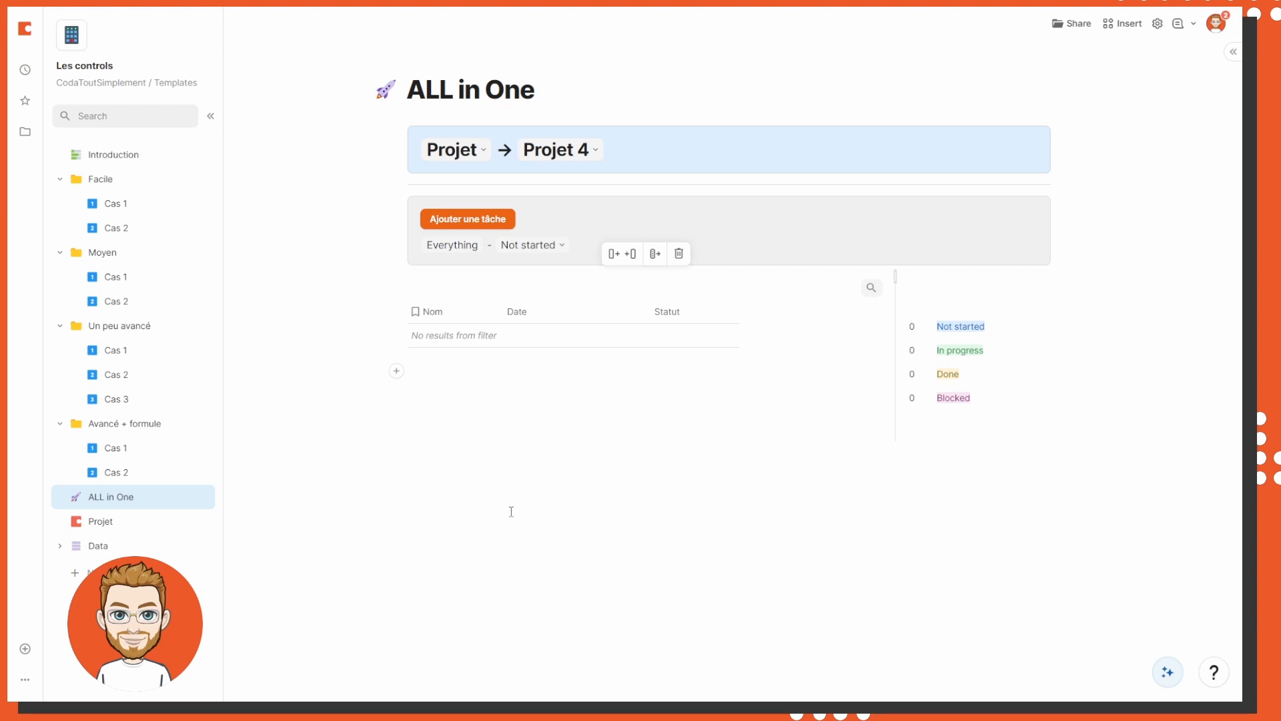
On the Projet page, set the Equipe de slider to 57 and inspect the Nombre de maker slider's settings, including its slide_team_member maximum
click(114, 526)
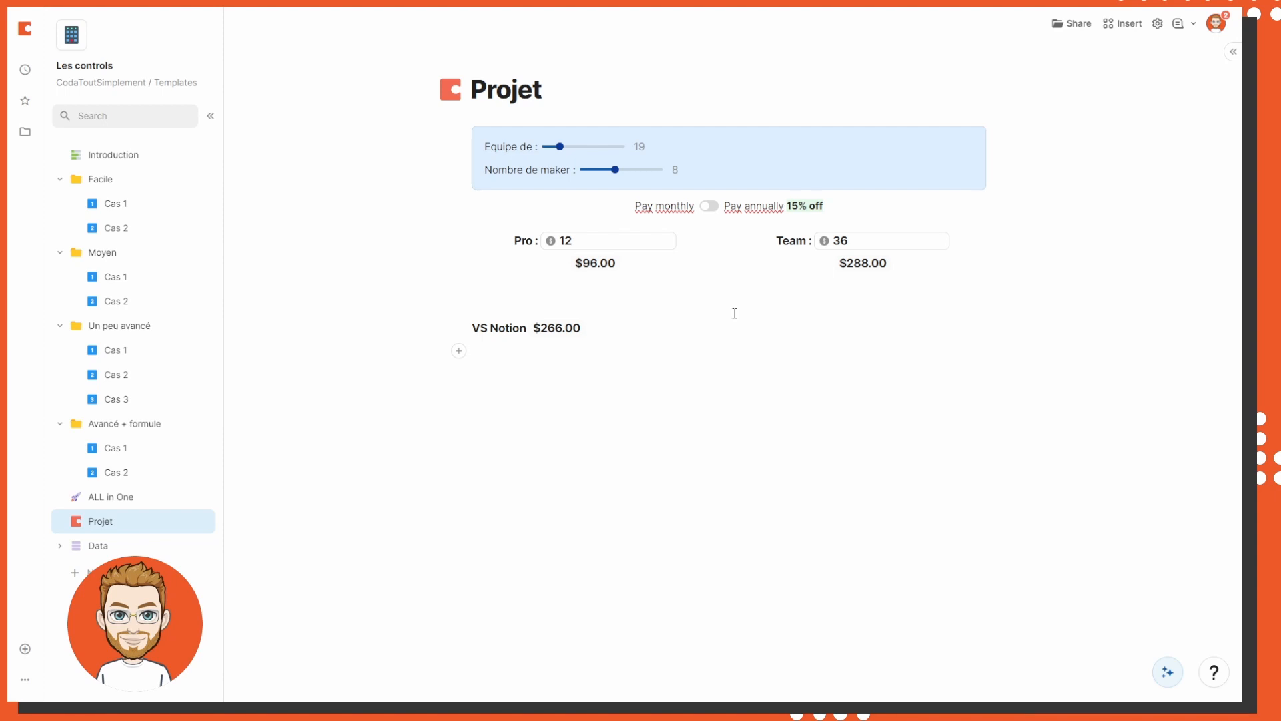
drag(561, 146, 589, 147)
click(652, 171)
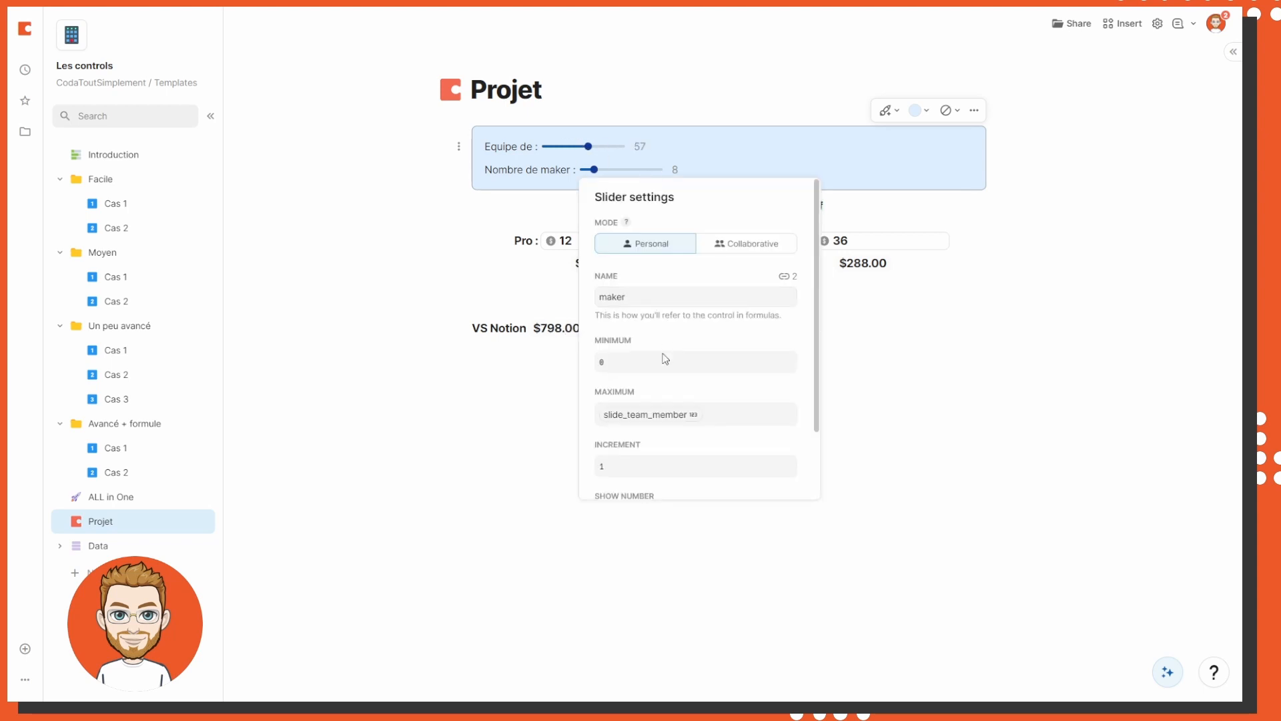
click(714, 422)
click(742, 575)
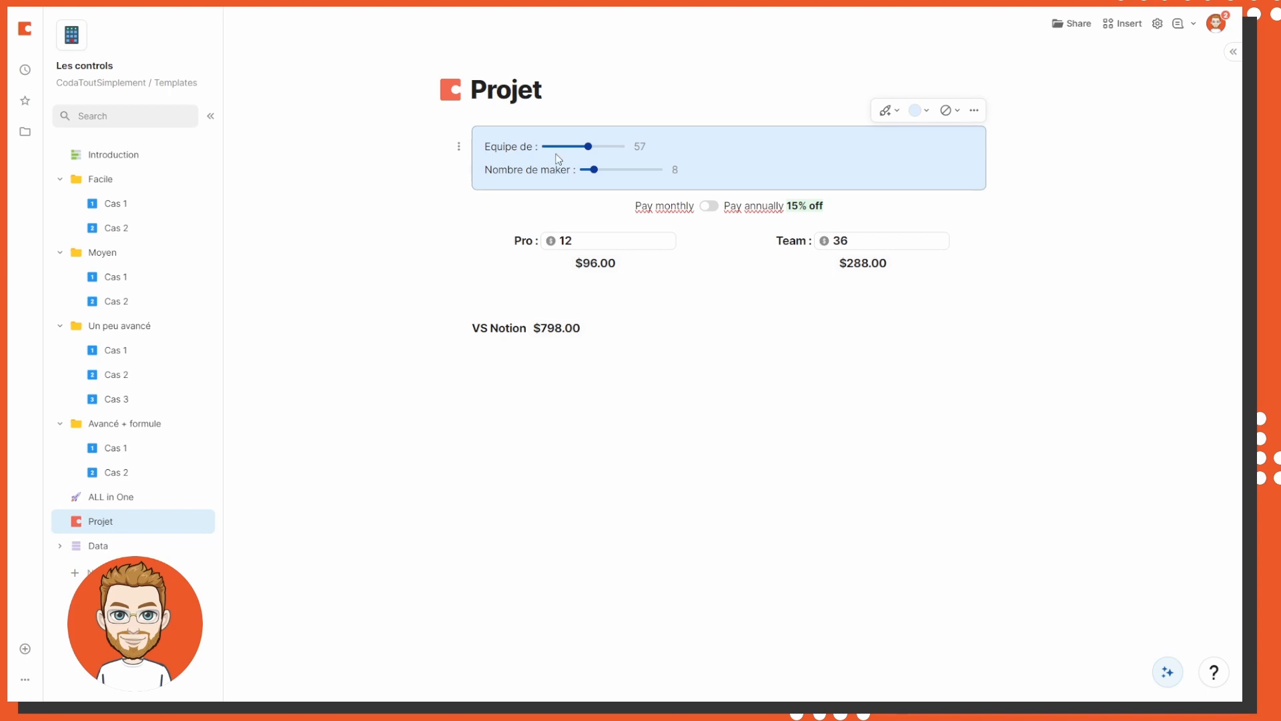
Set Equipe de to 66 and Nombre de maker to 32, and switch the billing toggle to Pay annually
drag(558, 146, 571, 148)
drag(574, 148, 598, 165)
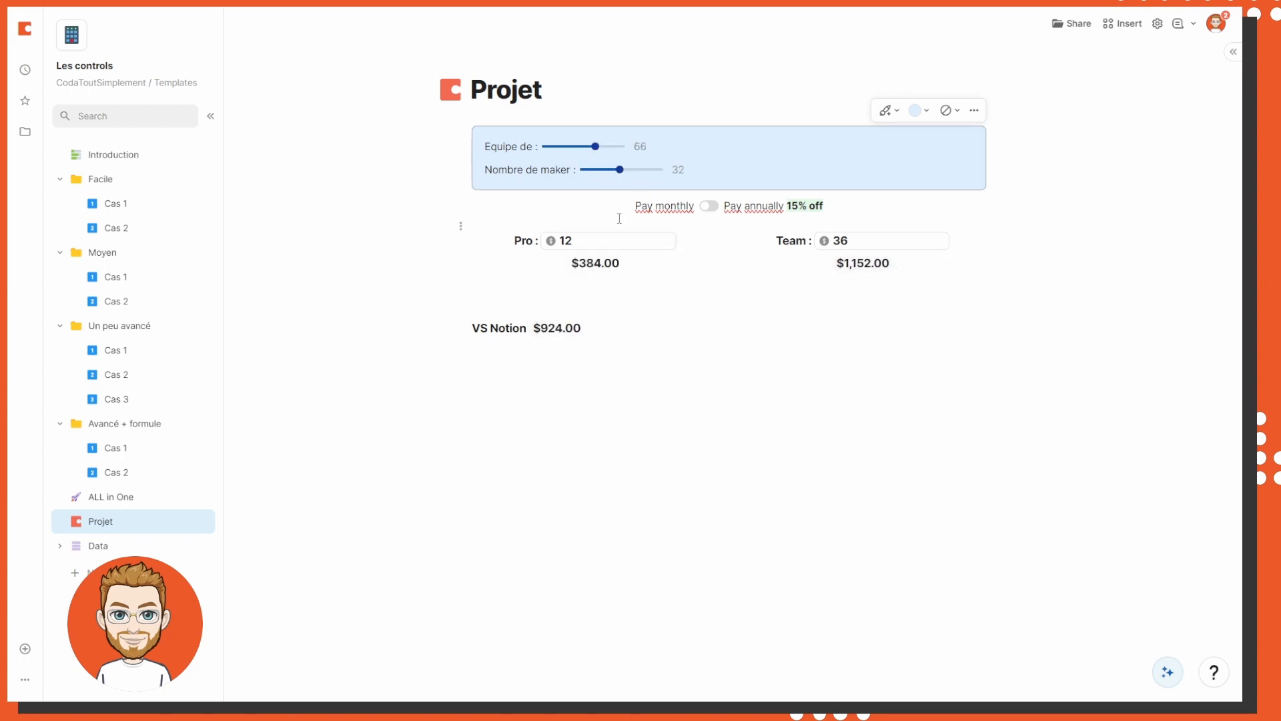
click(709, 206)
click(708, 206)
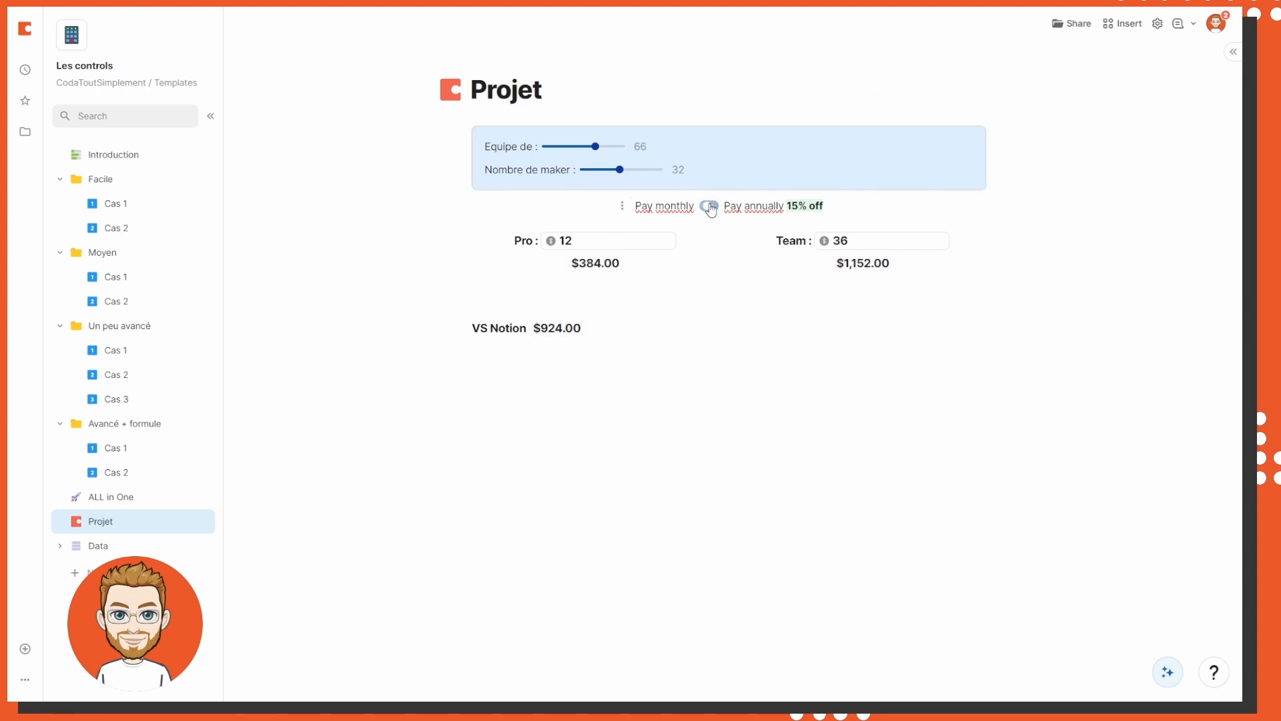
click(710, 207)
click(710, 207)
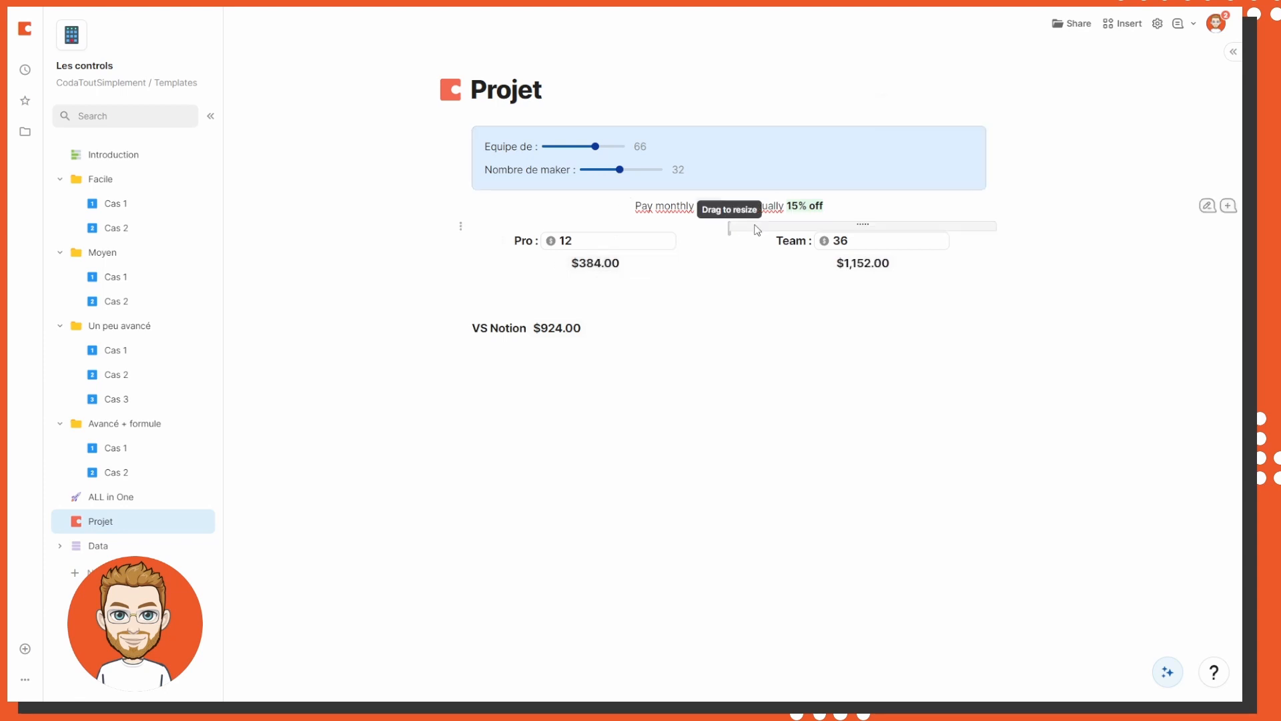
click(711, 209)
click(712, 208)
click(711, 208)
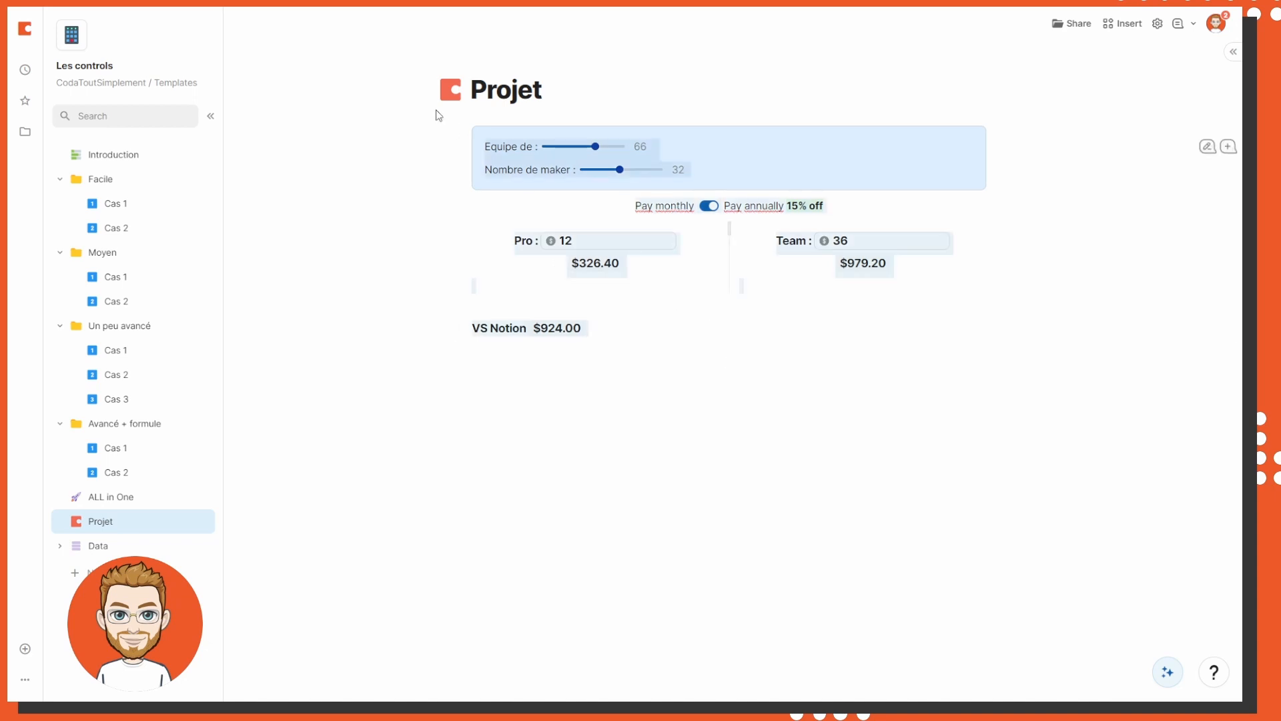
Delete the VS Notion price comparison line below the Pro and Team prices
click(687, 354)
drag(688, 354, 473, 320)
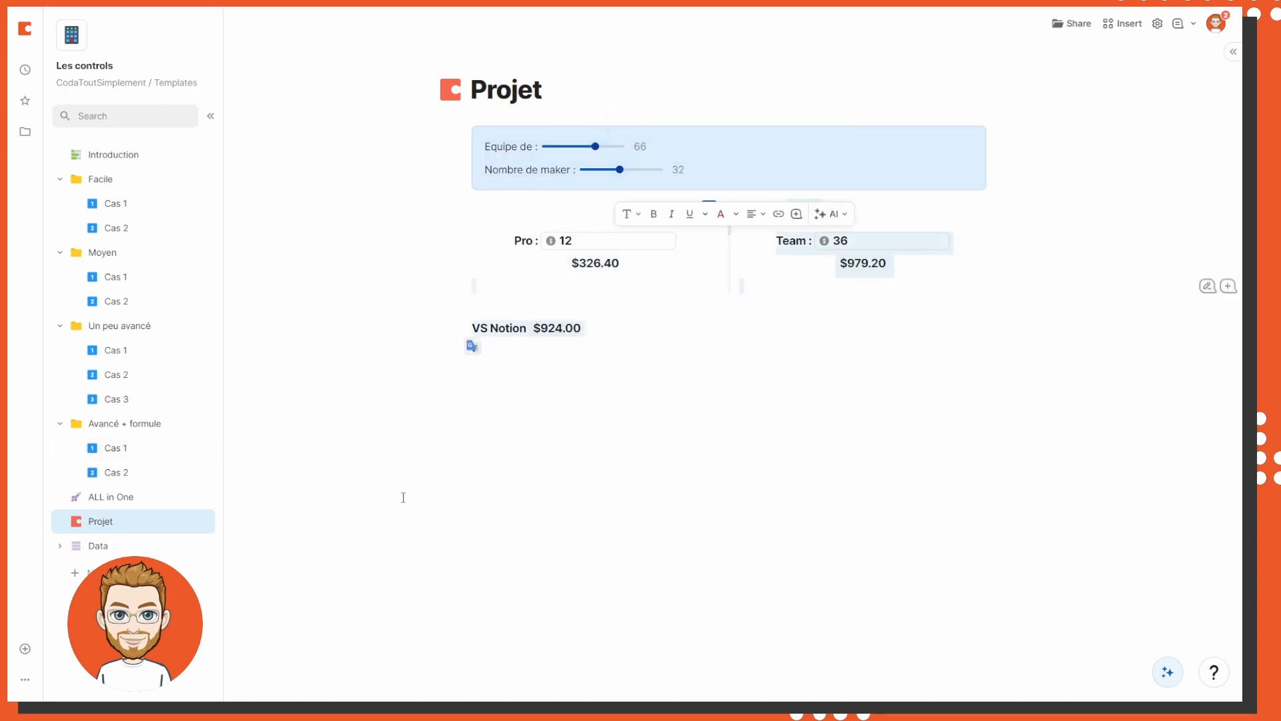
click(608, 327)
key(BackSpace)
key(BackSpace)
key(BackSpace)
key(BackSpace)
key(BackSpace)
key(BackSpace)
key(BackSpace)
key(BackSpace)
key(BackSpace)
key(BackSpace)
key(BackSpace)
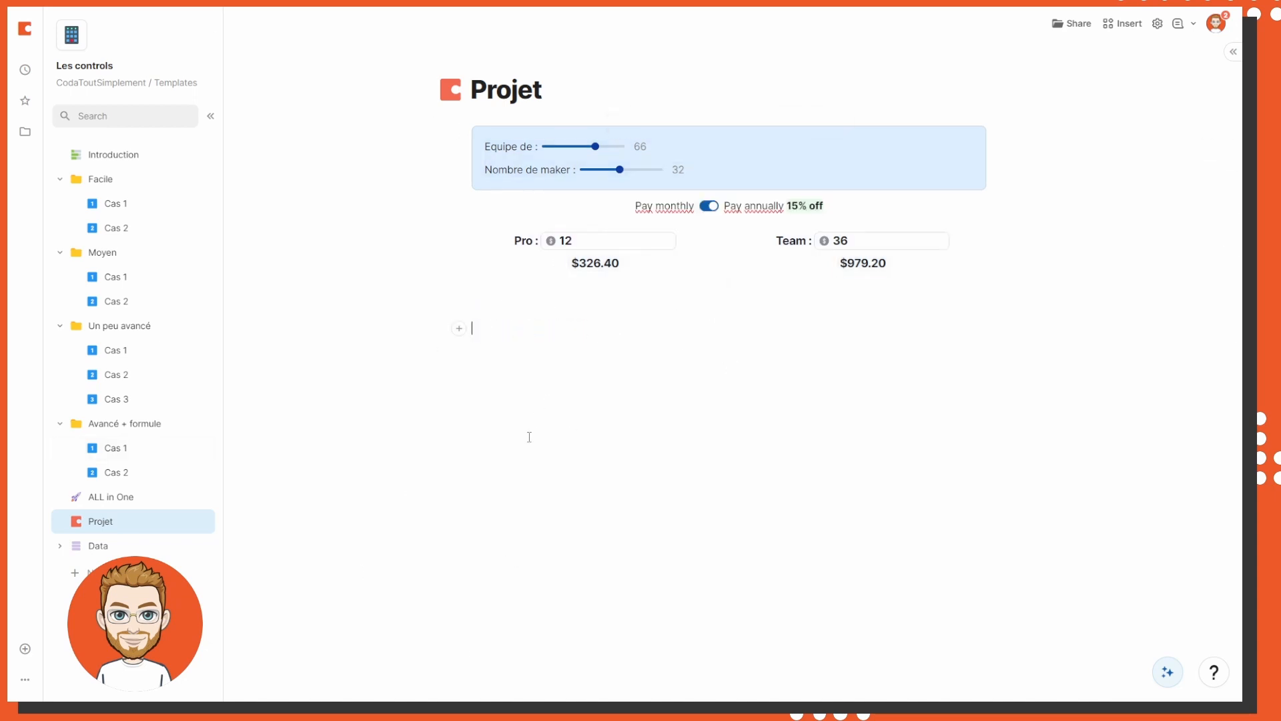
Delete the calculated price totals below the Team and Pro price inputs
click(201, 521)
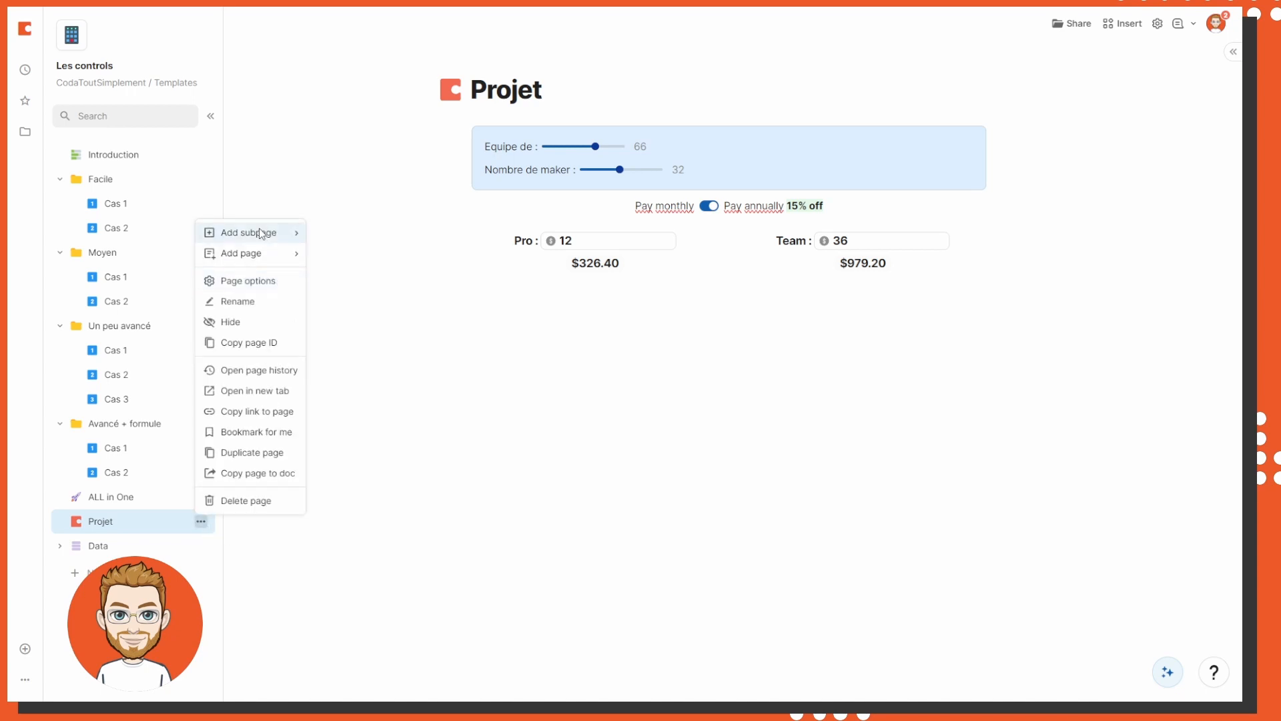
mouse_move(253, 232)
drag(625, 326, 553, 261)
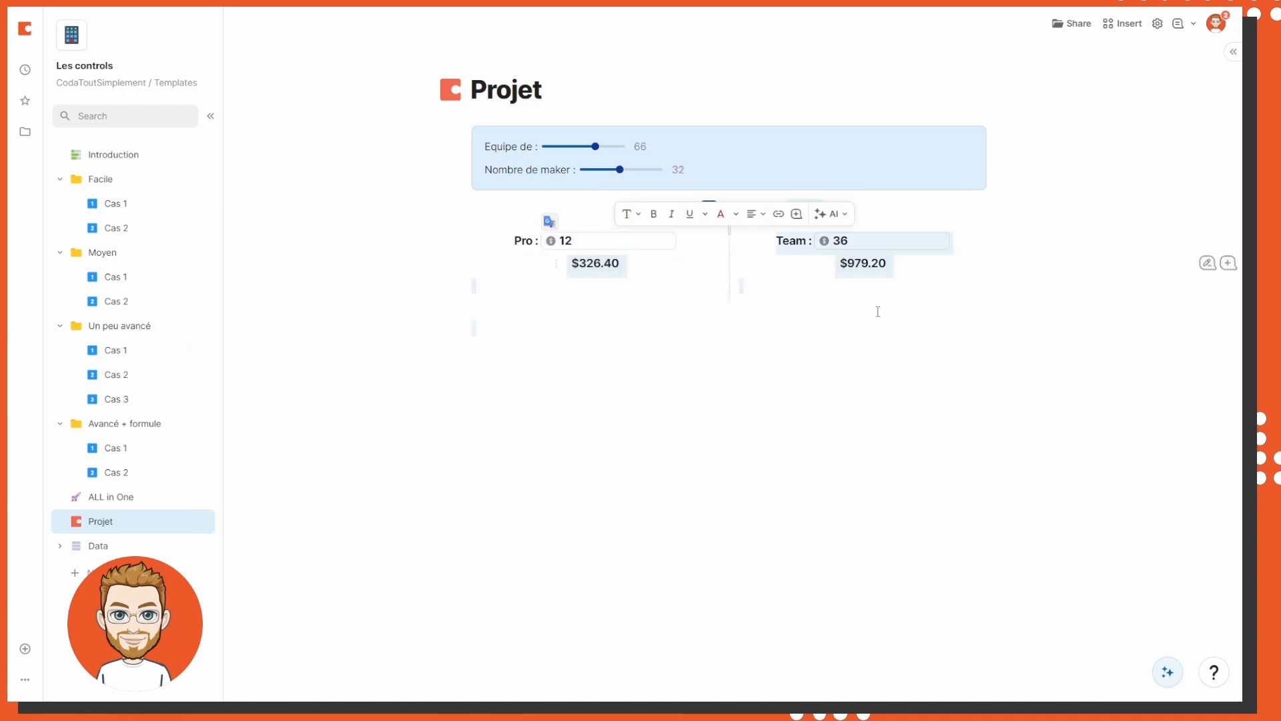
drag(919, 261, 827, 267)
key(BackSpace)
click(644, 268)
key(BackSpace)
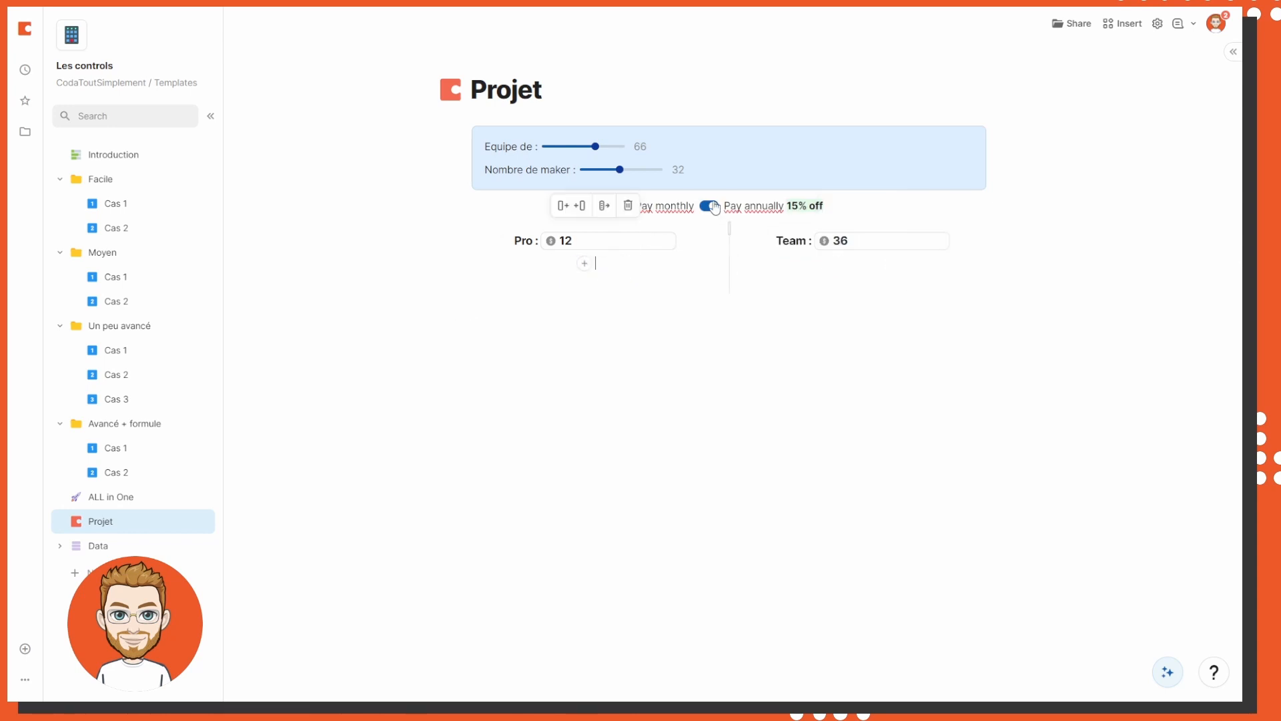
Switch the billing toggle to Pay monthly and delete the Nombre de maker slider from the blue callout
click(714, 208)
click(698, 171)
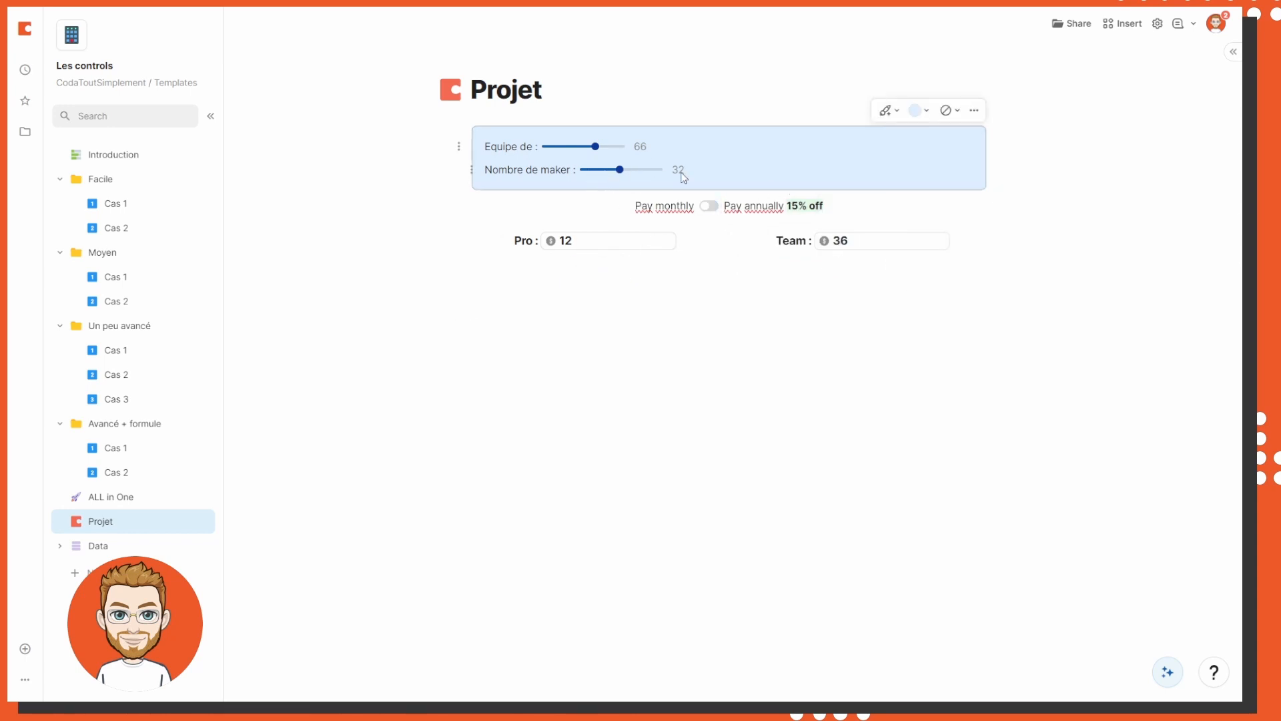
key(BackSpace)
Set the Equipe de slider to 34 and inspect its name, minimum and maximum settings
click(690, 149)
click(578, 149)
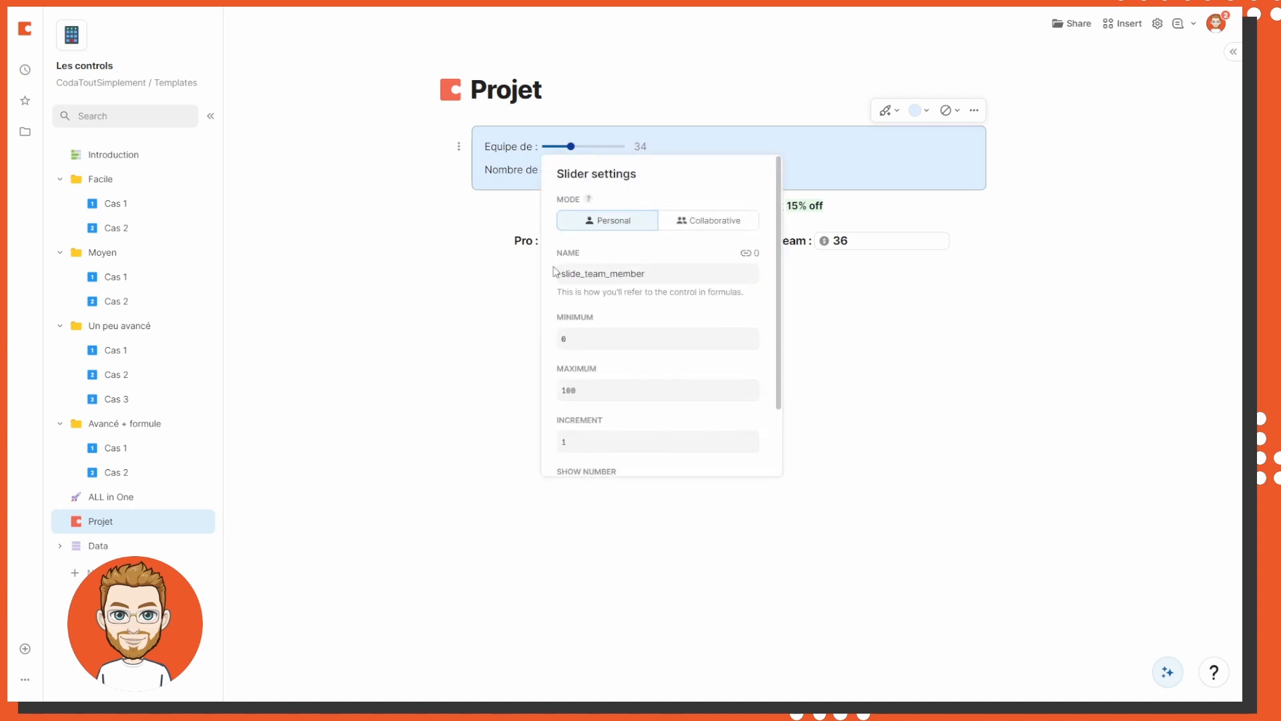
scroll(596, 314, down, 3)
click(798, 154)
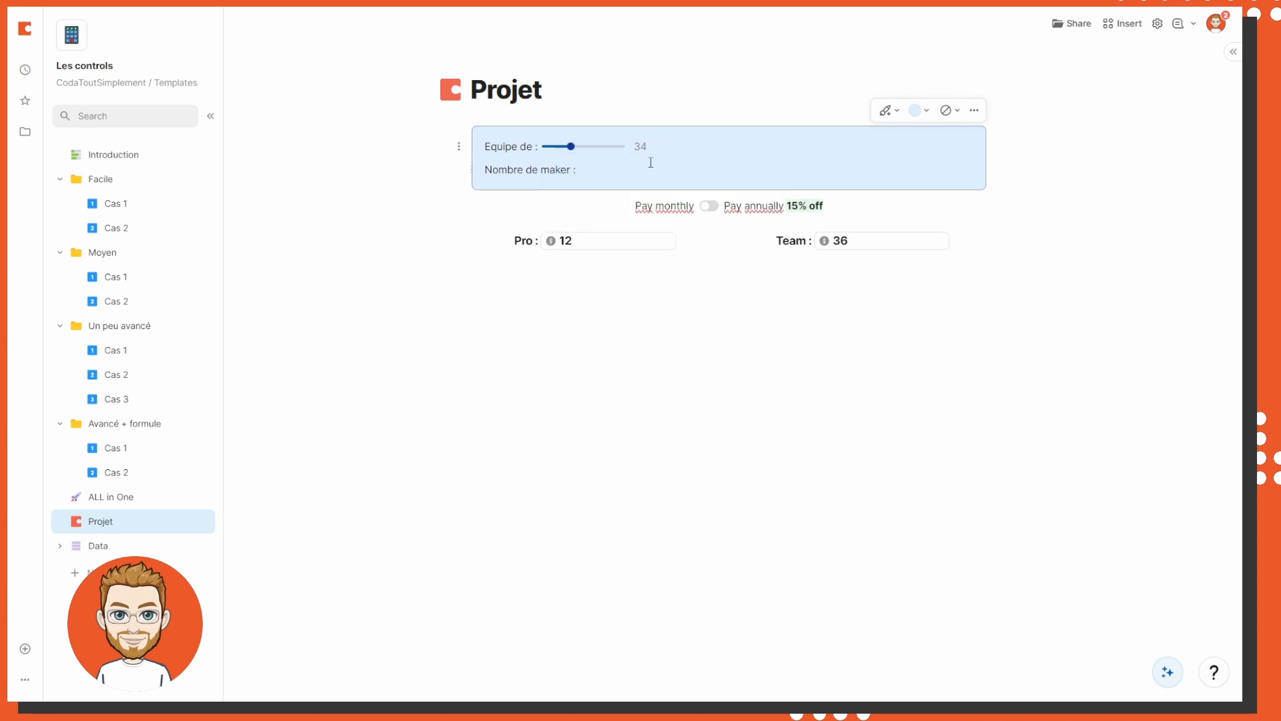
Insert a new slider after the Nombre de maker label and clear its default maximum
text(/slider)
key(Return)
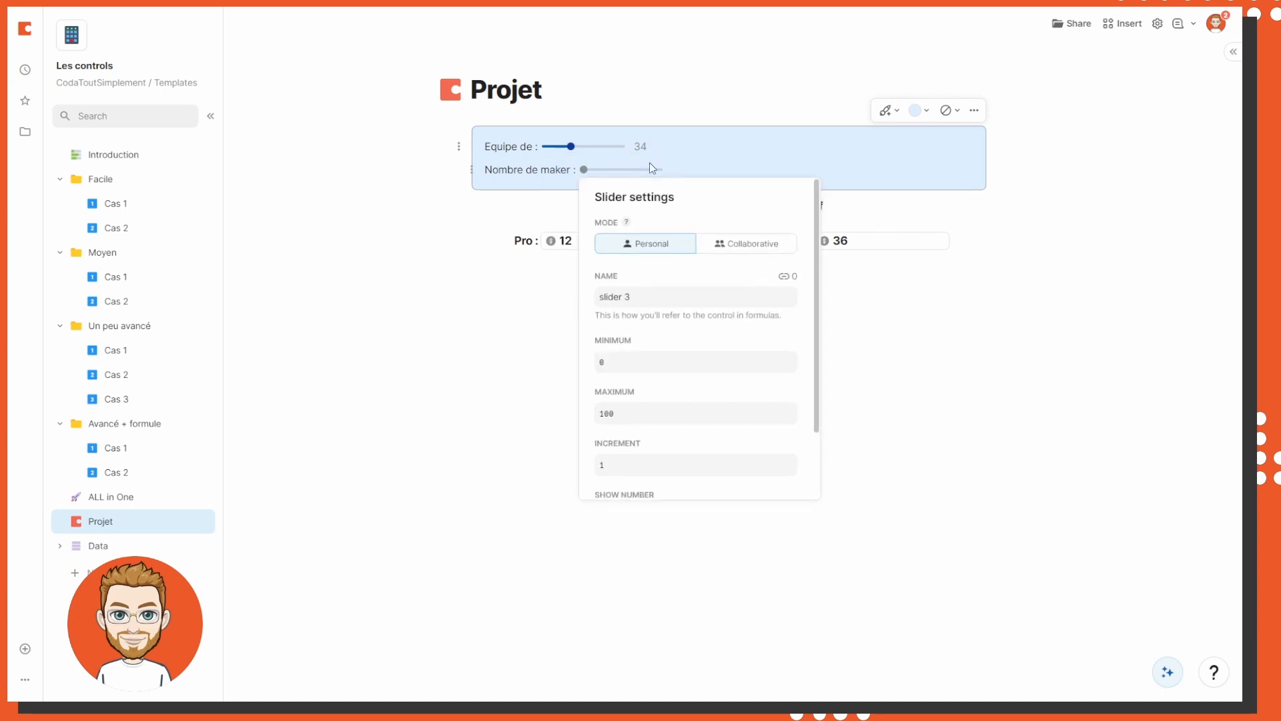
click(650, 414)
key(BackSpace)
key(BackSpace)
key(BackSpace)
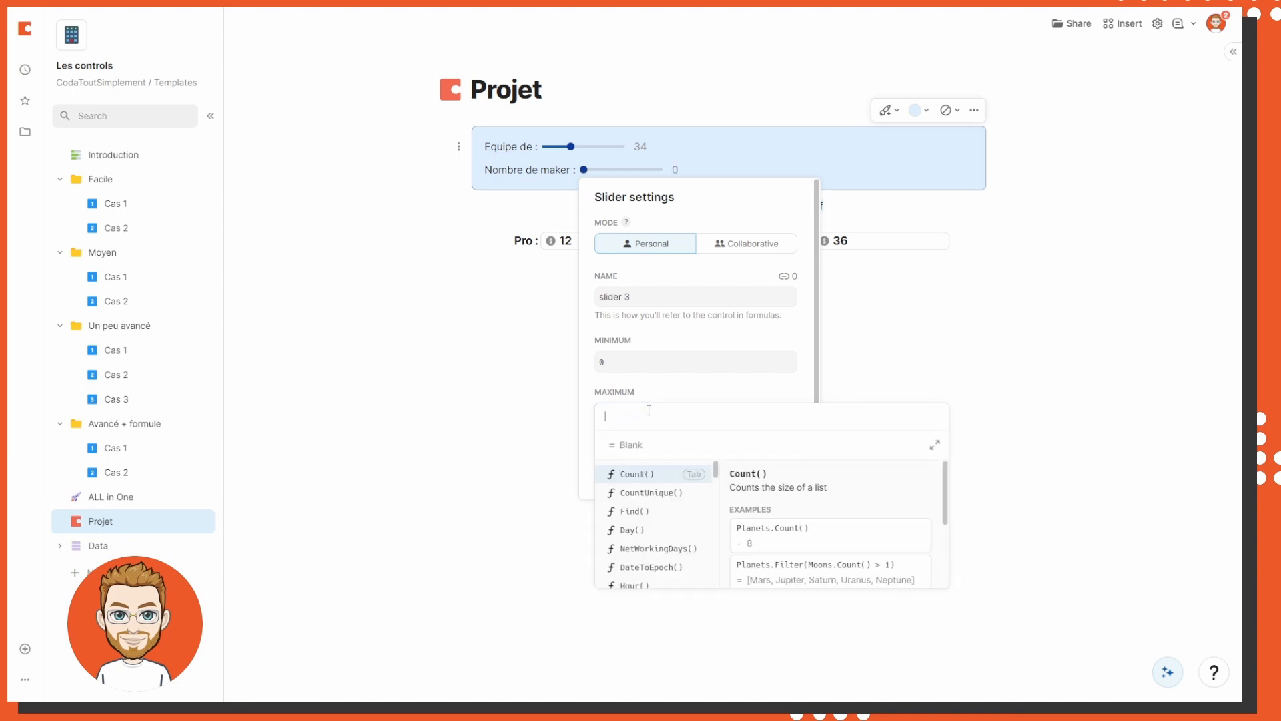
Copy the Equipe de slider's name and set slide_team_member as the maximum of the Nombre de maker slider
right_click(597, 148)
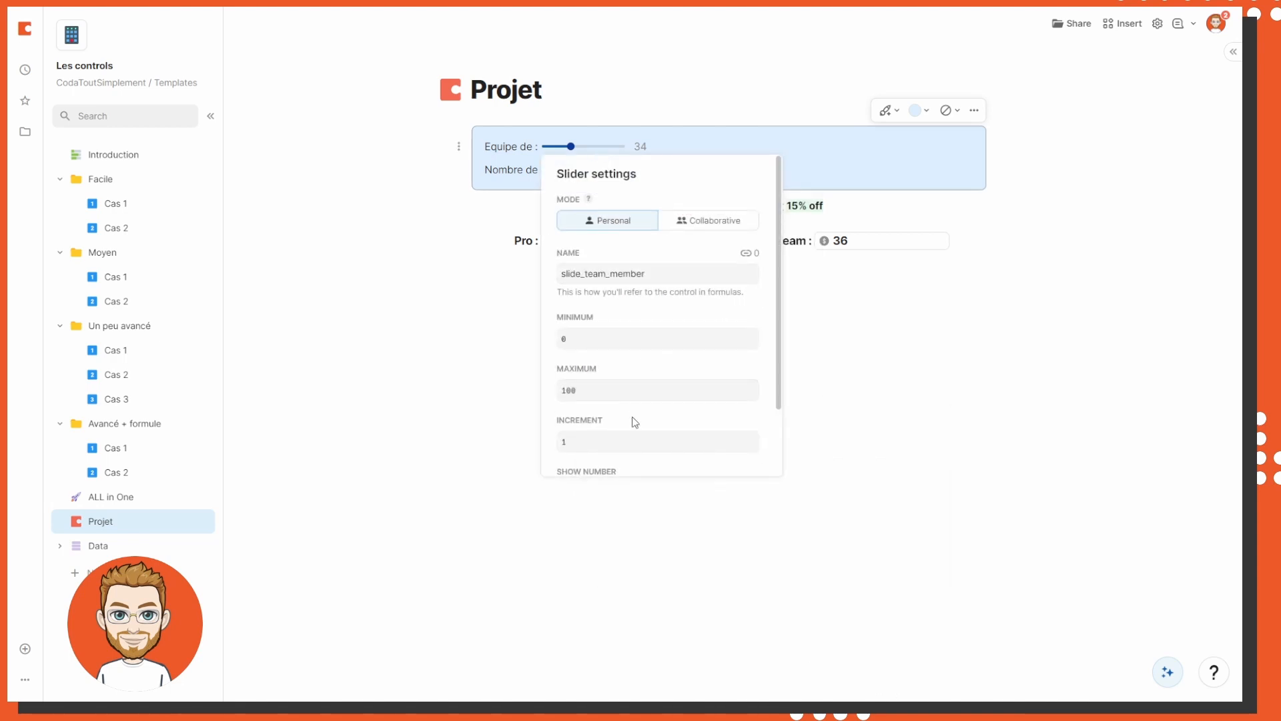
double_click(622, 272)
key(ctrl+c)
click(400, 281)
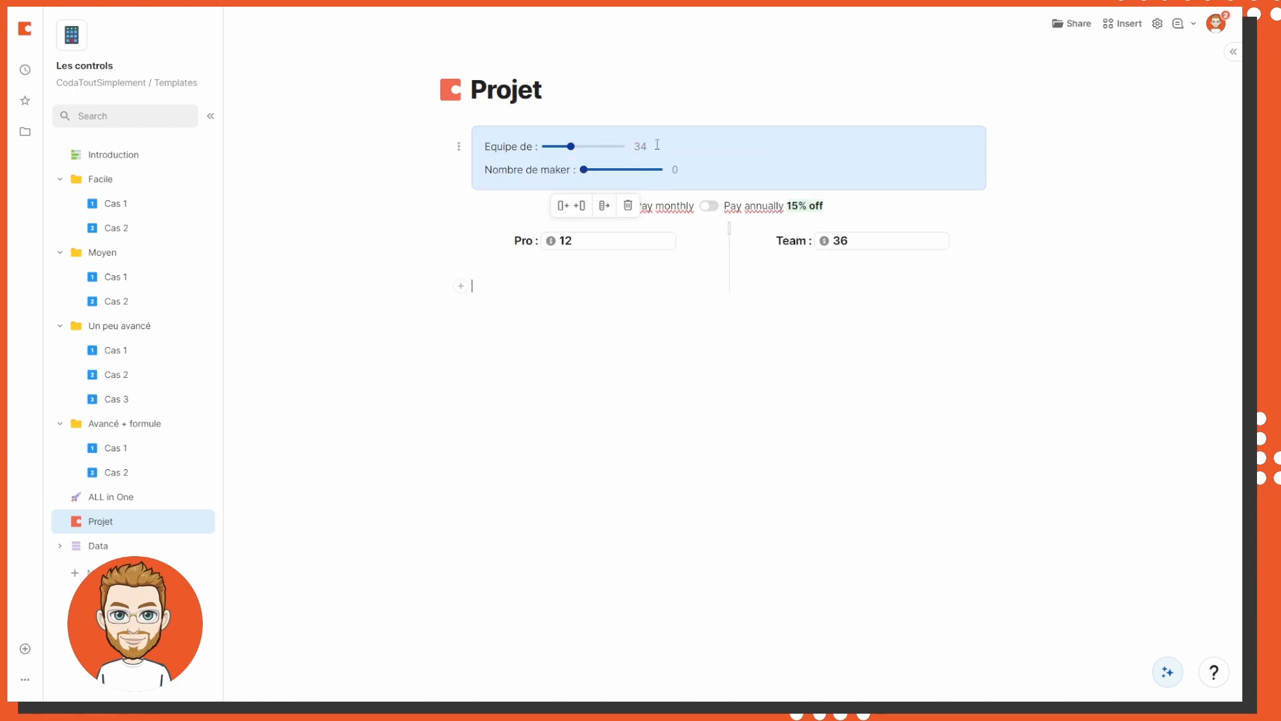
right_click(634, 171)
click(622, 421)
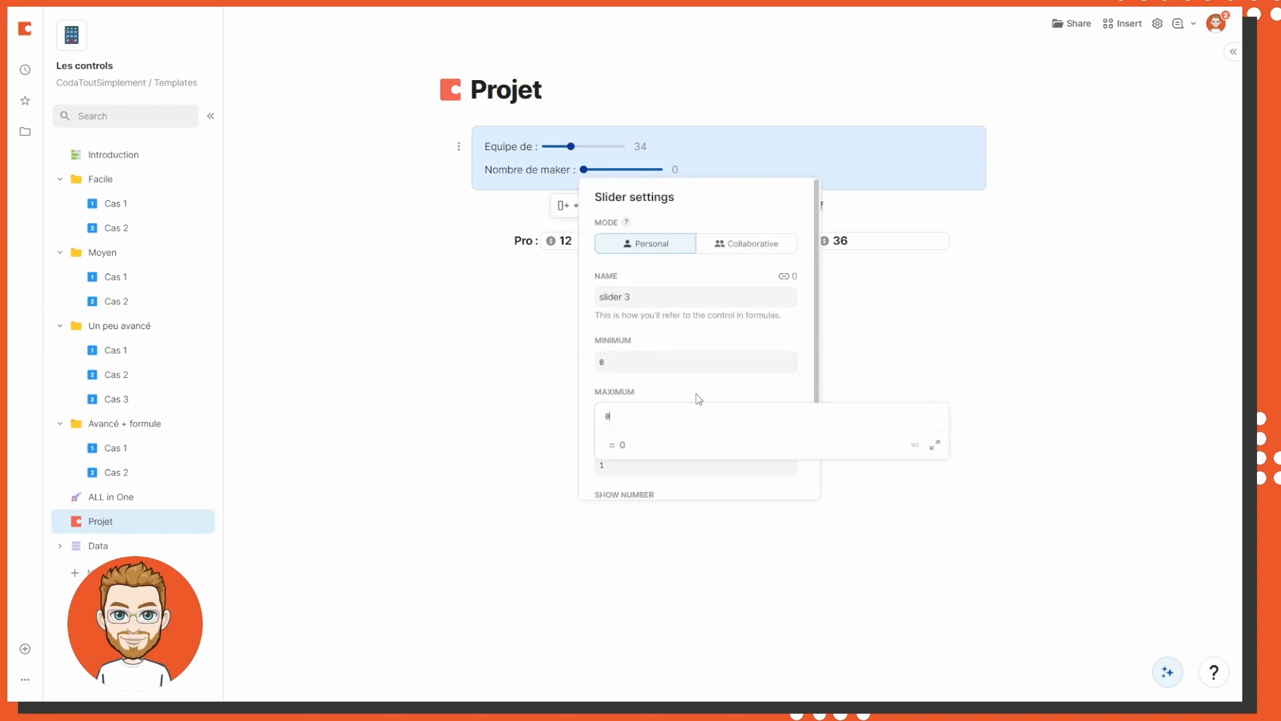
key(BackSpace)
key(ctrl+v)
click(712, 368)
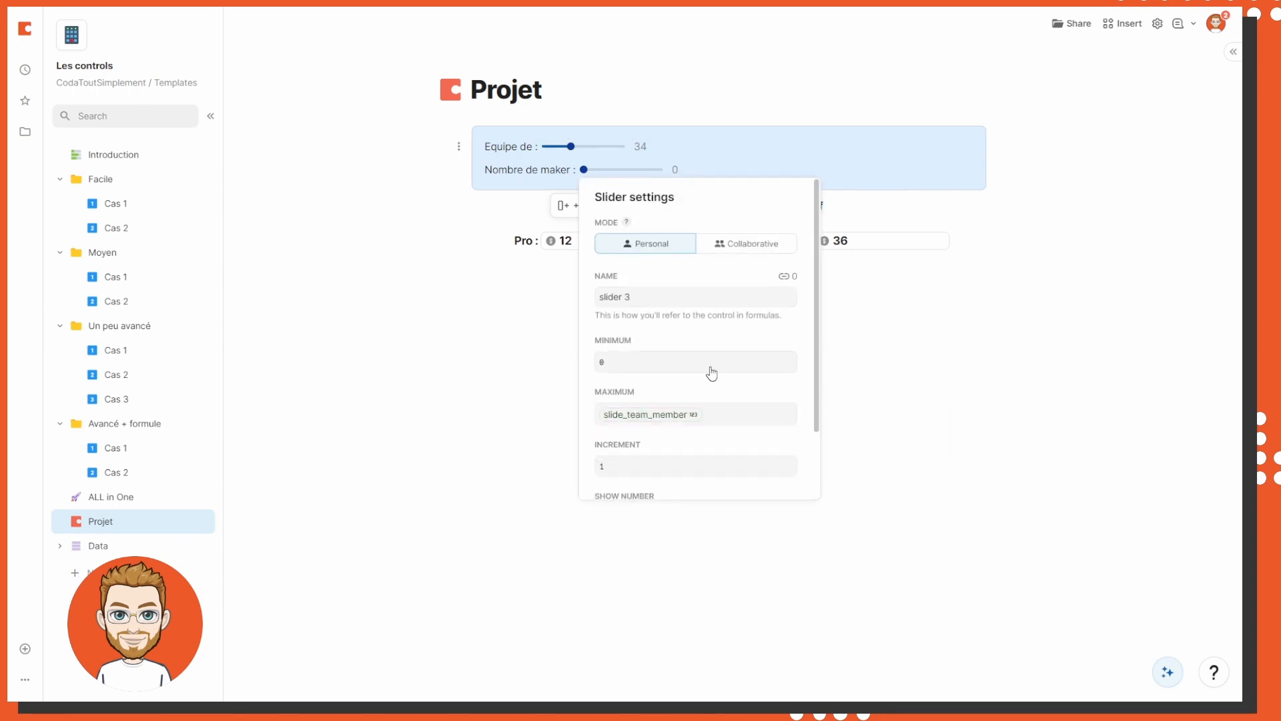
click(947, 317)
Set the Equipe de slider to 49 and the Nombre de maker slider to 11
drag(582, 176, 582, 146)
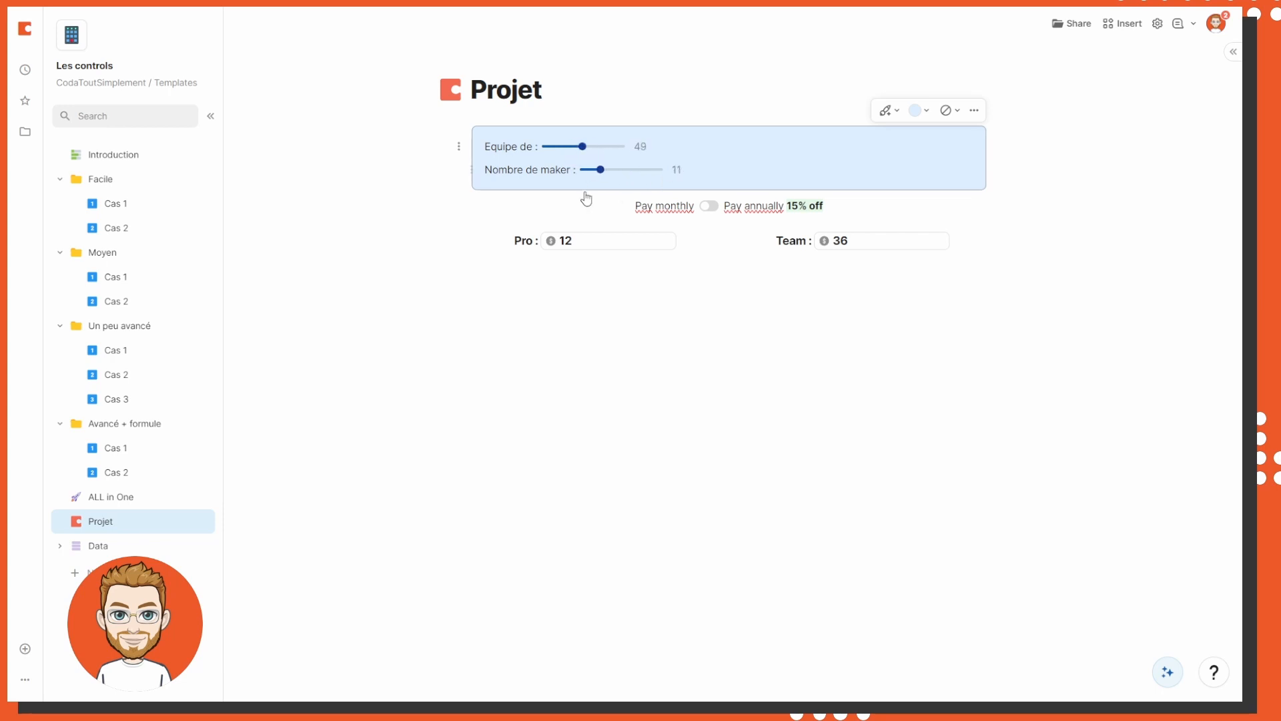
click(841, 349)
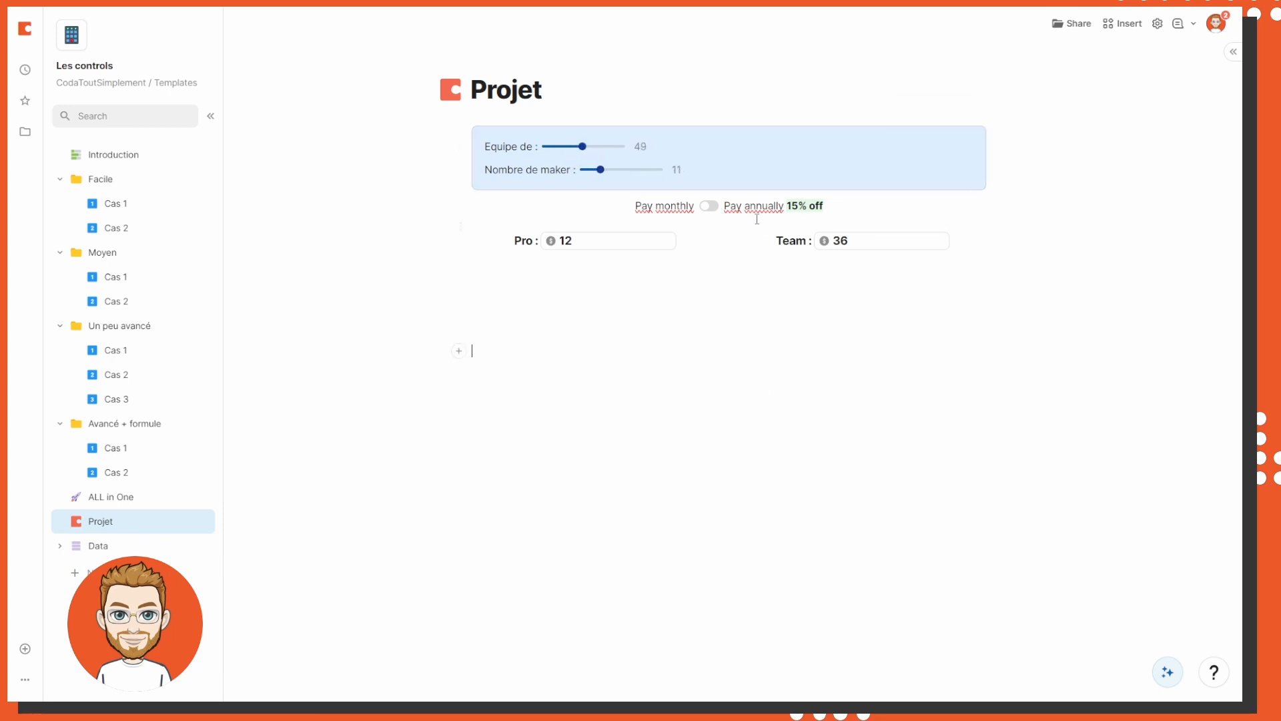
click(632, 242)
click(669, 292)
drag(681, 241, 641, 241)
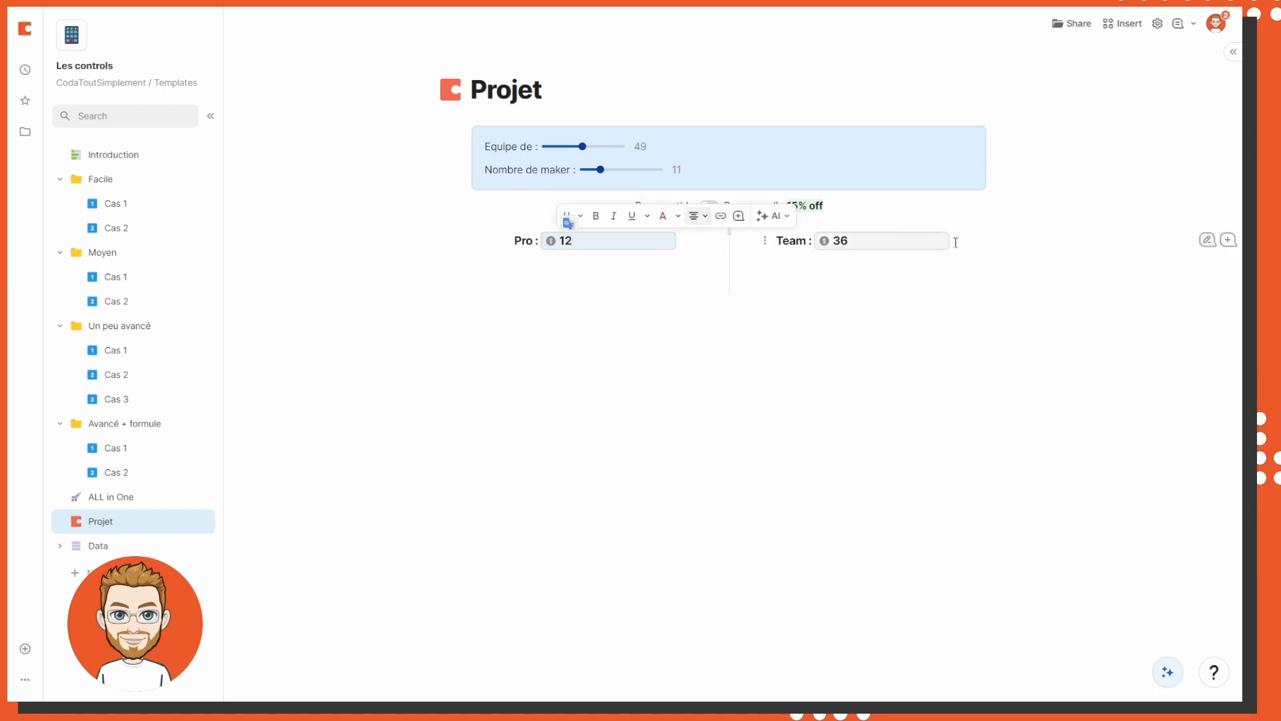
drag(955, 241, 924, 241)
click(794, 324)
drag(689, 247, 577, 254)
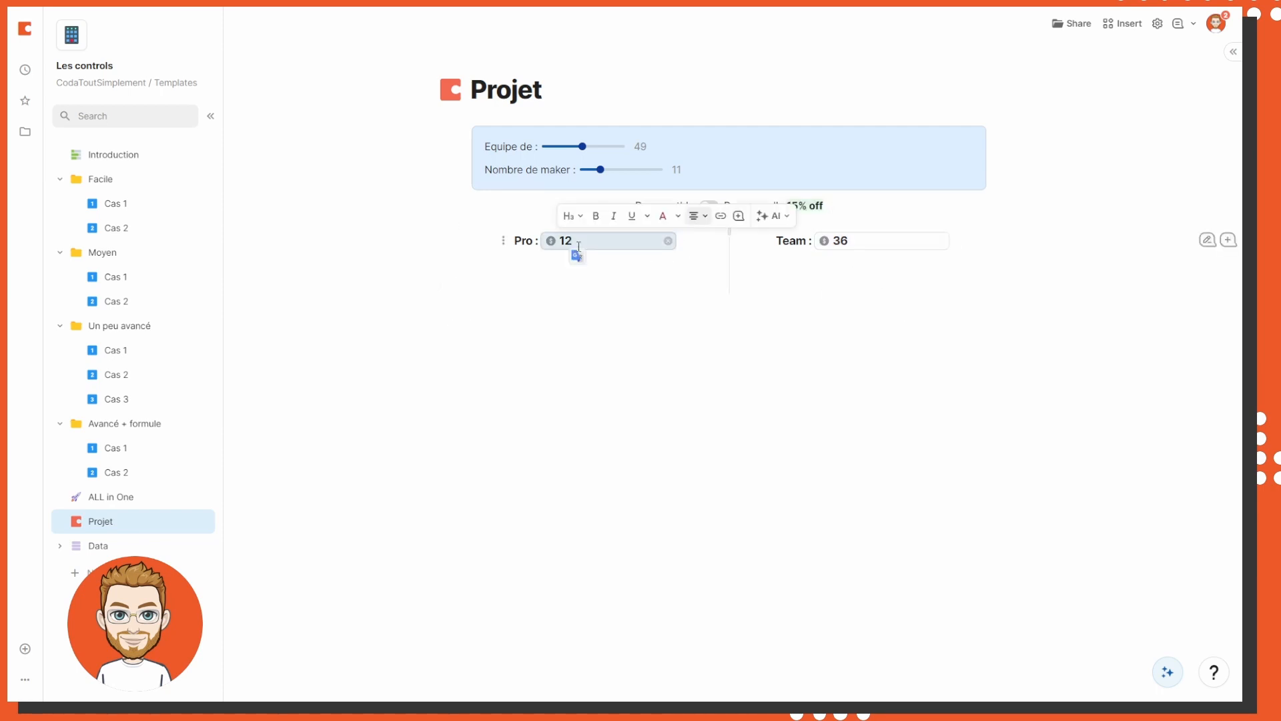
Try 10 as the Pro price and set it back to 12
click(580, 243)
text(0)
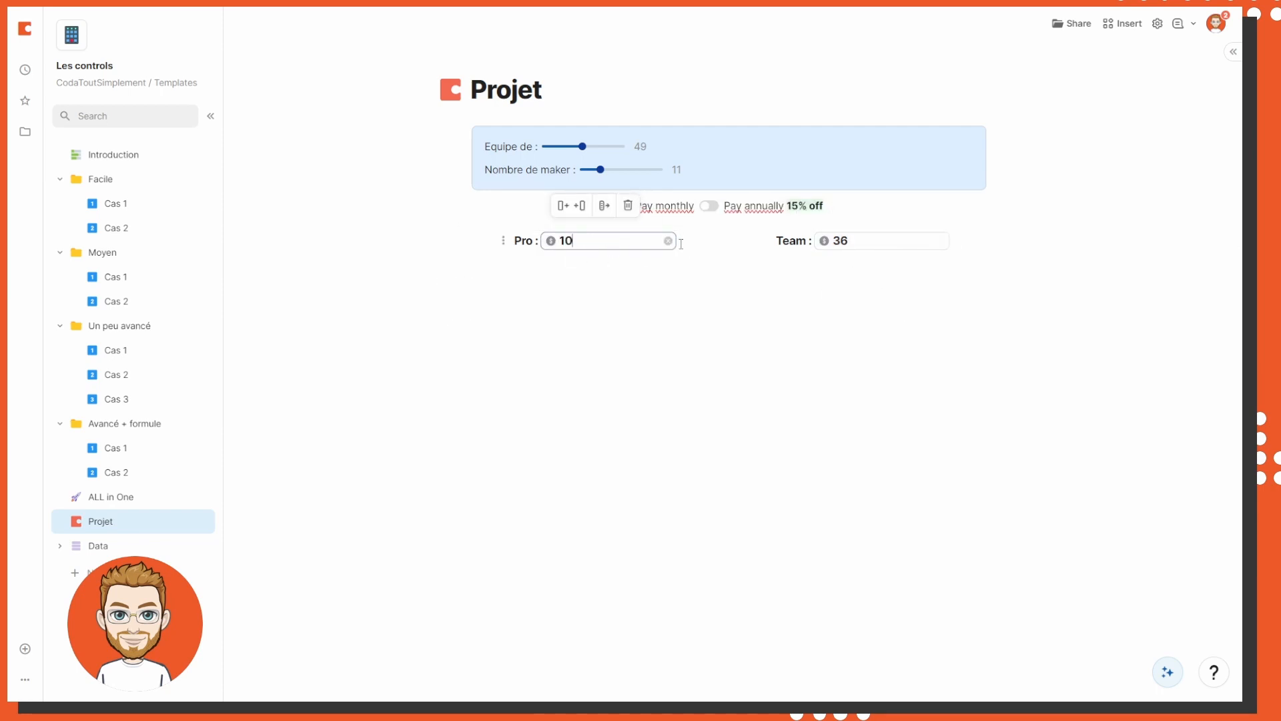
key(BackSpace)
key(BackSpace)
text(12)
key(Tab)
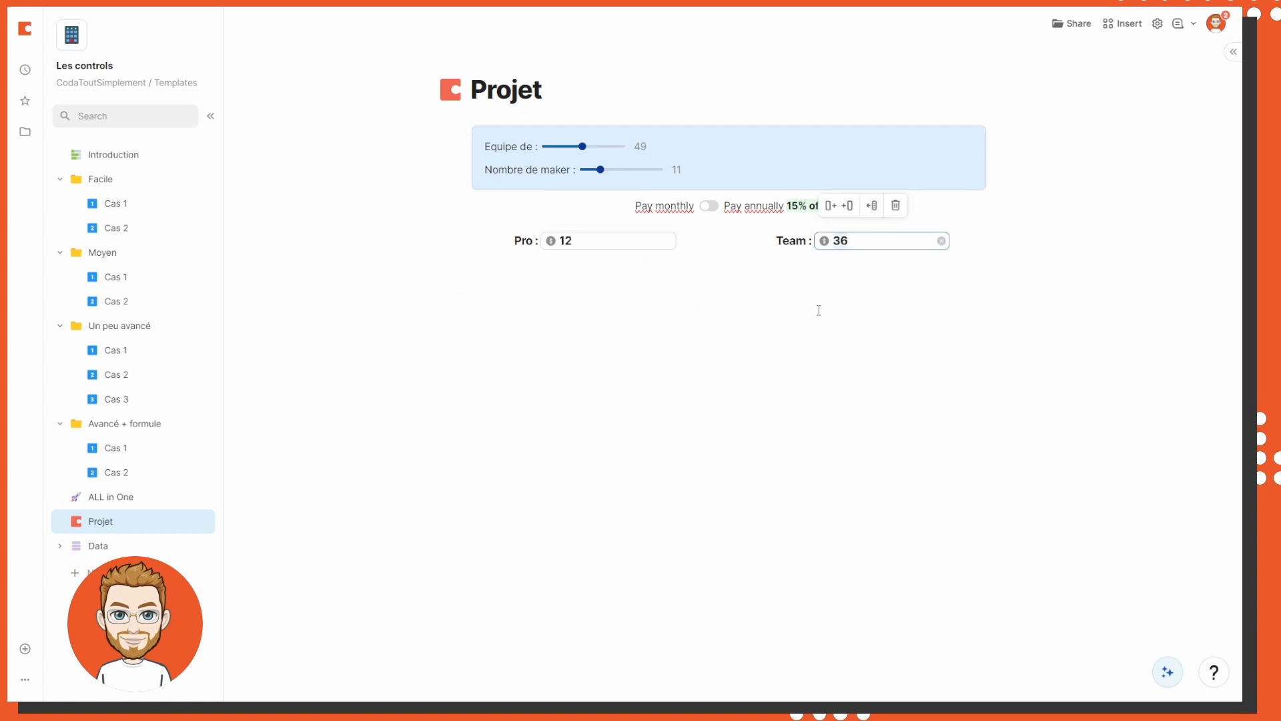
click(819, 310)
Try the billing toggle in both positions and leave it on Pay monthly
click(708, 208)
click(708, 208)
click(708, 208)
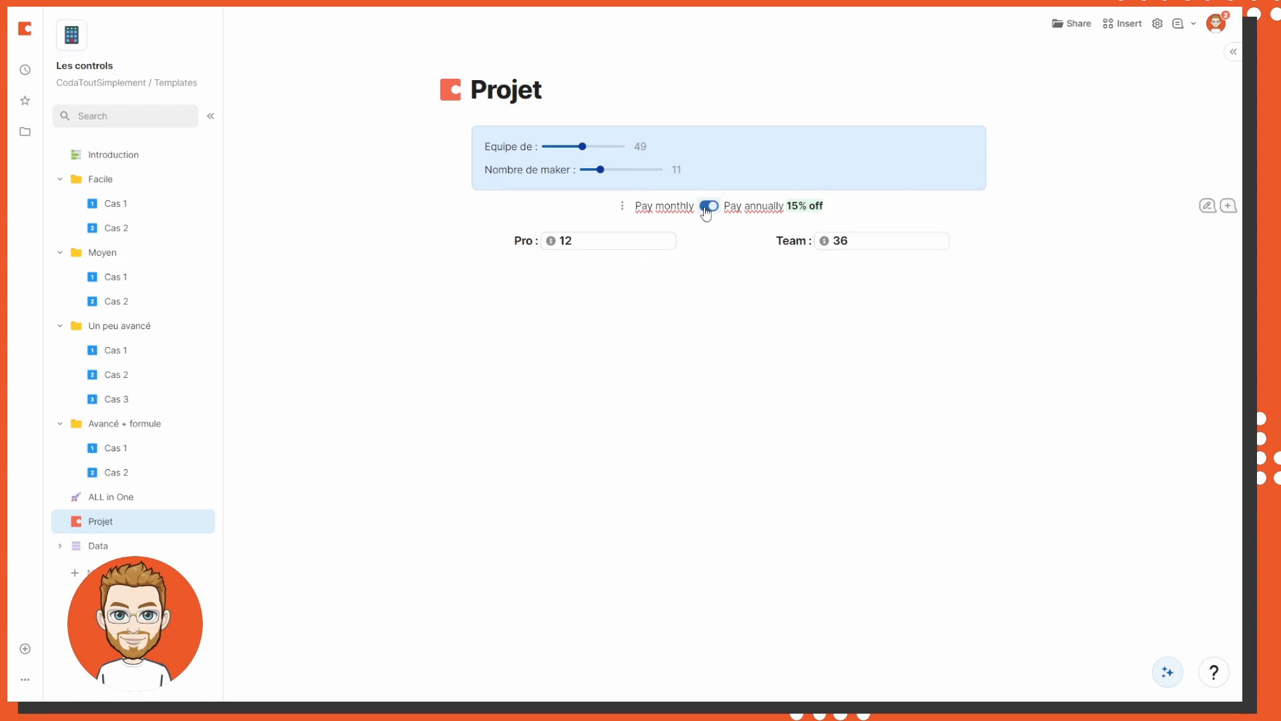
right_click(708, 207)
click(556, 321)
click(707, 207)
Start a canvas formula on the empty line below the Pro price
click(616, 279)
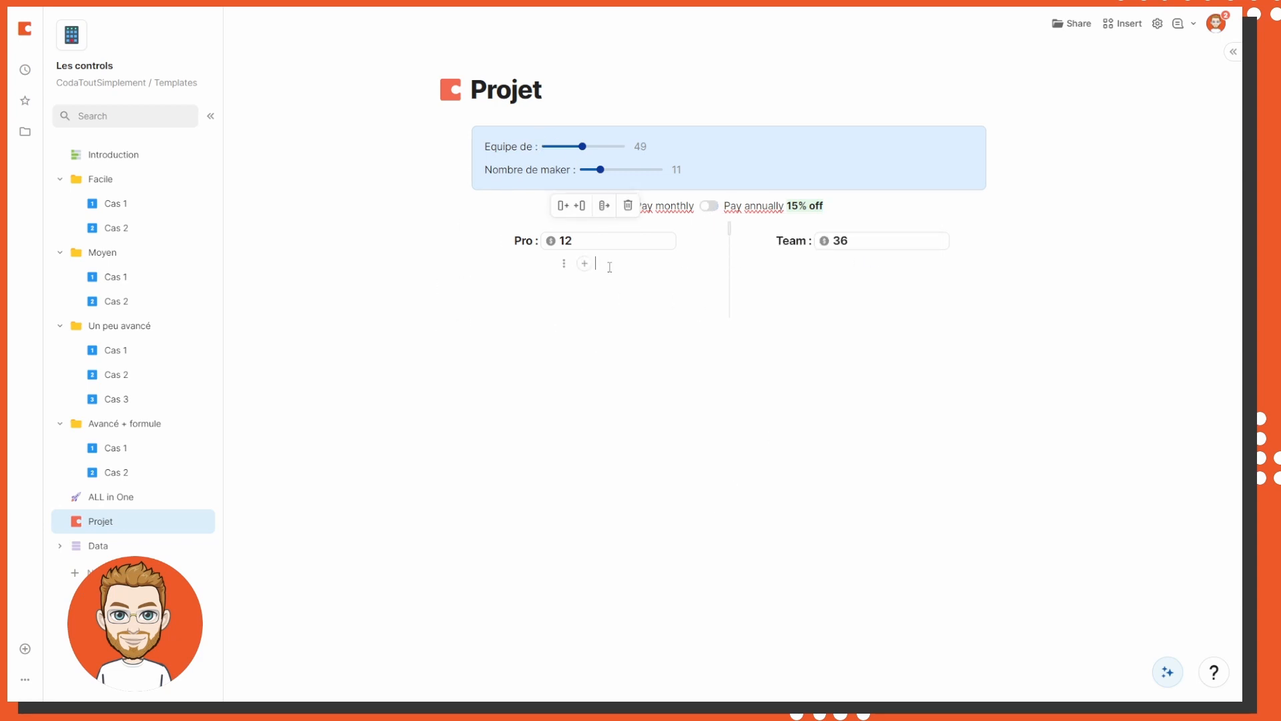
key(=)
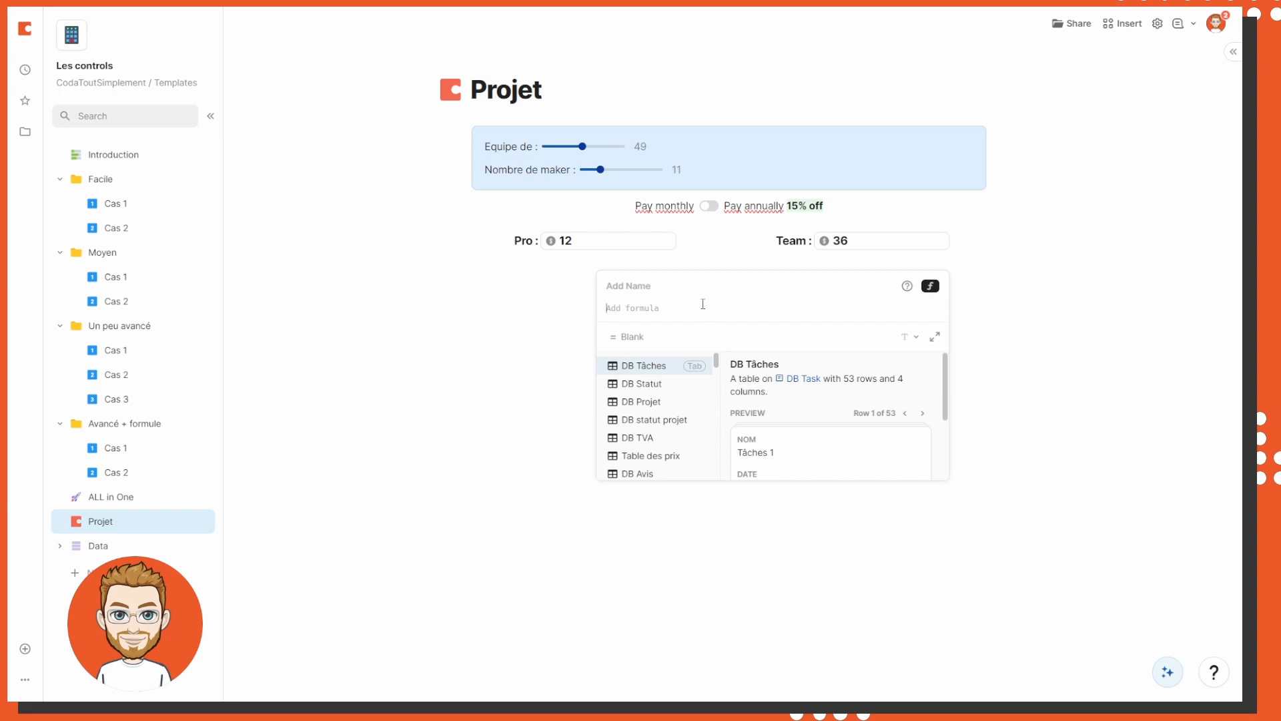
text(If()
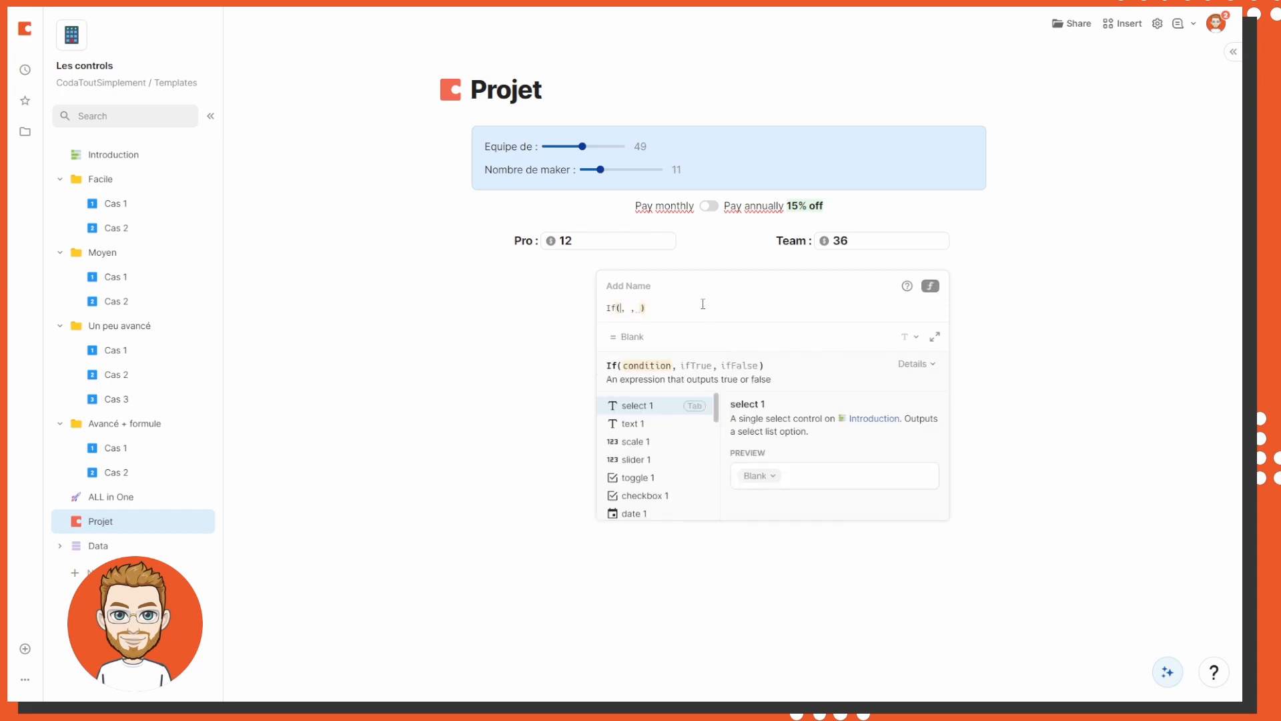
text(monthly)
key(Tab)
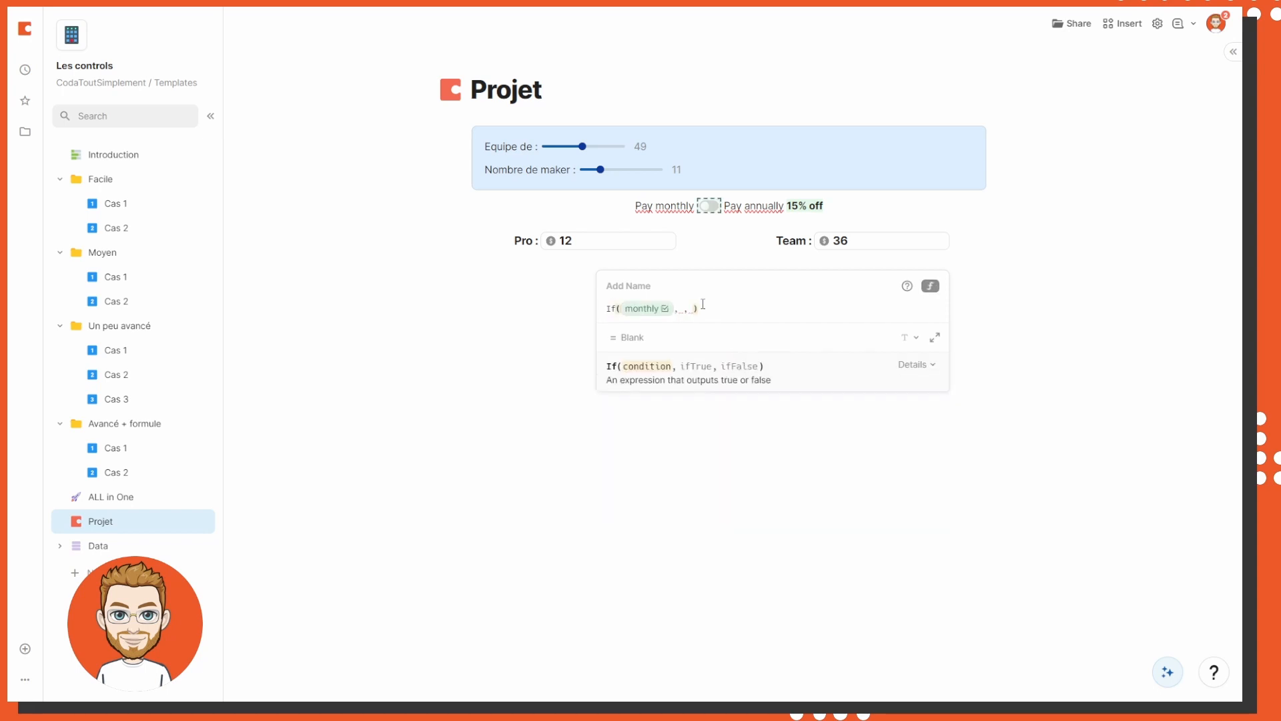
key(Right)
key(Left)
click(690, 309)
drag(701, 308, 626, 299)
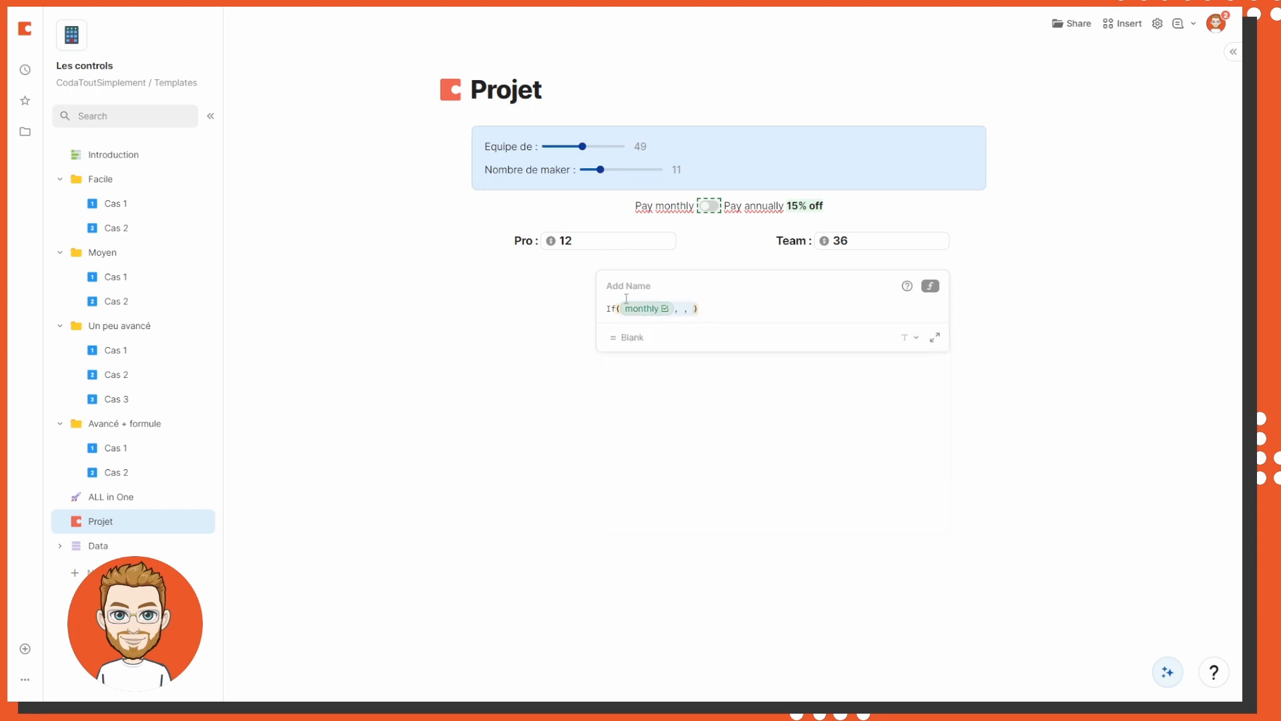
key(BackSpace)
Enter a WithName function in the Pro formula with total as its name argument and return to its value argument
text(withName()
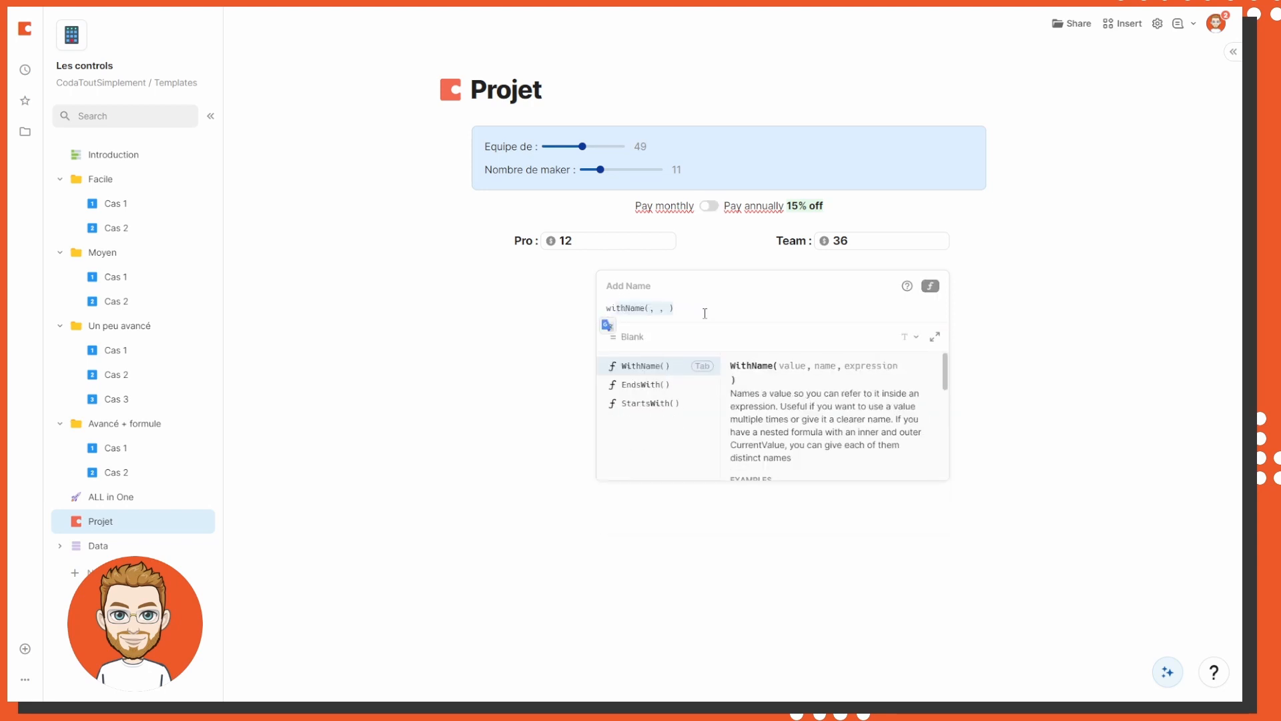
key(Tab)
text(,total)
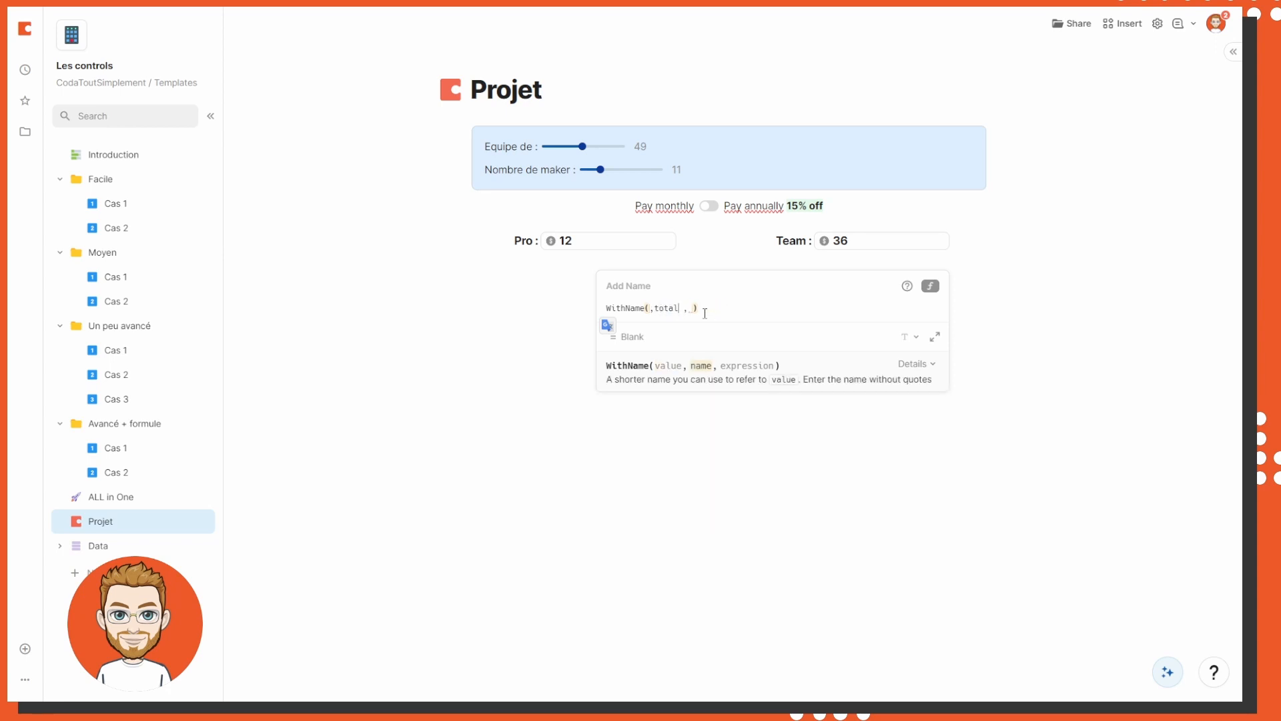
key(Left)
key(Left)
key(Left)
key(Left)
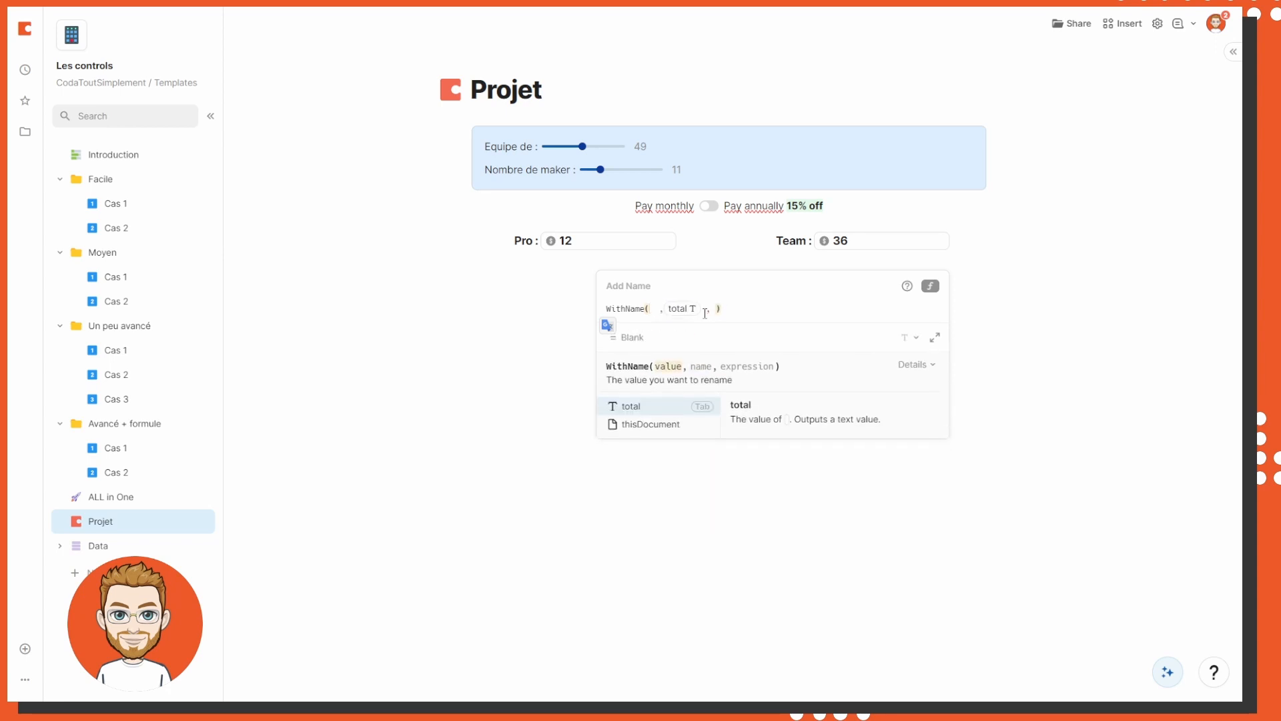
text(mak)
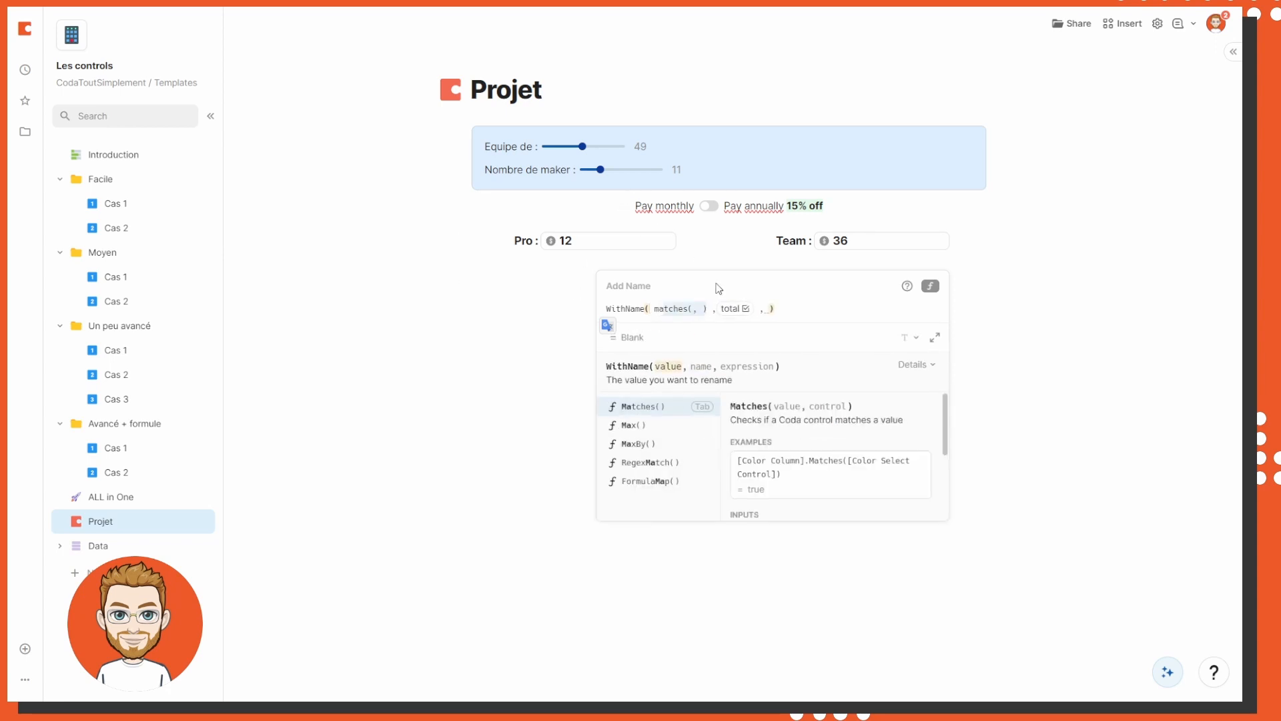
key(BackSpace)
key(BackSpace)
key(BackSpace)
text(nu)
key(BackSpace)
key(BackSpace)
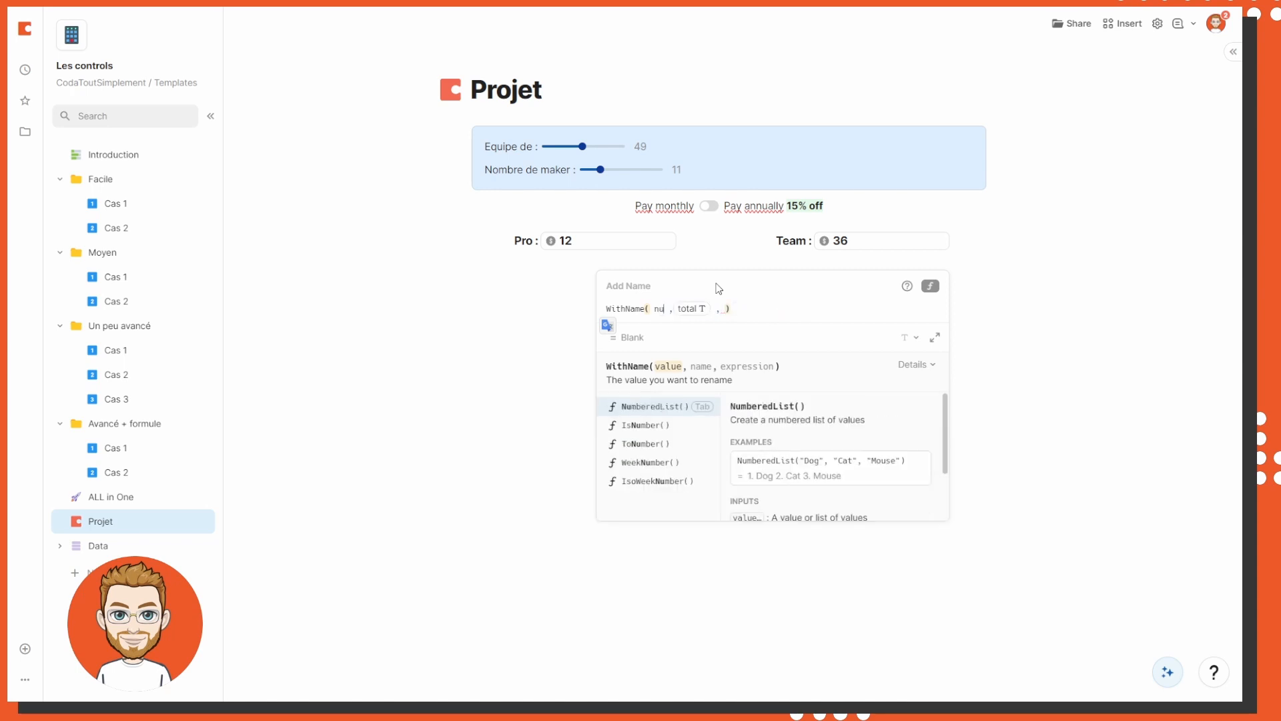
Copy the Nombre de maker slider's name and insert slider 3 as the value argument of the WithName formula
right_click(621, 172)
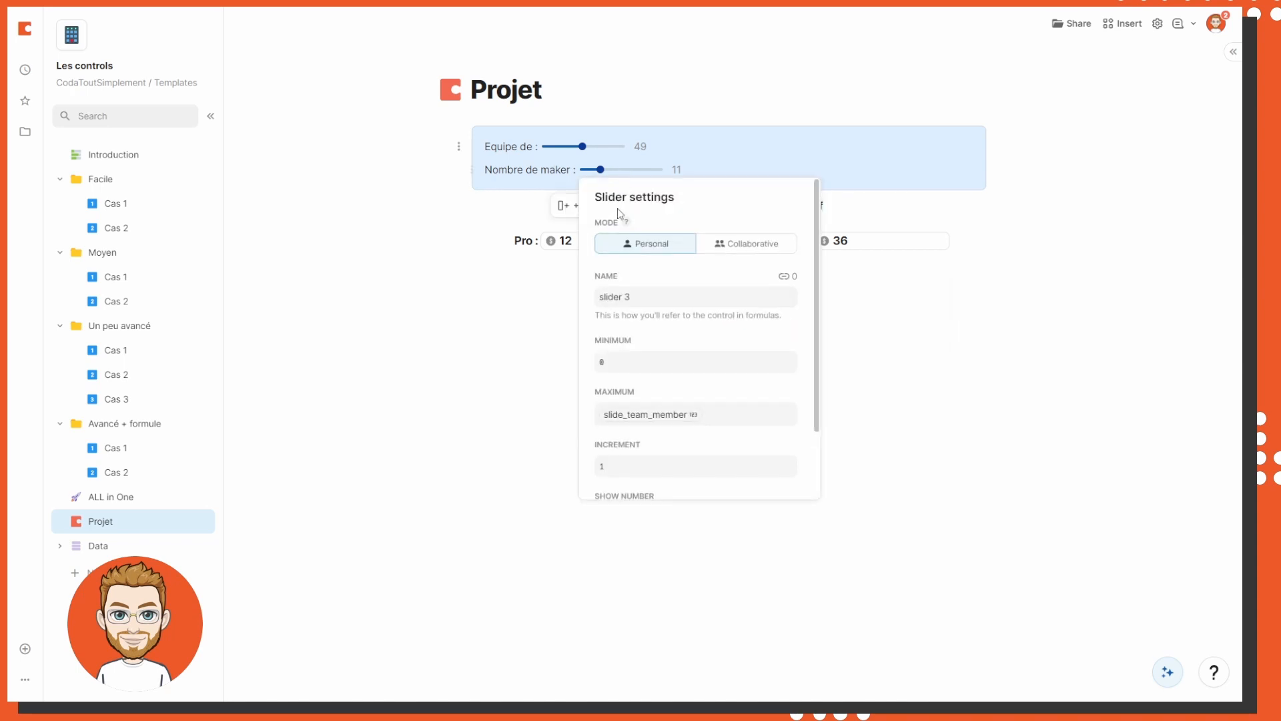
click(648, 295)
key(ctrl+c)
click(576, 270)
click(596, 264)
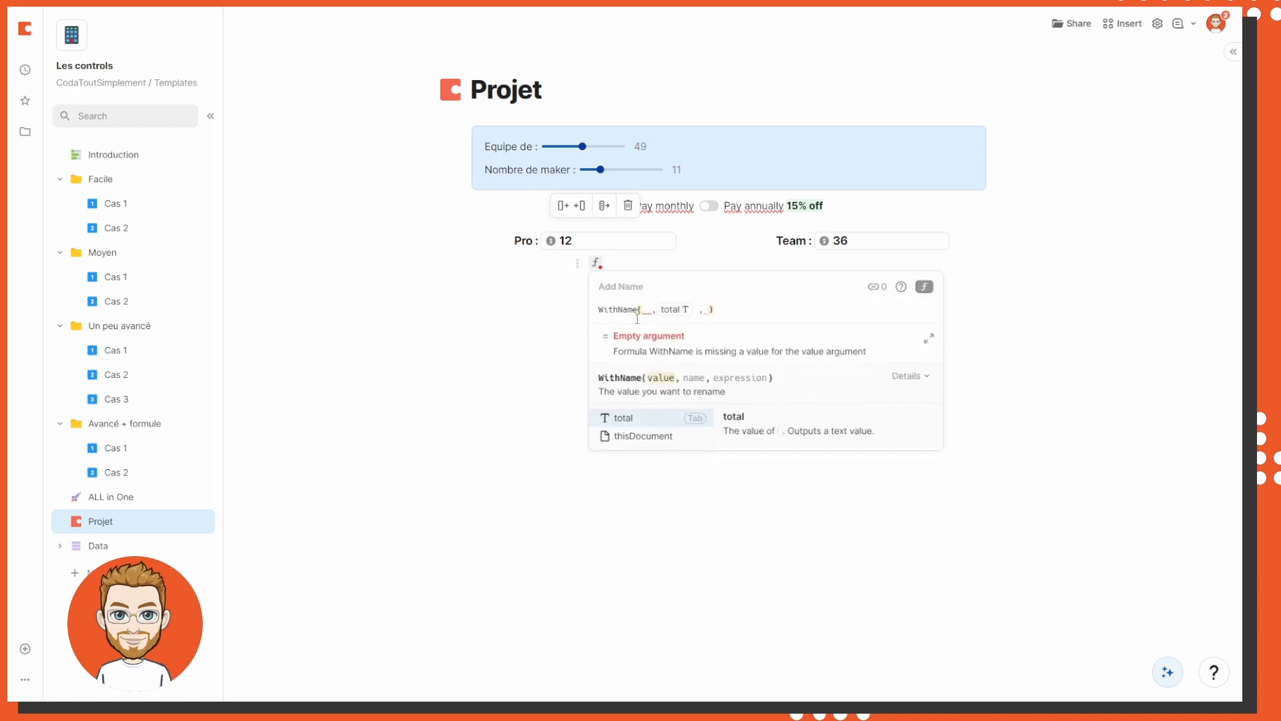
key(ctrl+v)
Multiply slider 3 by pro_plan in the value argument and move on to the formula's expression argument
text(* )
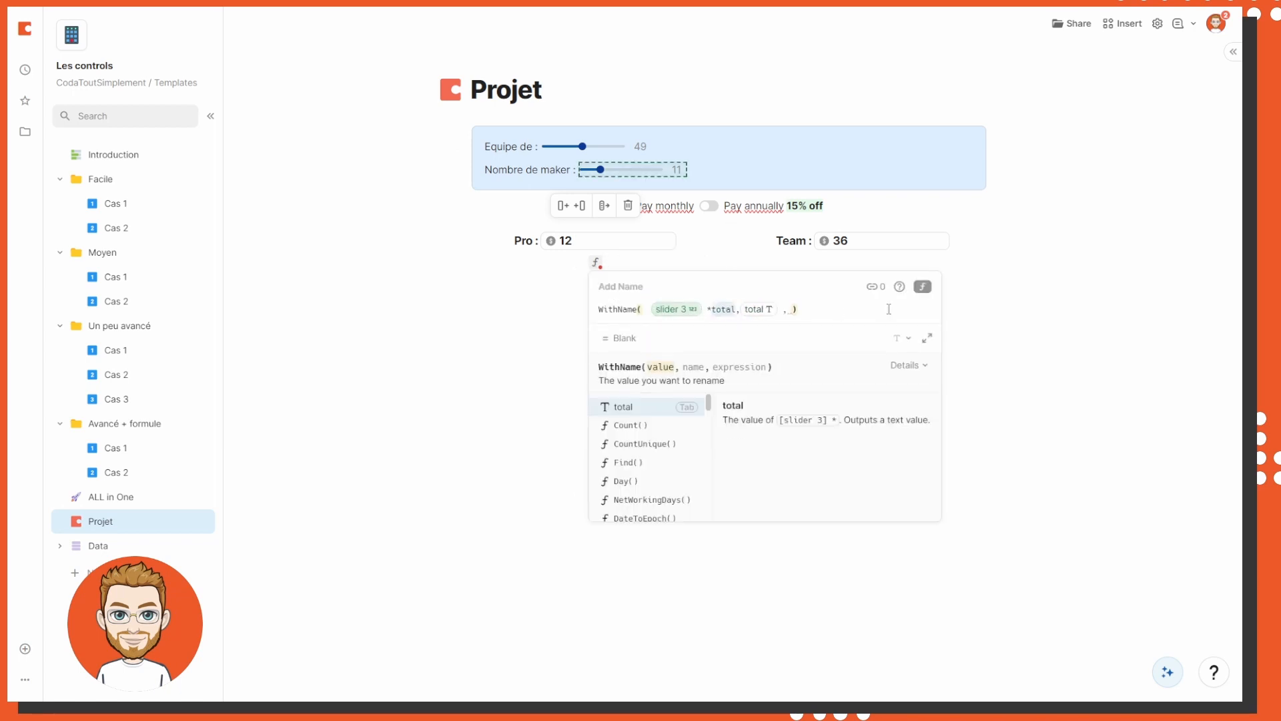
text(progress 1)
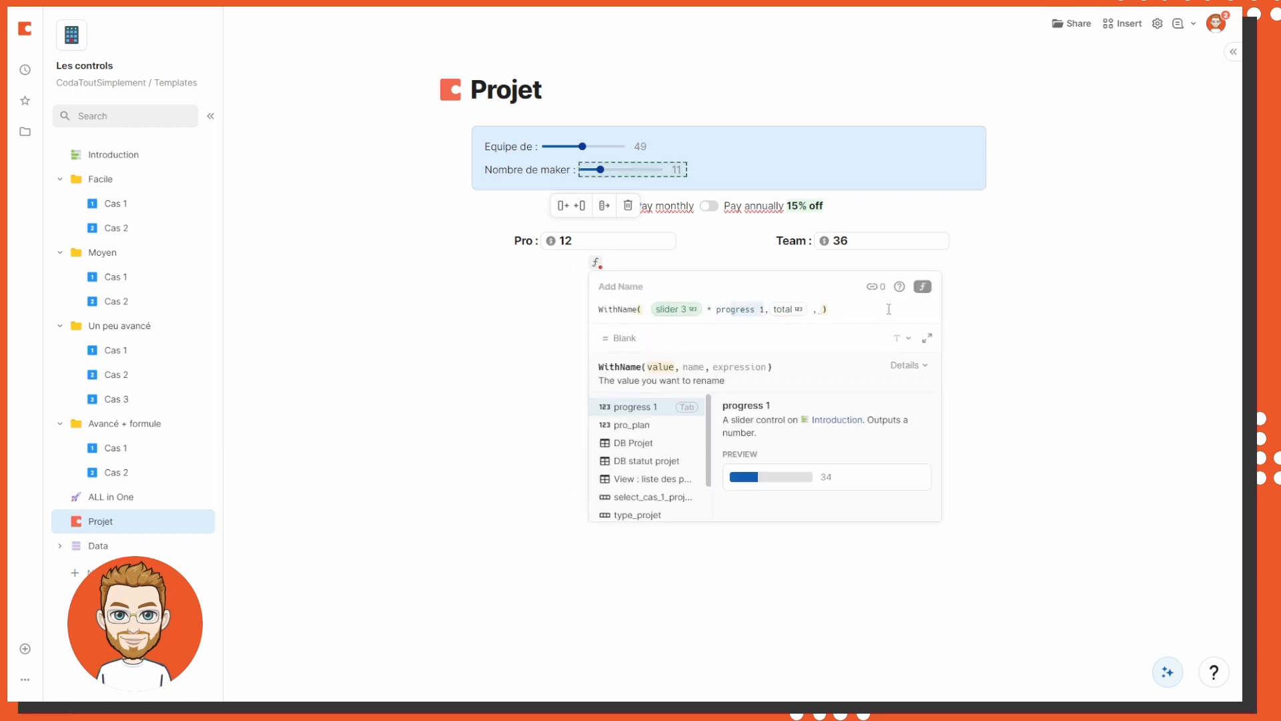
key(Down)
key(Tab)
click(808, 311)
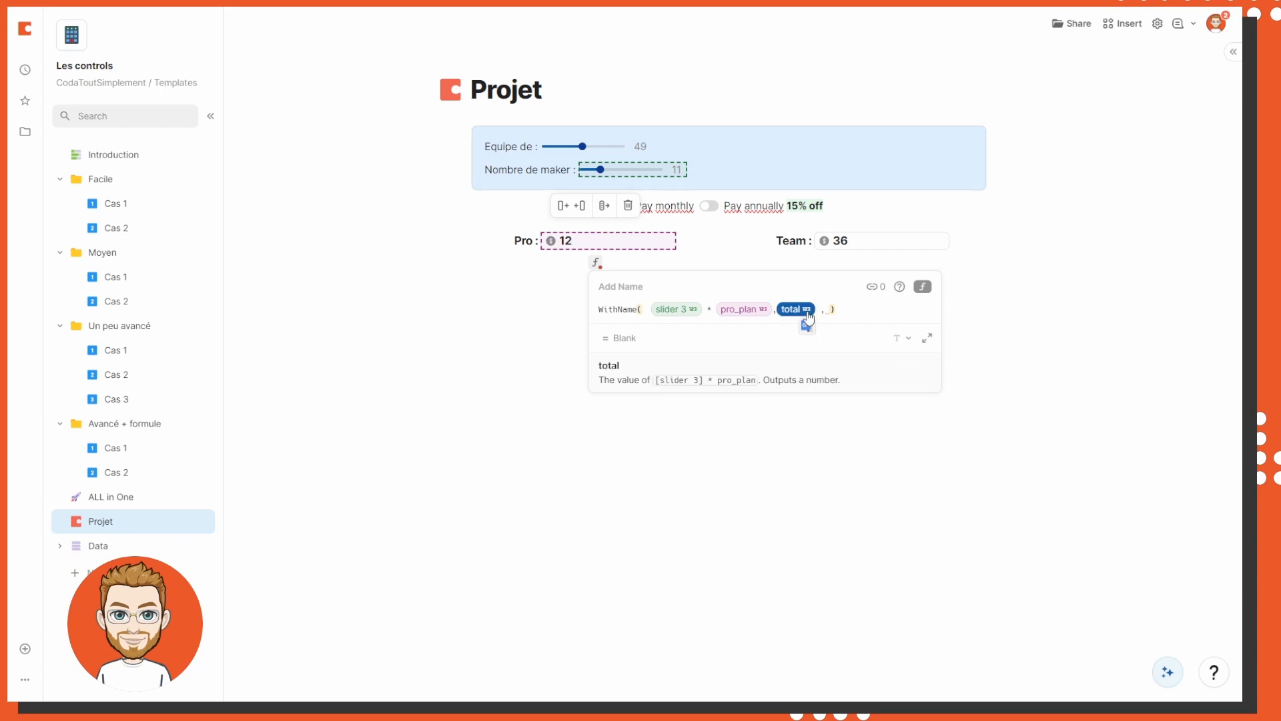
click(826, 310)
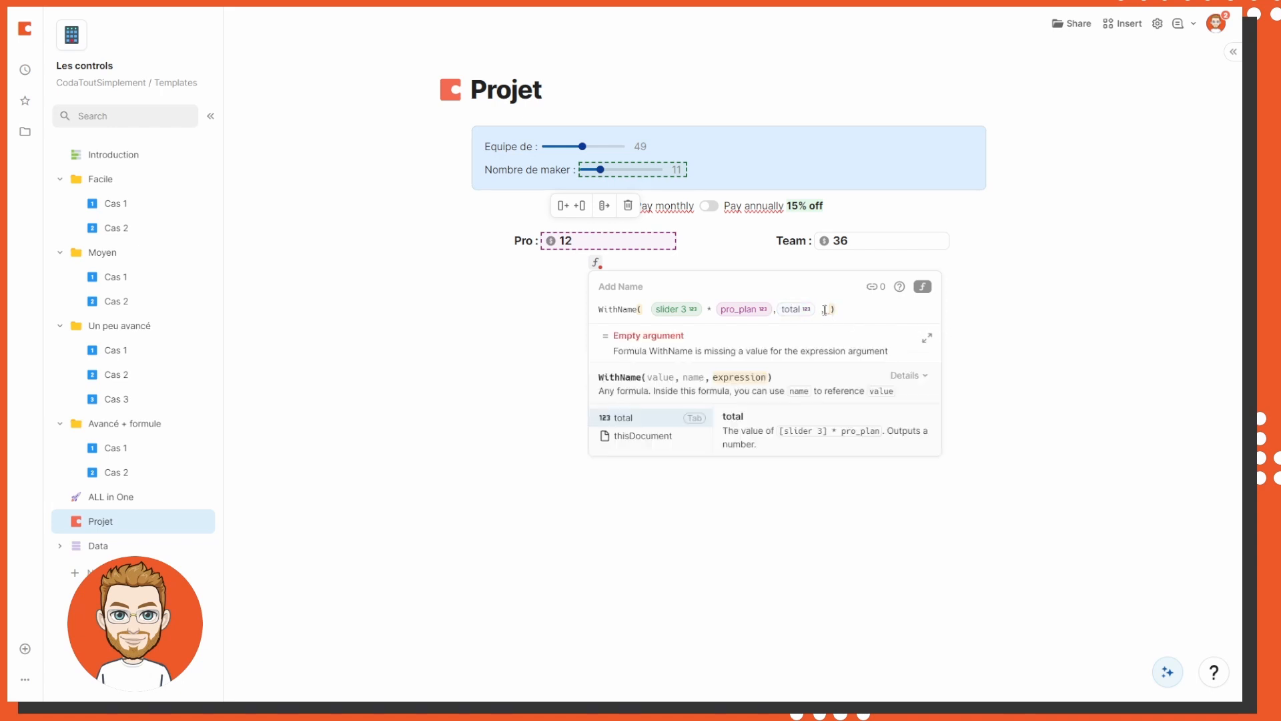
Complete the Pro formula's expression argument with If(monthly, total * 0.85, total) on a new line
key(shift+Return)
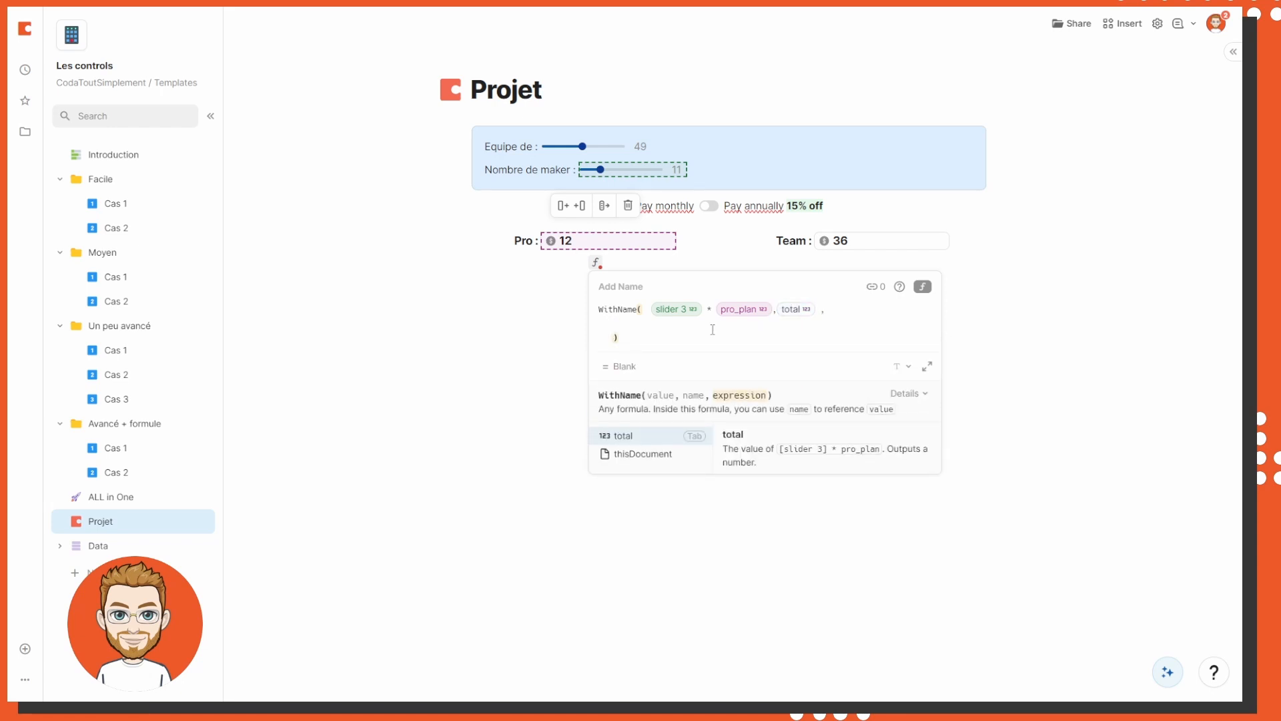
text(if(monthly,)
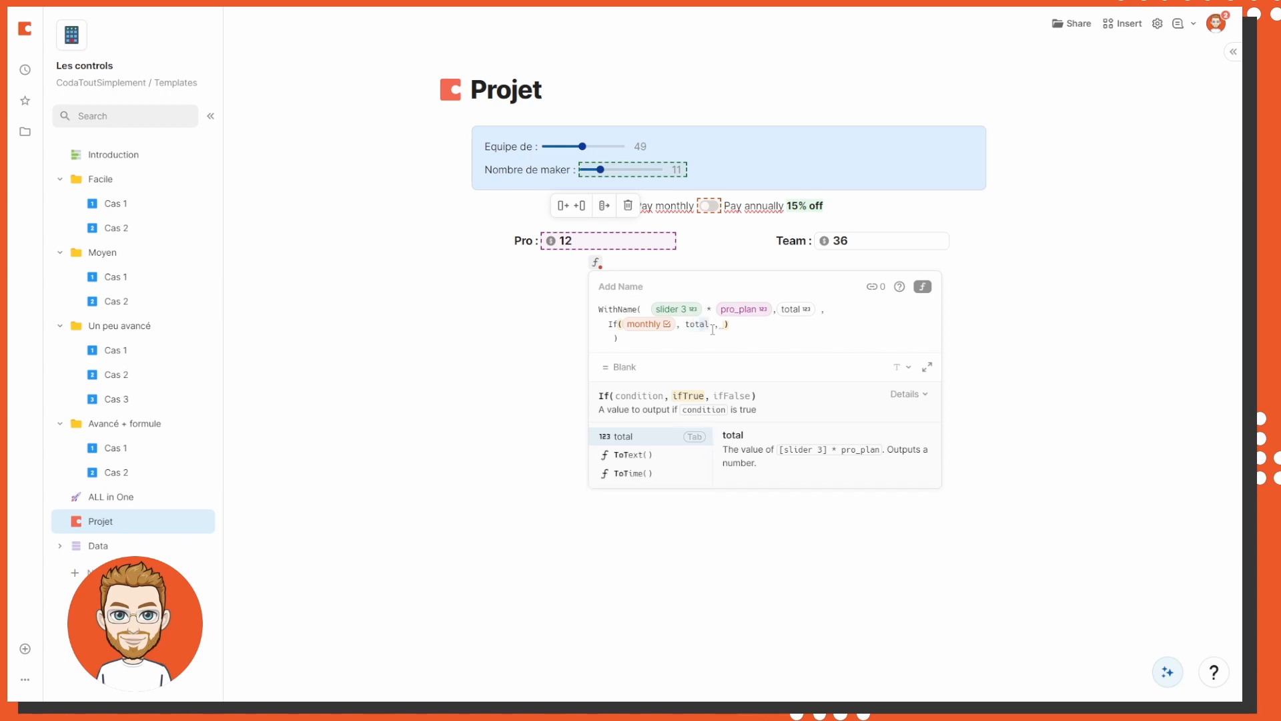
key(Tab)
text(* 0.85 , )
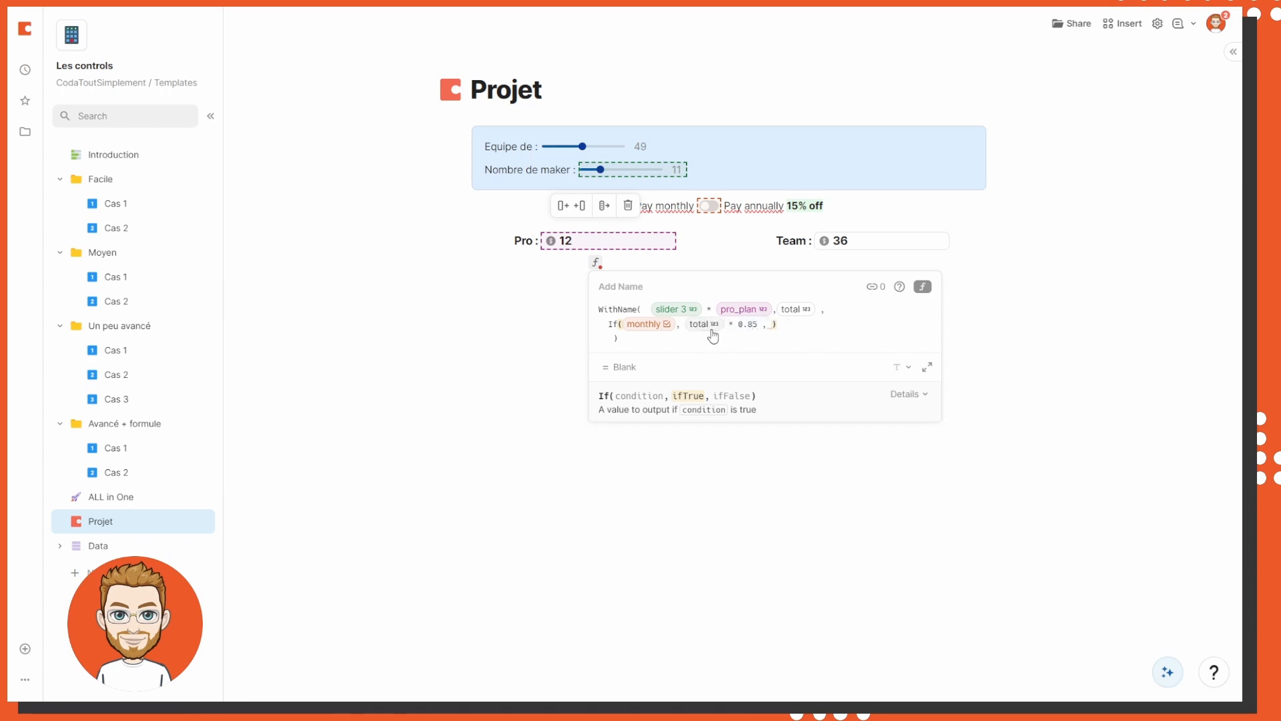
text(total)
key(Tab)
click(843, 528)
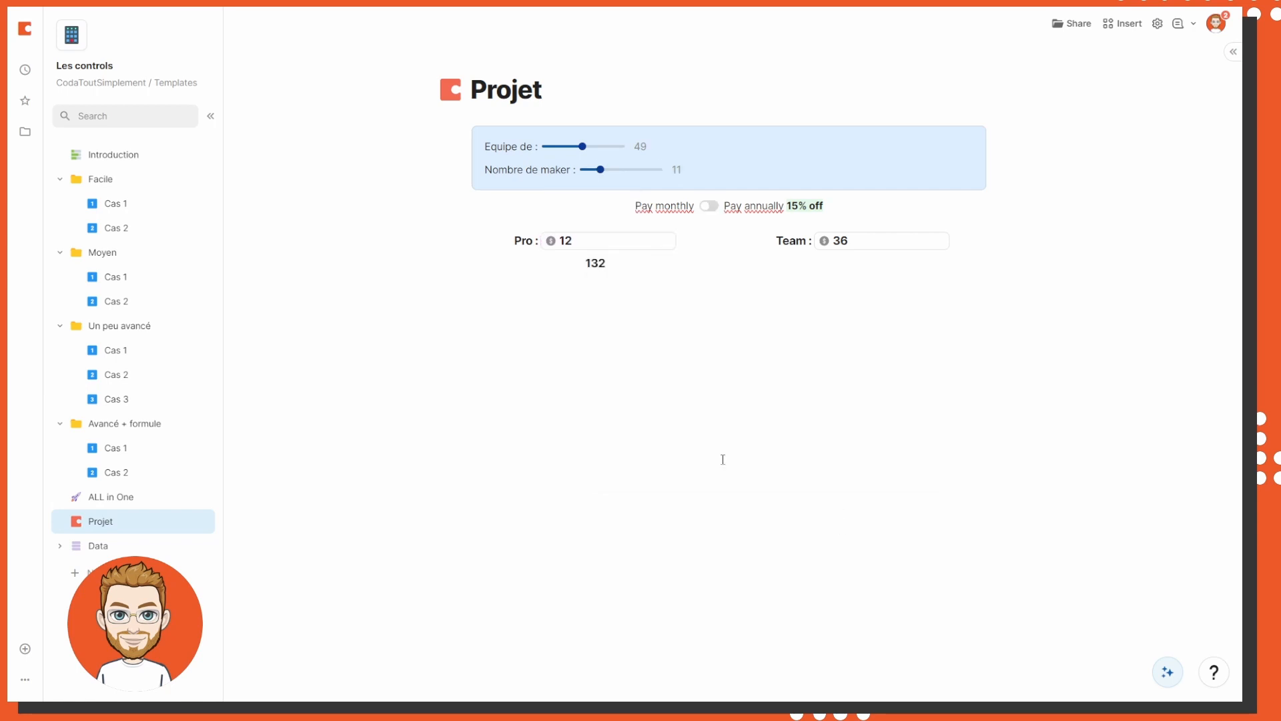
Switch repeatedly between monthly and annual payment to test the Pro total, ending on annual
click(710, 206)
click(710, 205)
click(711, 206)
click(710, 206)
click(710, 205)
click(710, 205)
click(709, 205)
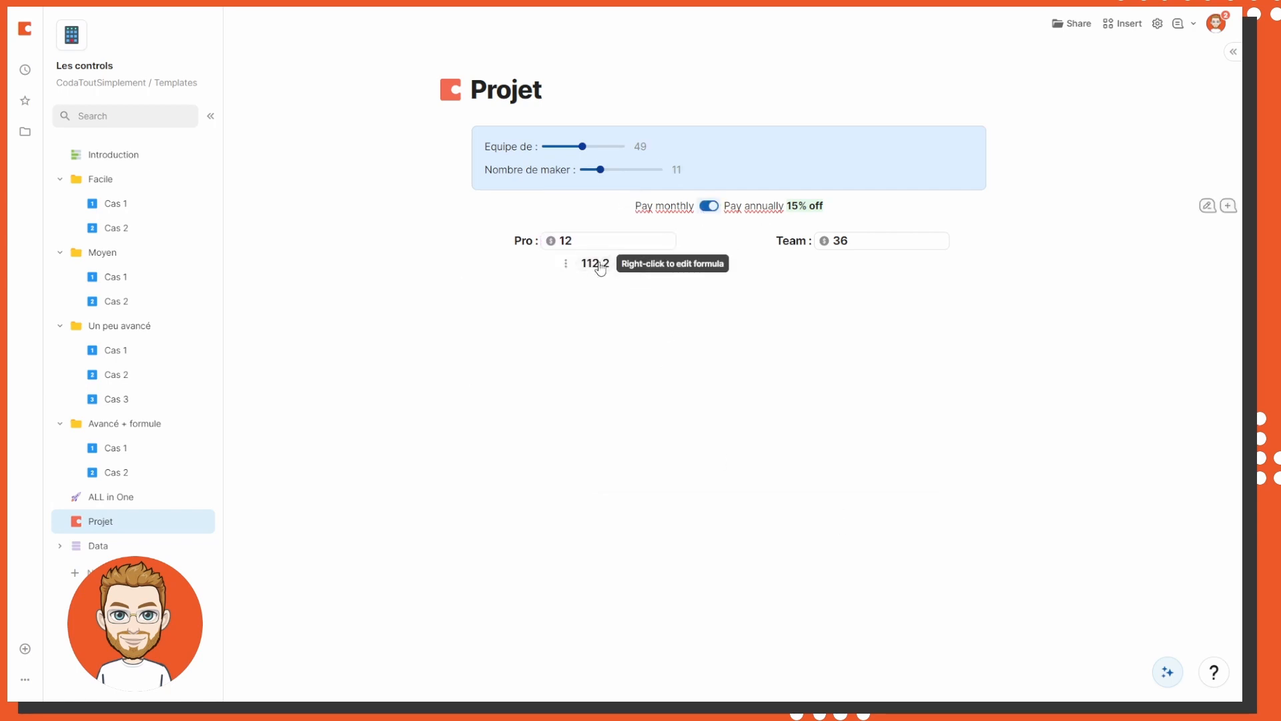
Format the Pro total formula's result as currency with the $ symbol
click(595, 264)
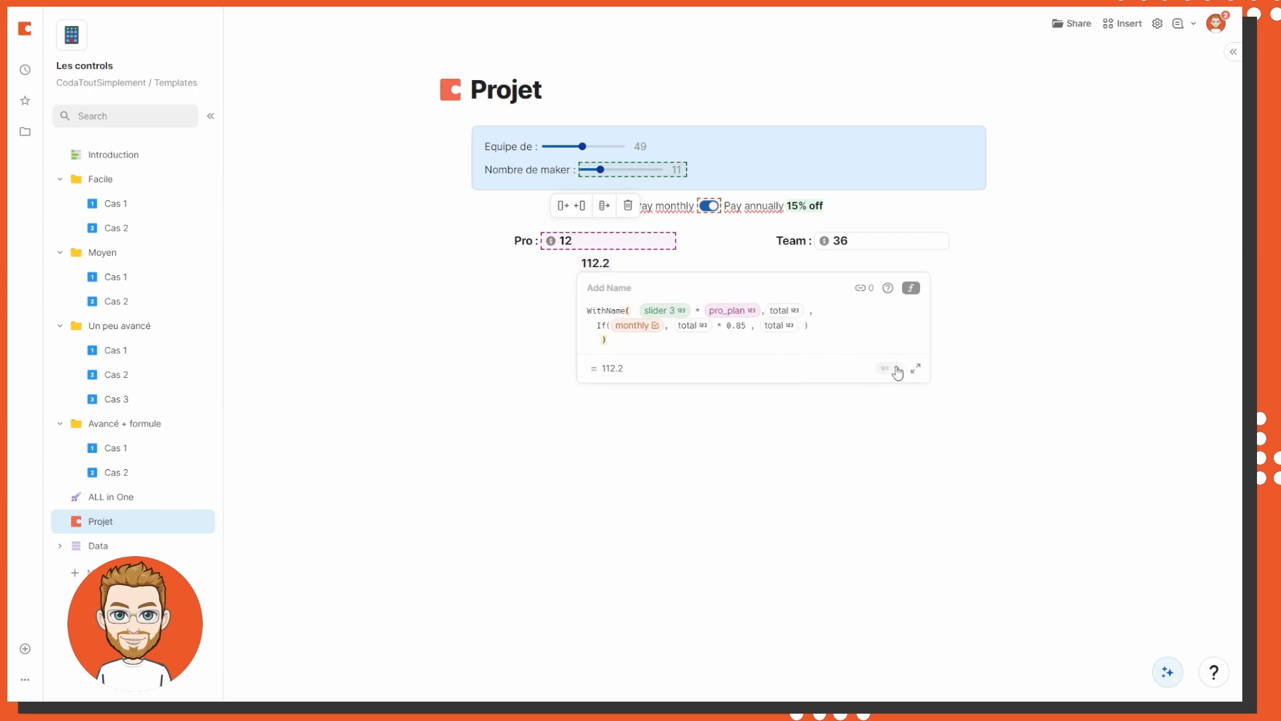
click(897, 370)
click(981, 450)
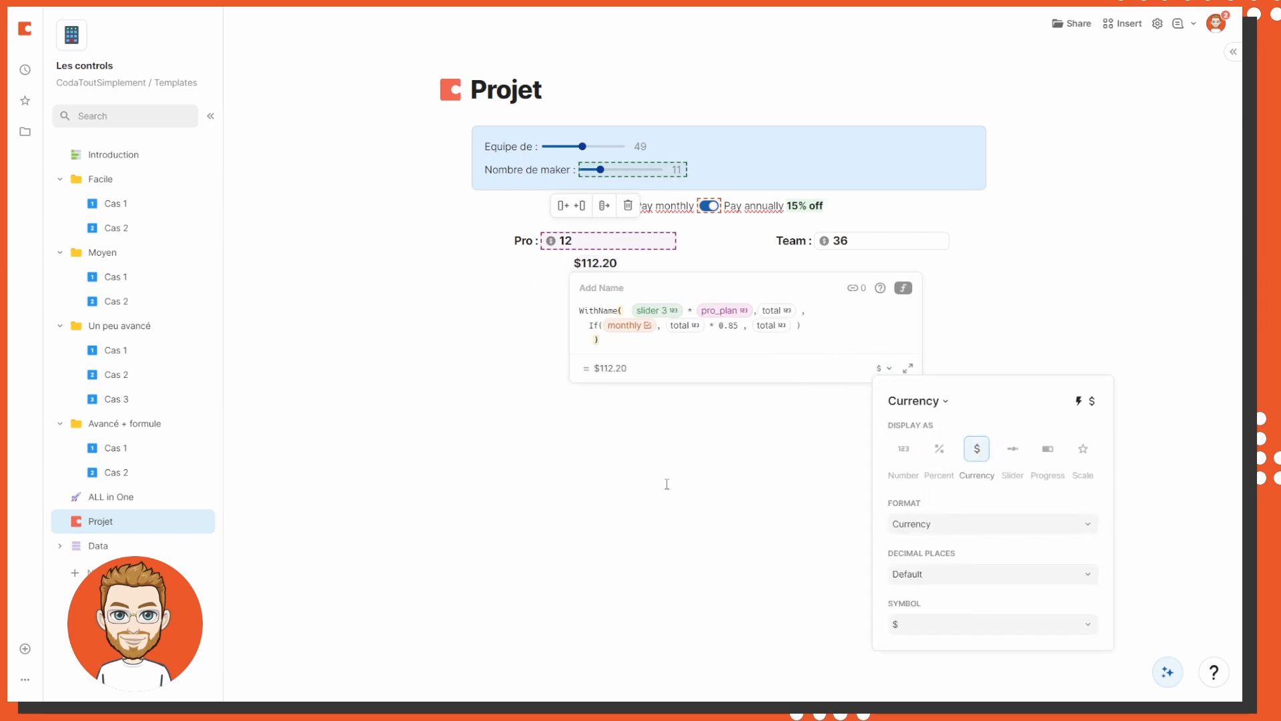
click(667, 483)
click(595, 263)
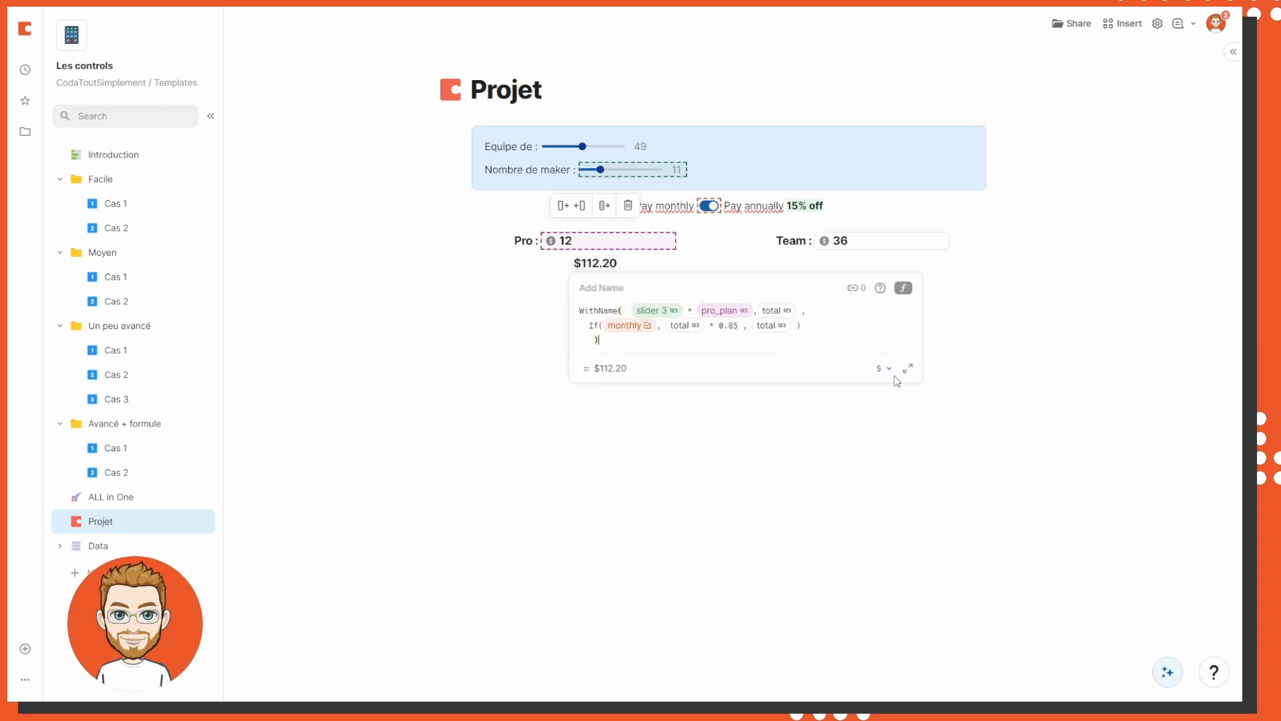
click(887, 369)
click(696, 445)
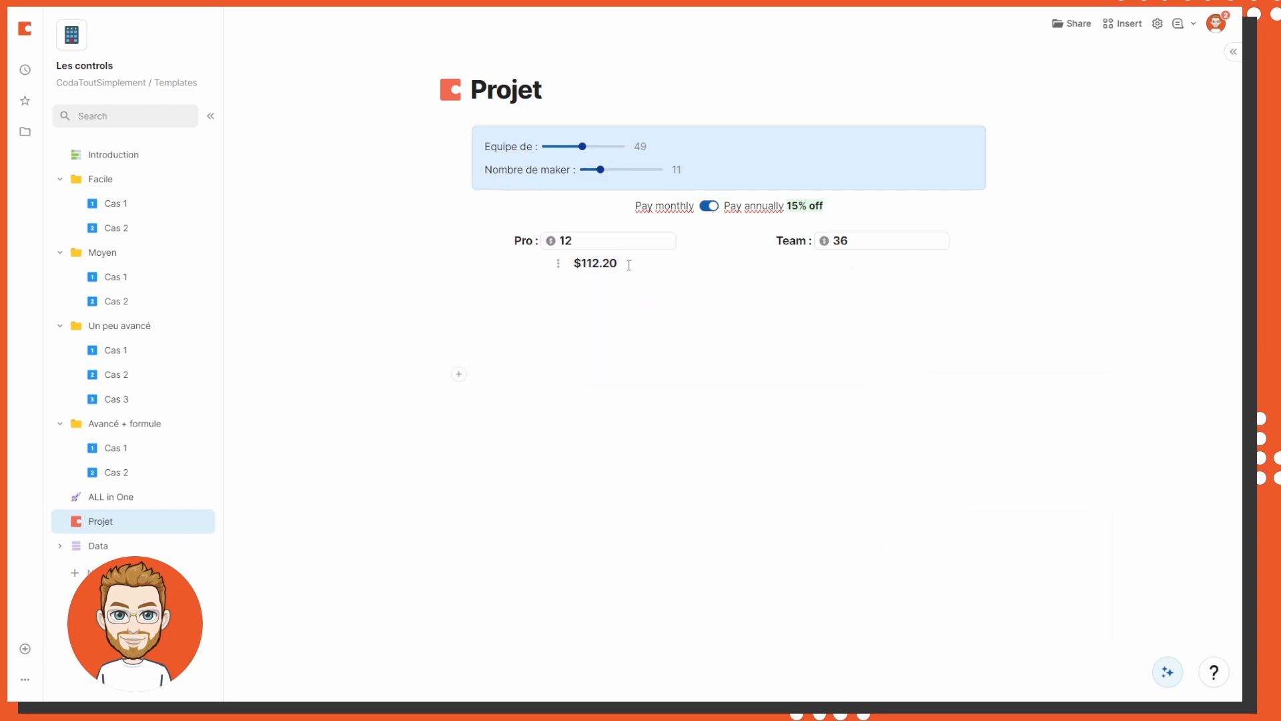
Copy the Pro total formula and paste it on the empty line below the Team price
drag(629, 265, 579, 267)
key(ctrl+c)
click(872, 280)
key(ctrl+v)
key(ctrl+z)
click(867, 255)
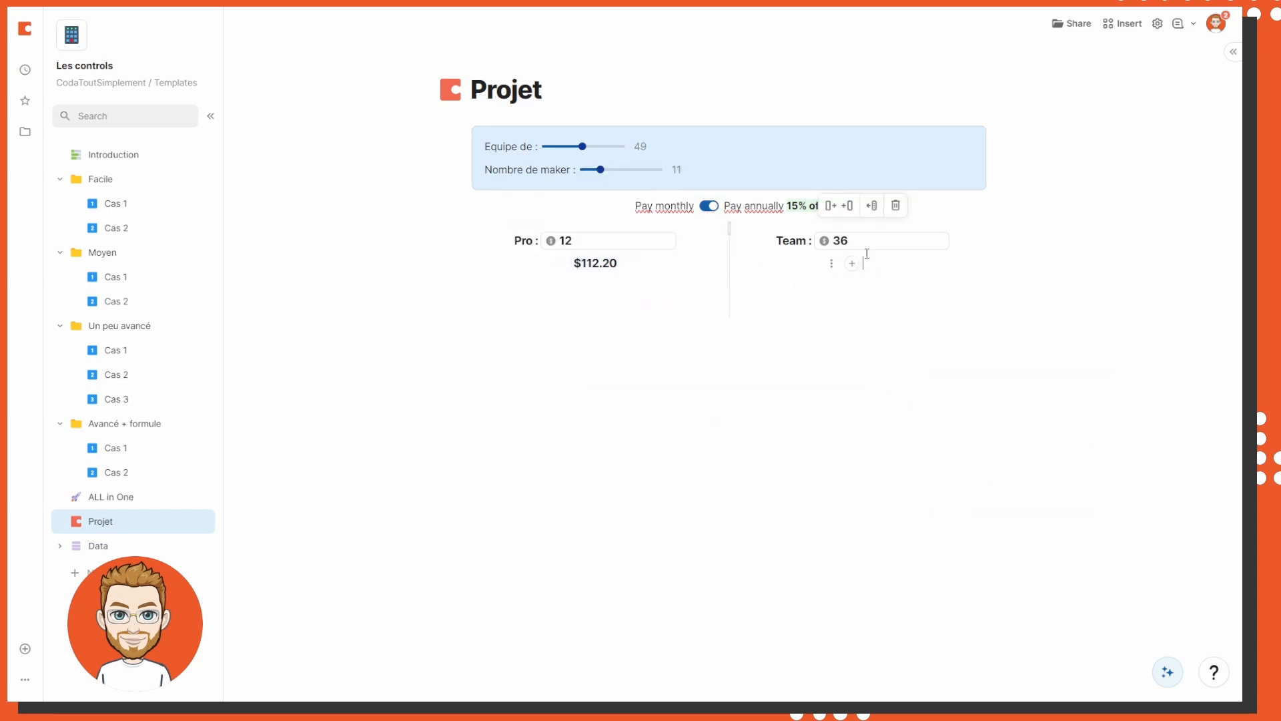
click(941, 241)
click(875, 360)
click(726, 285)
key(ctrl+v)
Replace pro_plan with team_plan in the formula below the Team price
click(863, 268)
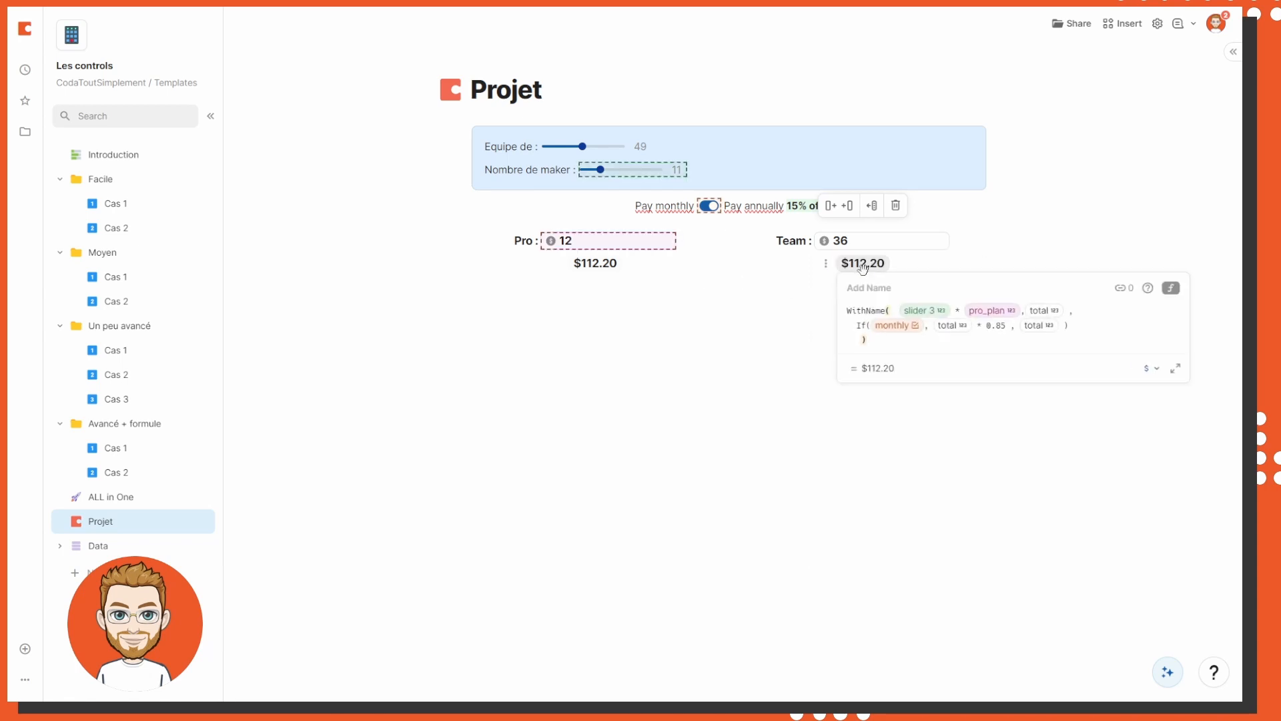
click(984, 314)
text(team_plan)
click(855, 481)
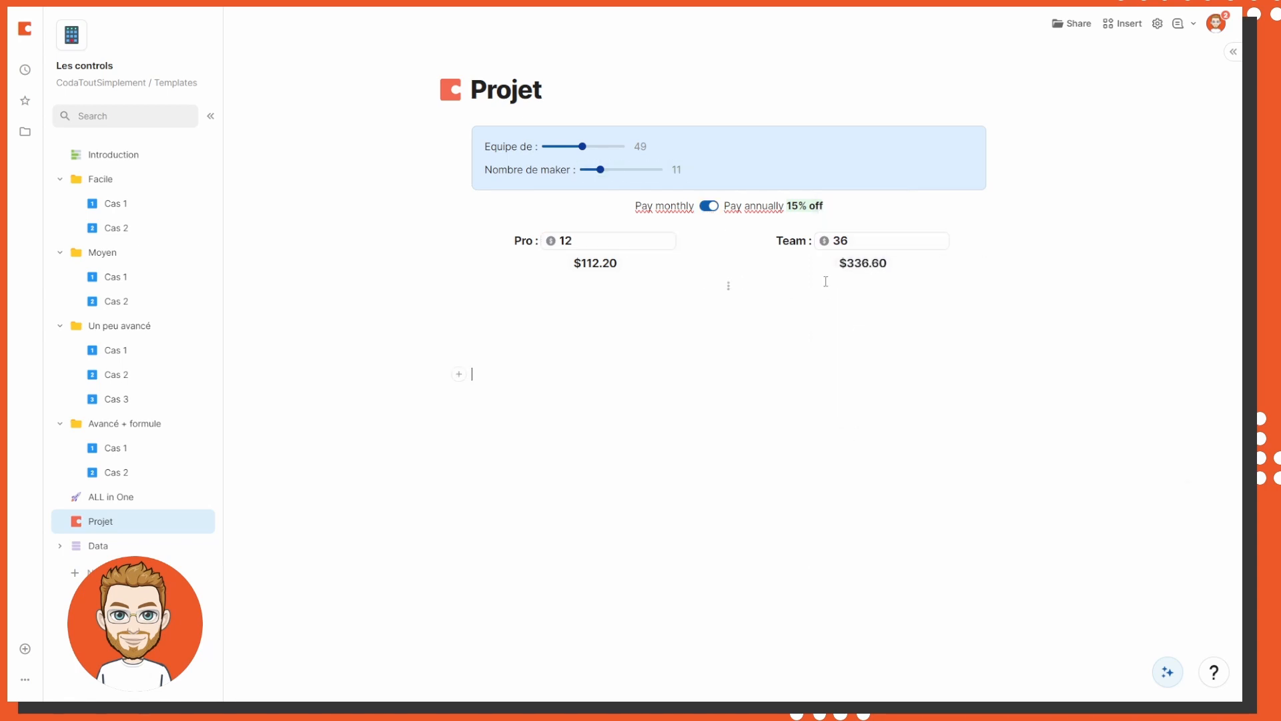
Set the Equipe de slider to 100 and the Nombre de maker slider to 15 to test both plan totals
drag(601, 168, 622, 146)
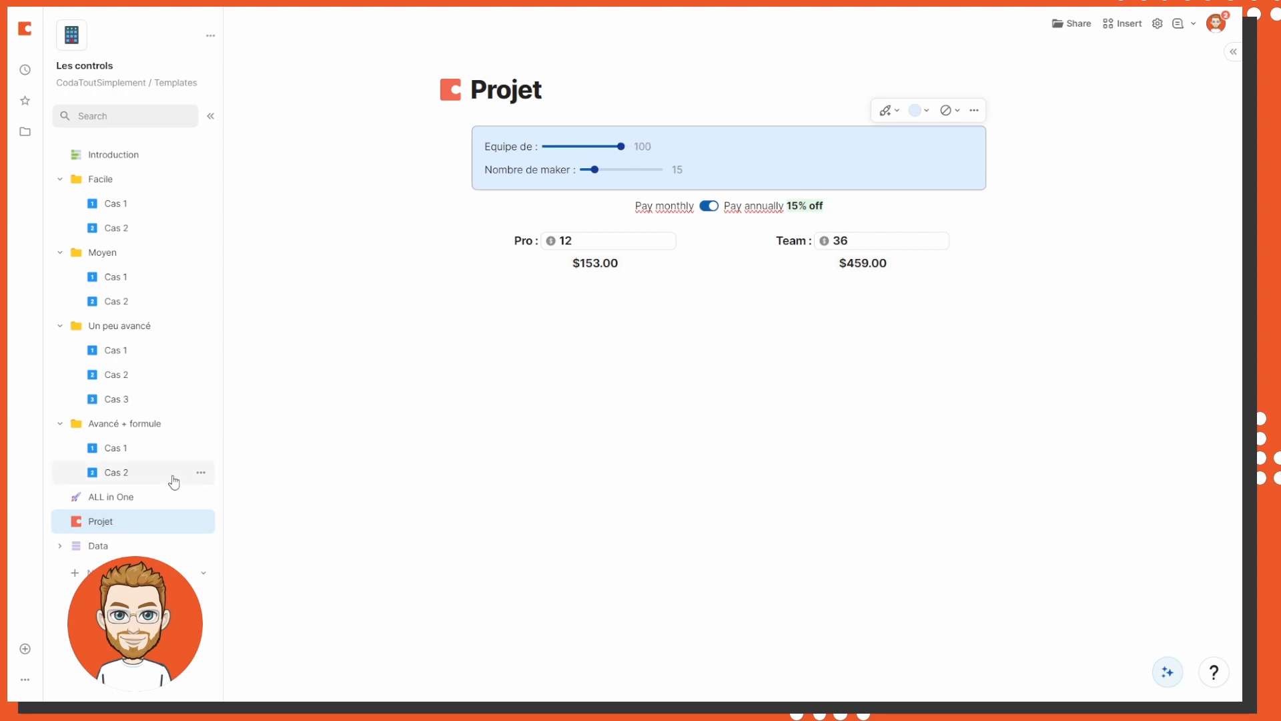